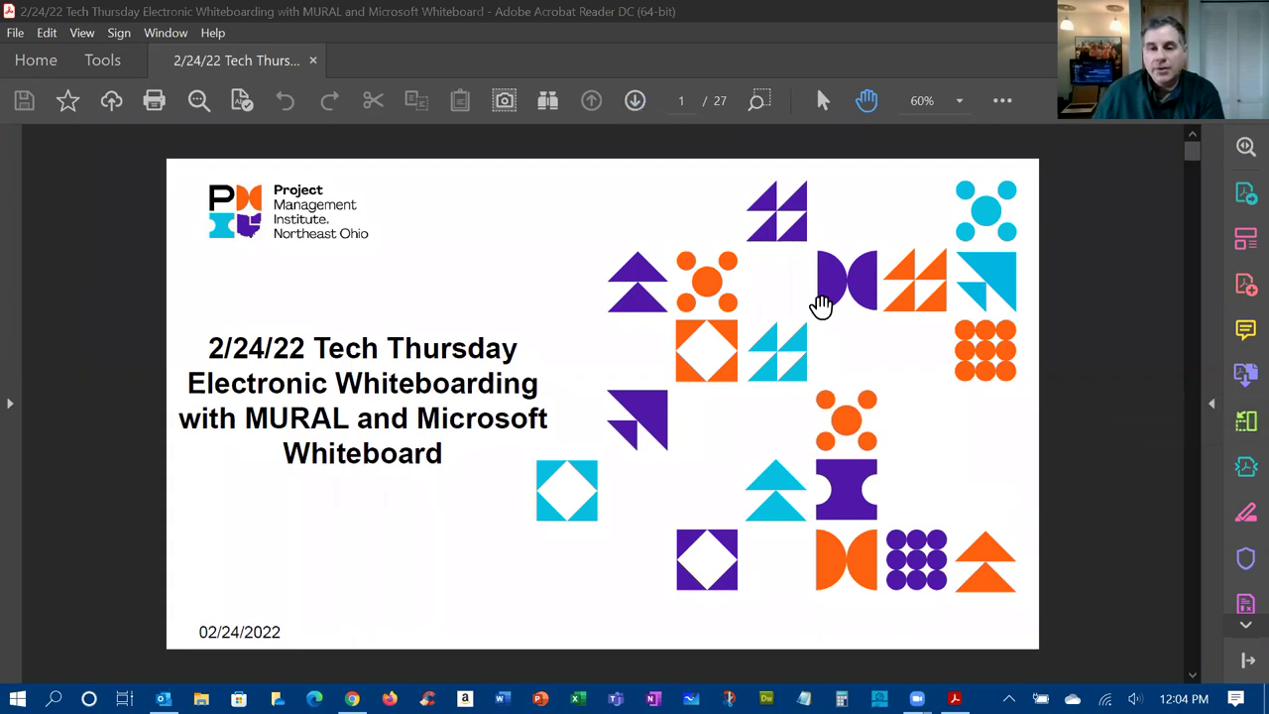
Page forward through the deck to slide 3, the Zoom meeting and chat instructions
{"action": "key", "text": "Right"}
{"action": "key", "text": "Right"}
{"action": "key", "text": "Left"}
{"action": "key", "text": "Right"}
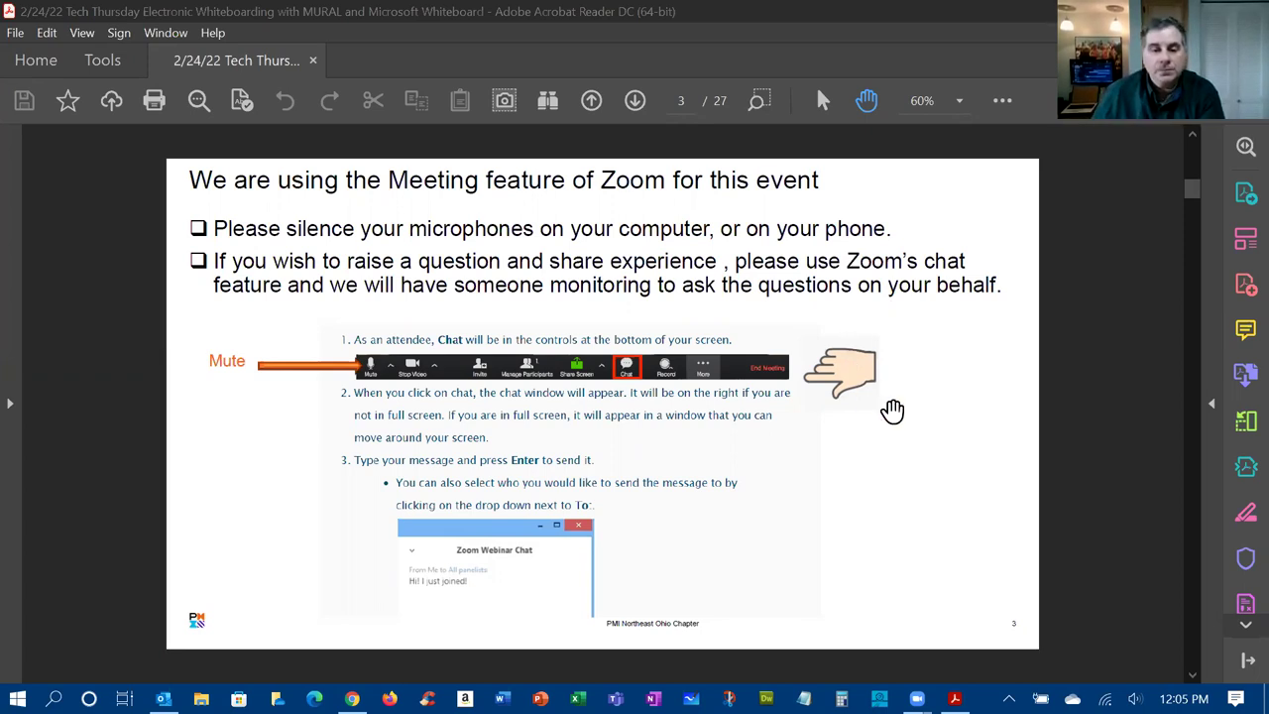
Page past the sponsors slide to page 5, 'Learning opportunities With PMINEO'
{"action": "key", "text": "Page_Down"}
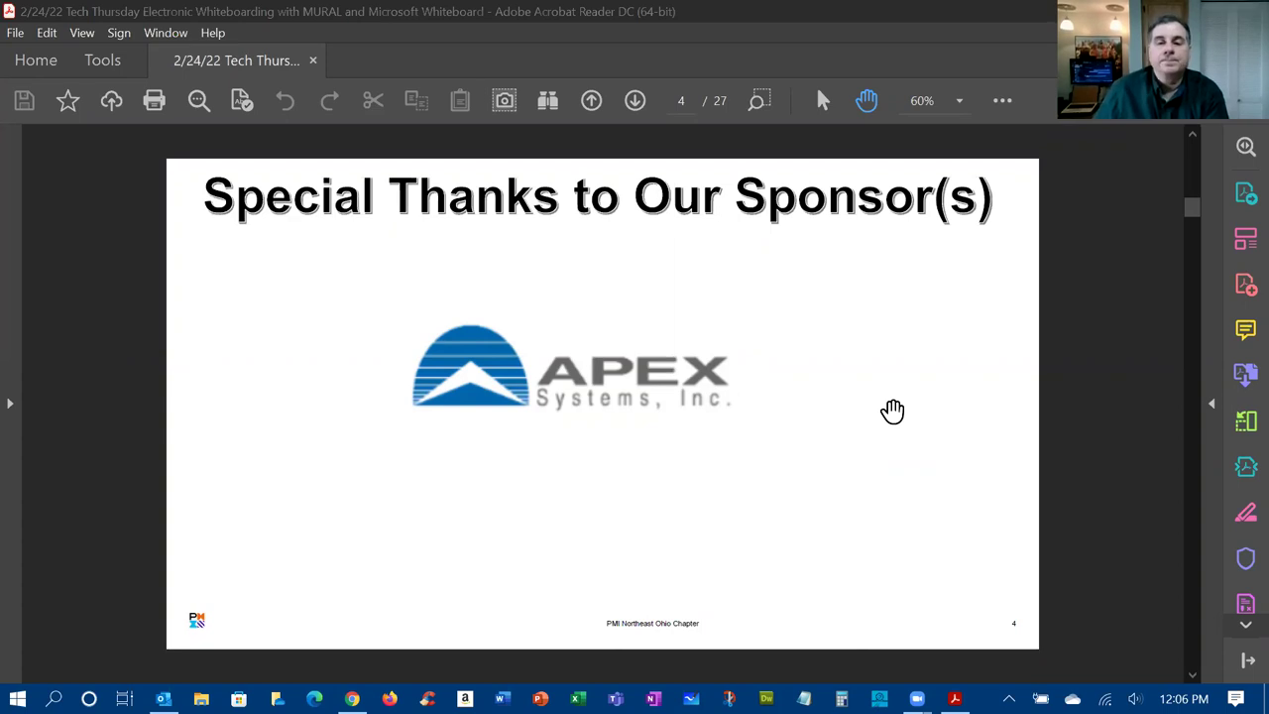
{"action": "key", "text": "Page_Down"}
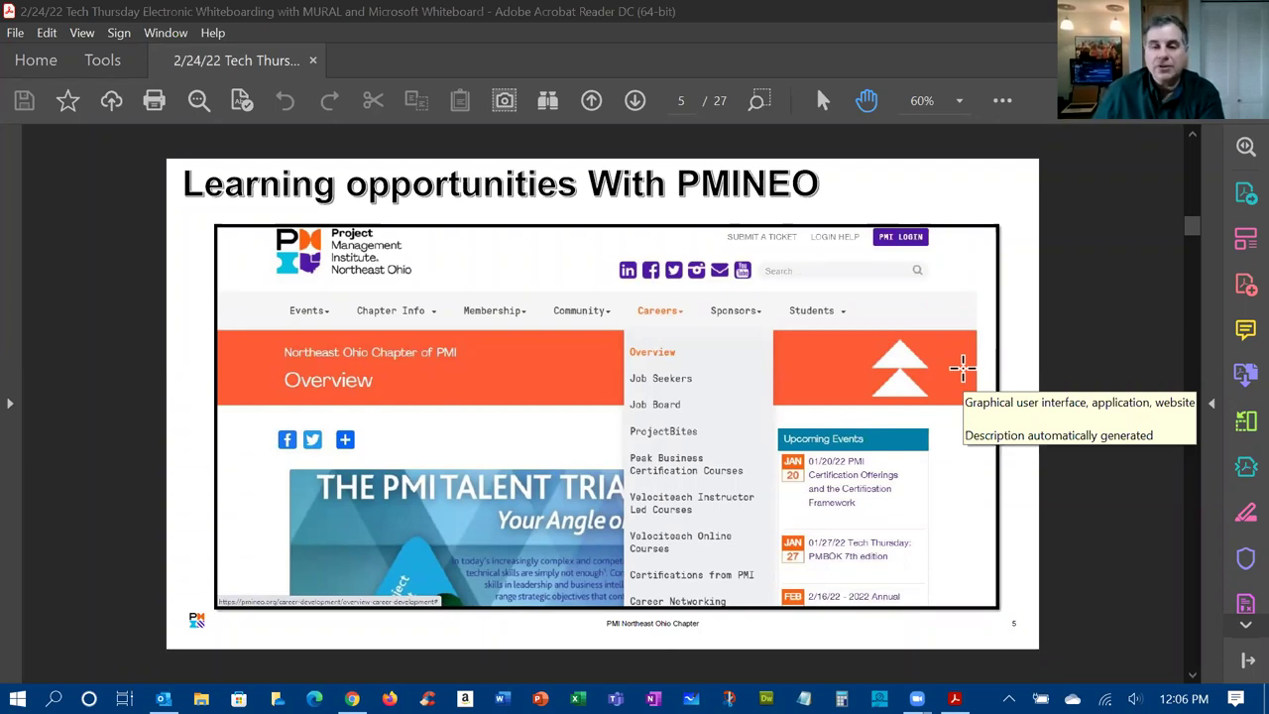
Move from page 6 through Job boards and Q&A to the page 9 Electronic Whiteboarding title slide
{"action": "scroll", "coordinate": [966, 344], "scroll_direction": "down", "scroll_amount": 3}
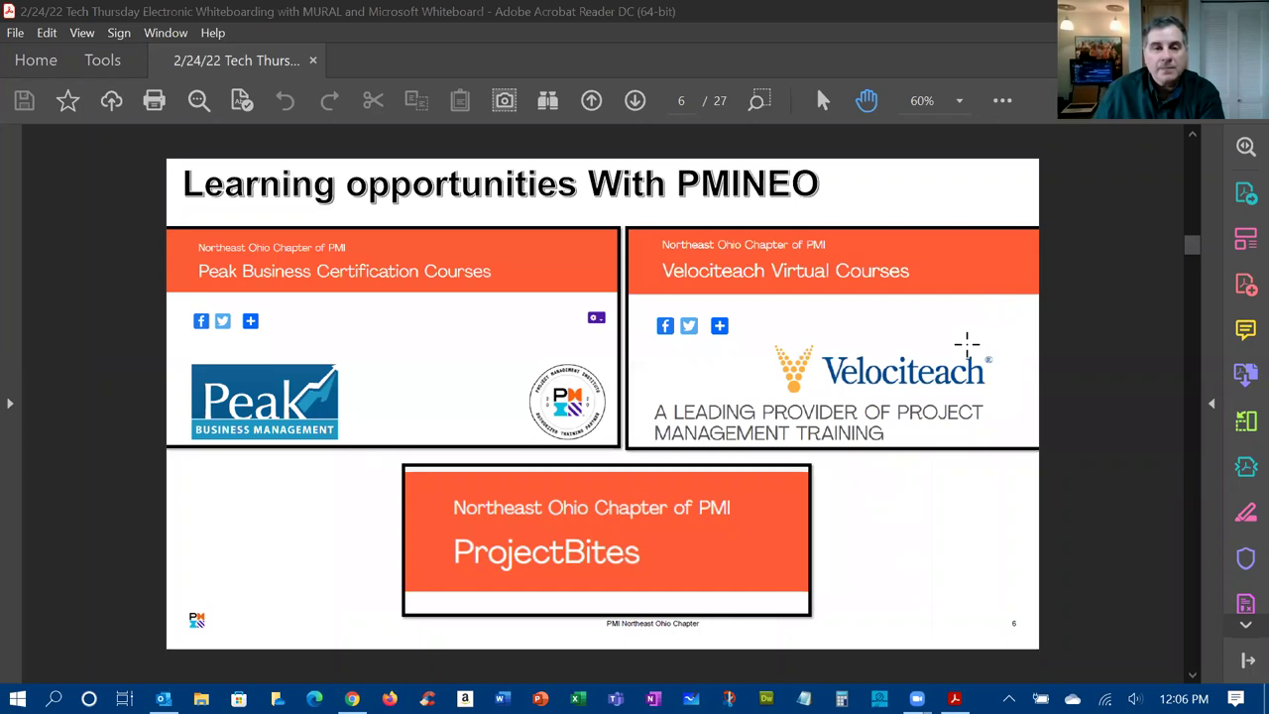
{"action": "scroll", "coordinate": [967, 344], "scroll_direction": "down", "scroll_amount": 3}
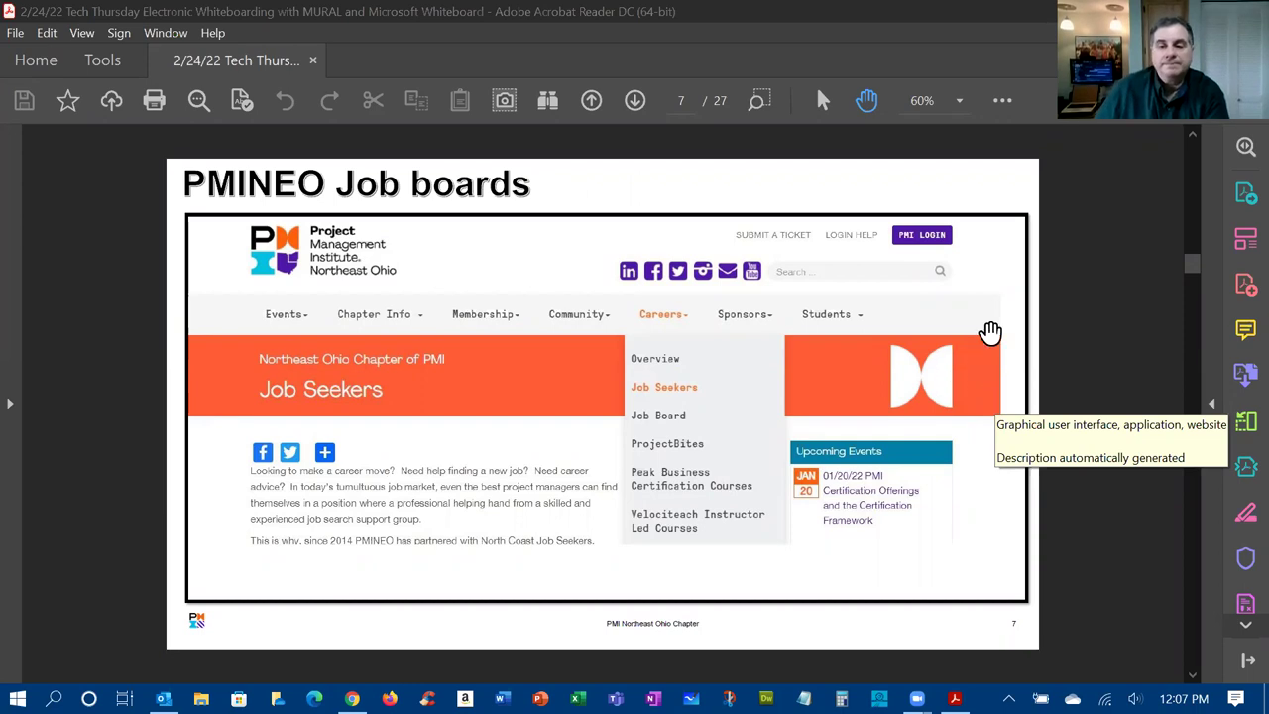
{"action": "key", "text": "Right"}
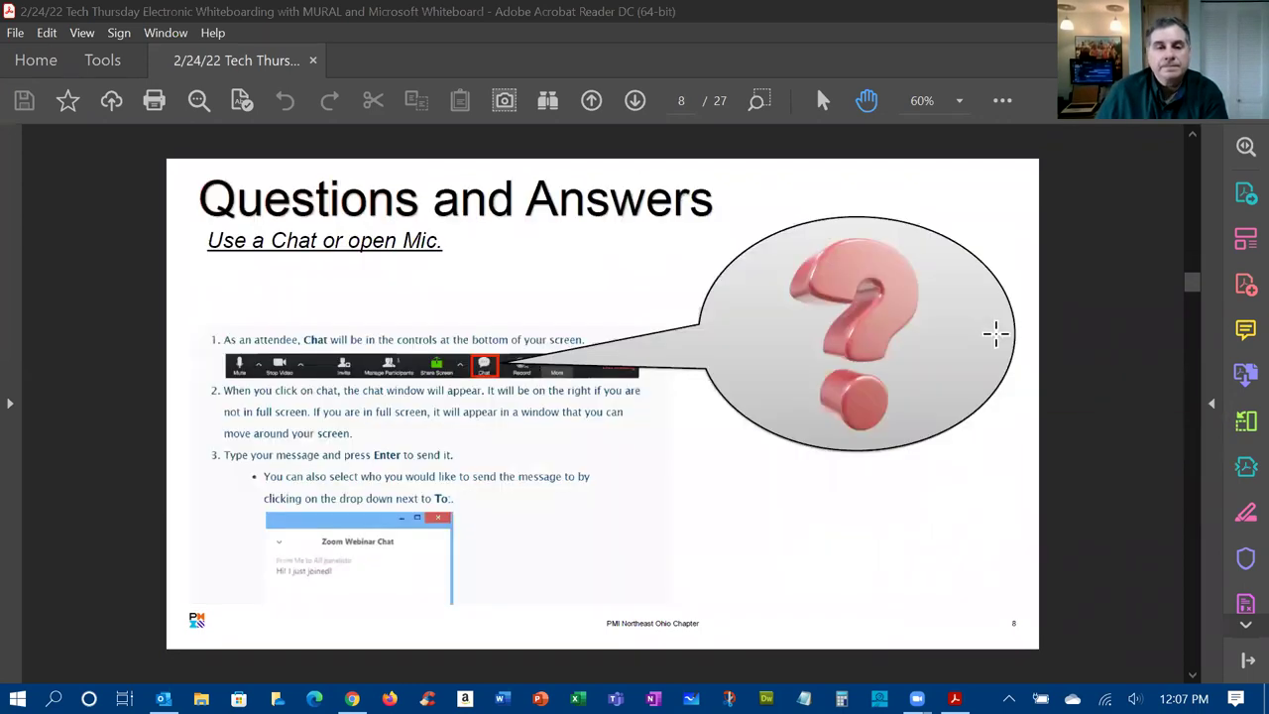
Advance the deck one slide from the Electronic Whiteboarding title slide
{"action": "key", "text": "Right"}
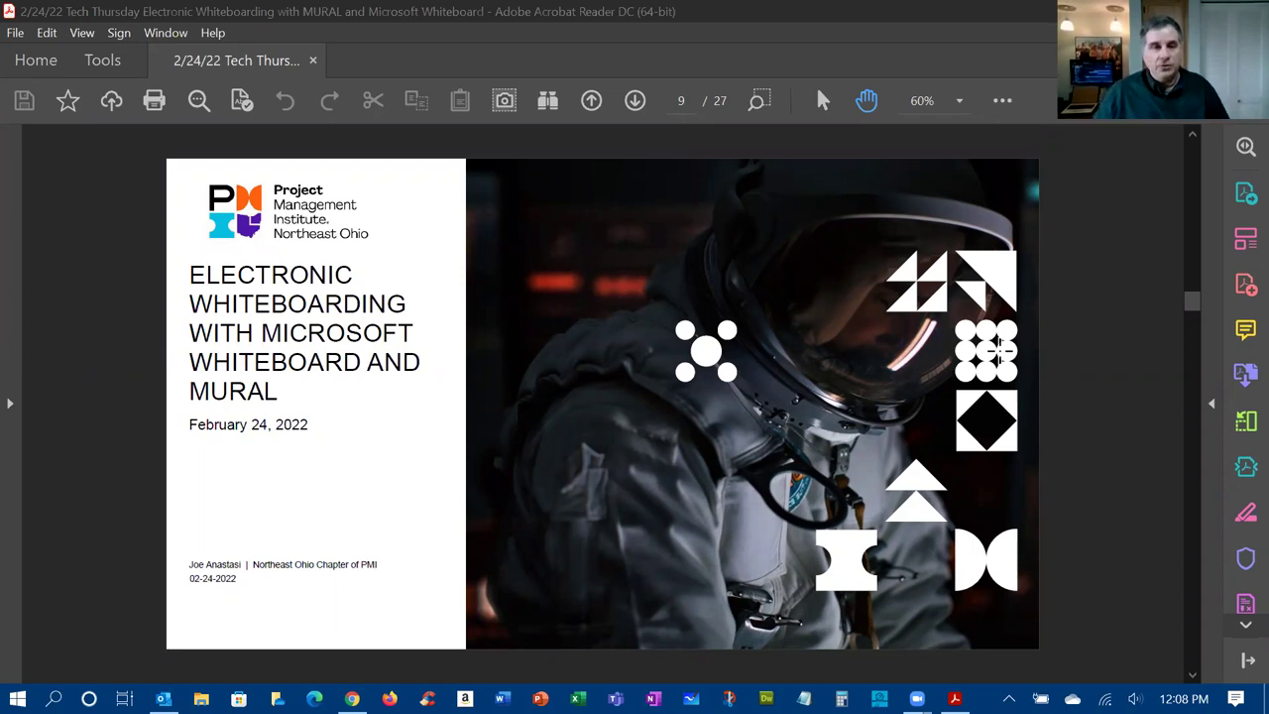
{"action": "scroll", "coordinate": [1077, 363], "scroll_direction": "down", "scroll_amount": 1}
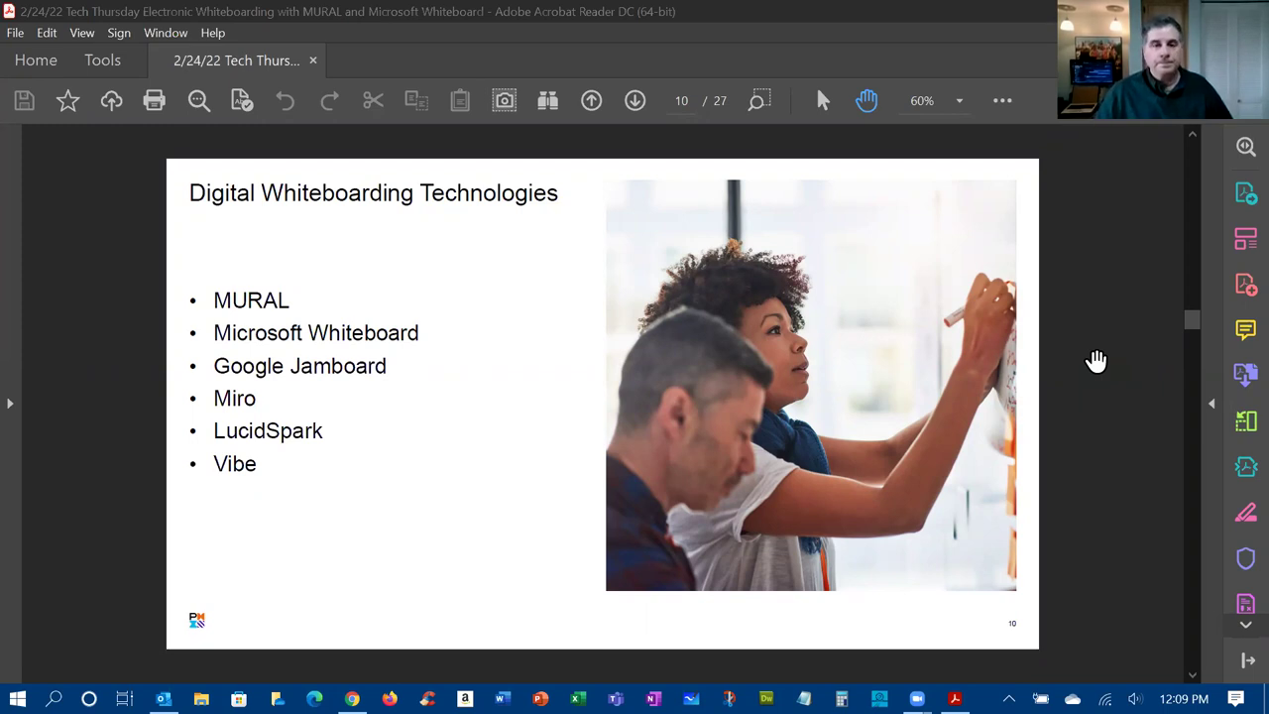
{"action": "left_click", "coordinate": [1098, 337]}
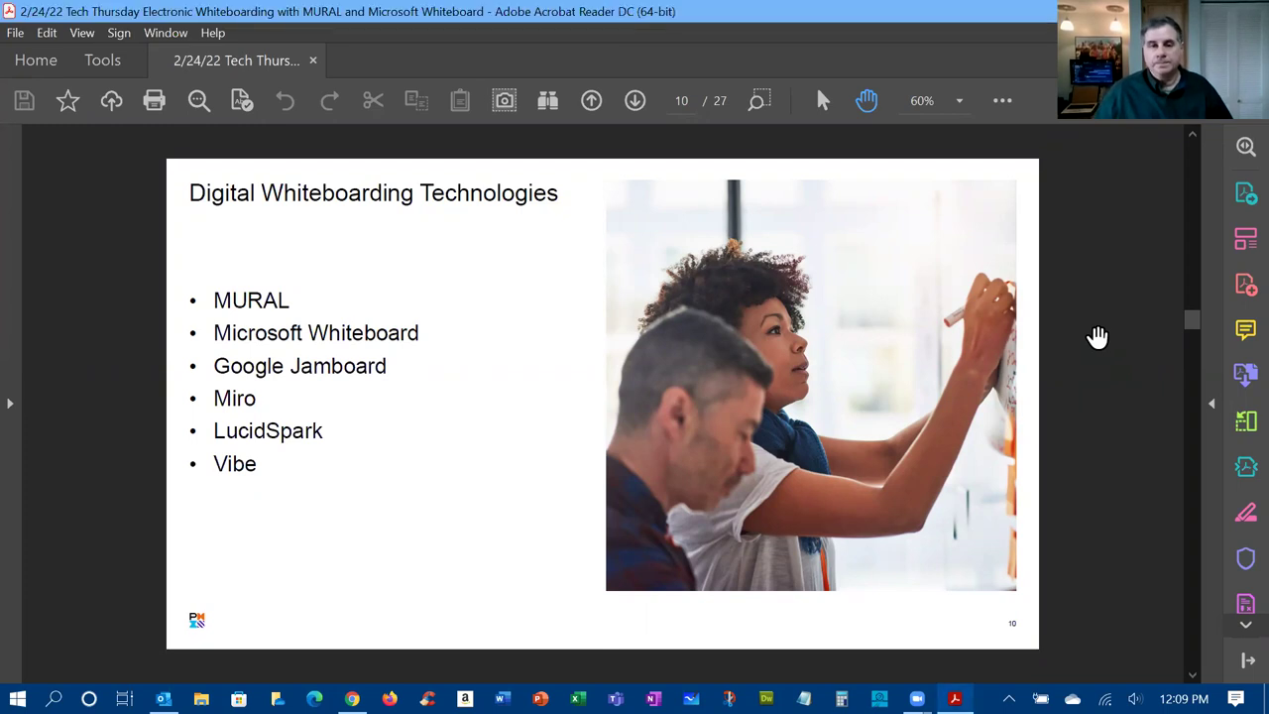
Advance to page 11, covering web access and real-time collaboration
{"action": "key", "text": "Right"}
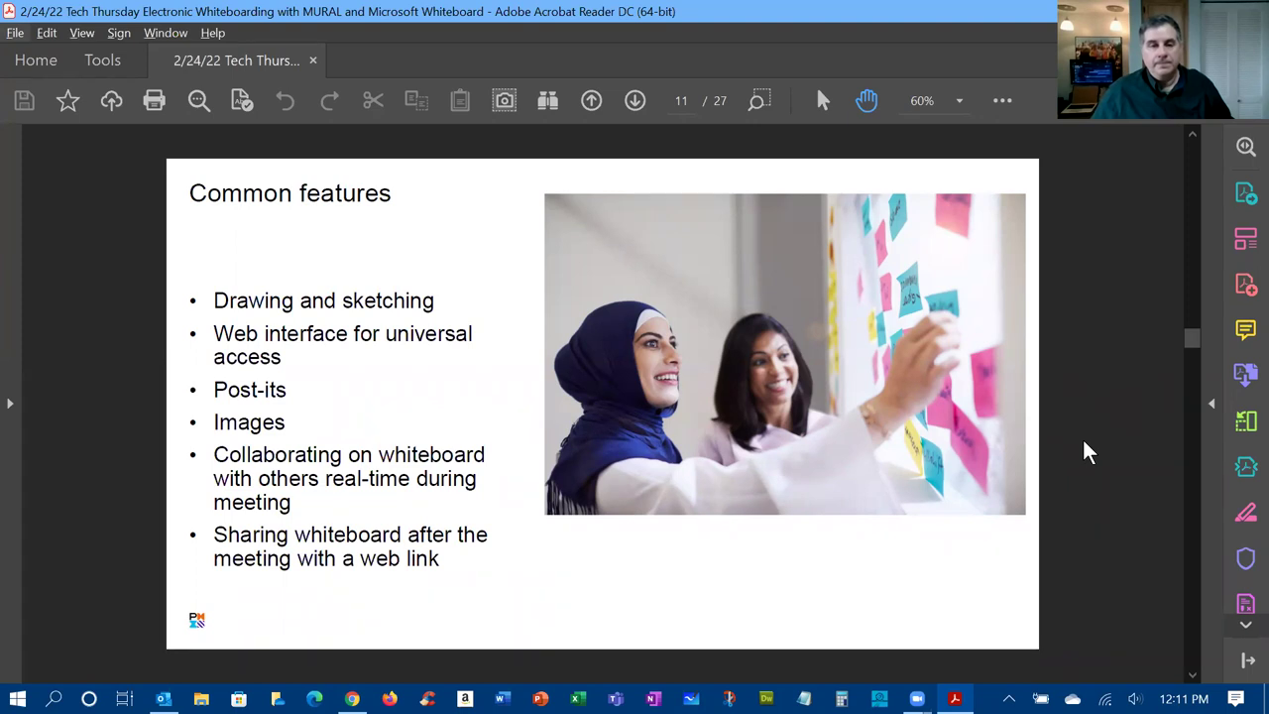
Scroll past the MURAL title slide to page 13, covering availability, Teams/Zoom apps and PNG/PDF export
{"action": "scroll", "coordinate": [1113, 394], "scroll_direction": "down", "scroll_amount": 1}
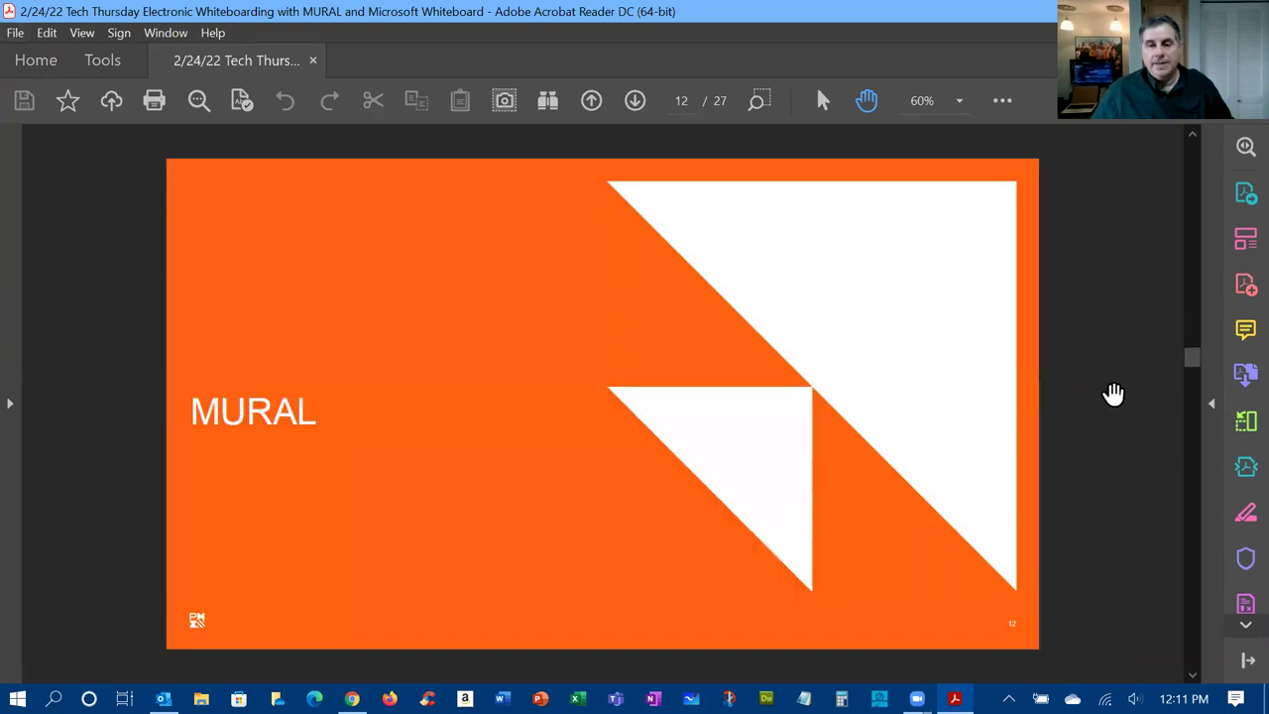
{"action": "scroll", "coordinate": [1113, 394], "scroll_direction": "down", "scroll_amount": 1}
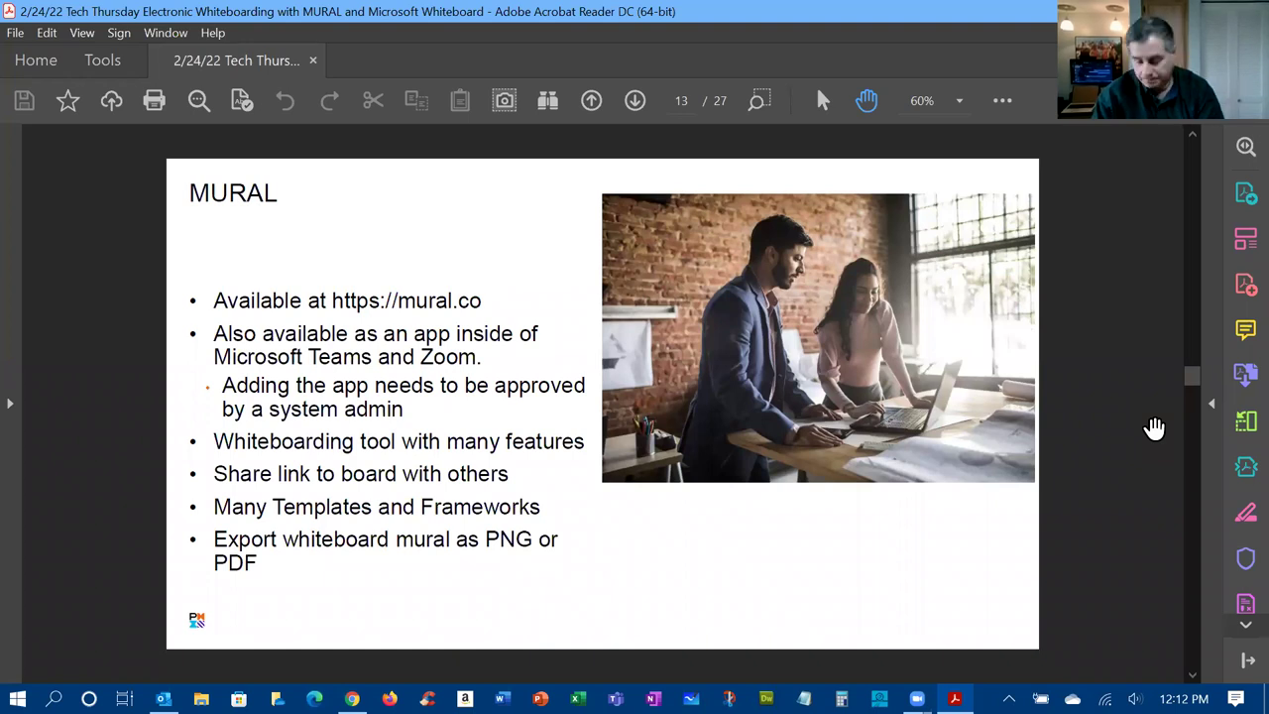
Advance to page 14, covering MURAL Workspaces, Rooms and sharing roles
{"action": "key", "text": "Page_Down"}
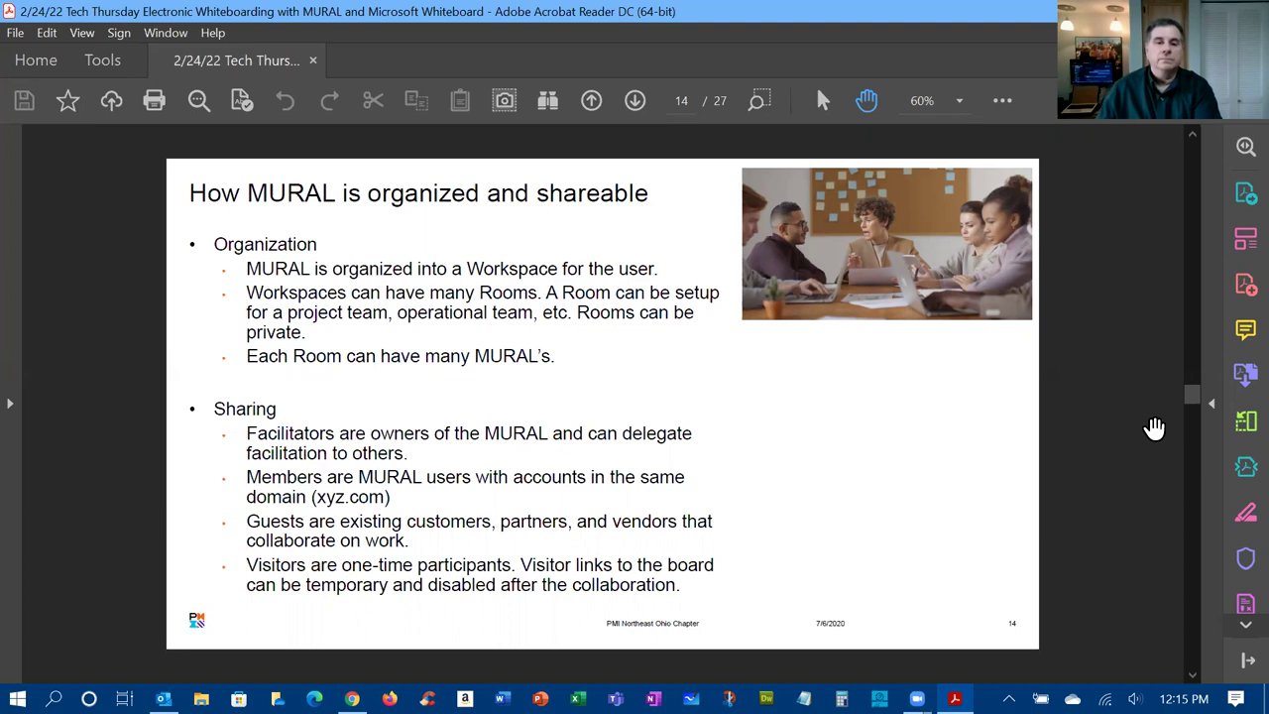
Scroll to page 15, listing the Blank, Brainstorming, Retrospective and Kanban templates
{"action": "scroll", "coordinate": [1154, 427], "scroll_direction": "down", "scroll_amount": 1}
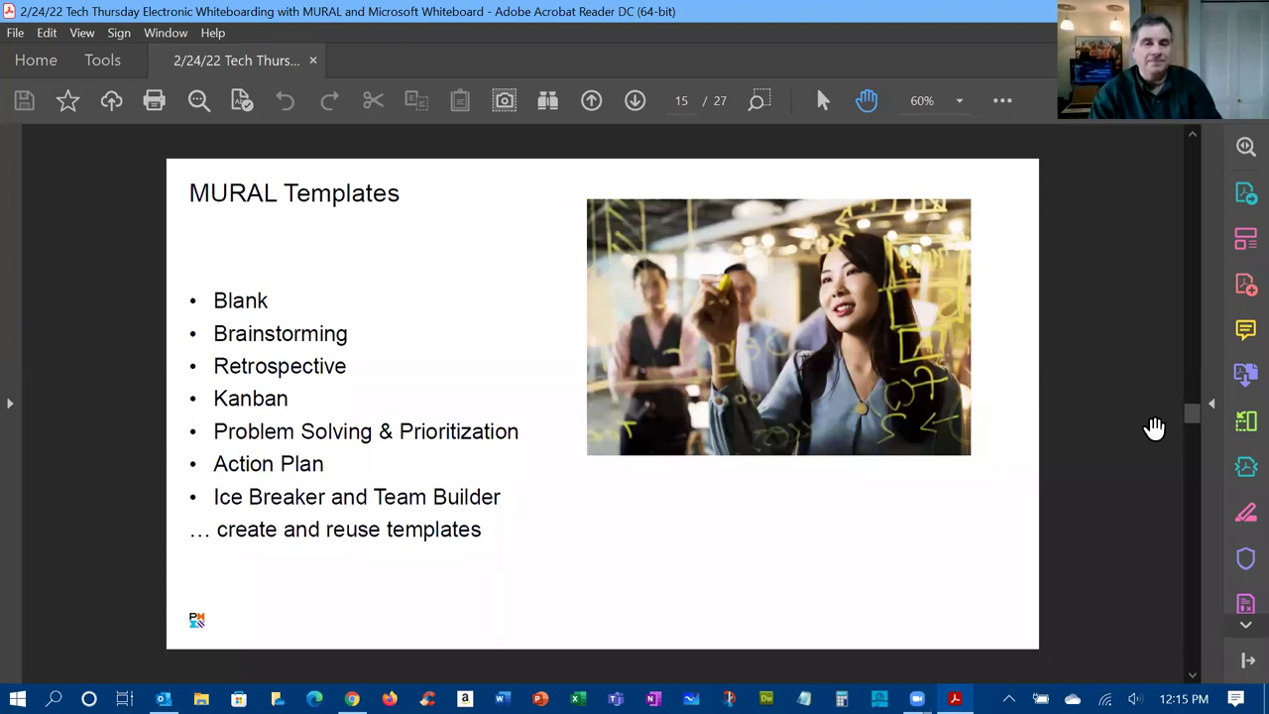
Advance to page 16, listing voting, polling, timer and private mode
{"action": "key", "text": "Page_Down"}
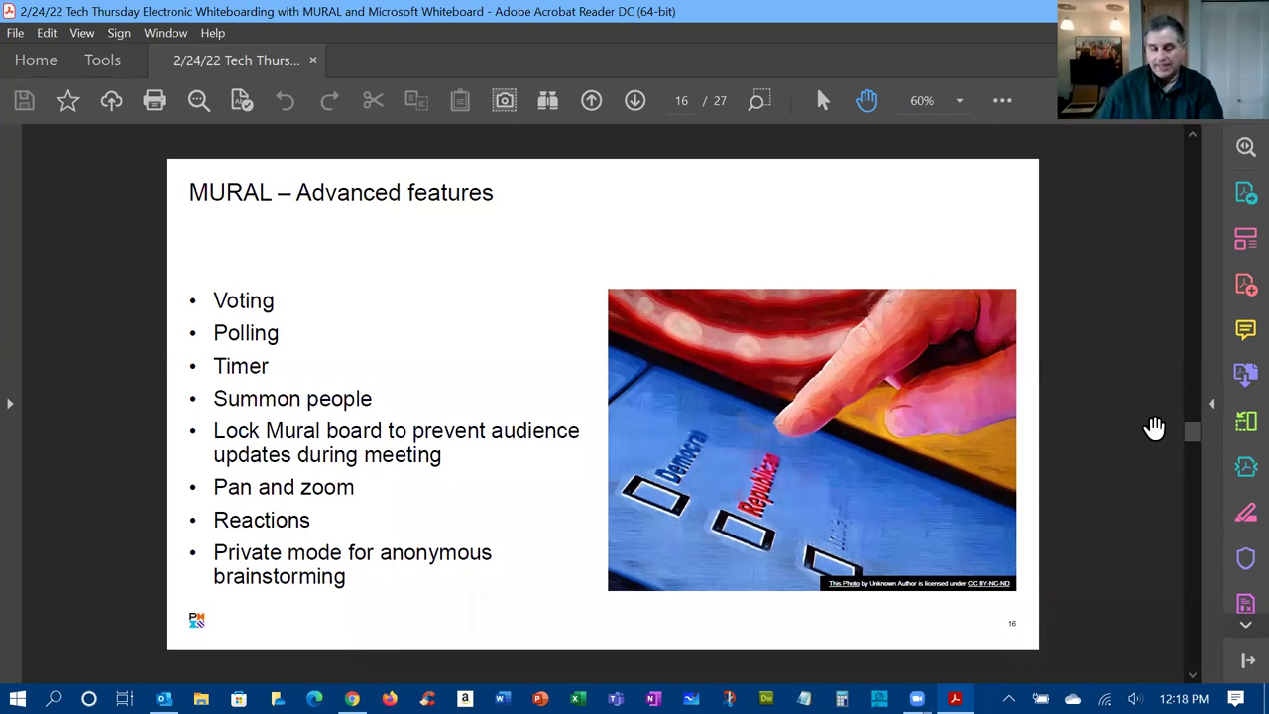
Advance to page 17, 'MURAL – Let's Try It', with its free-account link
{"action": "key", "text": "Right"}
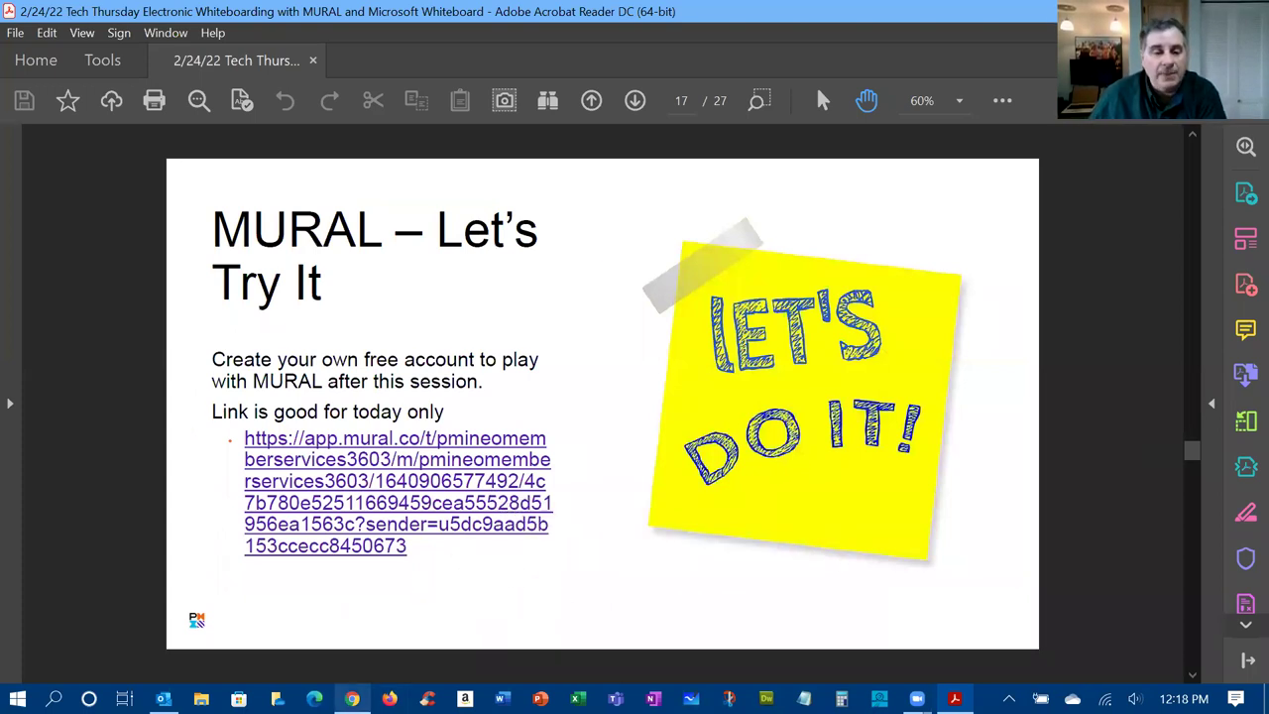
{"action": "mouse_move", "coordinate": [351, 699]}
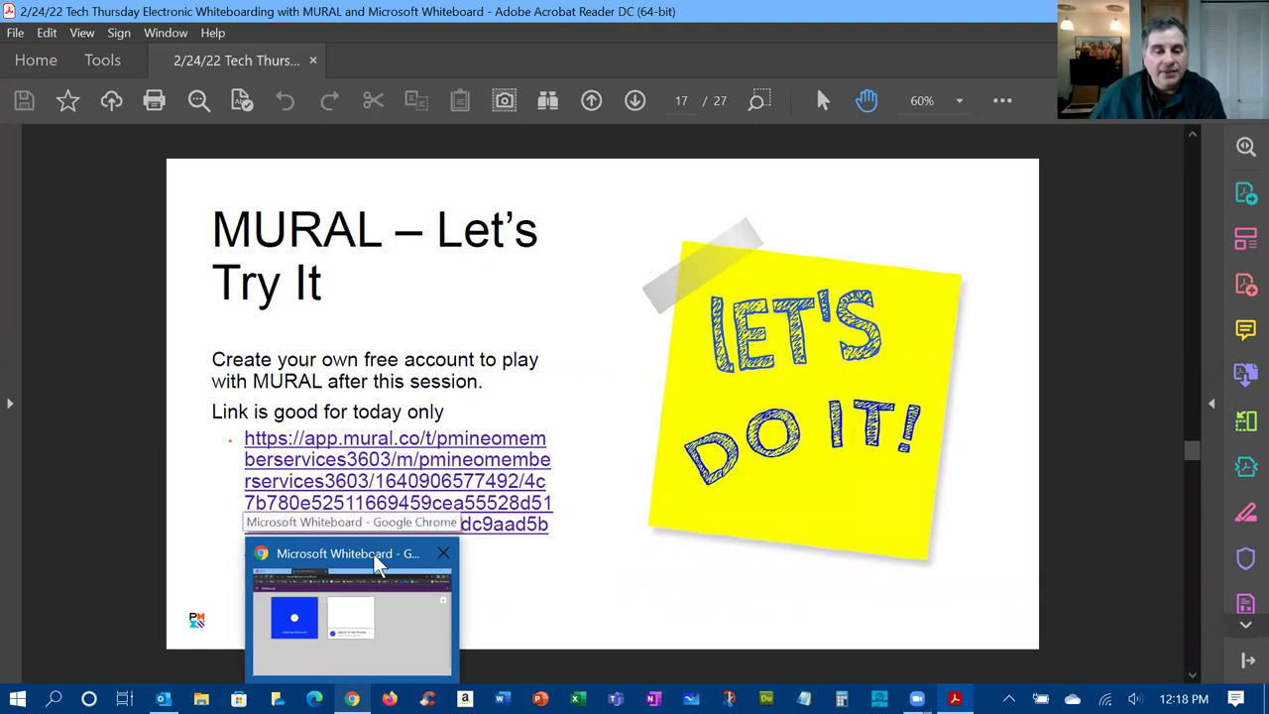
Bring Chrome forward and switch to the MURAL tab's Murals dashboard
{"action": "left_click", "coordinate": [377, 560]}
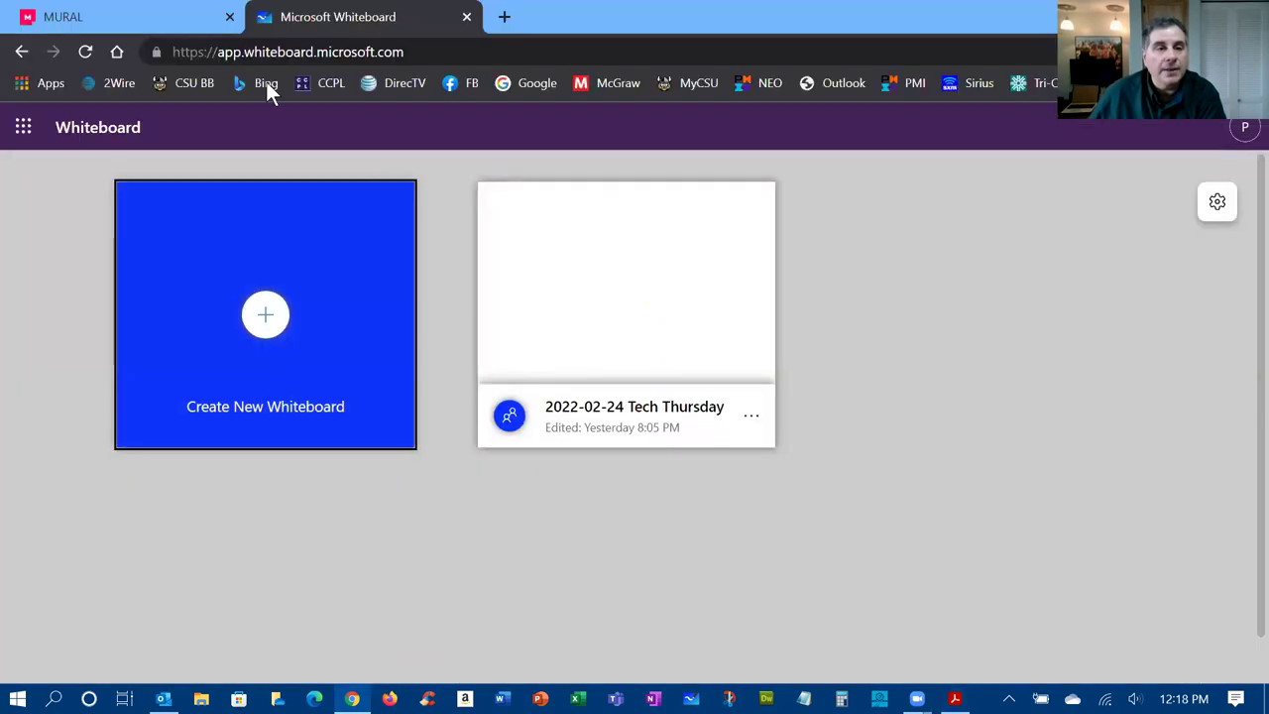
{"action": "left_click", "coordinate": [119, 20]}
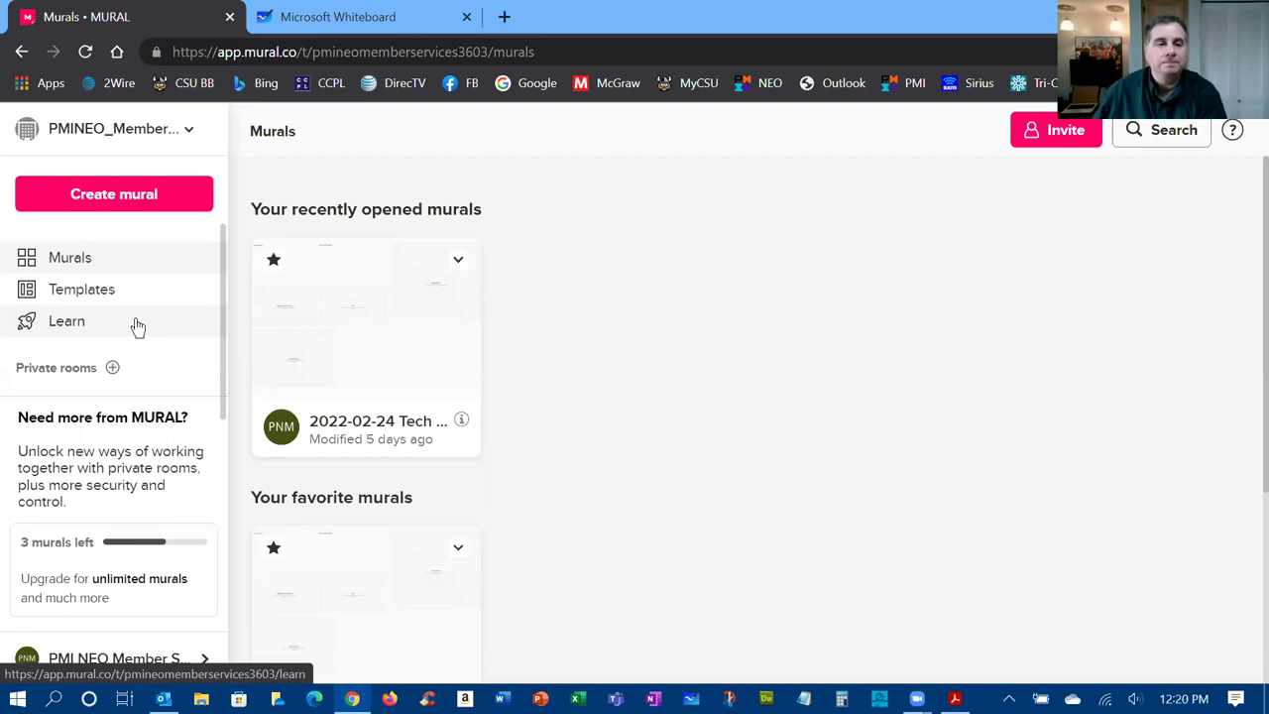
Open the '2022-02-24 Tech Thursday' mural and close the Zoom menu once it loads
{"action": "left_click", "coordinate": [372, 347]}
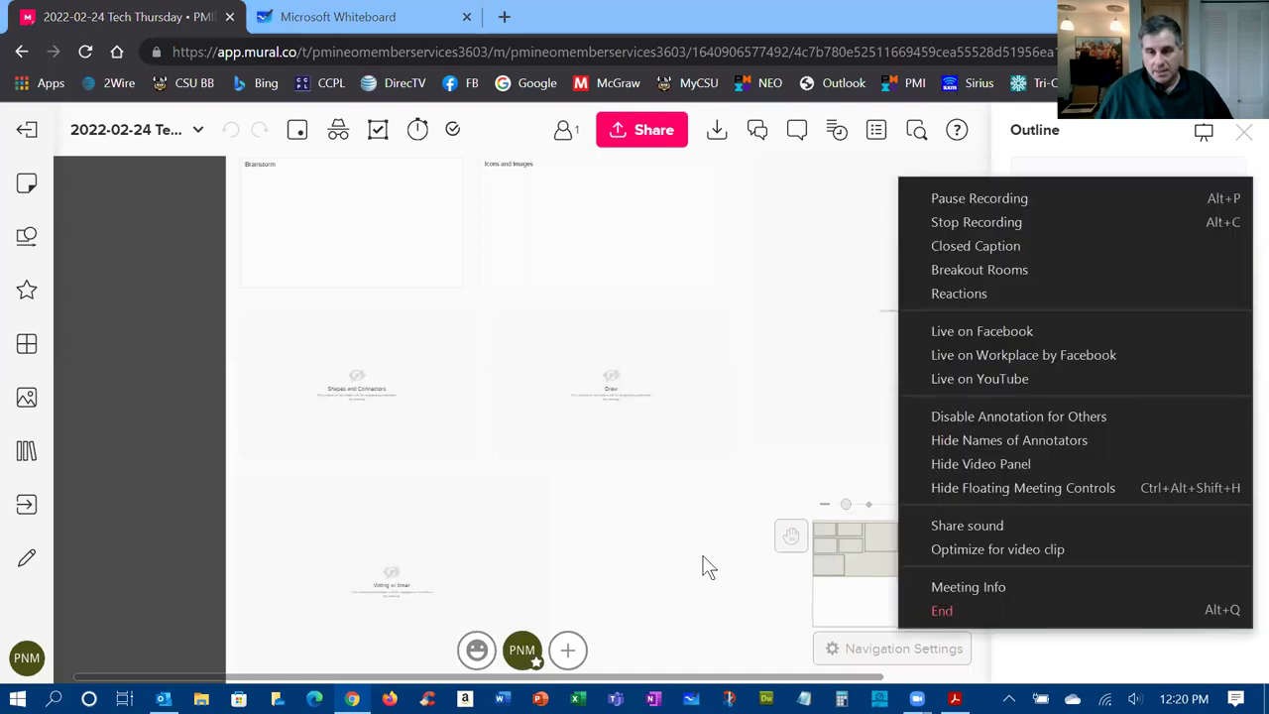
{"action": "key", "text": "Escape"}
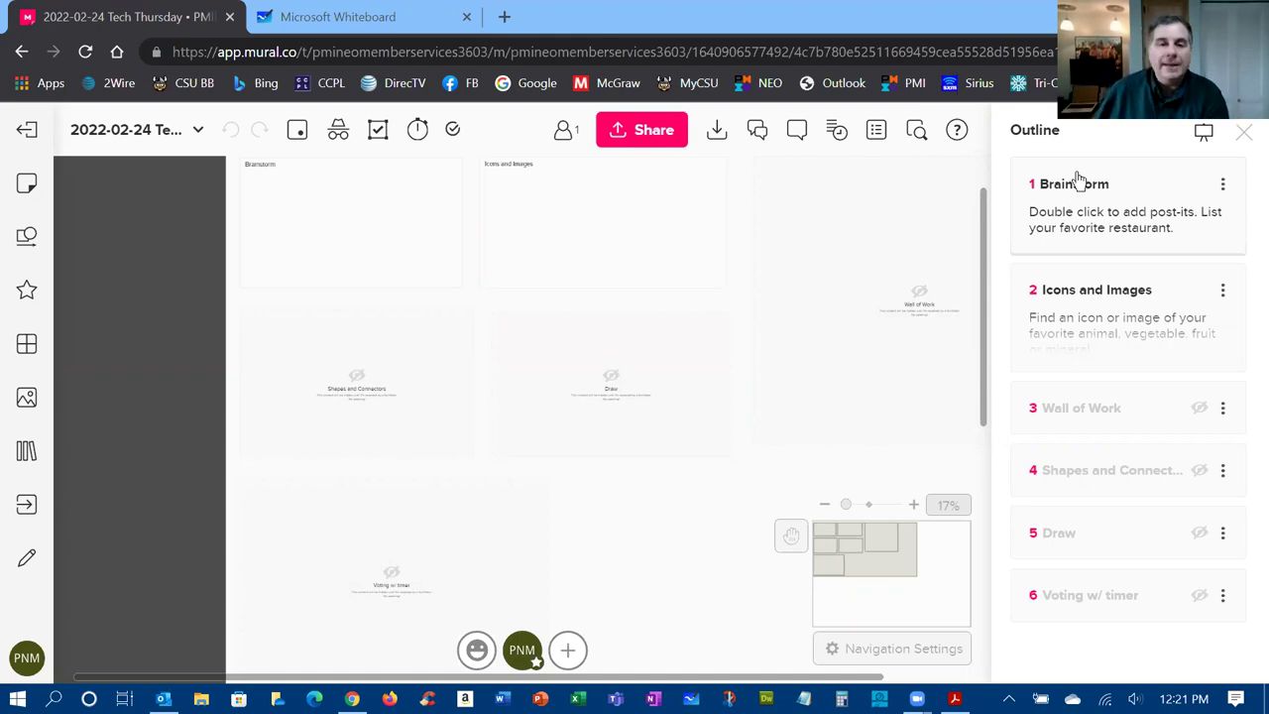
Jump to the Brainstorm section, check the board link on the Acrobat slide, then return to MURAL
{"action": "left_click", "coordinate": [1112, 218]}
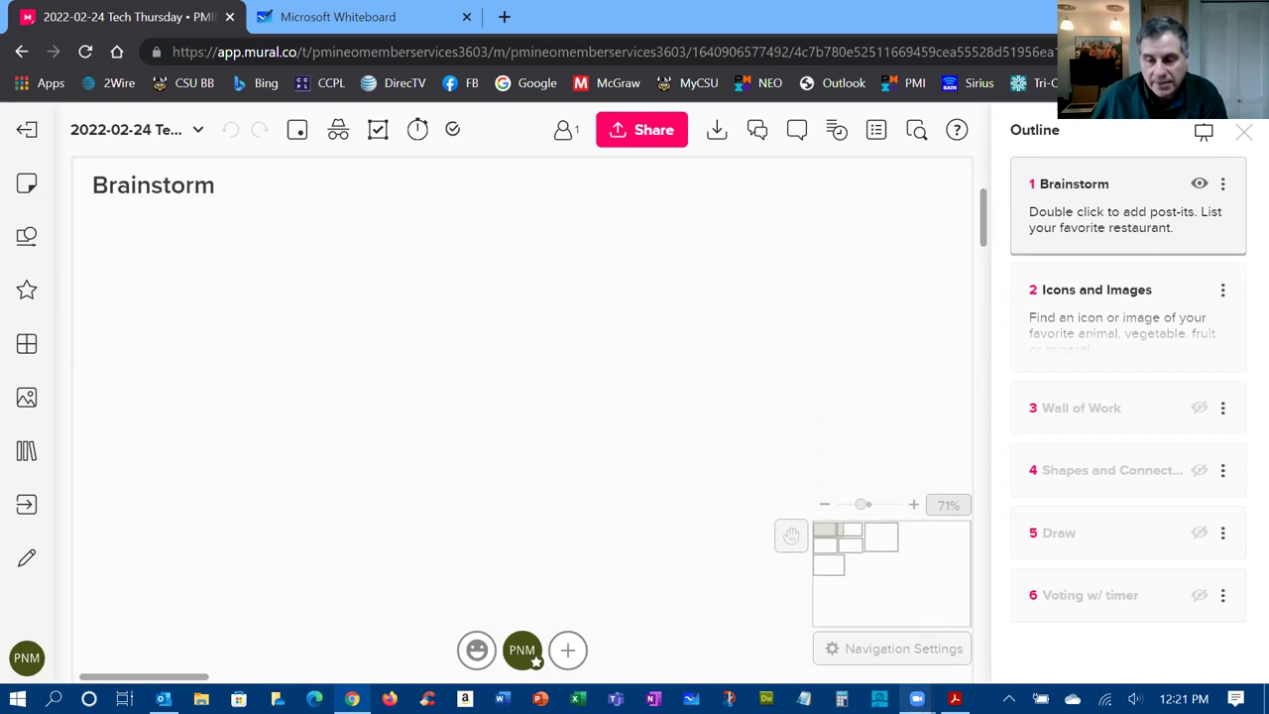
{"action": "left_click", "coordinate": [954, 699]}
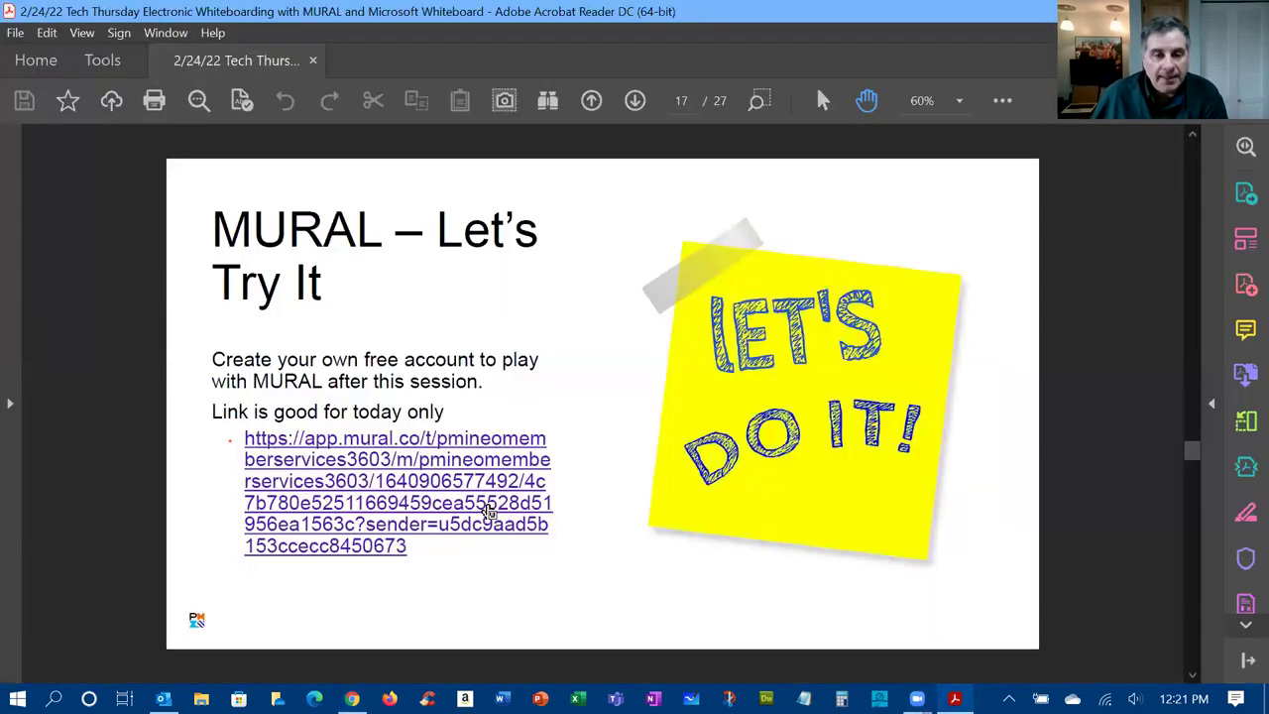
{"action": "right_click", "coordinate": [492, 512]}
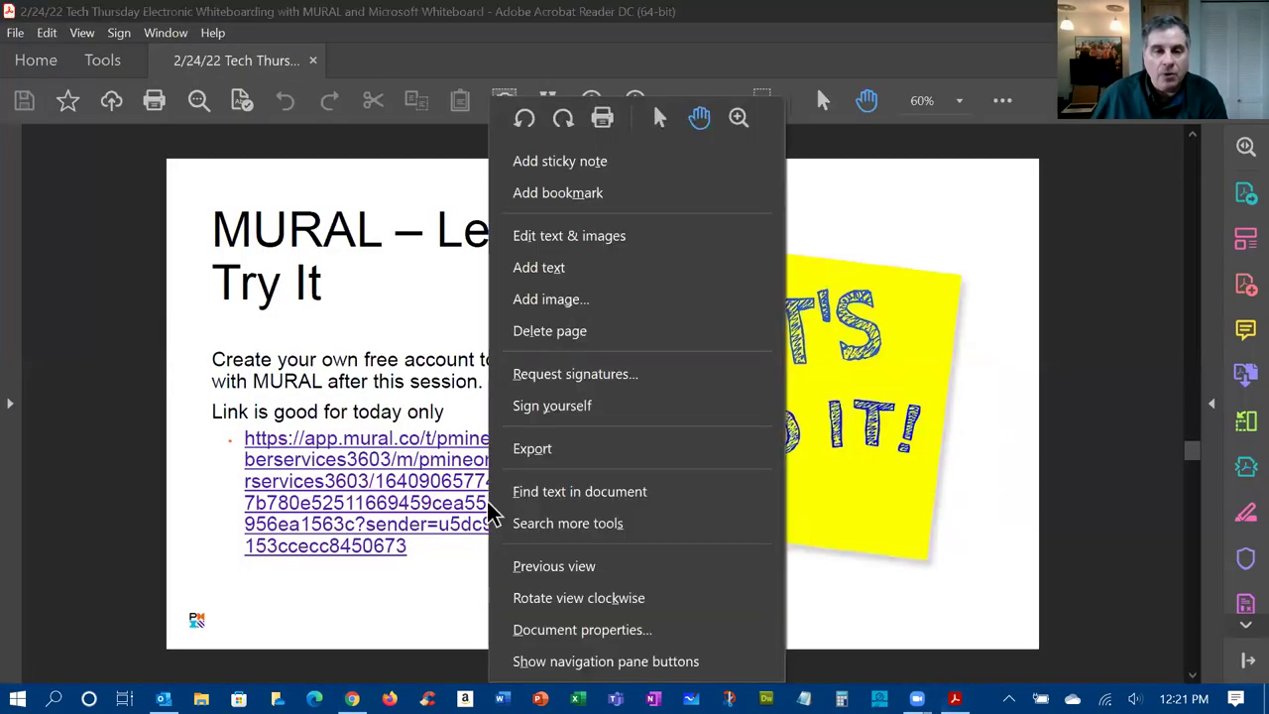
{"action": "left_click", "coordinate": [424, 556]}
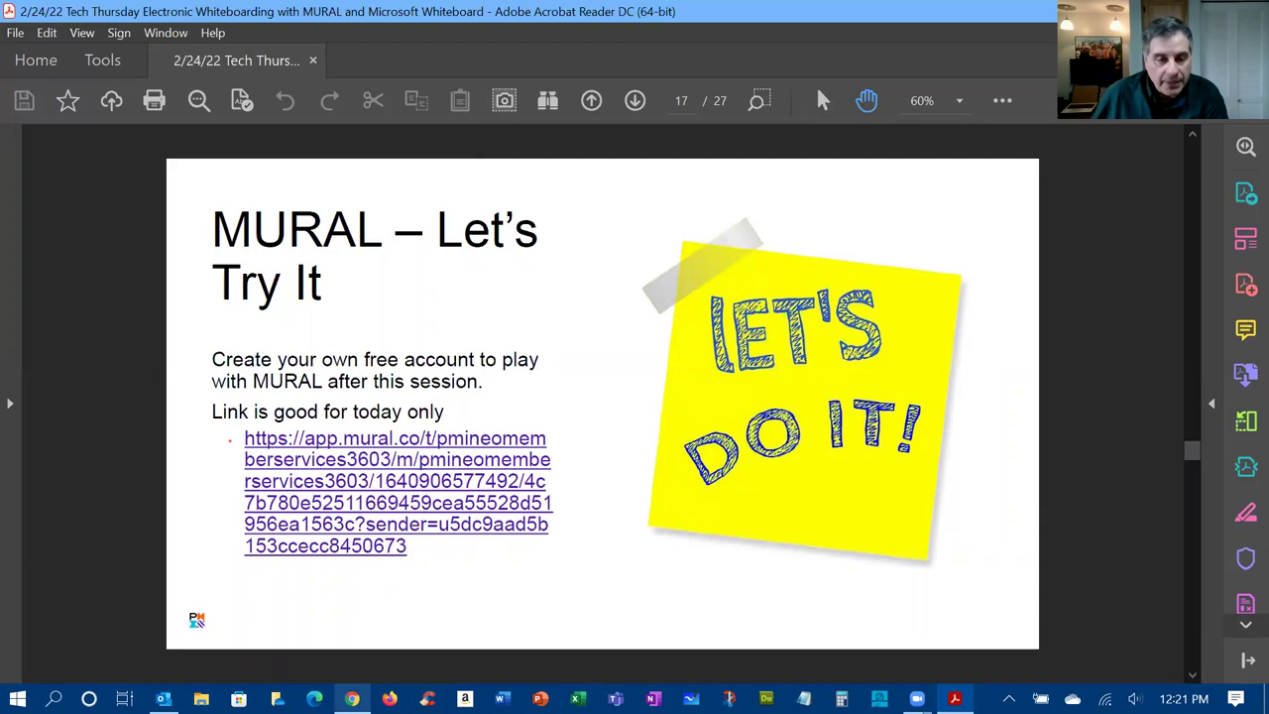
{"action": "left_click", "coordinate": [352, 699]}
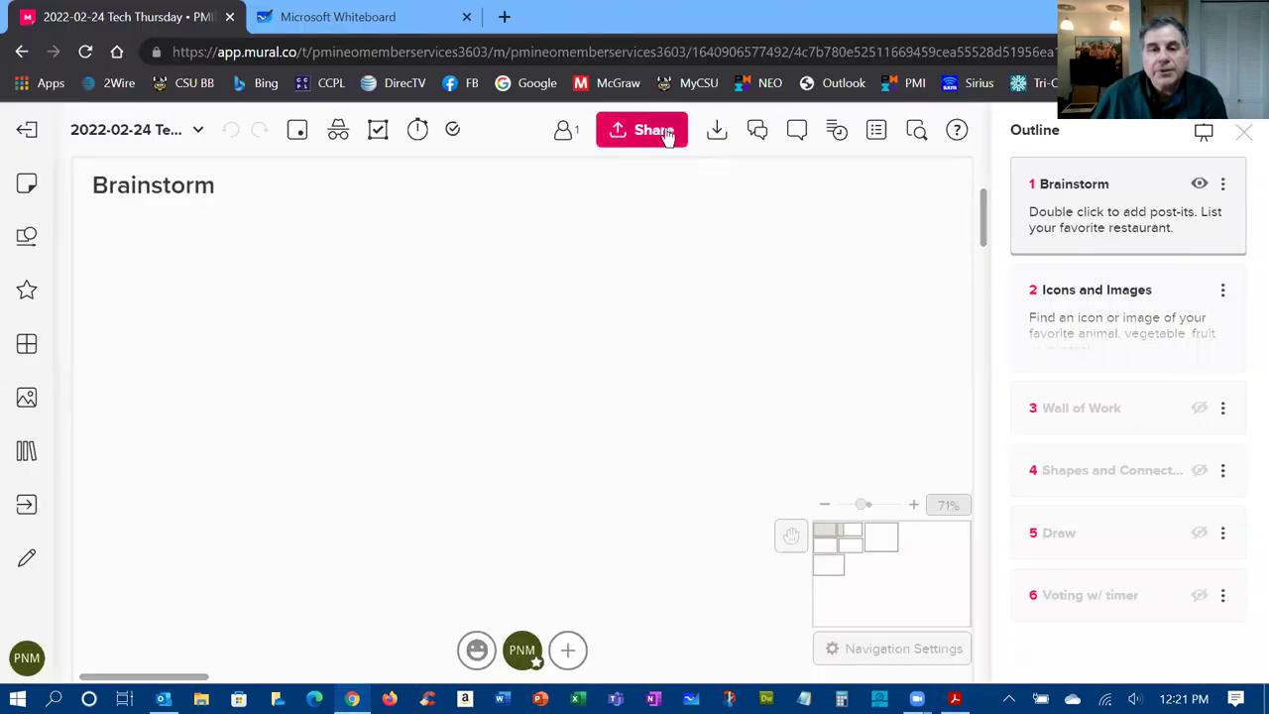
{"action": "left_click", "coordinate": [666, 134]}
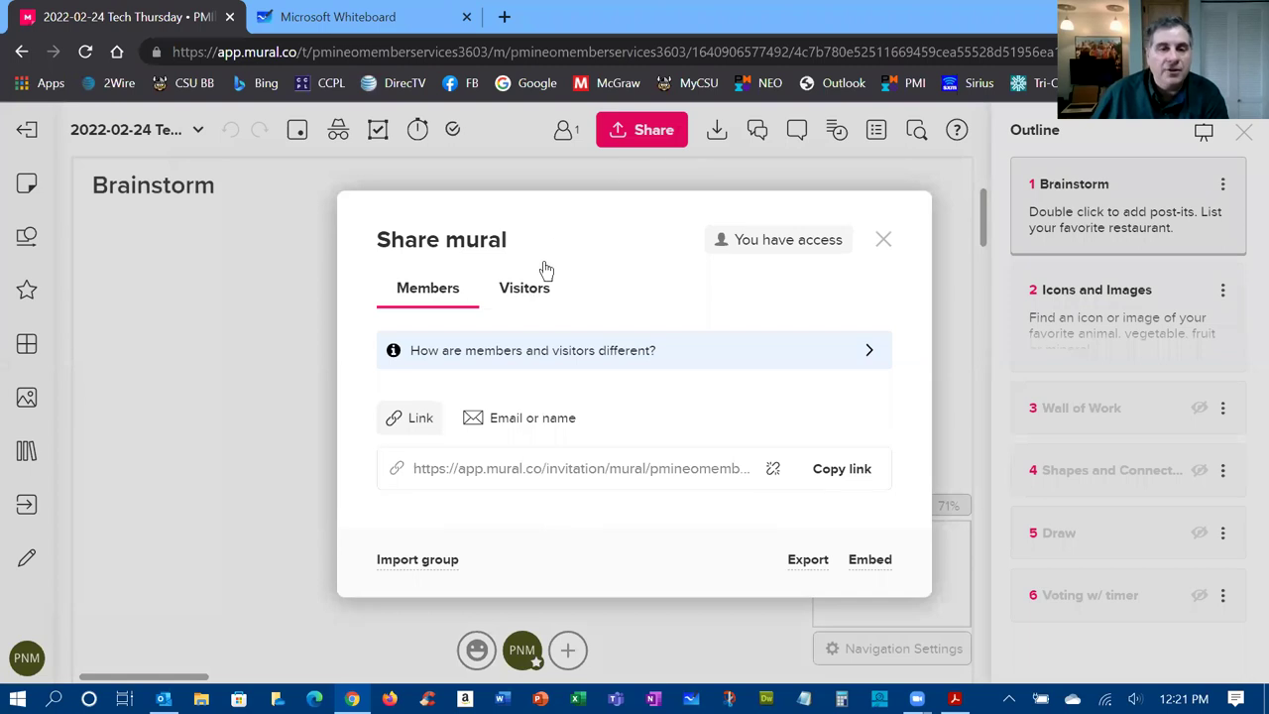
{"action": "left_click", "coordinate": [527, 286]}
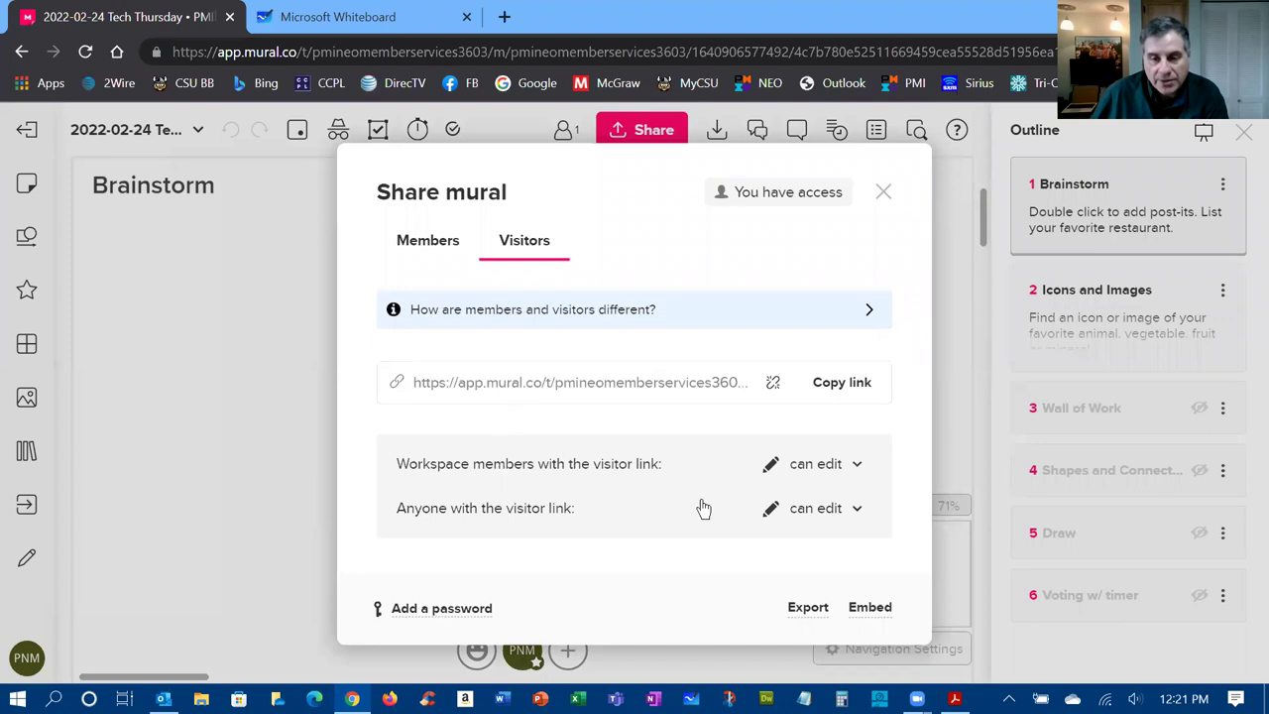
{"action": "left_click", "coordinate": [850, 386]}
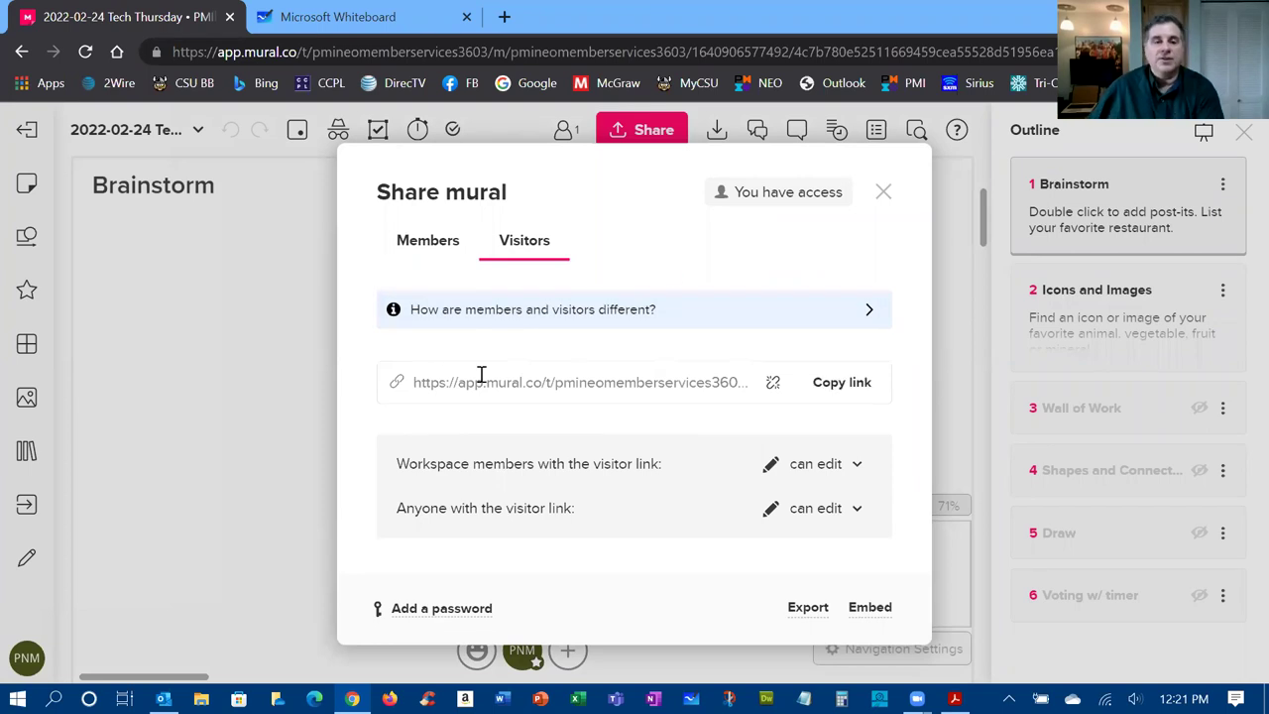
{"action": "left_click", "coordinate": [884, 191]}
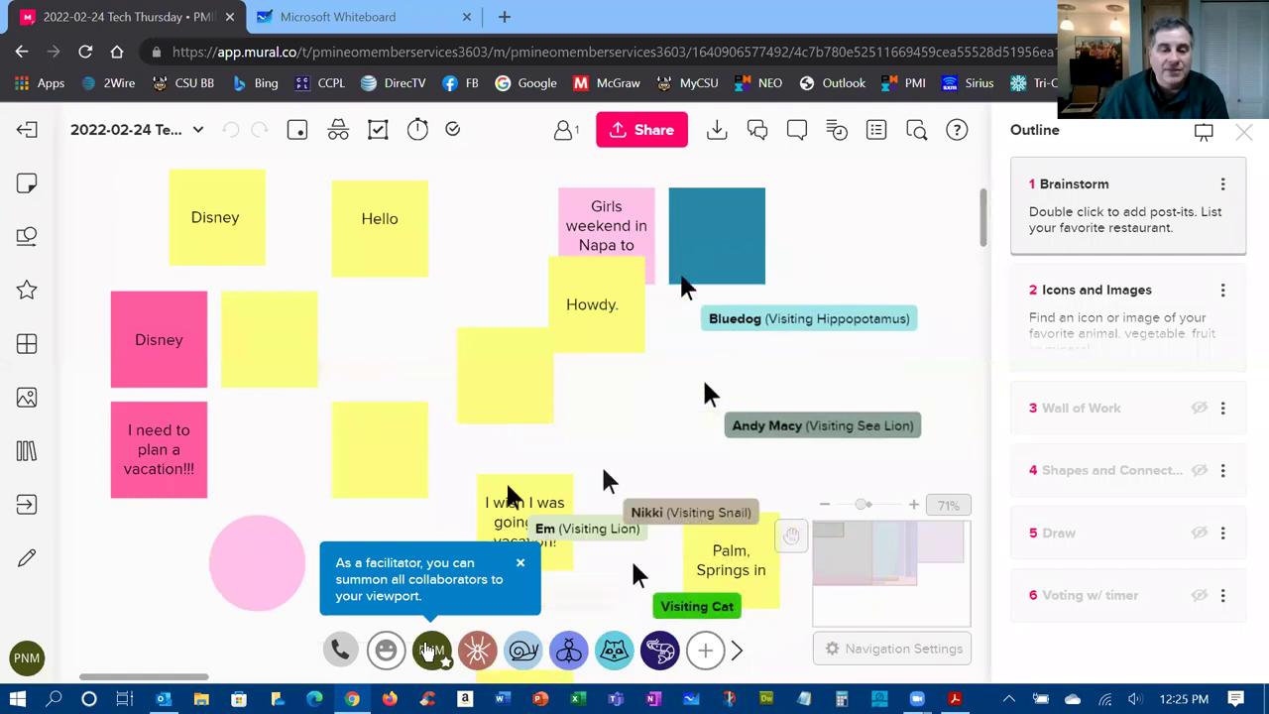
Turn on 'Don't show me cursors' in Facilitator Superpowers to hide collaborators' cursors
{"action": "right_click", "coordinate": [431, 649]}
{"action": "key", "text": "Escape"}
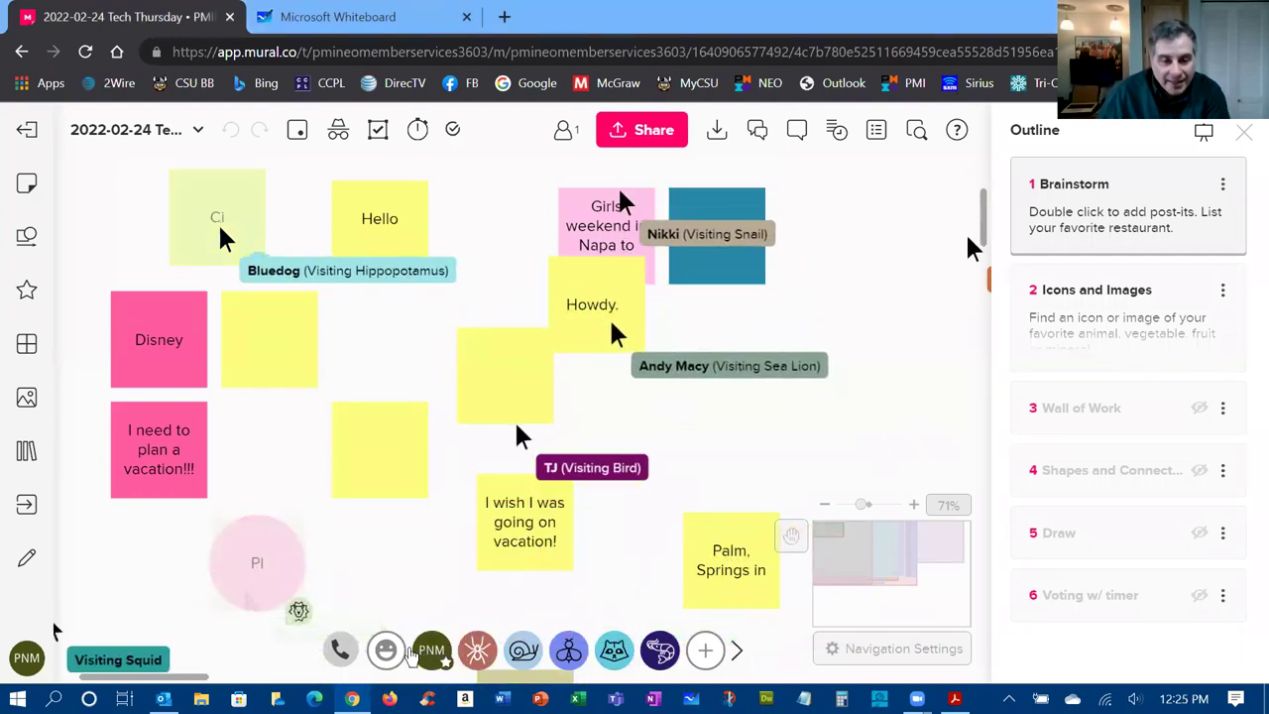
{"action": "left_click", "coordinate": [433, 651]}
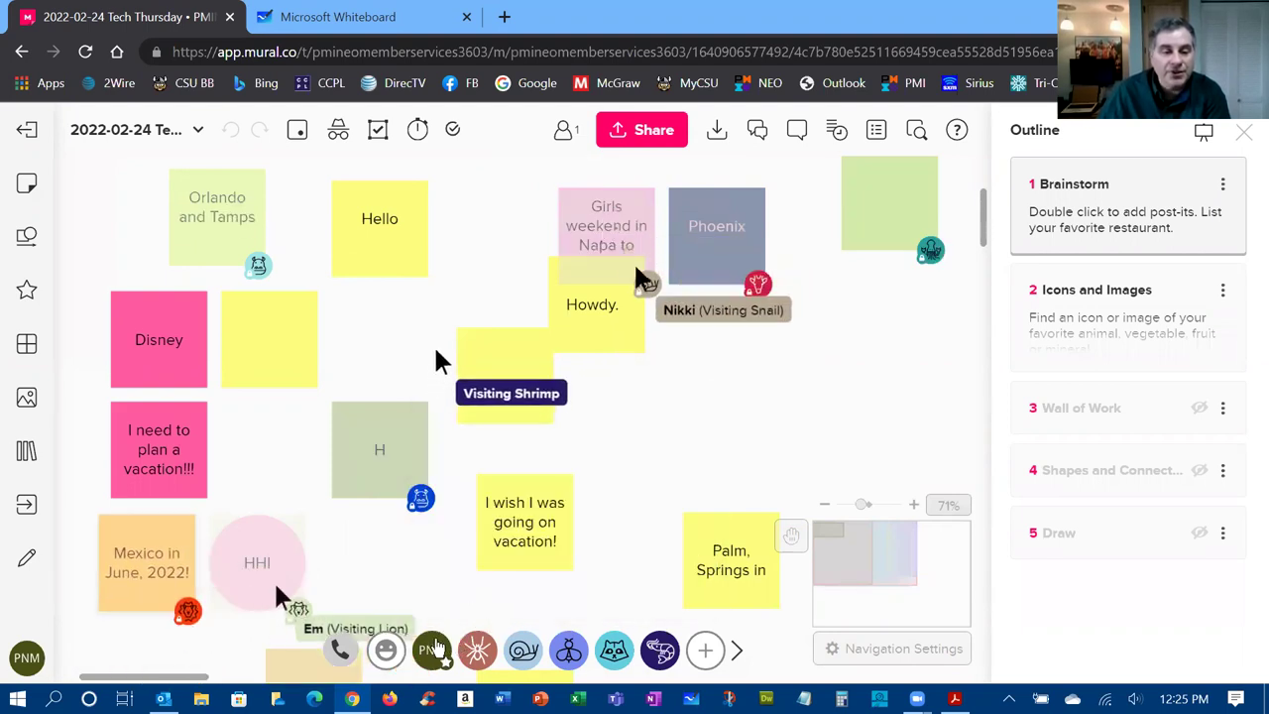
{"action": "mouse_move", "coordinate": [433, 647]}
{"action": "left_click", "coordinate": [462, 575]}
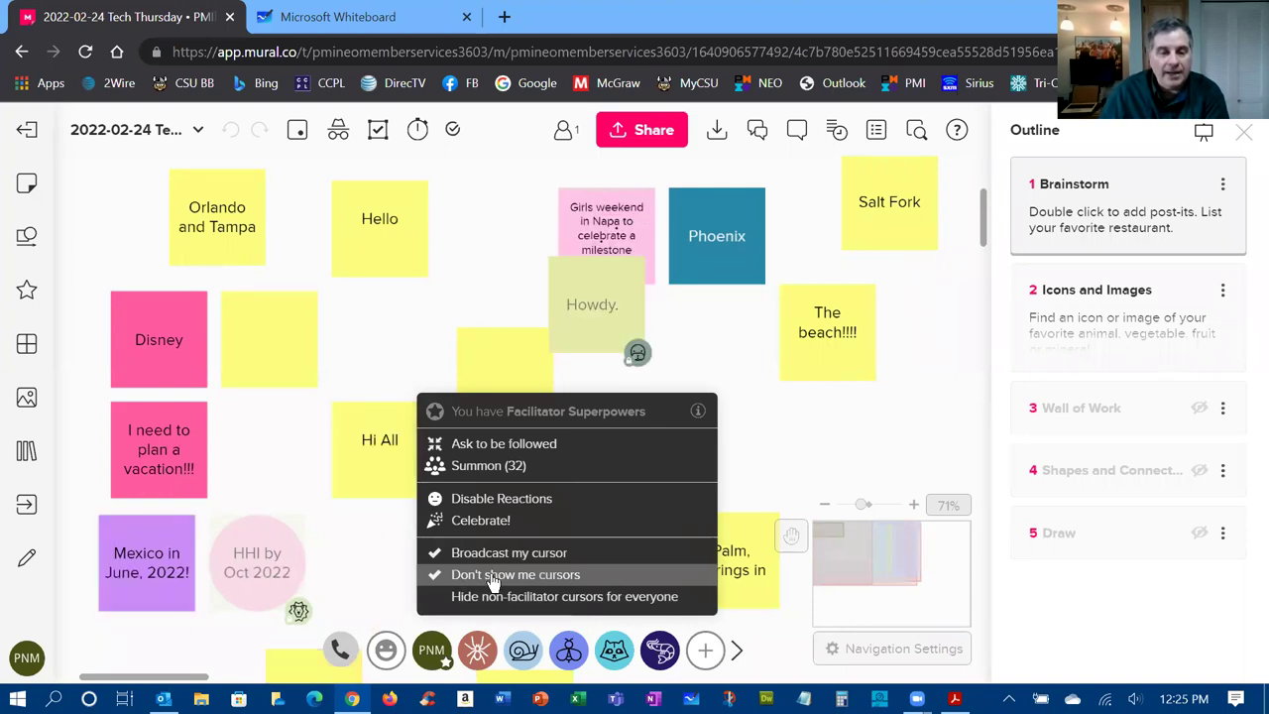
{"action": "left_click", "coordinate": [493, 575]}
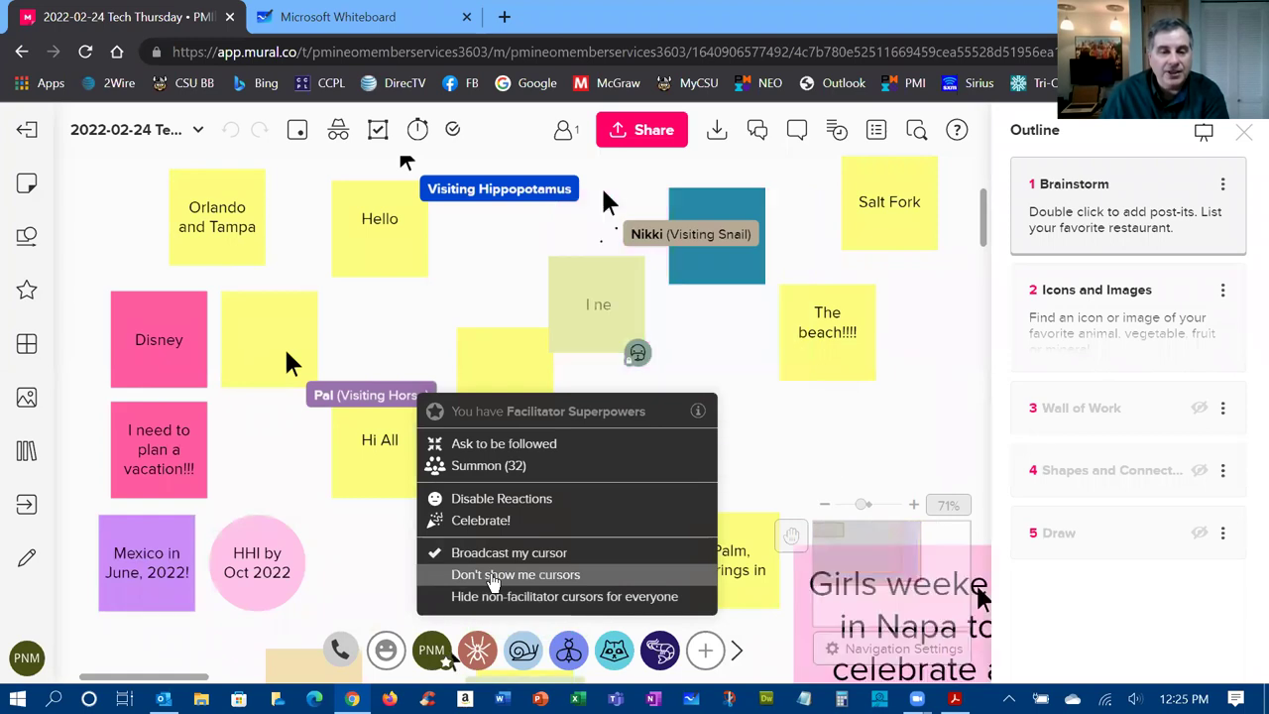
{"action": "left_click", "coordinate": [492, 577]}
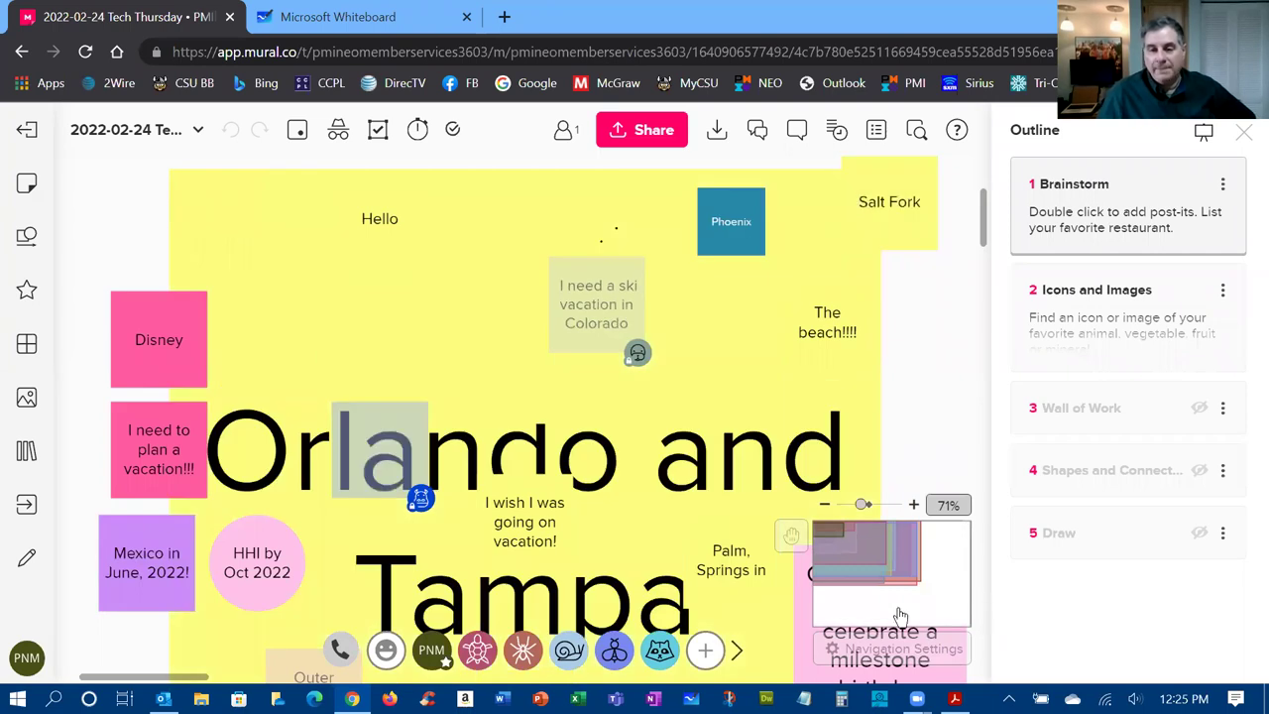
Close the Outline panel and Getting Started tip, then pan the board using the minimap
{"action": "left_click", "coordinate": [1243, 130]}
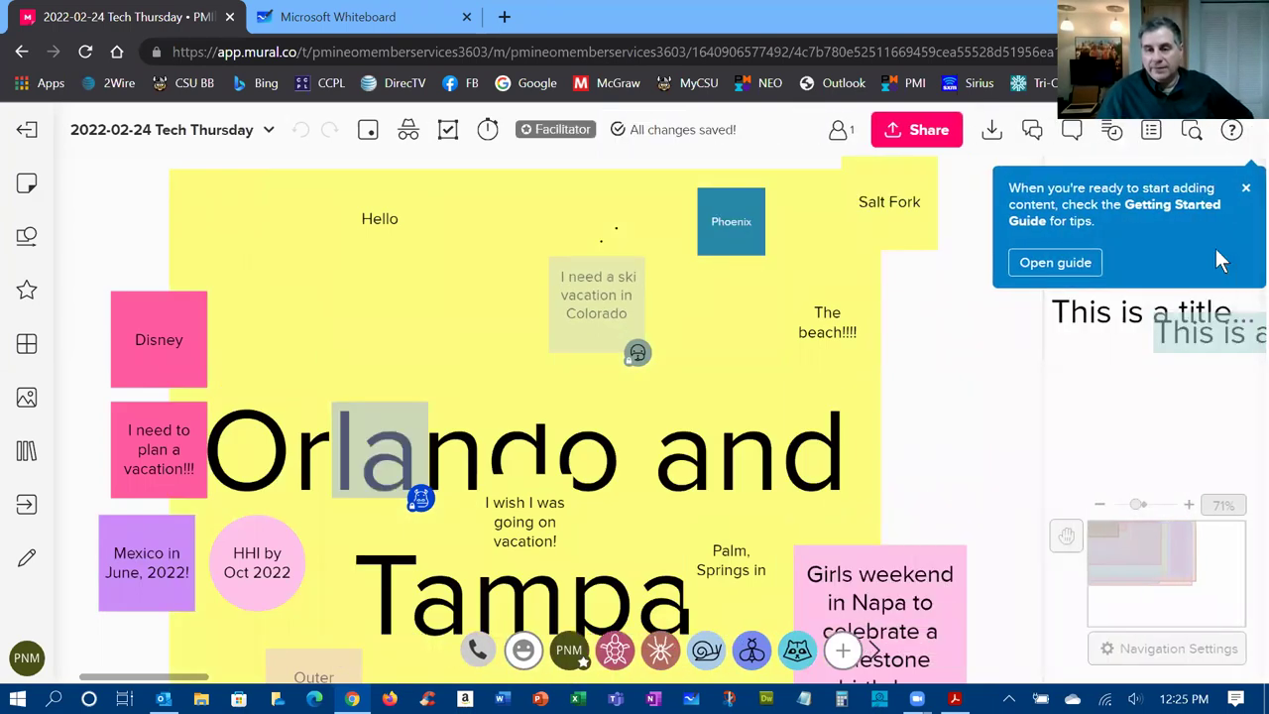
{"action": "left_click", "coordinate": [1250, 189]}
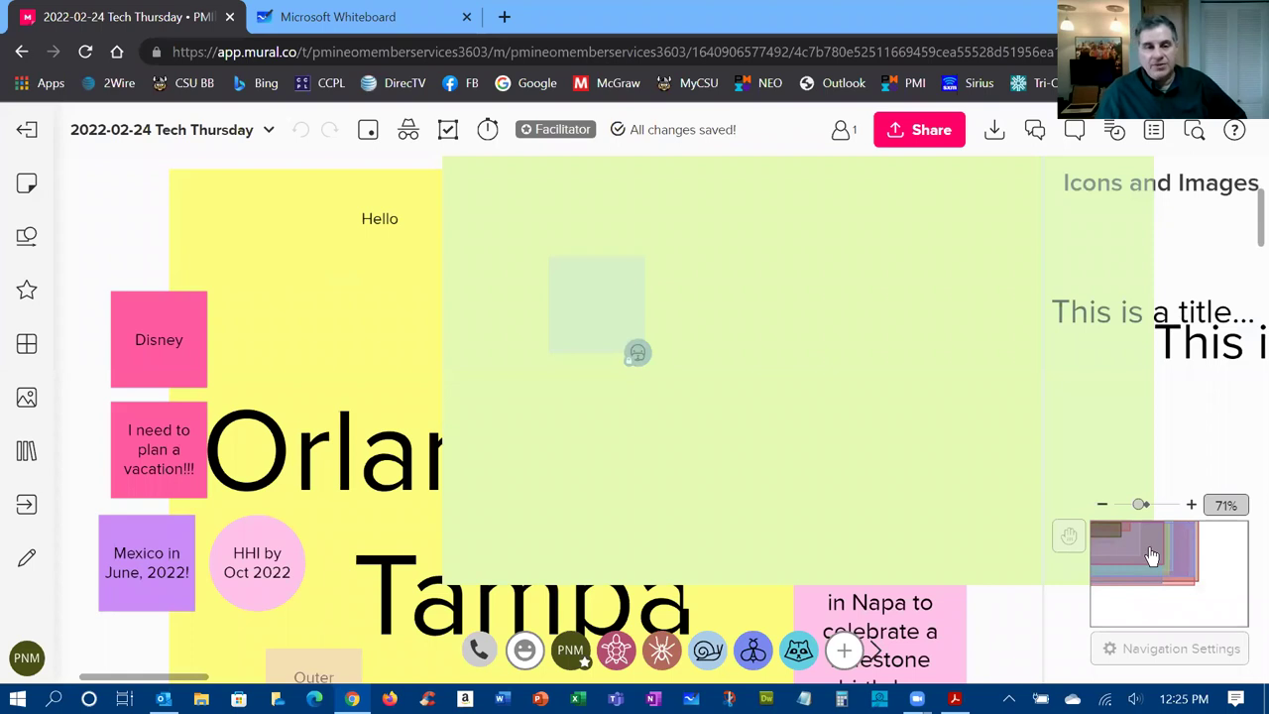
{"action": "left_click_drag", "start_coordinate": [1150, 558], "coordinate": [1109, 535]}
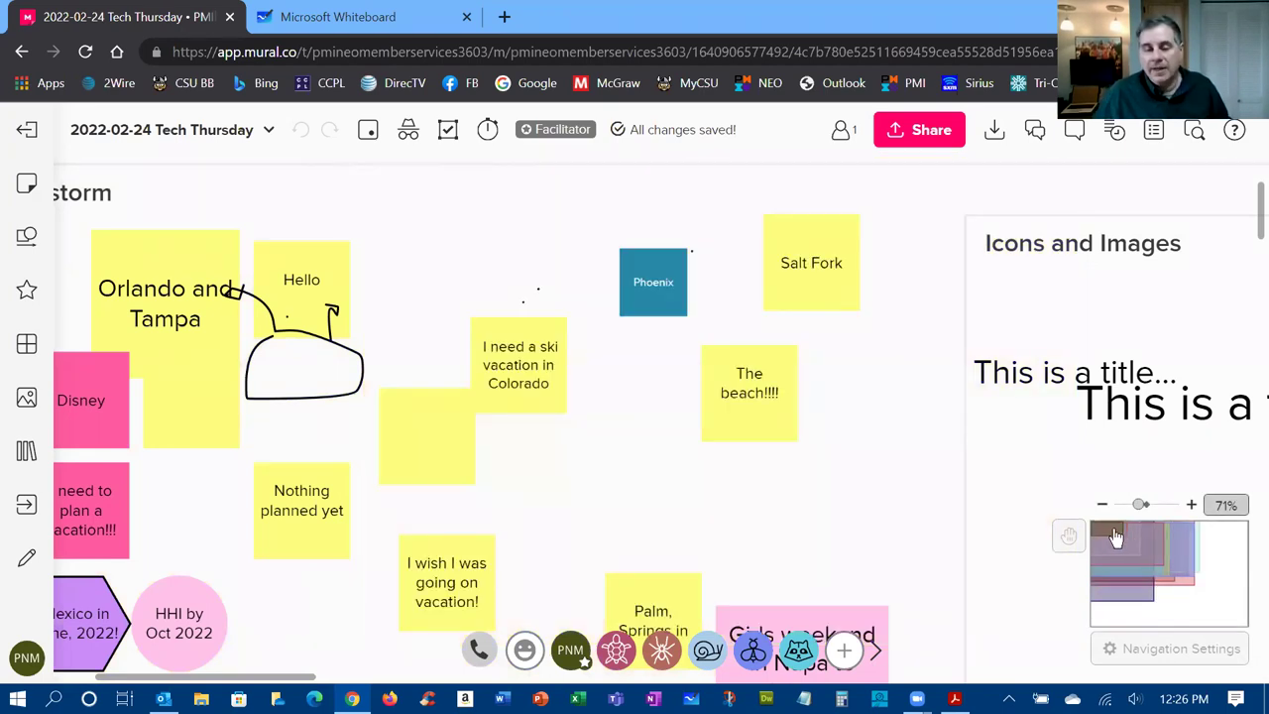
{"action": "mouse_move", "coordinate": [1115, 537]}
{"action": "left_mouse_down"}
{"action": "mouse_move", "coordinate": [1156, 547]}
{"action": "mouse_move", "coordinate": [1106, 537]}
{"action": "left_mouse_up"}
Summon all collaborators from Facilitator Superpowers and pan across the Brainstorm notes while they follow
{"action": "left_click", "coordinate": [570, 649]}
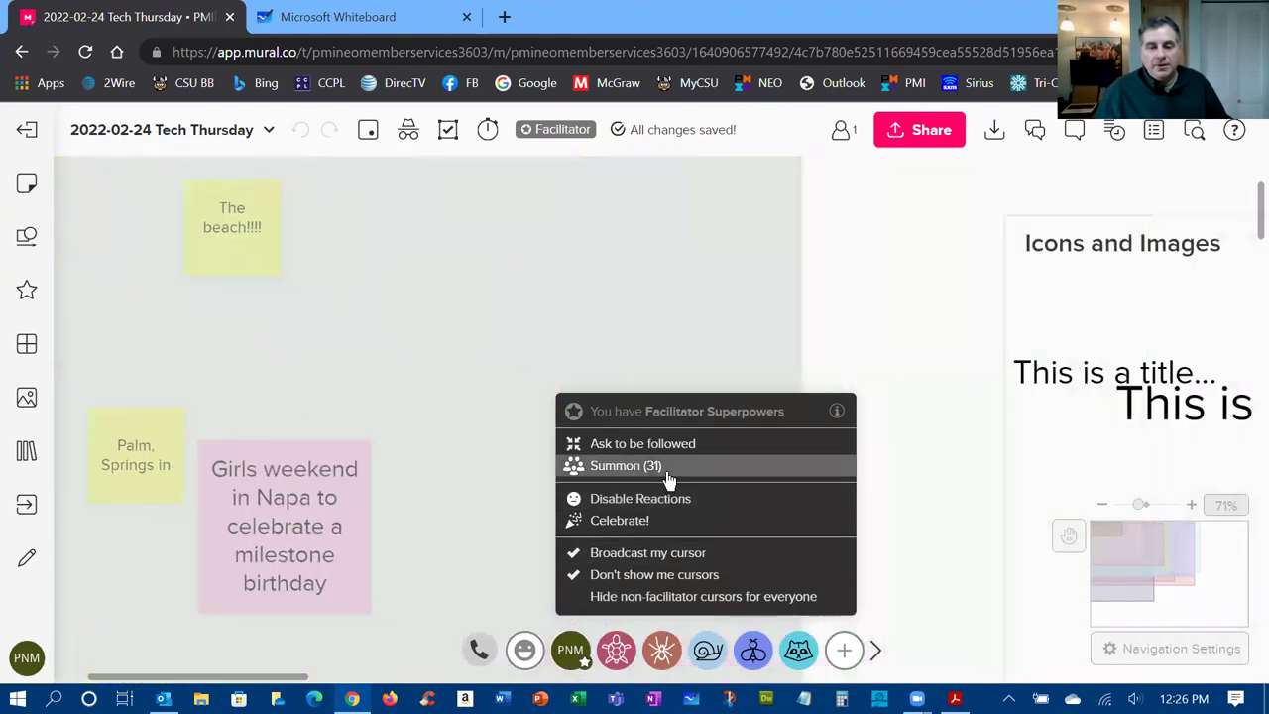
{"action": "left_click", "coordinate": [662, 466]}
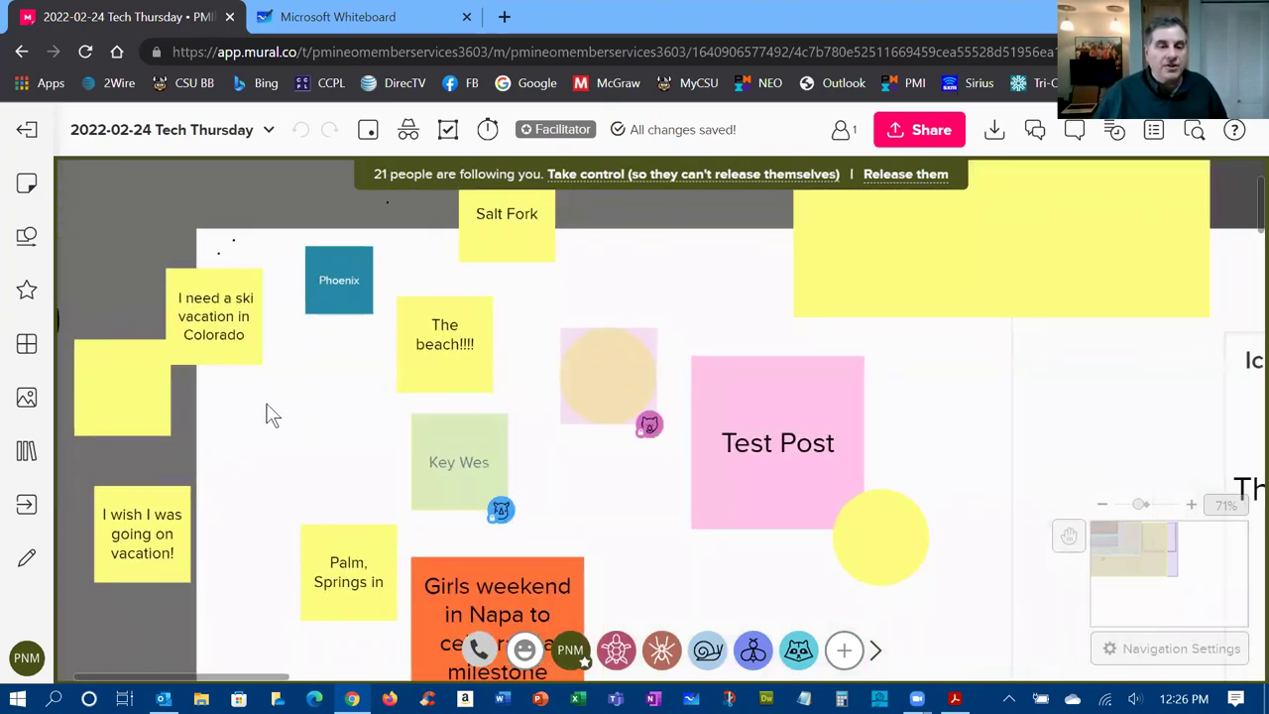
{"action": "scroll", "coordinate": [272, 425], "scroll_direction": "left", "scroll_amount": 3}
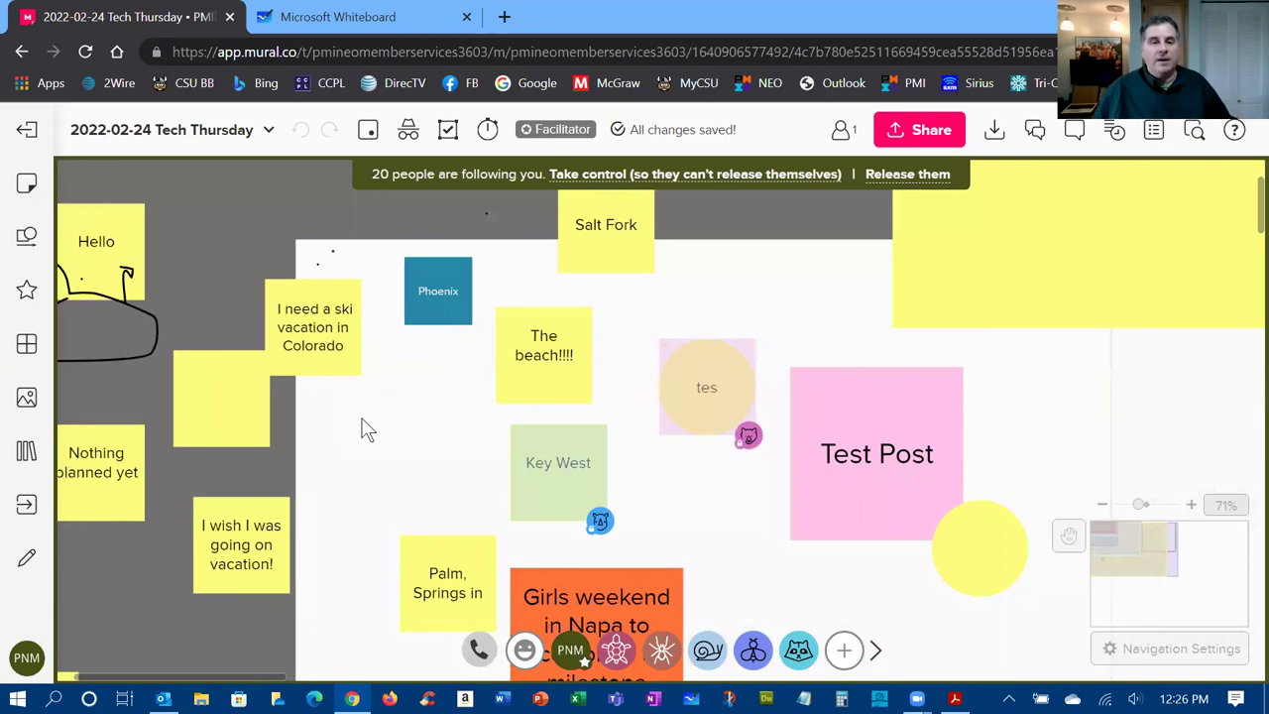
{"action": "left_click_drag", "start_coordinate": [367, 428], "coordinate": [635, 442]}
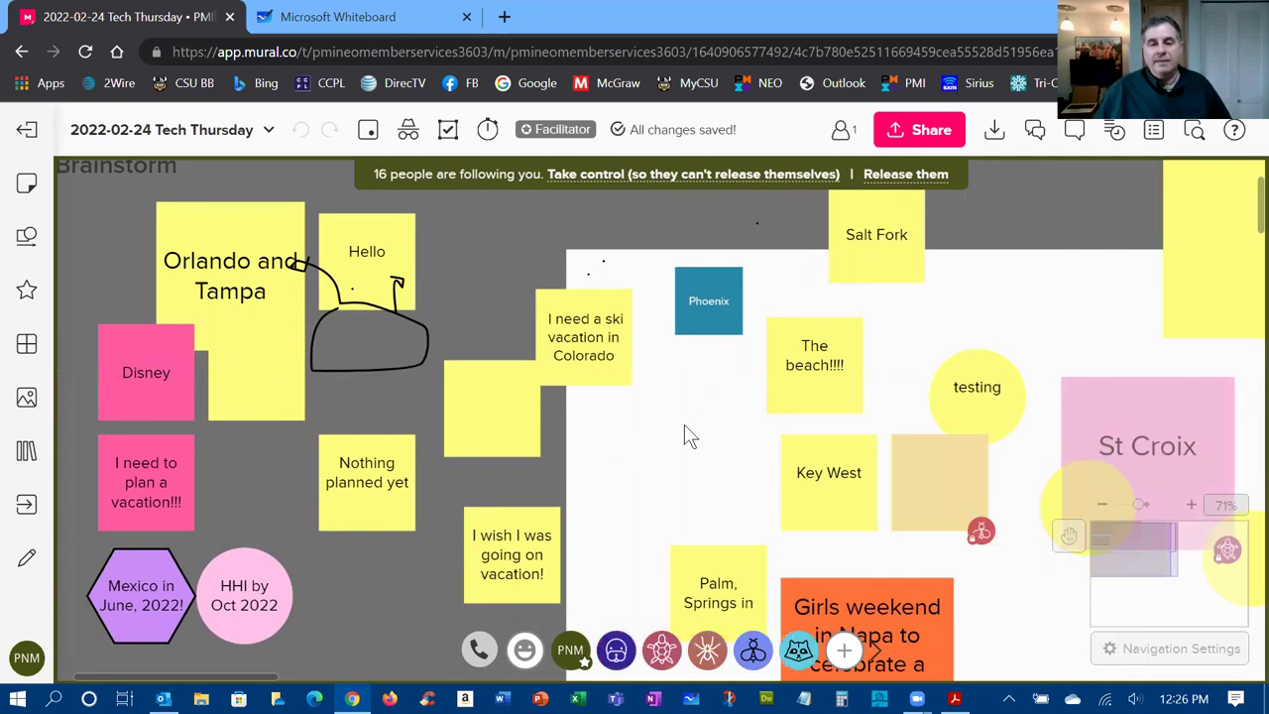
{"action": "mouse_move", "coordinate": [607, 433]}
{"action": "left_mouse_down"}
{"action": "mouse_move", "coordinate": [432, 390]}
{"action": "mouse_move", "coordinate": [400, 400]}
{"action": "left_mouse_up"}
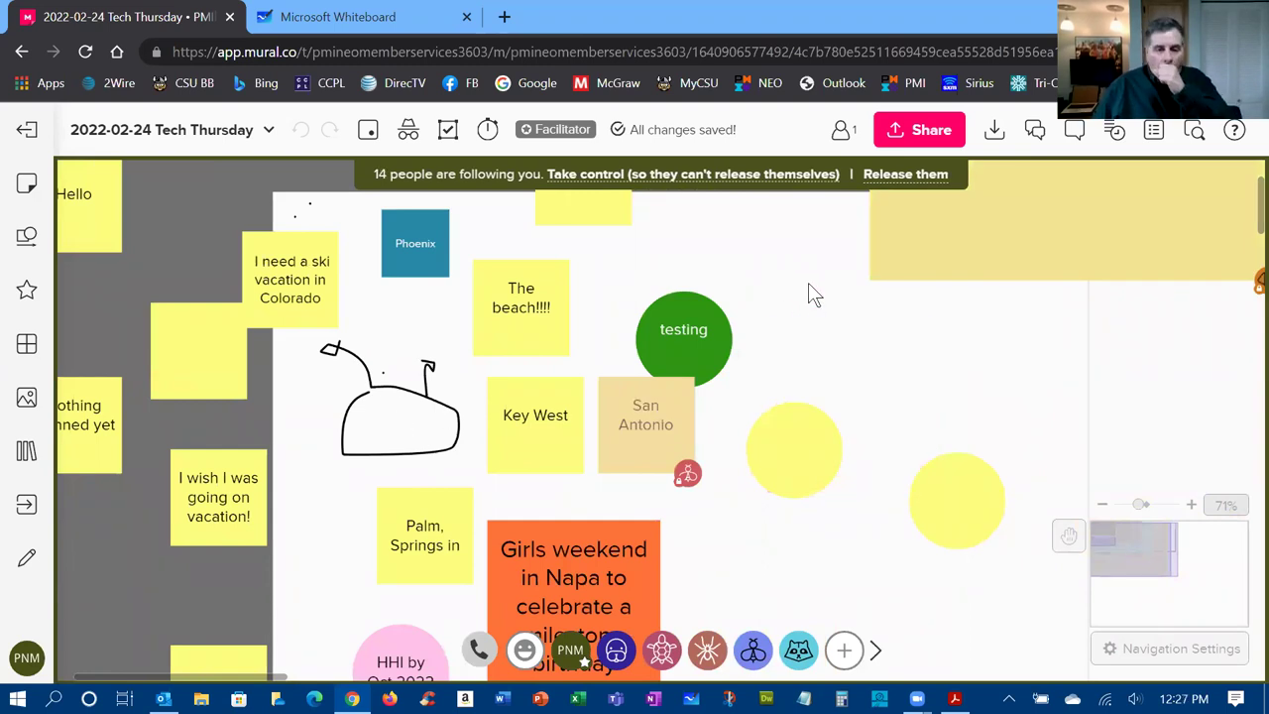
{"action": "left_click_drag", "start_coordinate": [819, 289], "coordinate": [740, 299]}
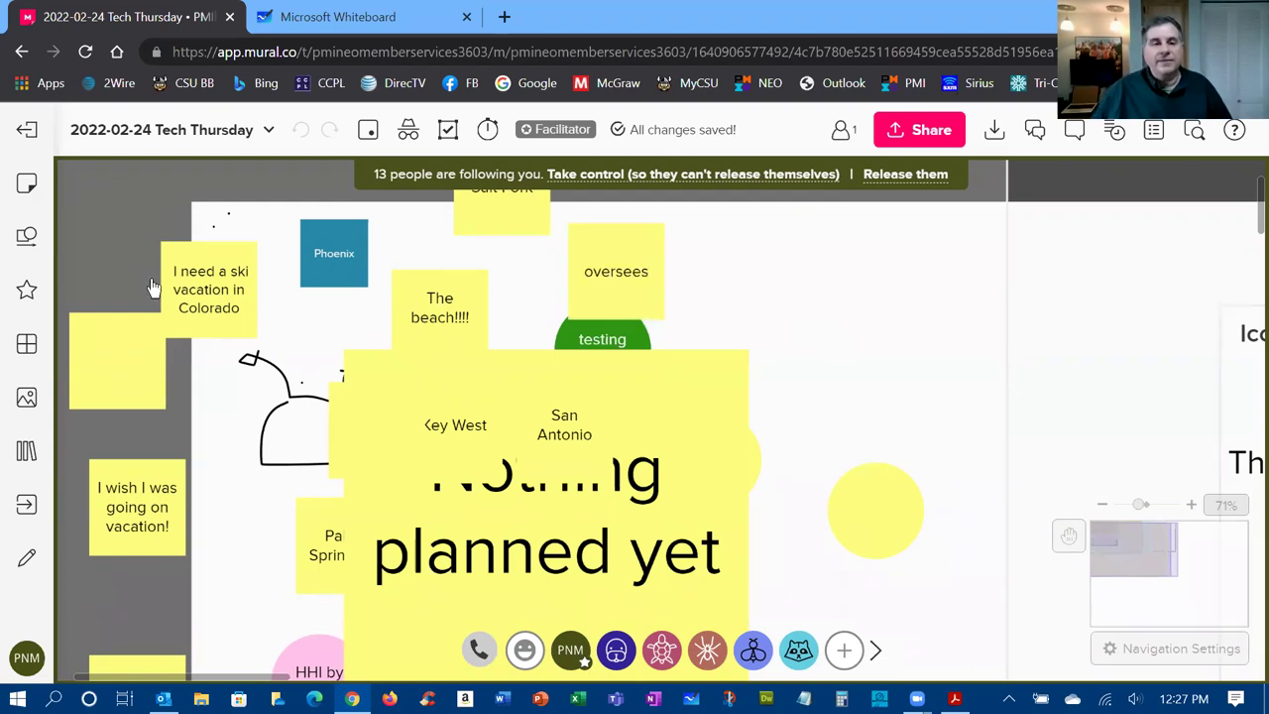
{"action": "scroll", "coordinate": [153, 287], "scroll_direction": "left", "scroll_amount": 5}
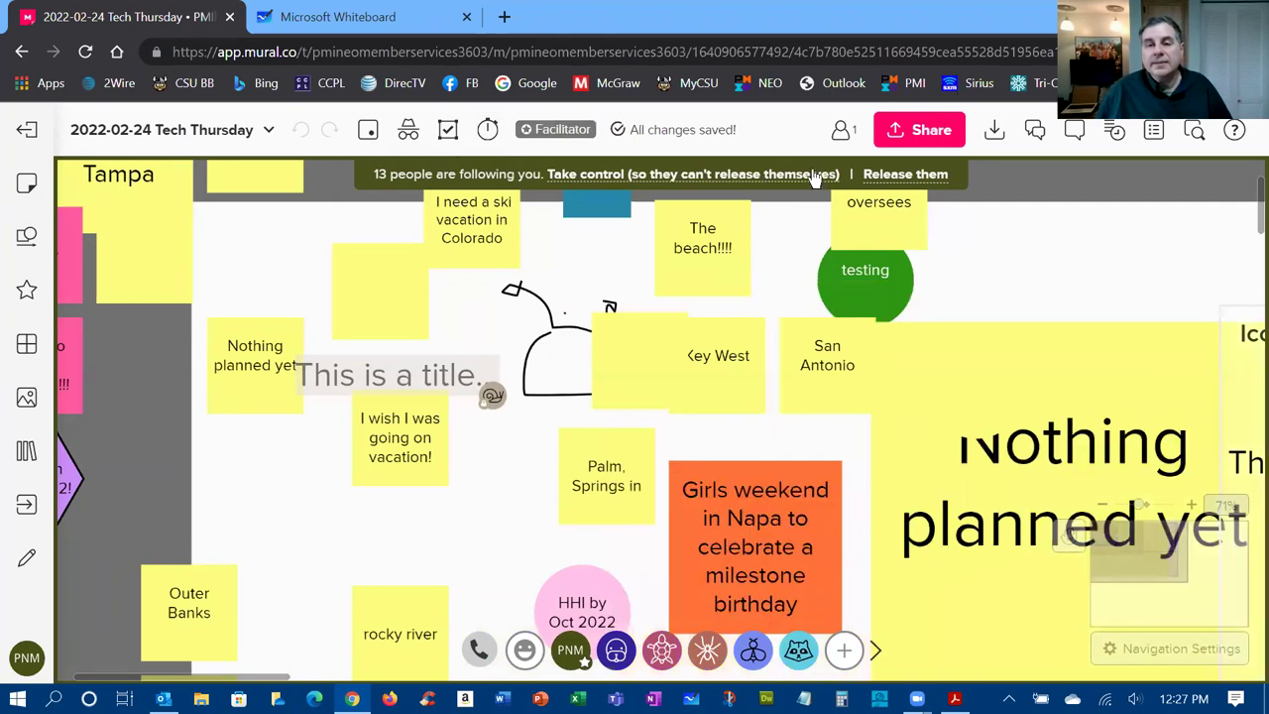
Check who is online in the mural and pan over to the Icons and Images area
{"action": "left_click", "coordinate": [839, 134]}
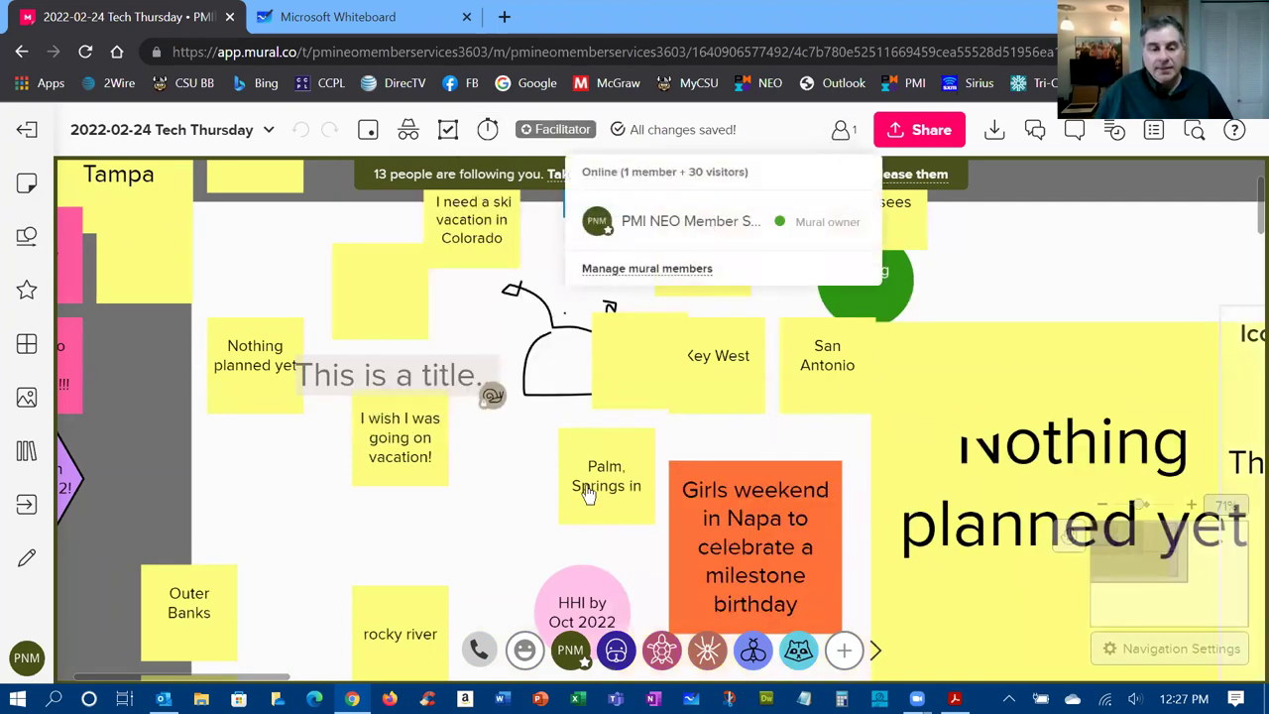
{"action": "left_click", "coordinate": [571, 651]}
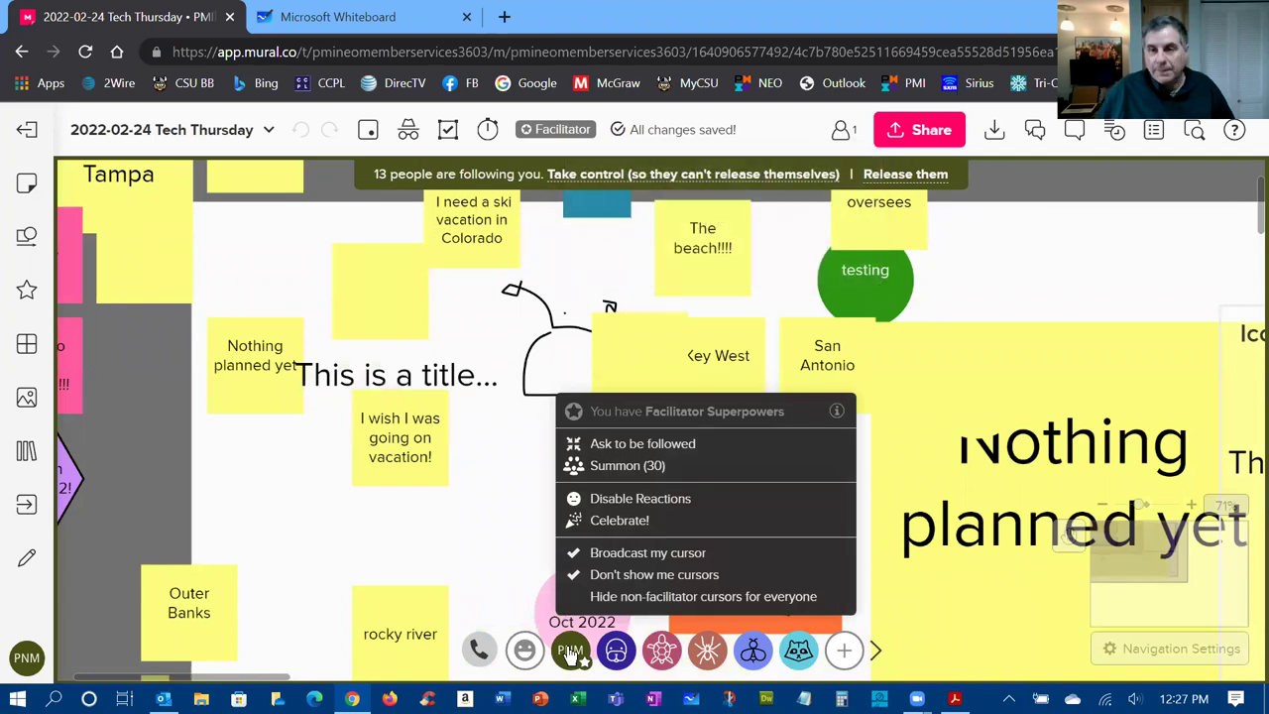
{"action": "left_click", "coordinate": [571, 650]}
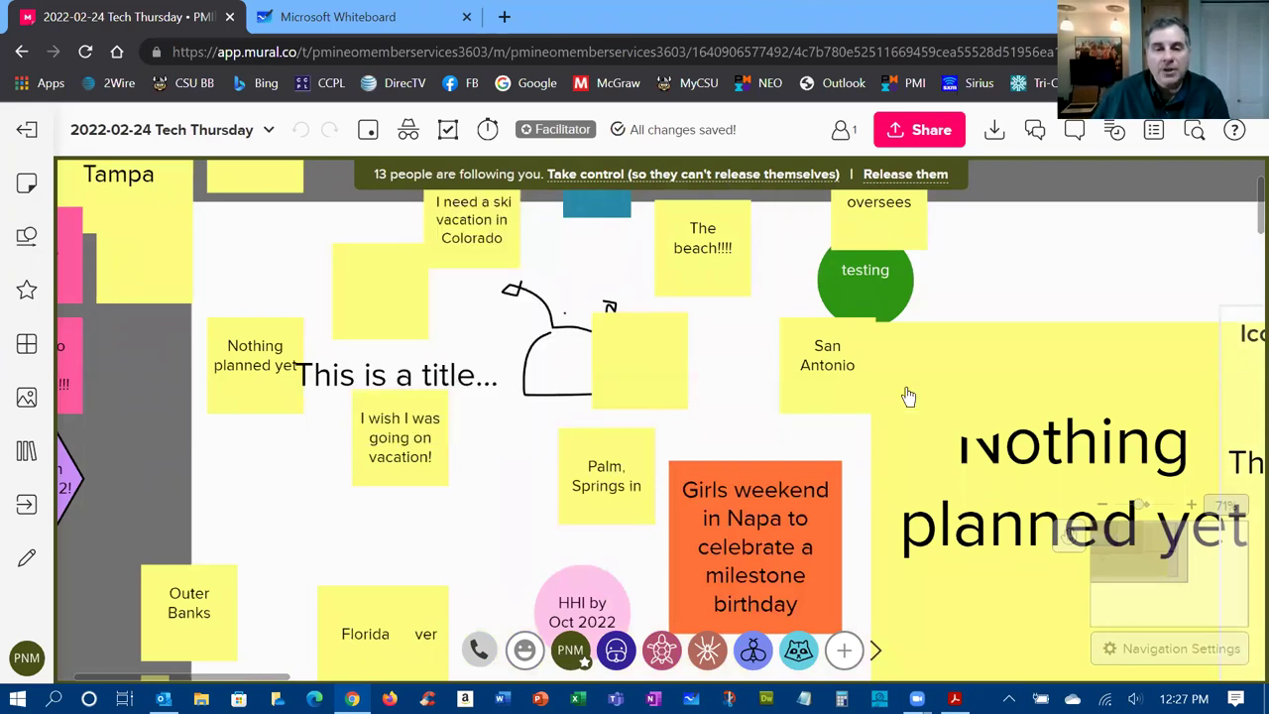
{"action": "scroll", "coordinate": [963, 284], "scroll_direction": "right", "scroll_amount": 10}
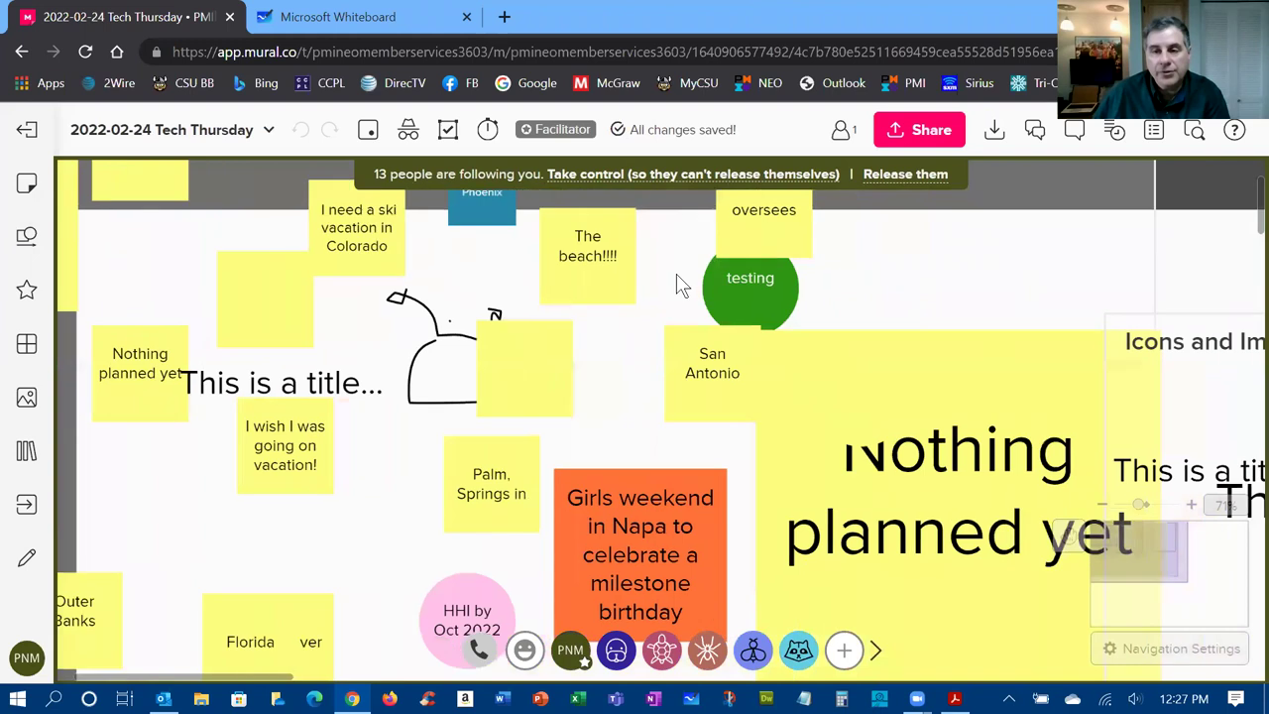
{"action": "left_click_drag", "start_coordinate": [1021, 359], "coordinate": [718, 248]}
Delete both 'This is a title...' text boxes and shrink 'Nothing planned yet' to 276 px square
{"action": "left_click", "coordinate": [573, 322]}
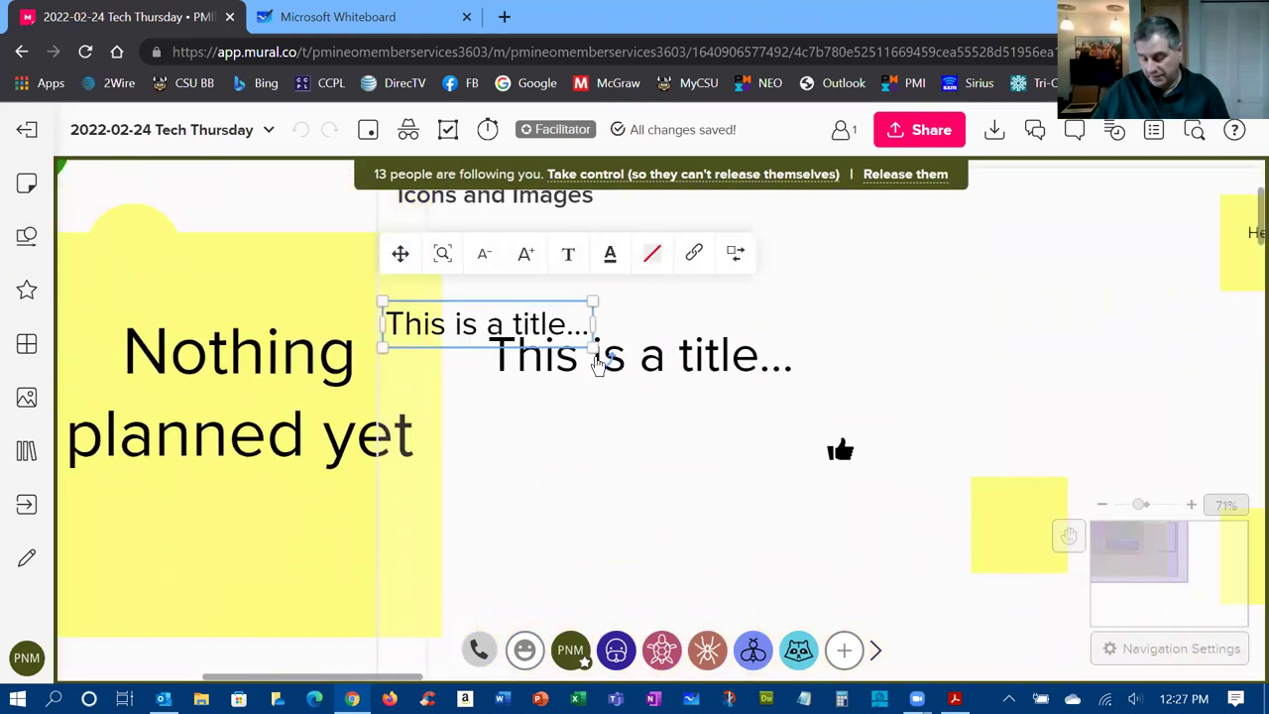
{"action": "key", "text": "Escape"}
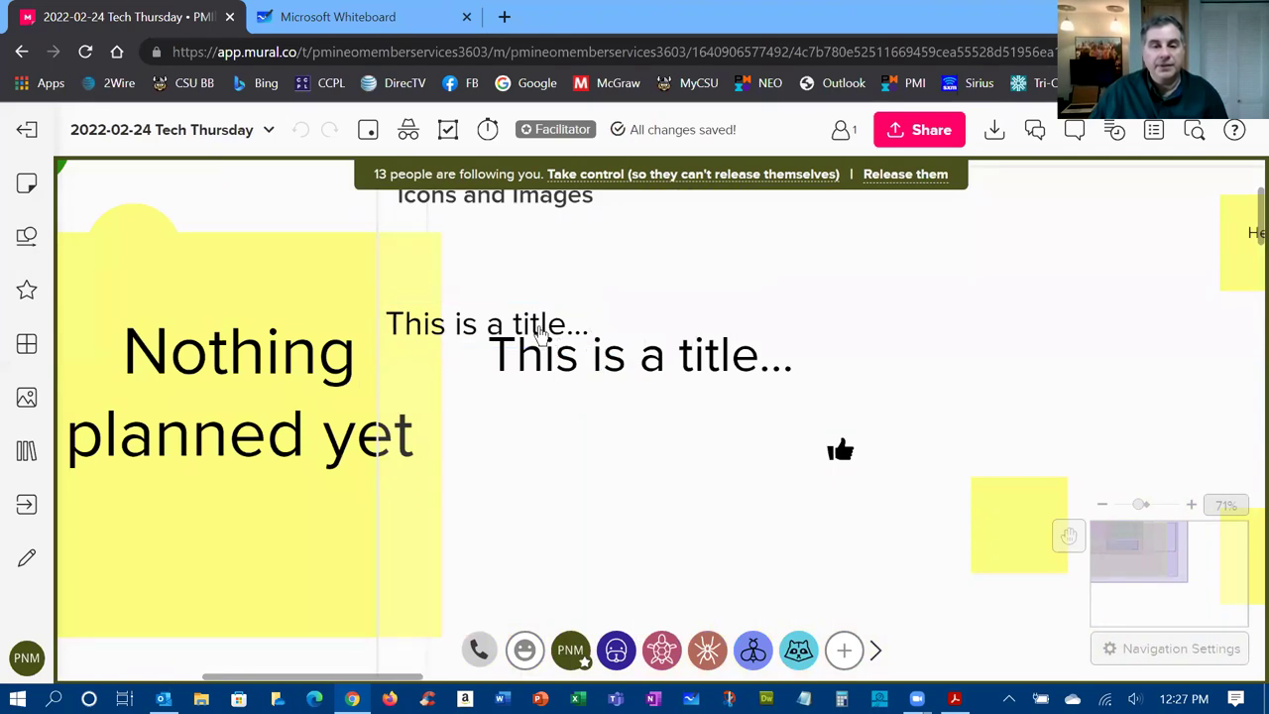
{"action": "left_click", "coordinate": [540, 337]}
{"action": "key", "text": "Delete"}
{"action": "left_click", "coordinate": [529, 328]}
{"action": "key", "text": "Delete"}
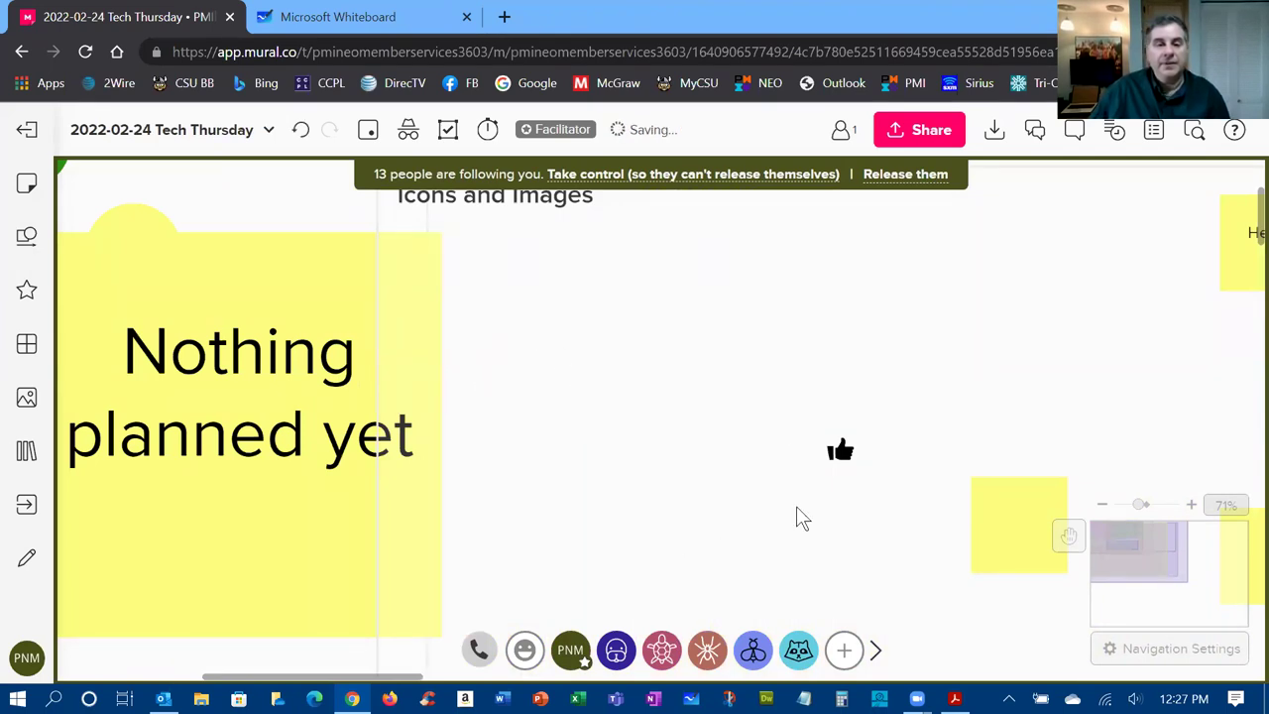
{"action": "left_click", "coordinate": [362, 580]}
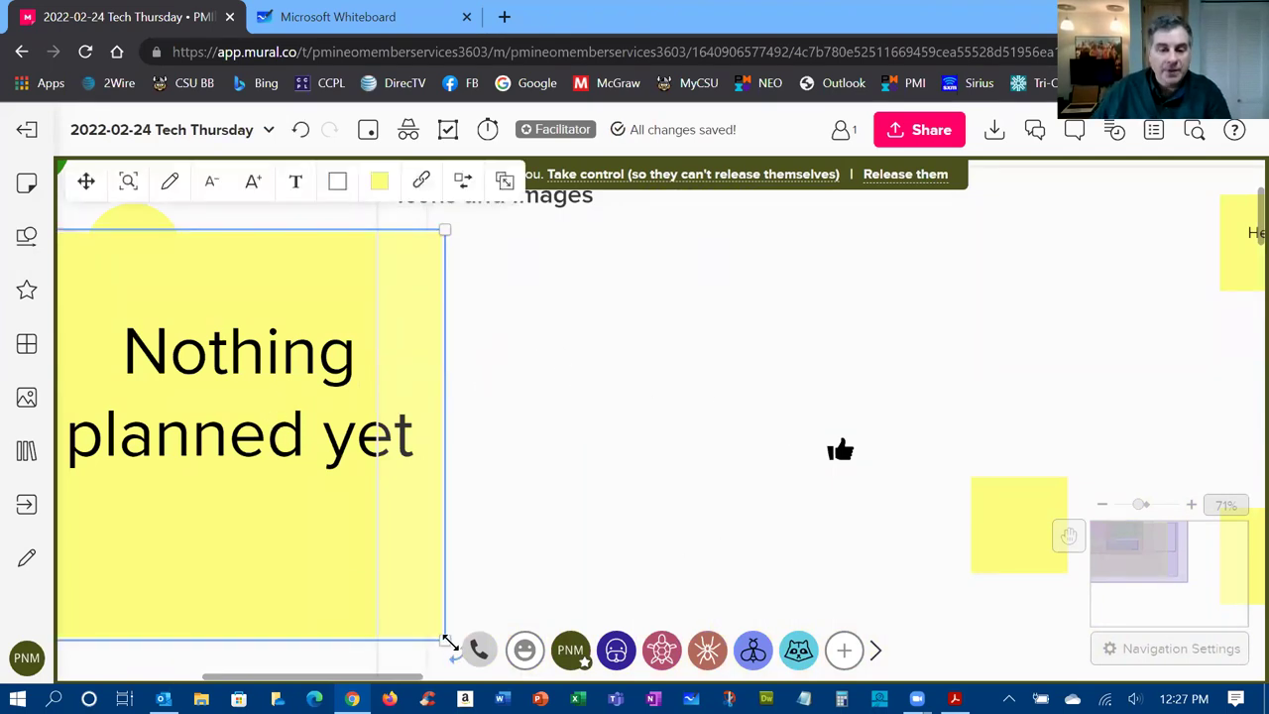
{"action": "left_click_drag", "start_coordinate": [451, 649], "coordinate": [232, 461]}
Open the Text panel offering title, text box, comment and 3x3, 5x3 and circle stickies
{"action": "scroll", "coordinate": [723, 433], "scroll_direction": "left", "scroll_amount": 5}
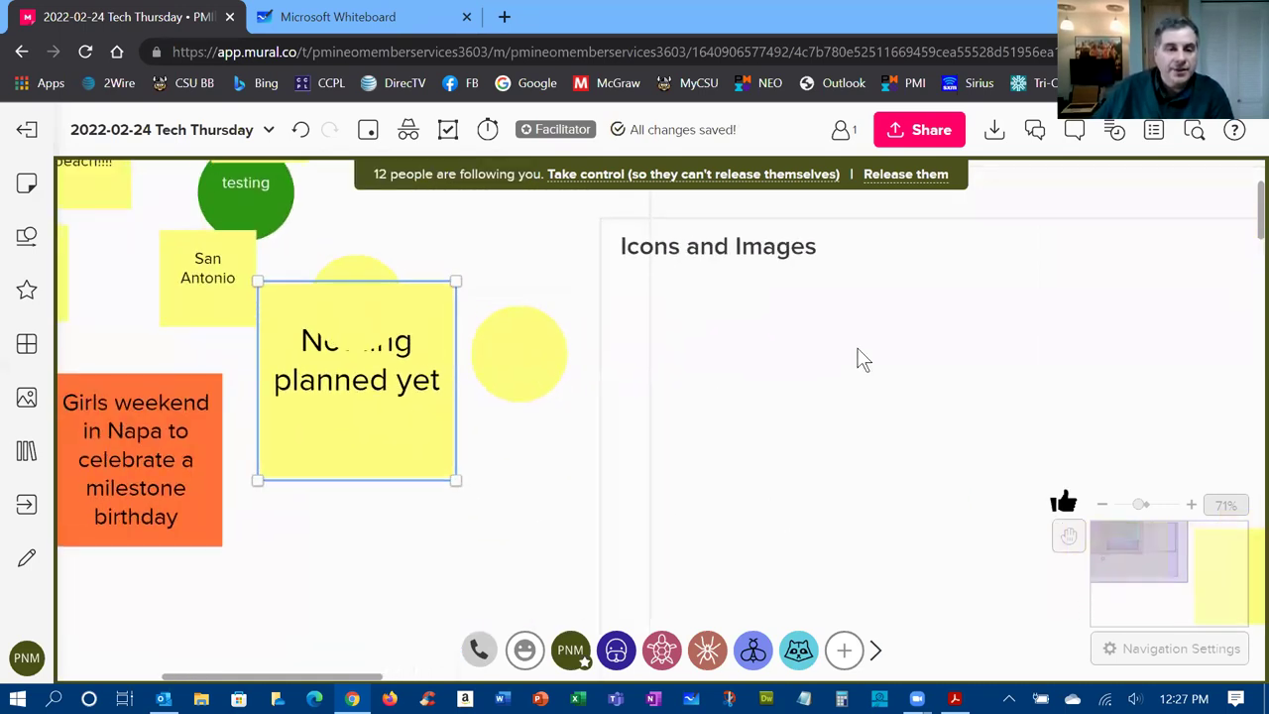
{"action": "scroll", "coordinate": [866, 323], "scroll_direction": "down", "scroll_amount": 2}
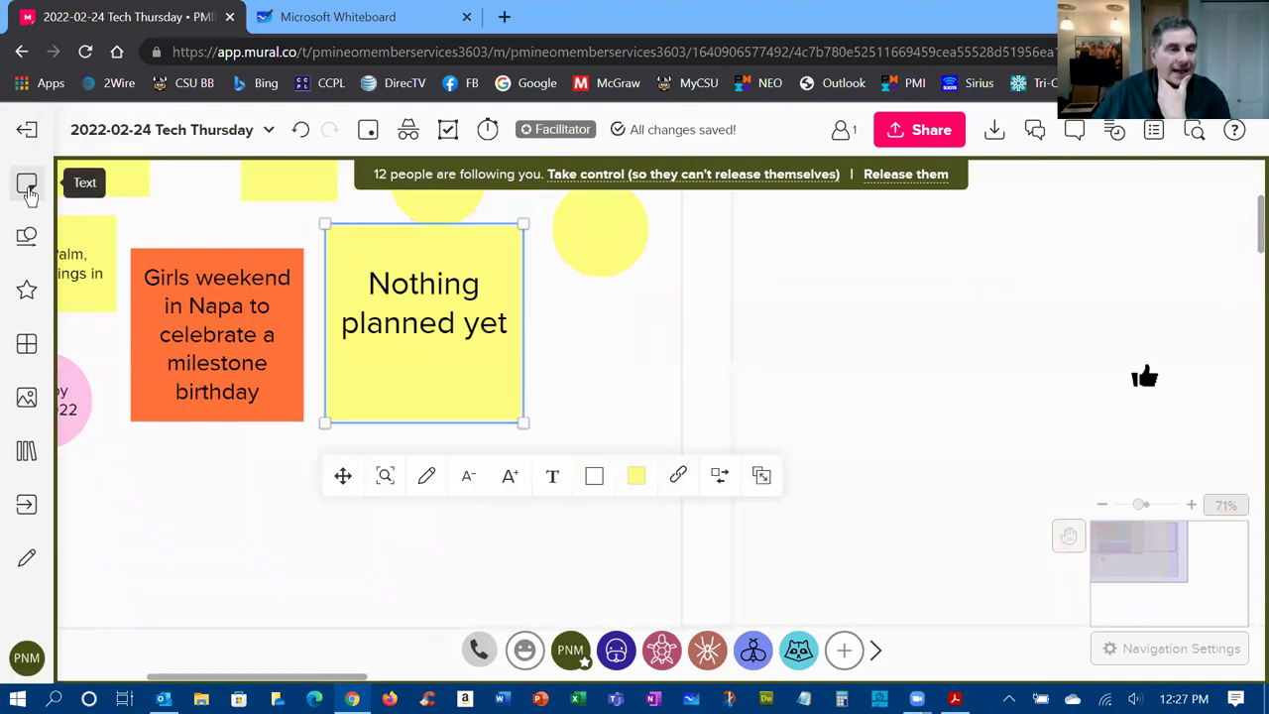
{"action": "left_click", "coordinate": [27, 185]}
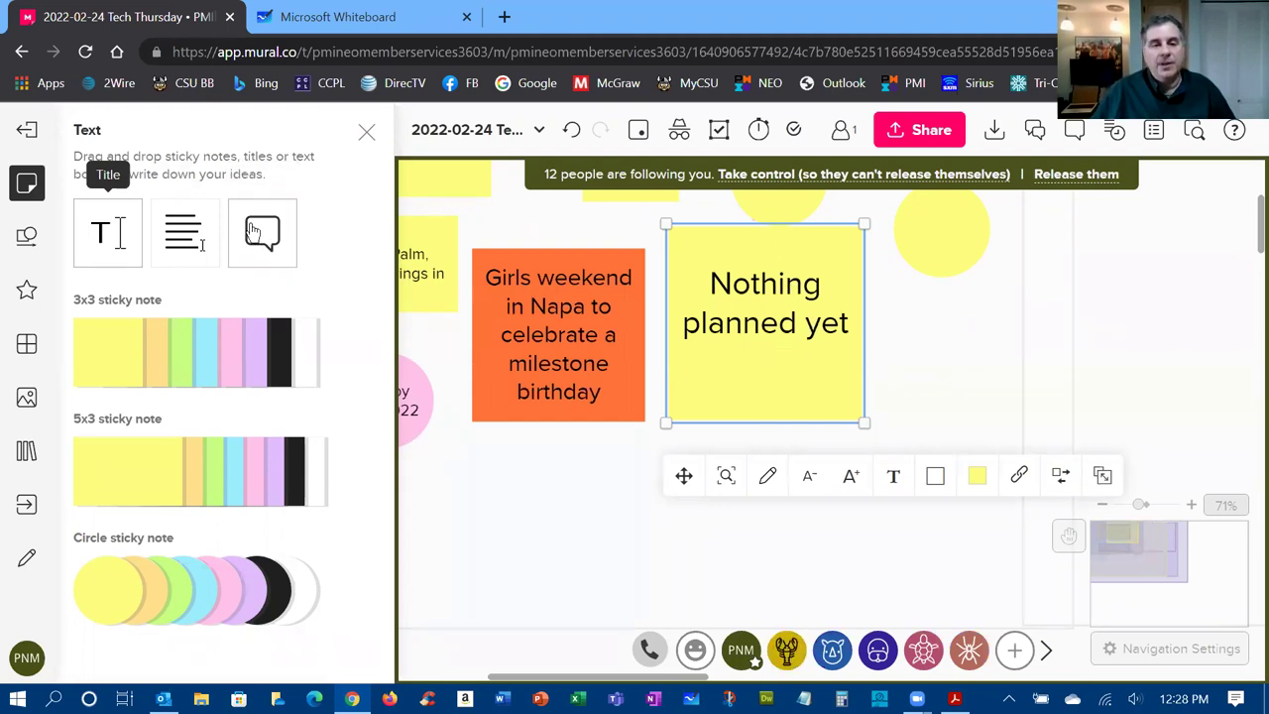
Post the comment 'Let's plan something next week.' on the 'Nothing planned yet' sticky
{"action": "left_click_drag", "start_coordinate": [262, 232], "coordinate": [831, 419]}
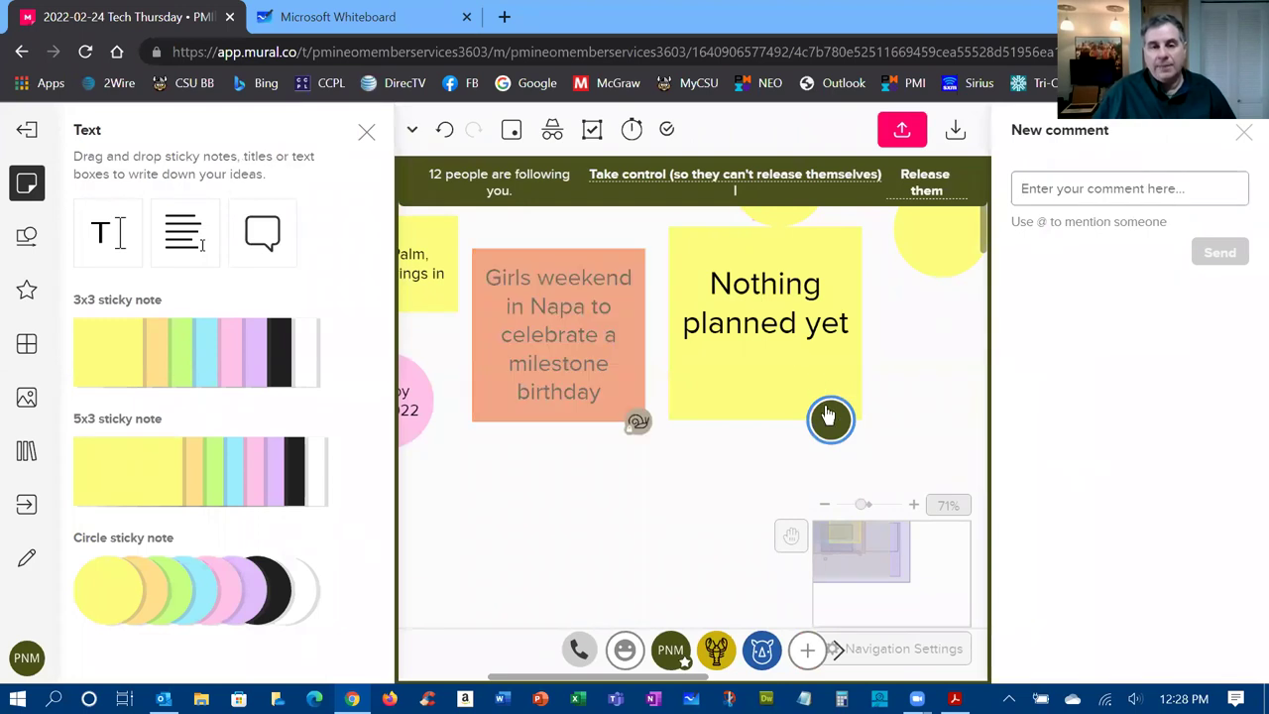
{"action": "left_click", "coordinate": [1043, 188]}
{"action": "type", "text": "Let's plan something next "}
{"action": "type", "text": "ee"}
{"action": "key", "text": "BackSpace"}
{"action": "key", "text": "BackSpace"}
{"action": "key", "text": "BackSpace"}
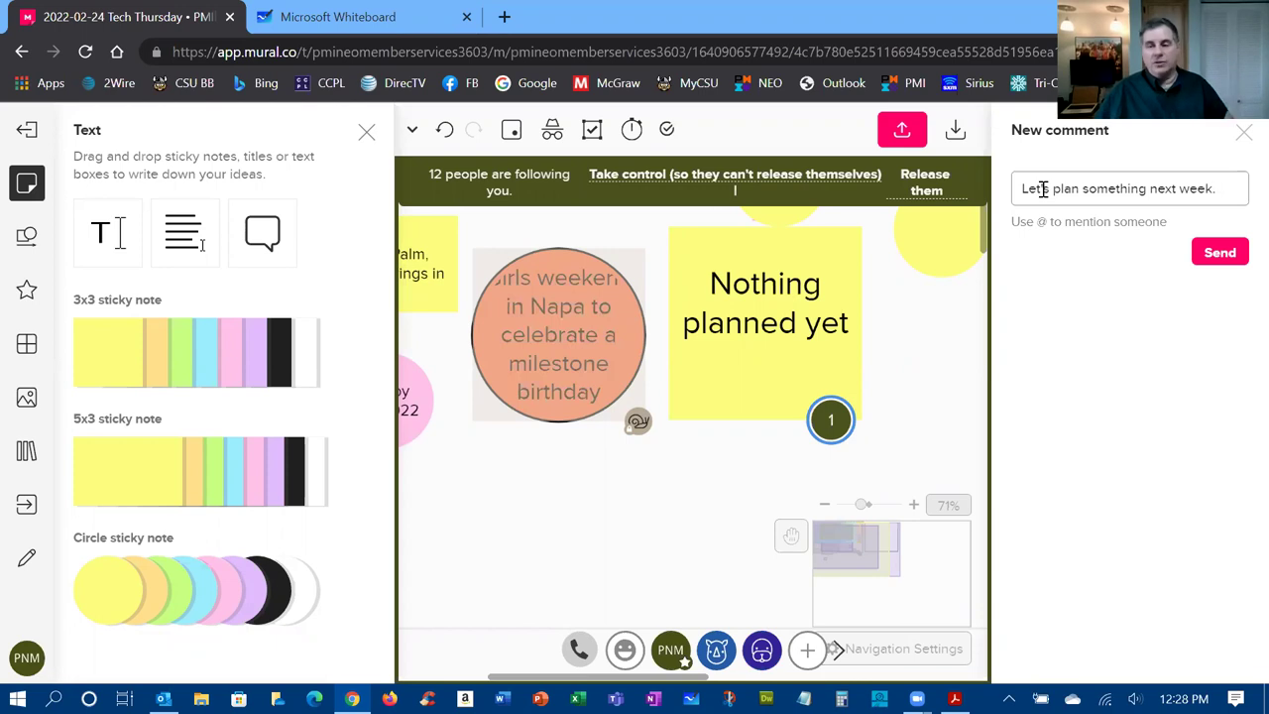
{"action": "left_click", "coordinate": [1221, 252]}
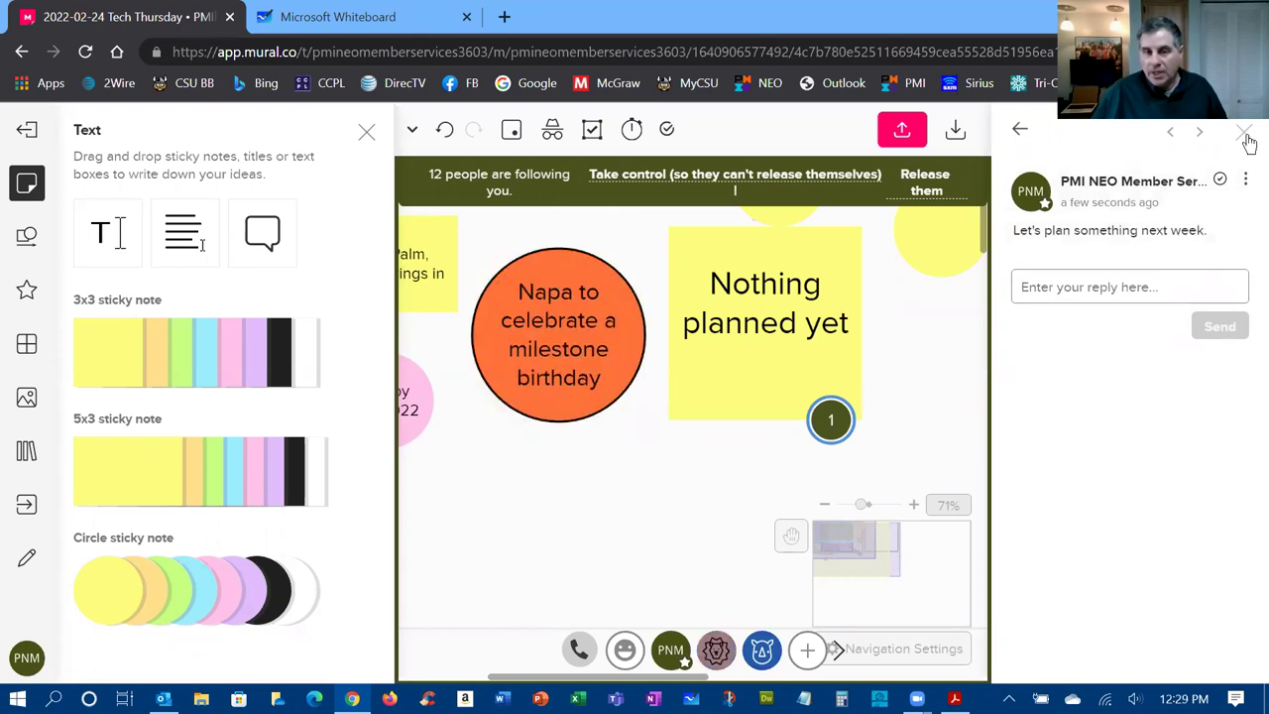
Close the comment thread and colour the 'Nothing planned yet' sticky cyan
{"action": "left_click", "coordinate": [1245, 136]}
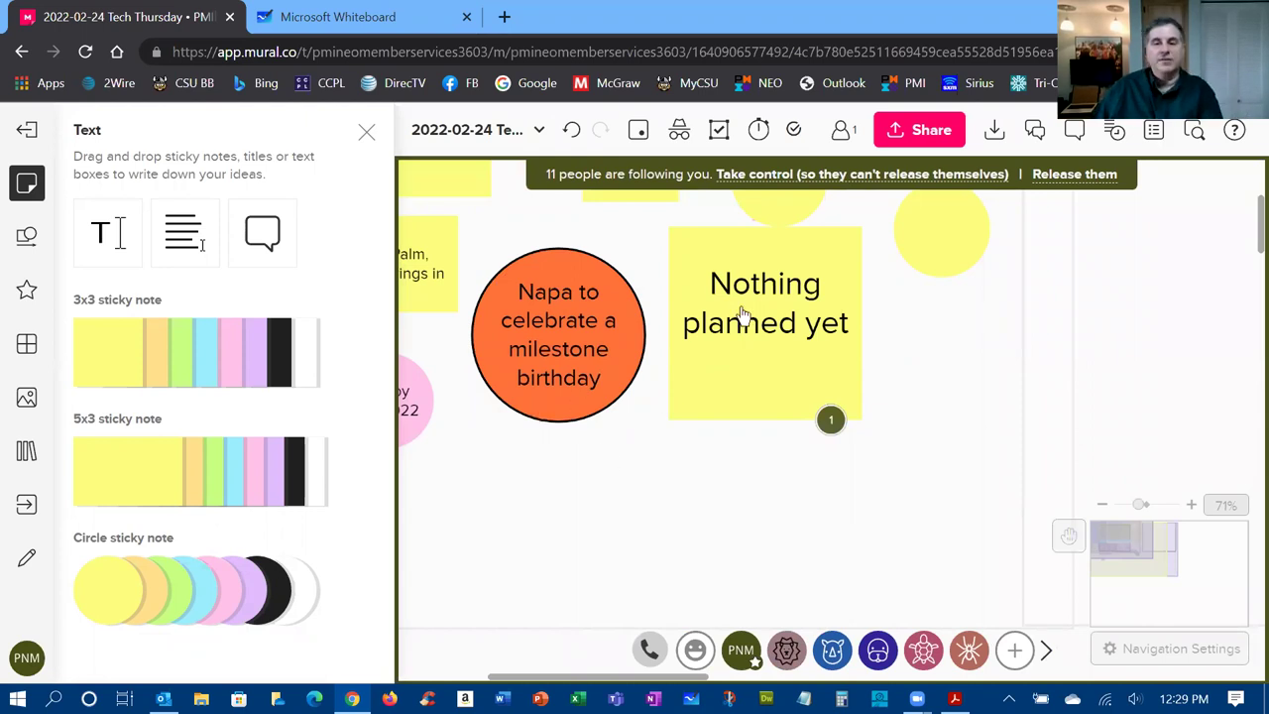
{"action": "left_click", "coordinate": [809, 293]}
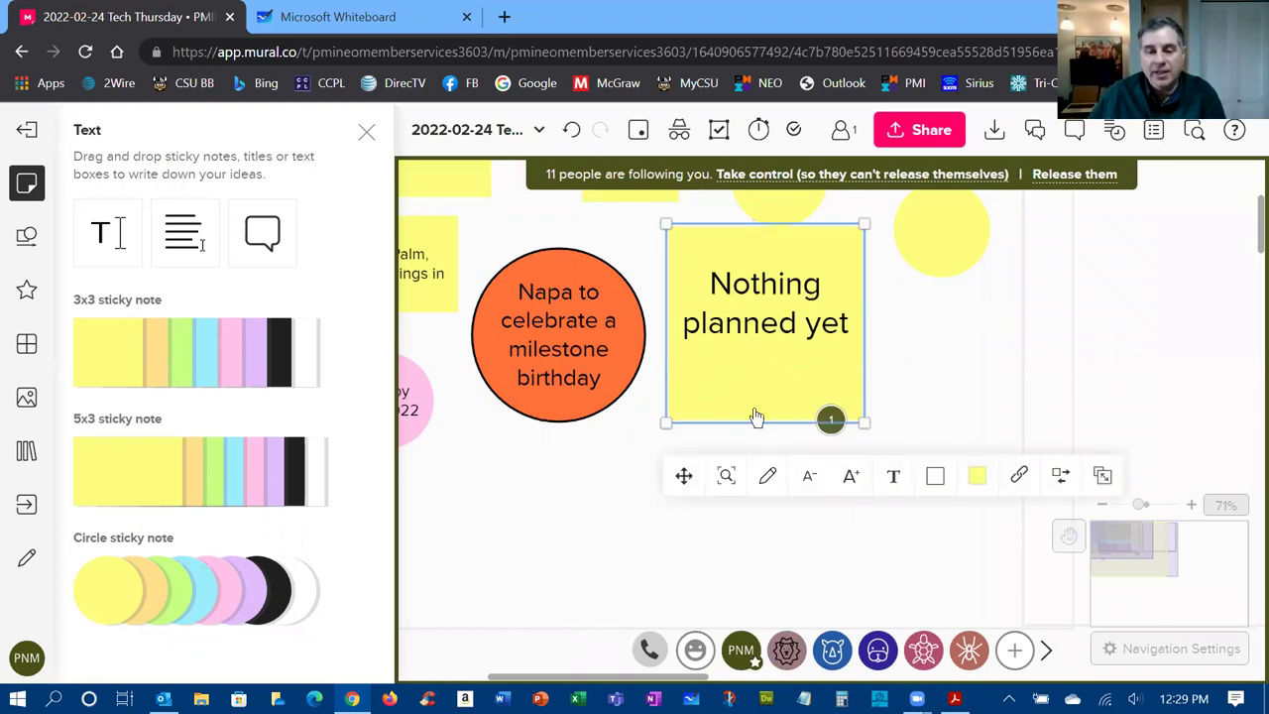
{"action": "left_click", "coordinate": [976, 482]}
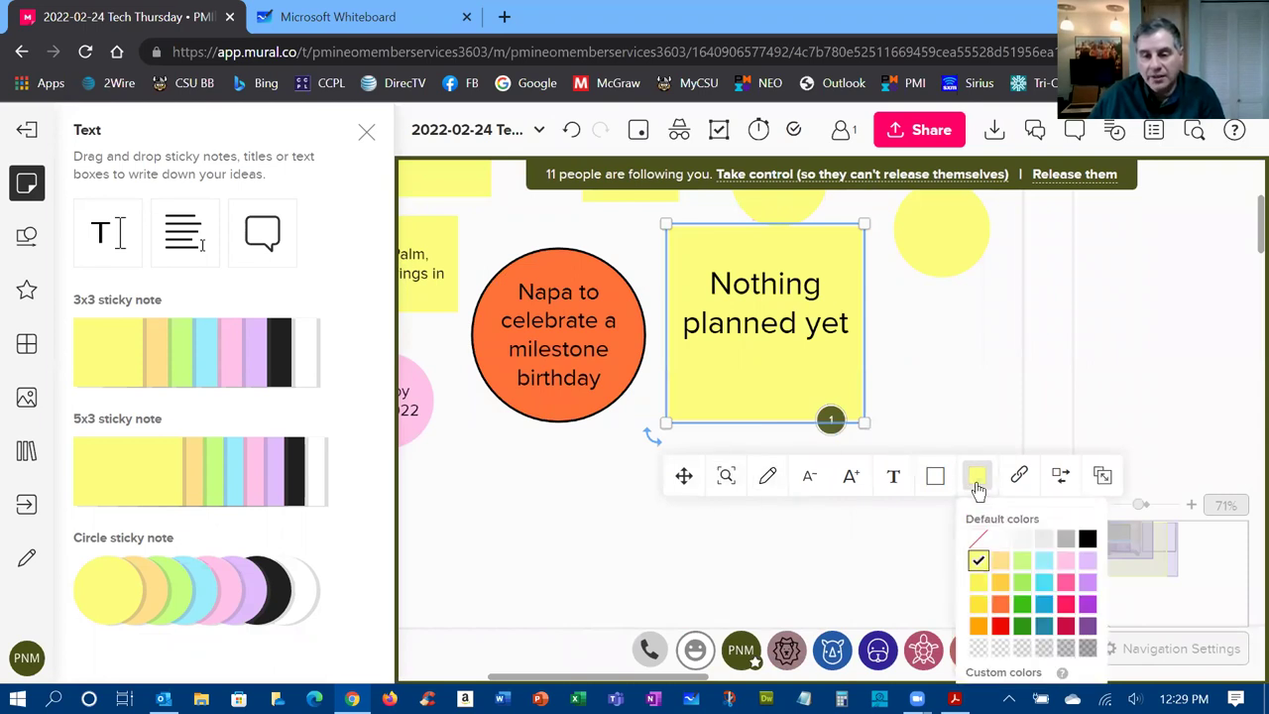
{"action": "left_click", "coordinate": [1043, 583]}
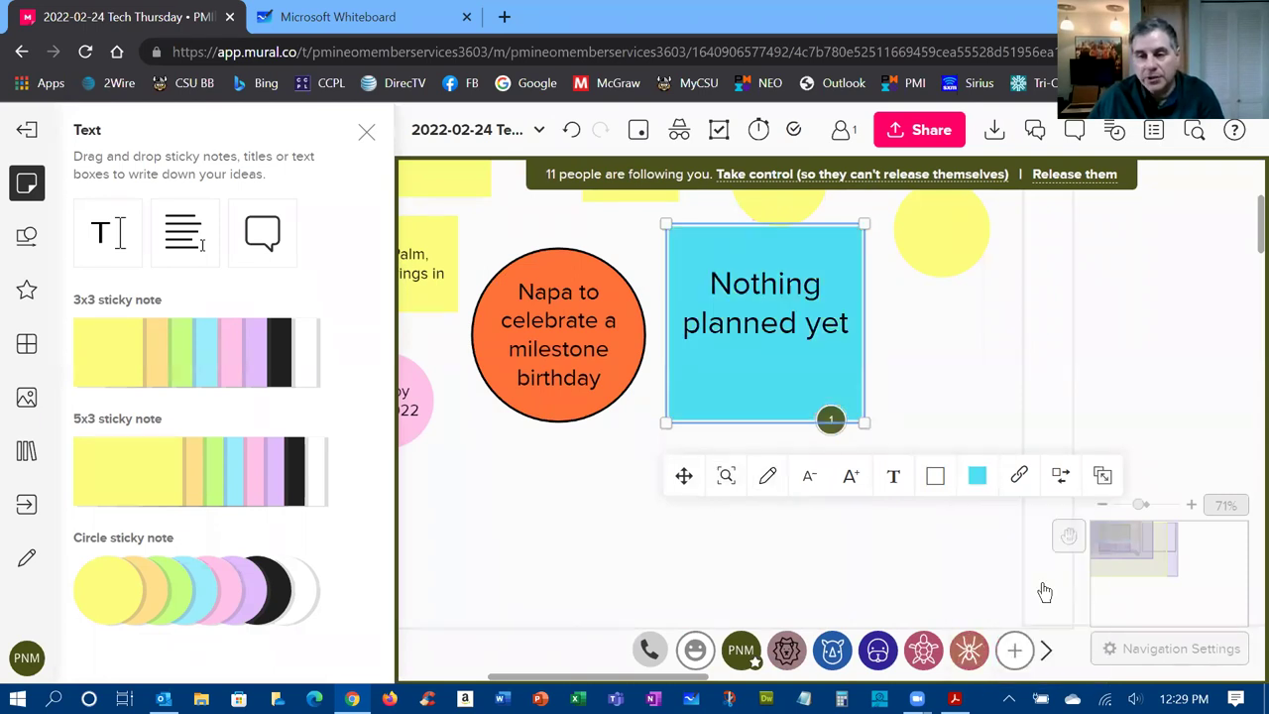
Enlarge the sticky to 299 px, make its text smaller and add a dark border
{"action": "left_click", "coordinate": [1102, 477]}
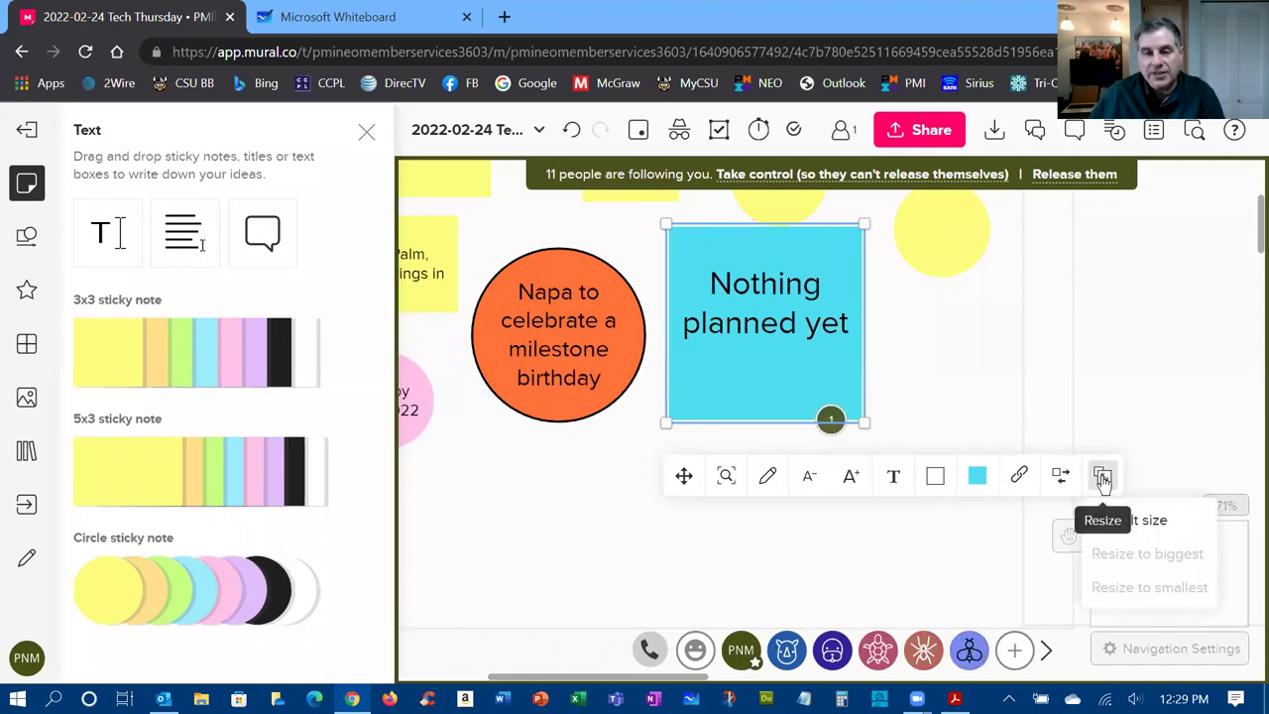
{"action": "left_click_drag", "start_coordinate": [866, 420], "coordinate": [891, 444]}
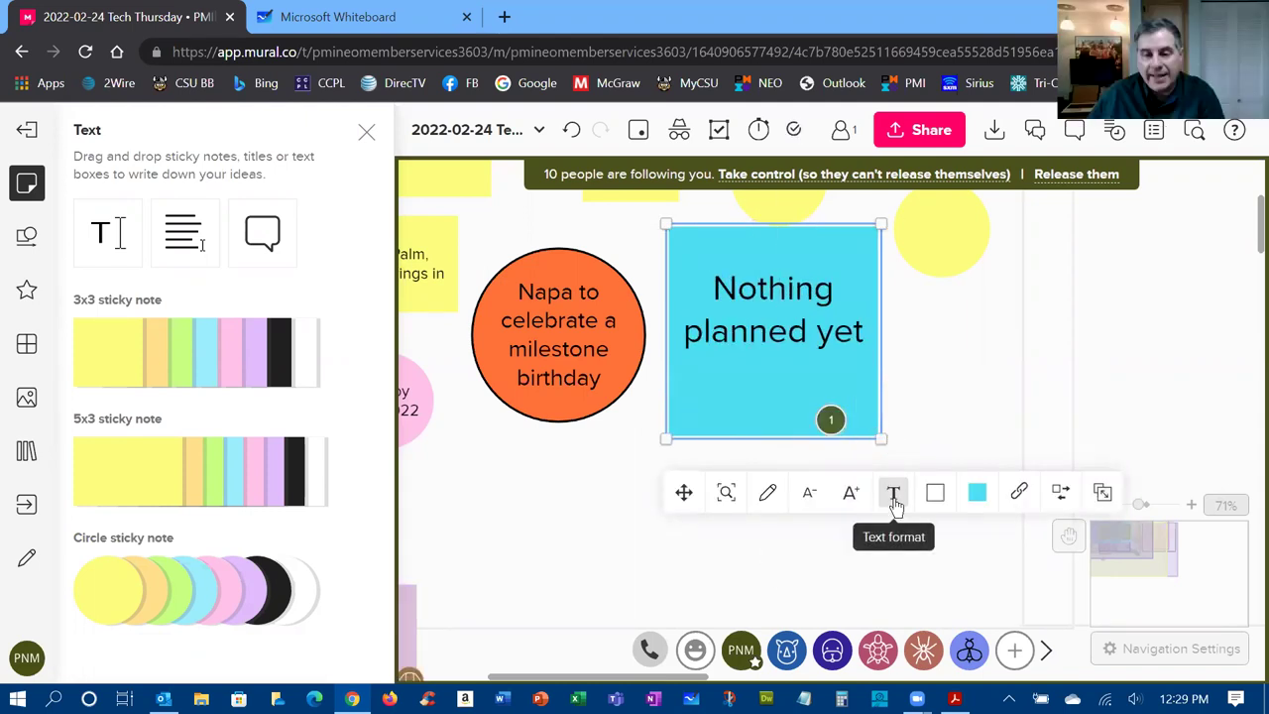
{"action": "left_click", "coordinate": [851, 500]}
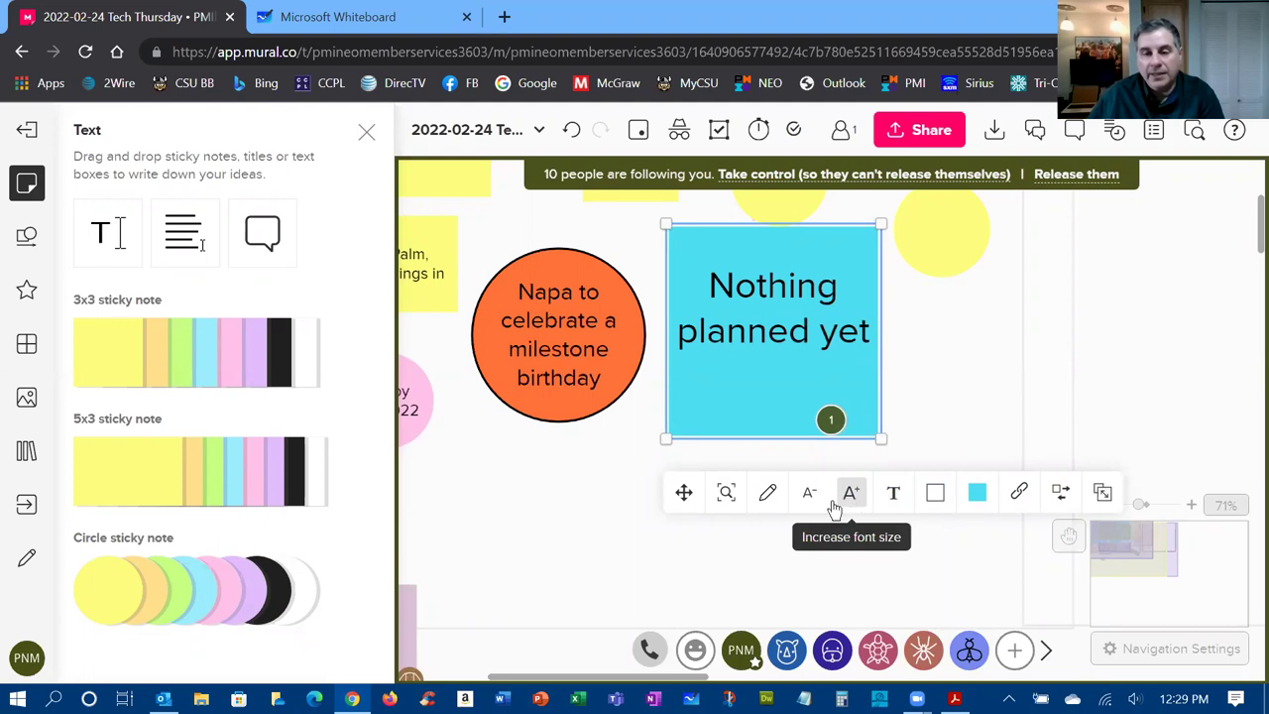
{"action": "left_click", "coordinate": [816, 501]}
{"action": "left_click", "coordinate": [817, 502]}
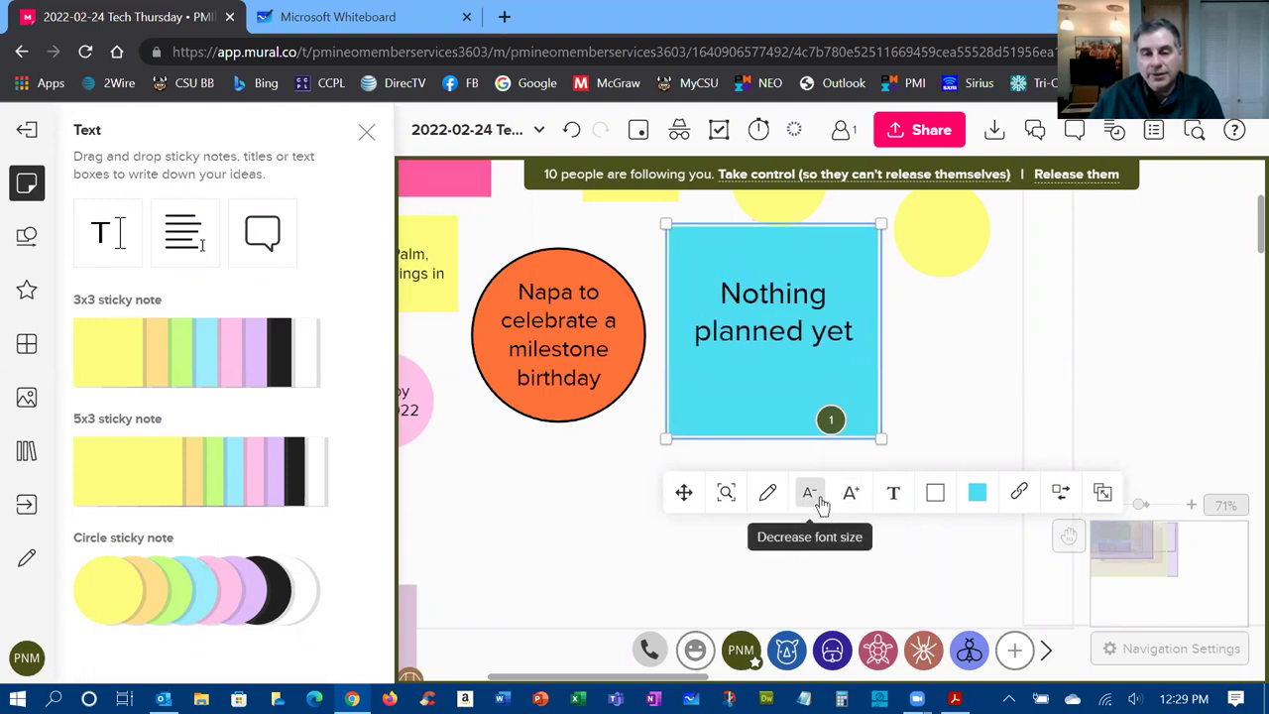
{"action": "left_click", "coordinate": [936, 502]}
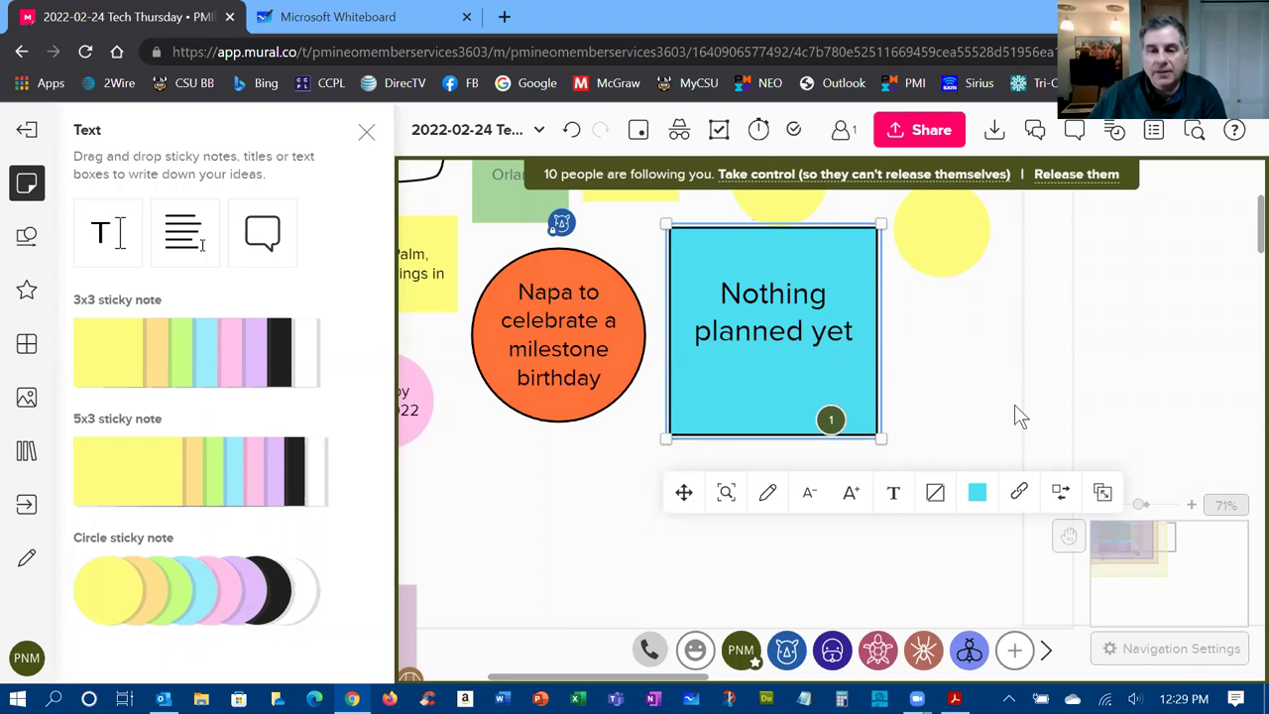
{"action": "left_click_drag", "start_coordinate": [1118, 364], "coordinate": [567, 468]}
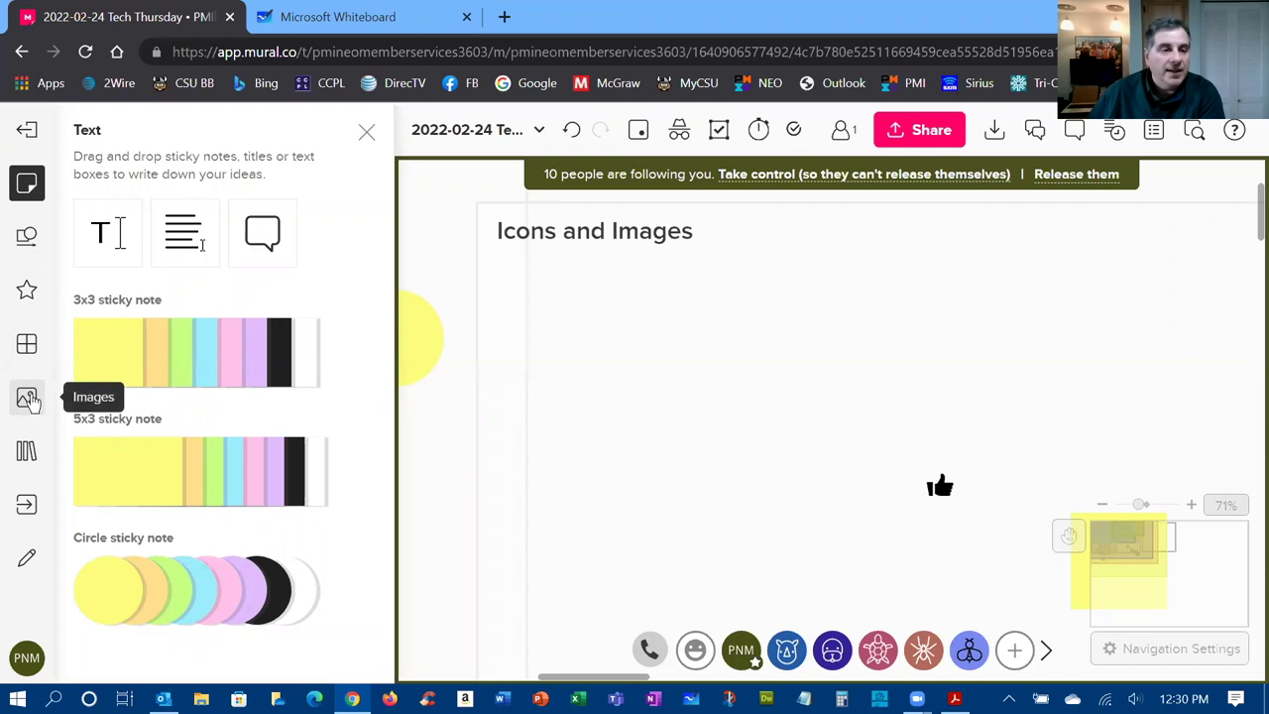
Search the icon library for 'star wars' and place R2-D2 near the Icons and Images title
{"action": "left_click", "coordinate": [27, 292]}
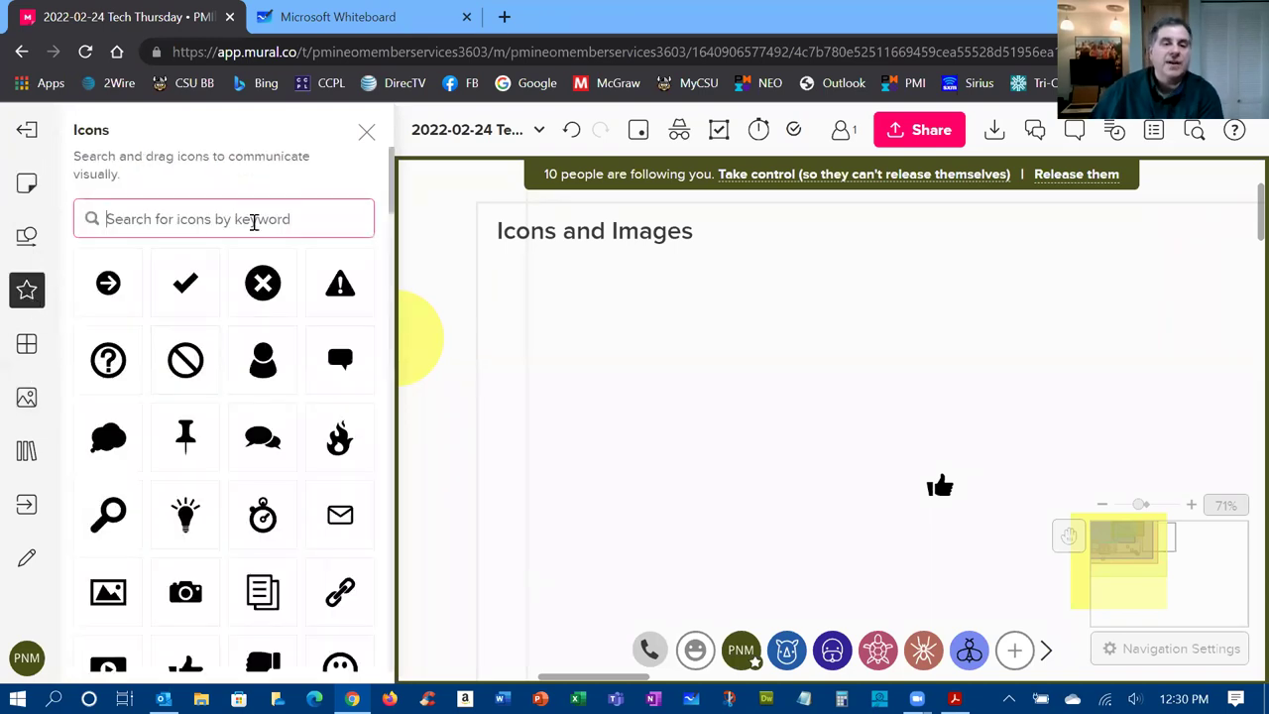
{"action": "type", "text": "sta"}
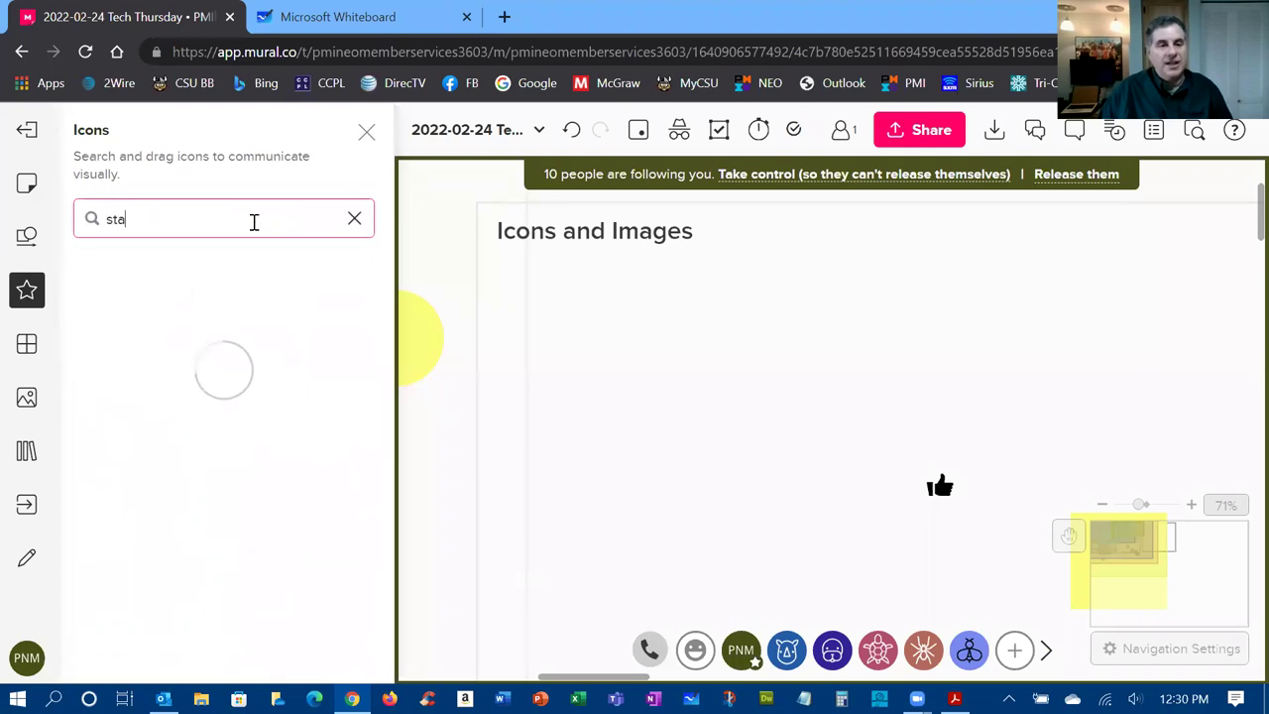
{"action": "type", "text": "r wars"}
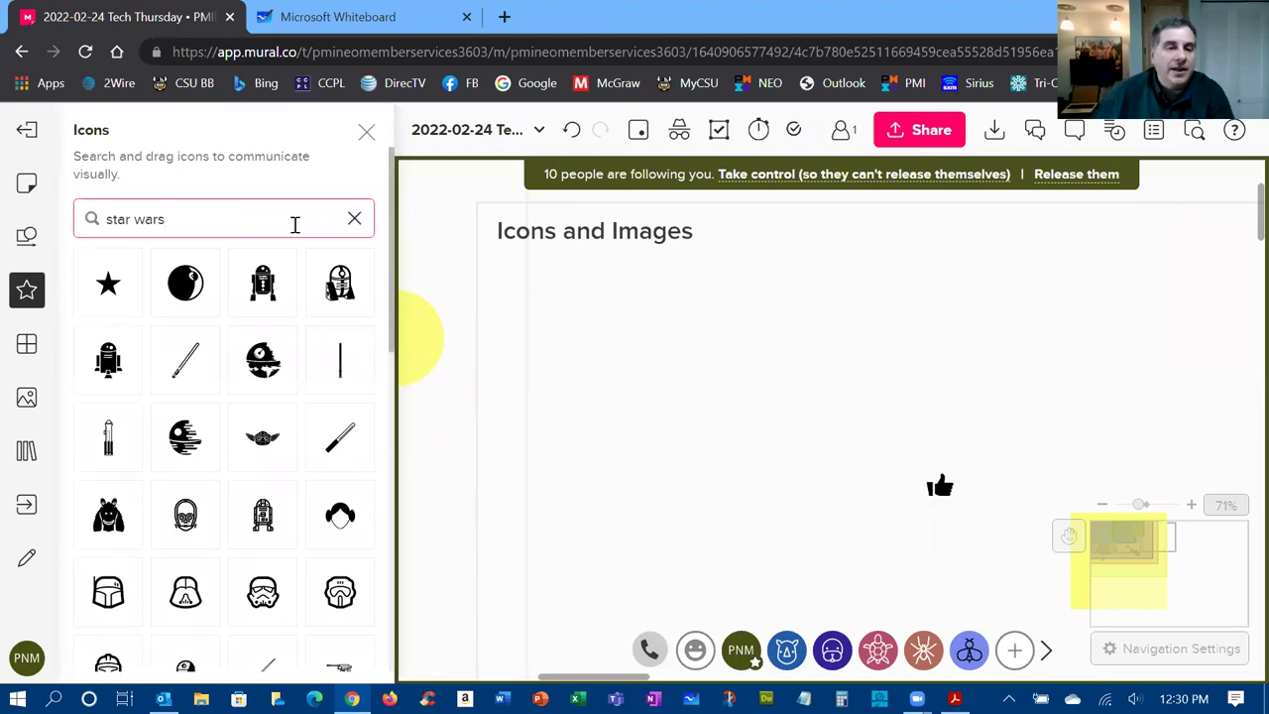
{"action": "left_click", "coordinate": [340, 286]}
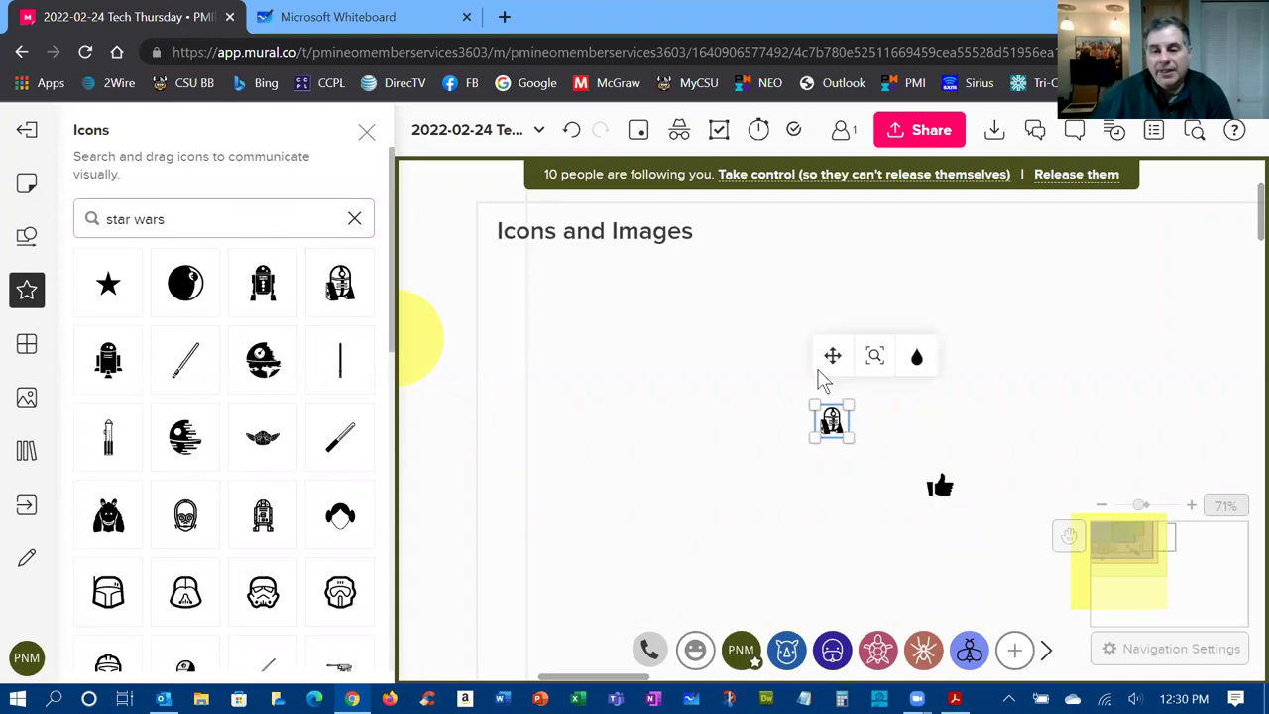
{"action": "left_click_drag", "start_coordinate": [833, 421], "coordinate": [604, 315]}
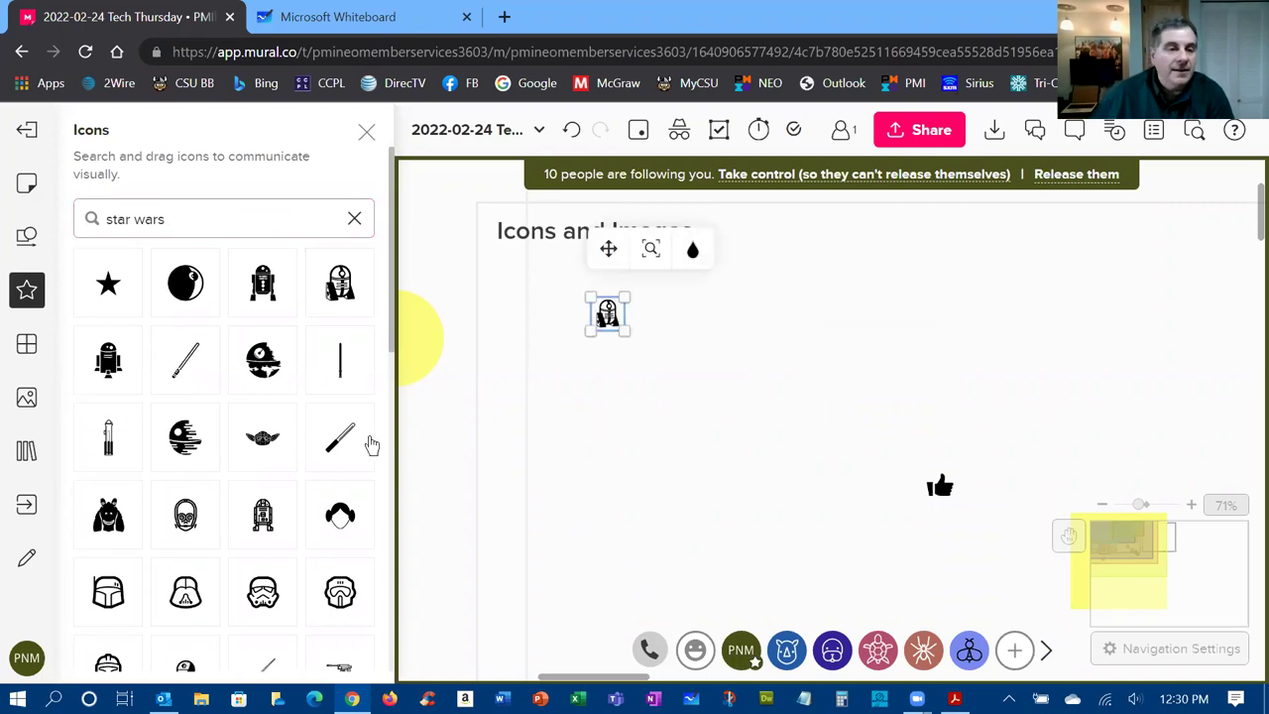
{"action": "left_click_drag", "start_coordinate": [224, 224], "coordinate": [103, 230]}
Add a group-of-people icon from a 'people' search, then bring up image search
{"action": "type", "text": "people"}
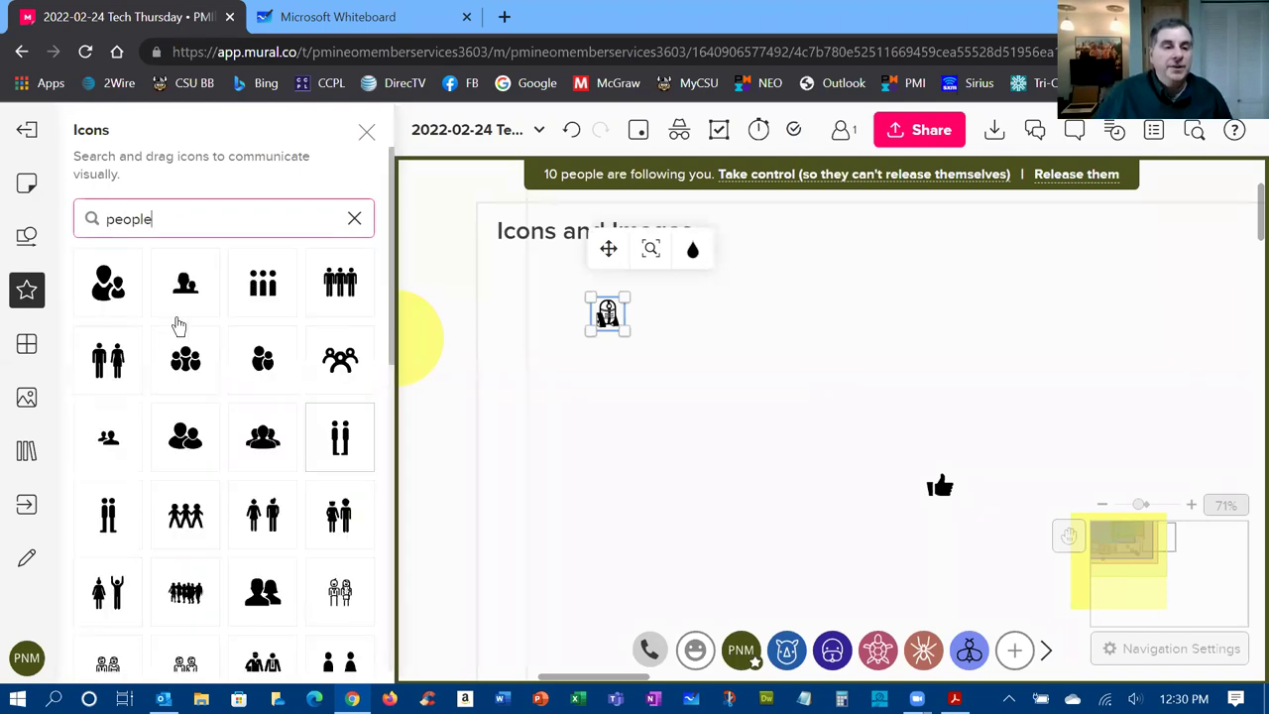
{"action": "left_click_drag", "start_coordinate": [275, 286], "coordinate": [676, 342]}
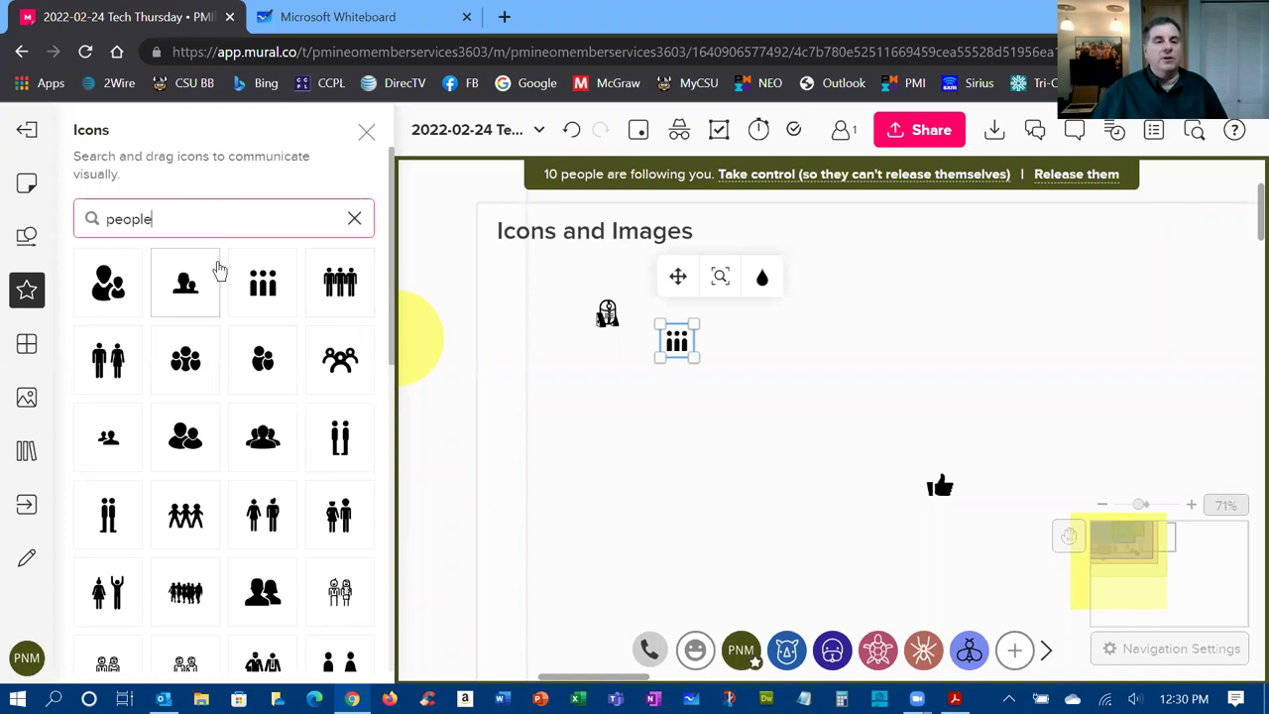
{"action": "left_click", "coordinate": [27, 398]}
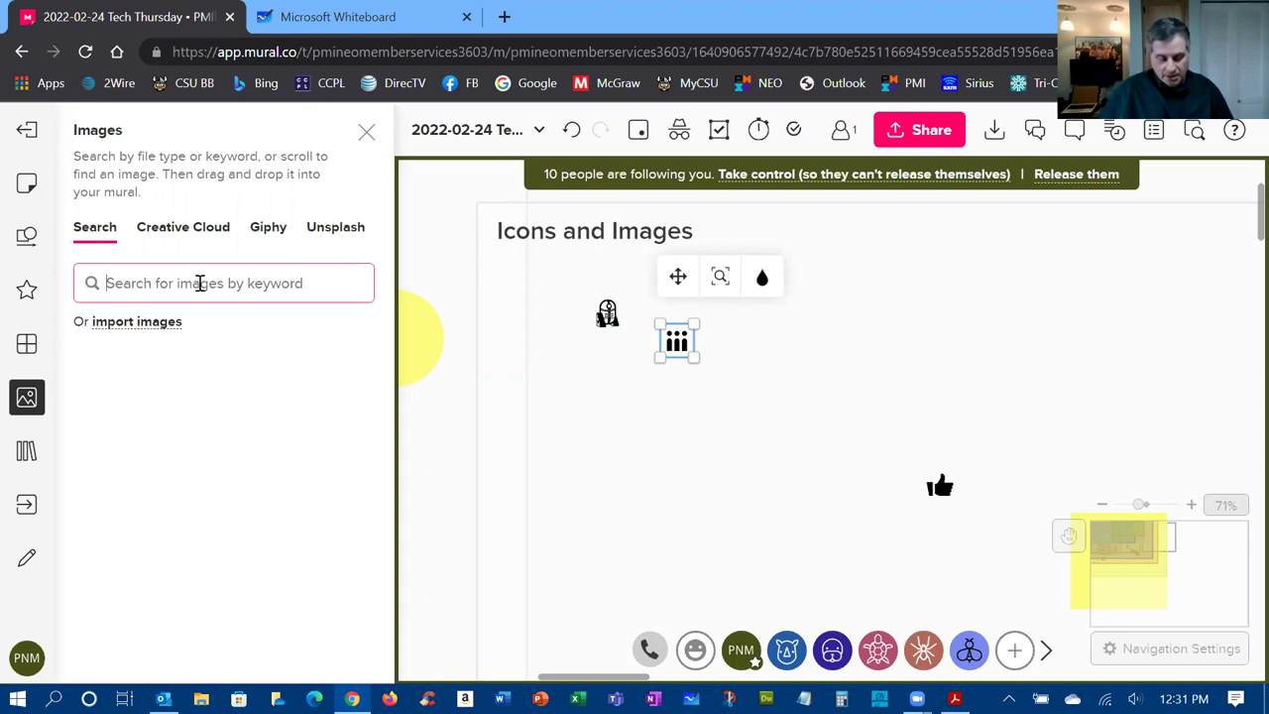
Drop a lightsaber duel image from a 'jedi' search into the area, then pan to the Hello! notes
{"action": "type", "text": "jedi"}
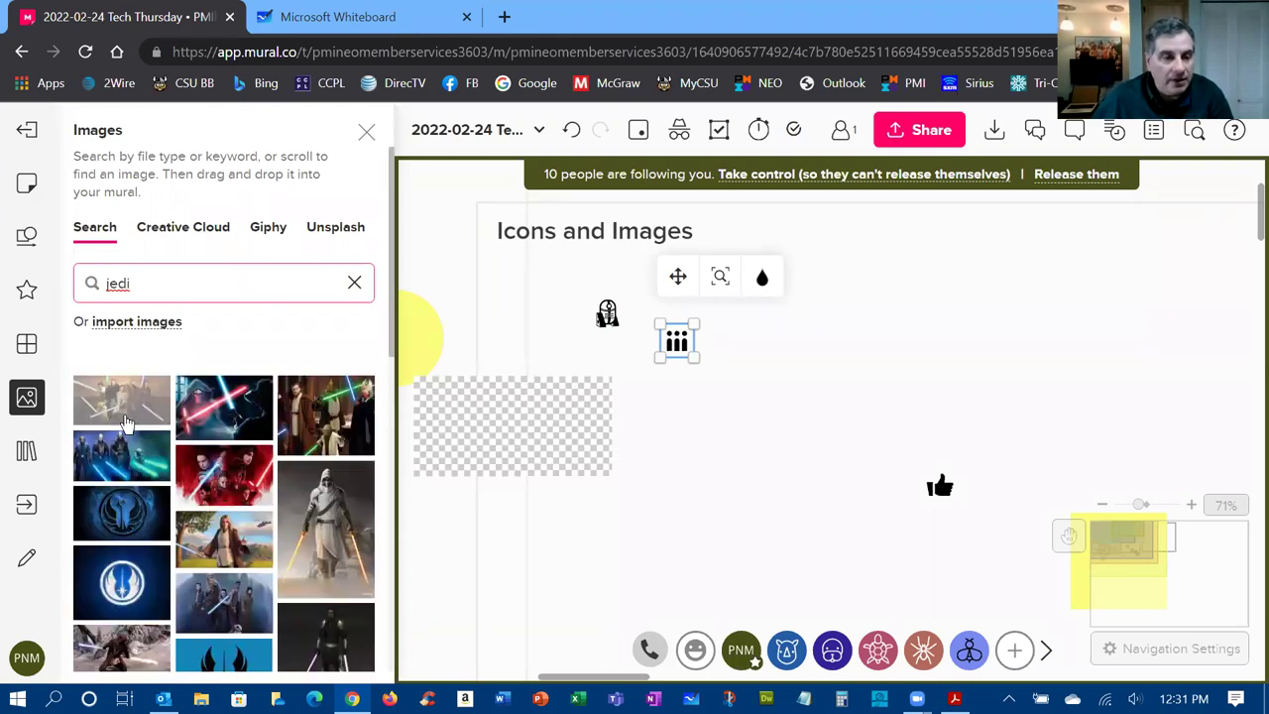
{"action": "left_click_drag", "start_coordinate": [211, 410], "coordinate": [570, 402]}
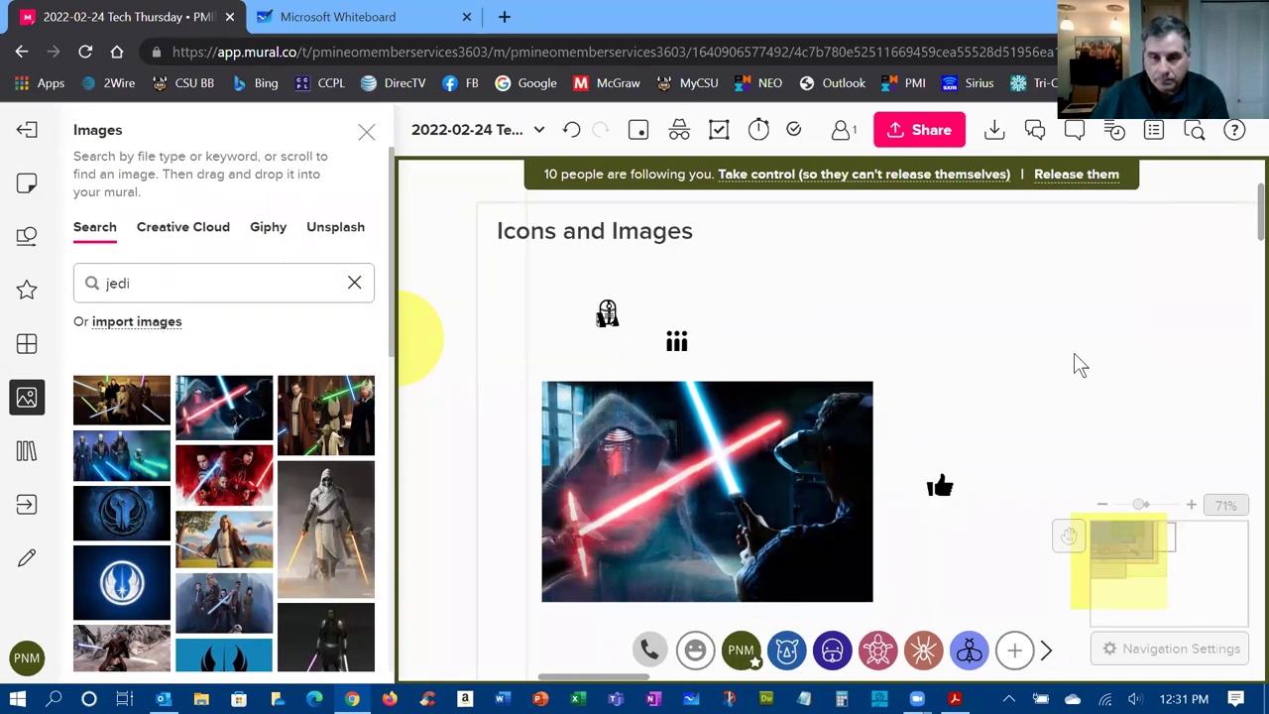
{"action": "left_click_drag", "start_coordinate": [1078, 365], "coordinate": [377, 368]}
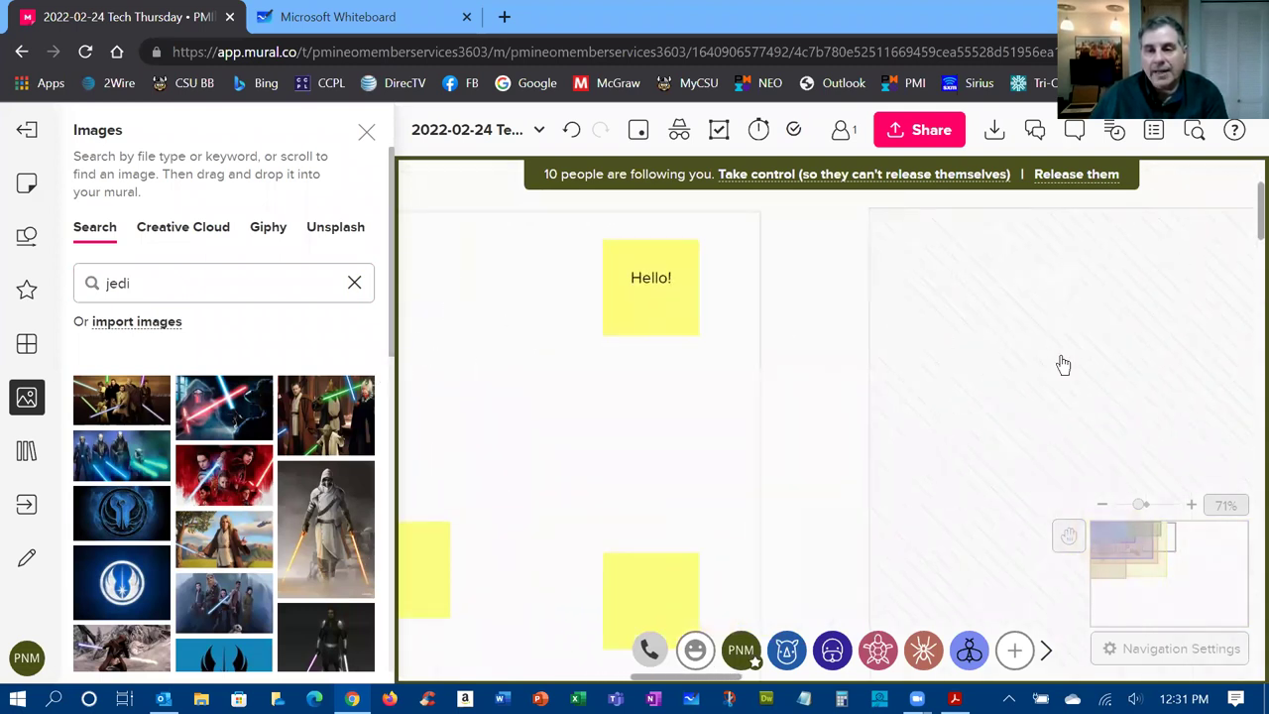
In the Outline, unhide Wall of Work and select its Backlog, Doing and Done area
{"action": "left_click", "coordinate": [1154, 132]}
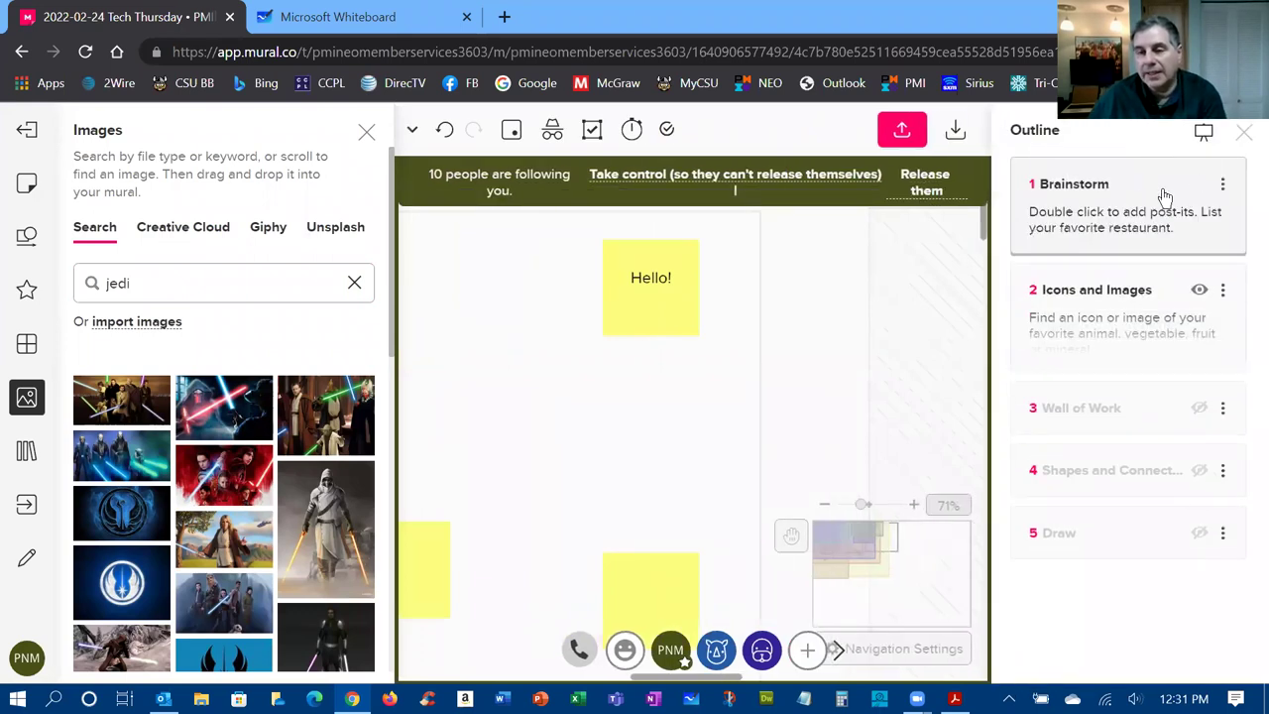
{"action": "left_click", "coordinate": [1039, 315]}
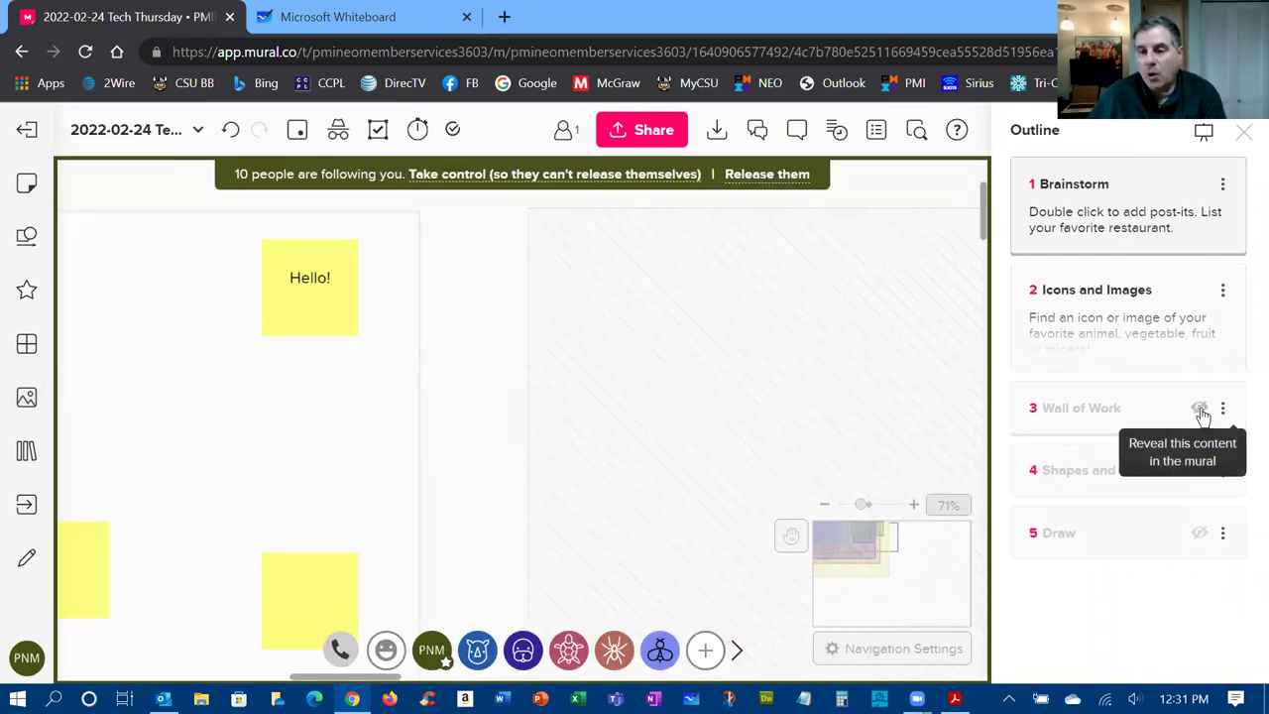
{"action": "left_click", "coordinate": [1200, 411]}
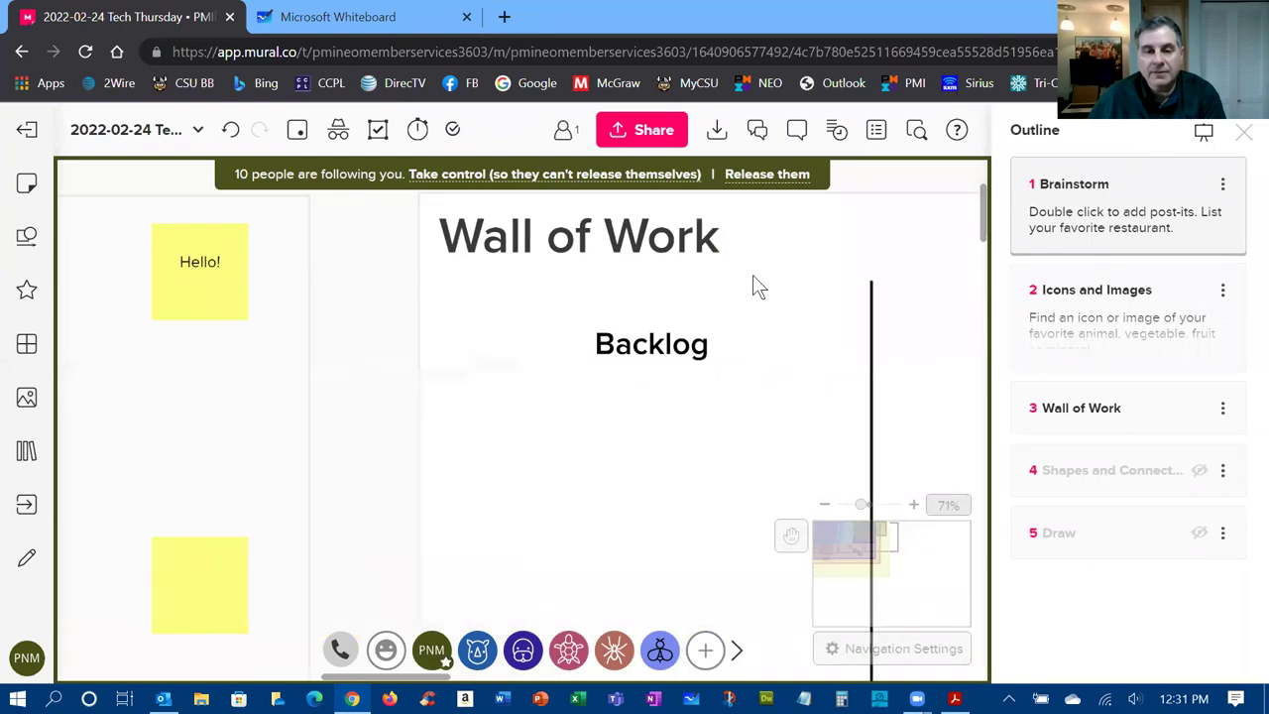
{"action": "left_click", "coordinate": [1133, 186]}
{"action": "scroll", "coordinate": [890, 349], "scroll_direction": "down", "scroll_amount": 3}
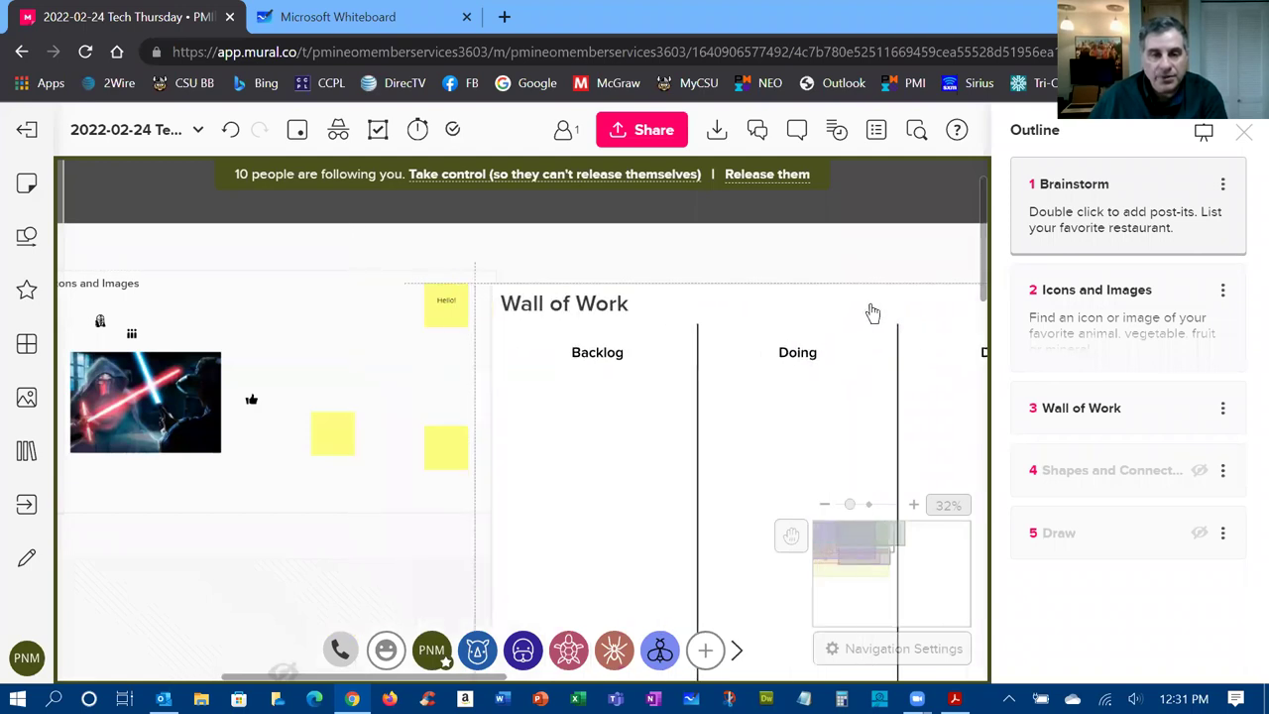
{"action": "left_click", "coordinate": [830, 260]}
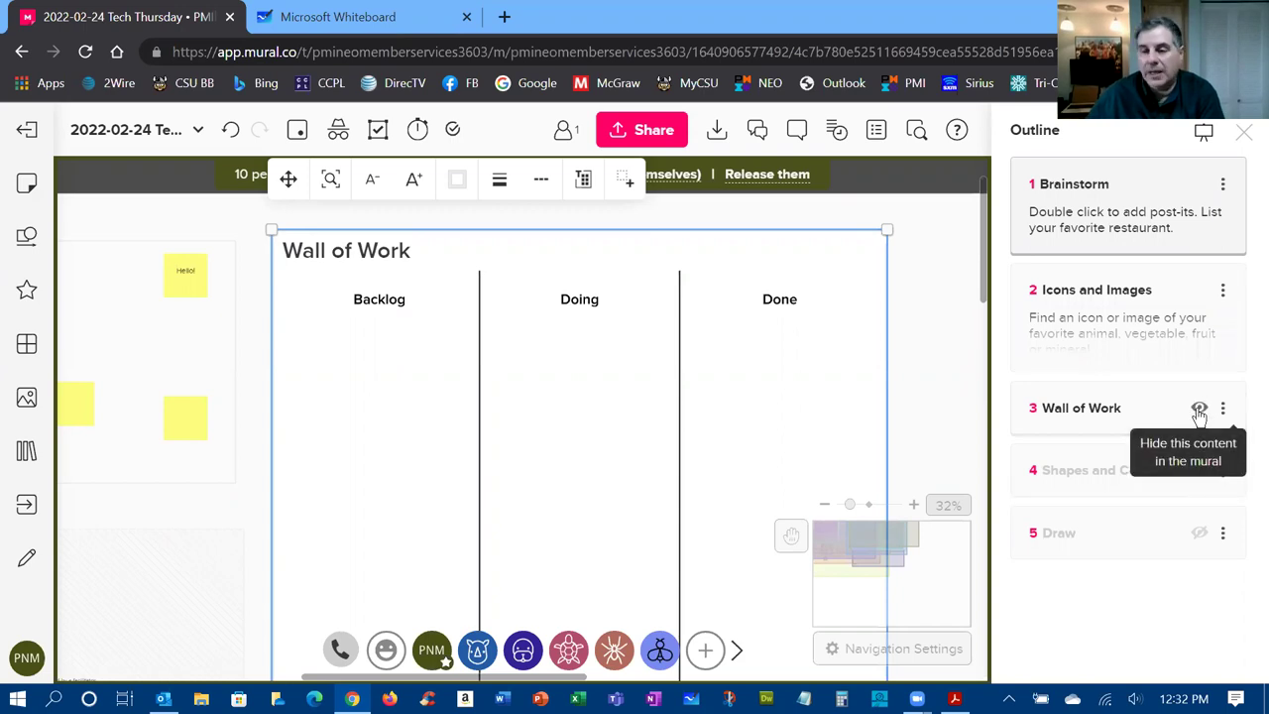
Hide the Brainstorm and Icons and Images areas from participants in the Outline
{"action": "left_click", "coordinate": [1200, 410]}
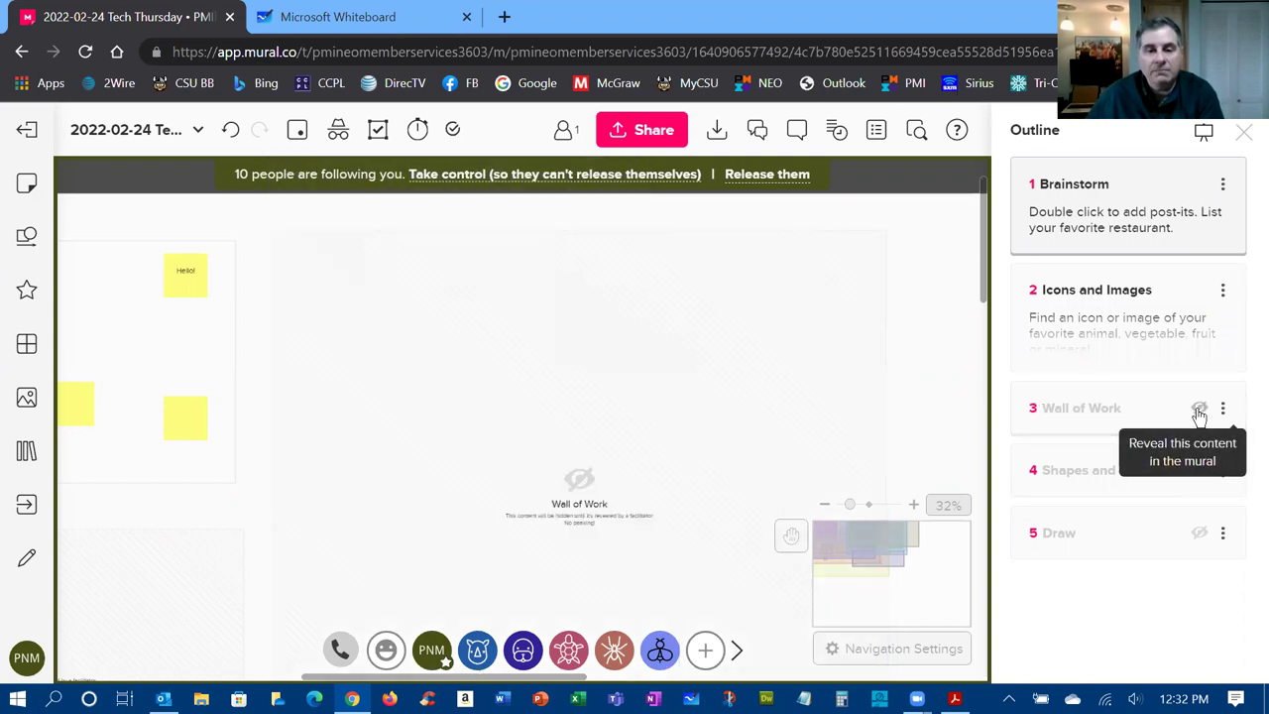
{"action": "left_click", "coordinate": [1199, 411]}
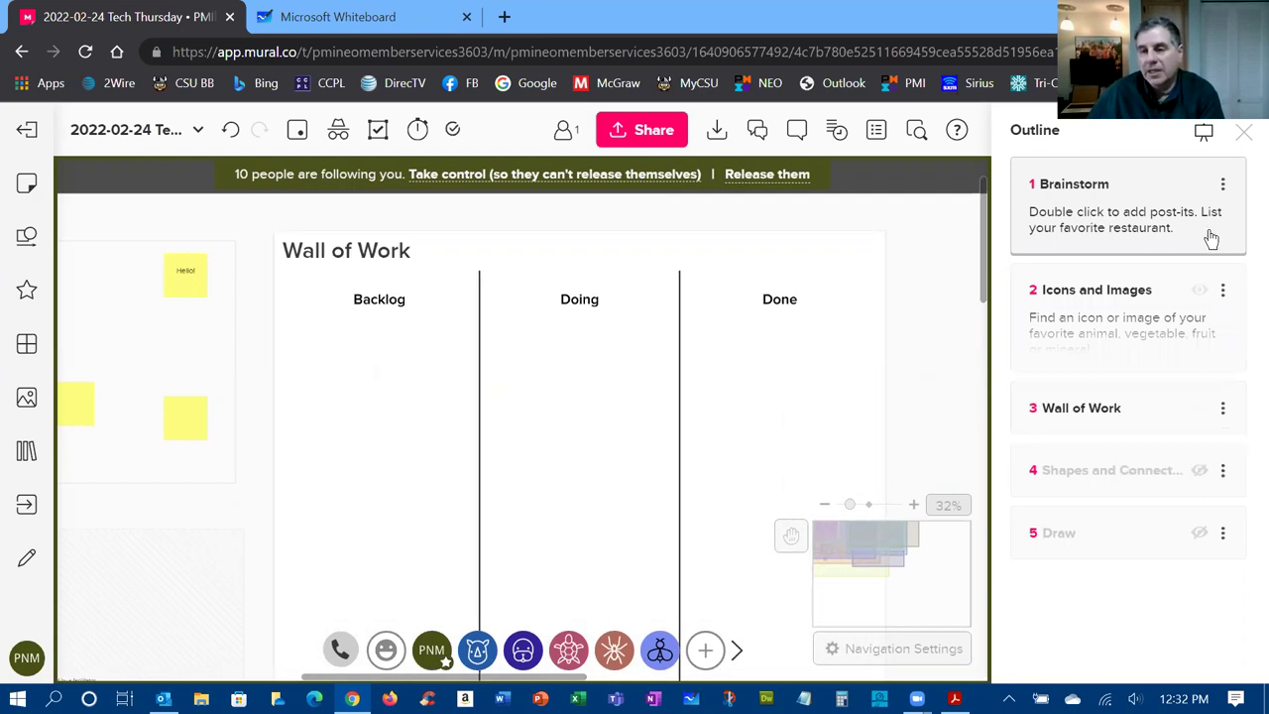
{"action": "left_click", "coordinate": [1200, 186]}
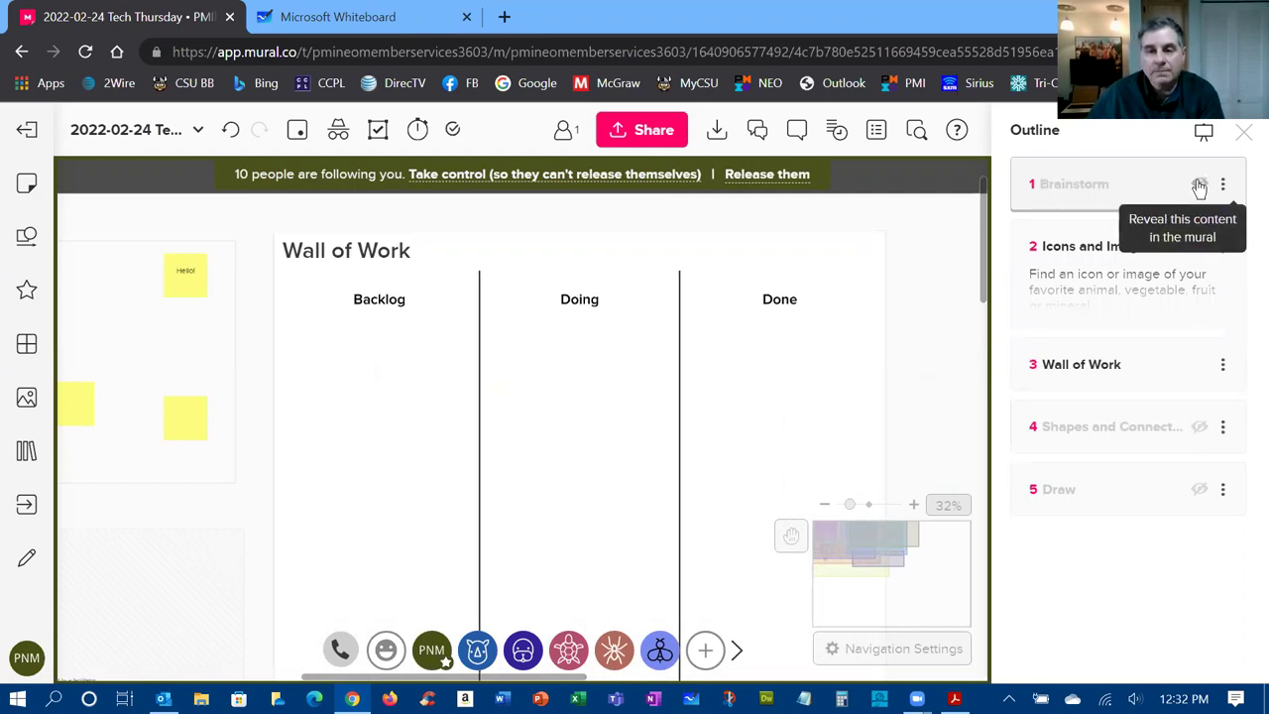
{"action": "left_click", "coordinate": [1200, 248]}
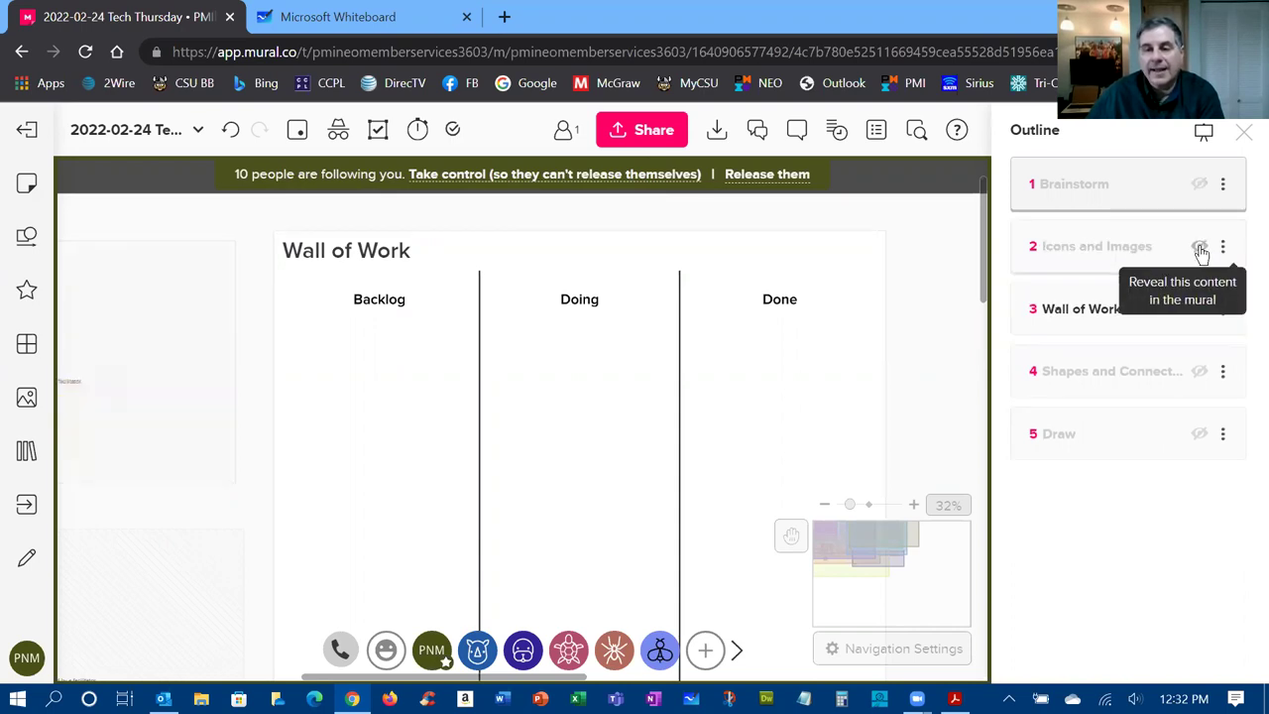
{"action": "left_click_drag", "start_coordinate": [1167, 328], "coordinate": [1005, 352]}
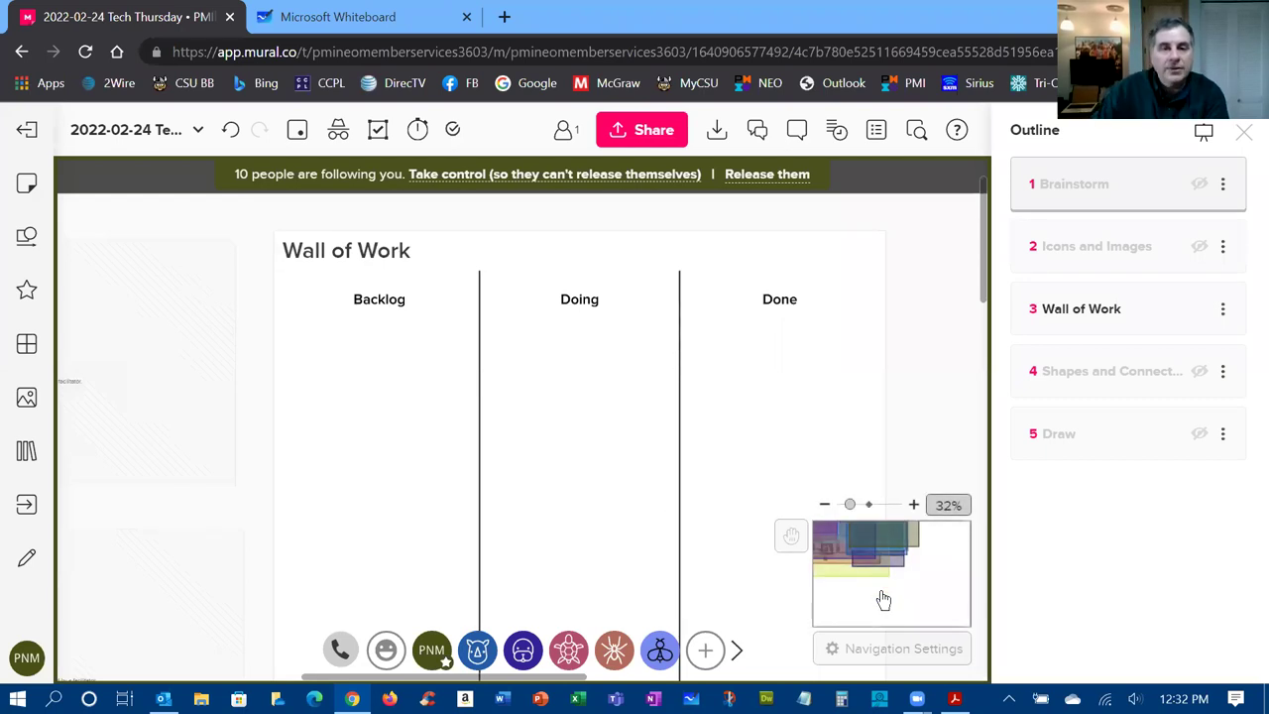
Release participants following your view, hide Wall of Work, and jump to Shapes and Connectors
{"action": "left_click", "coordinate": [766, 176]}
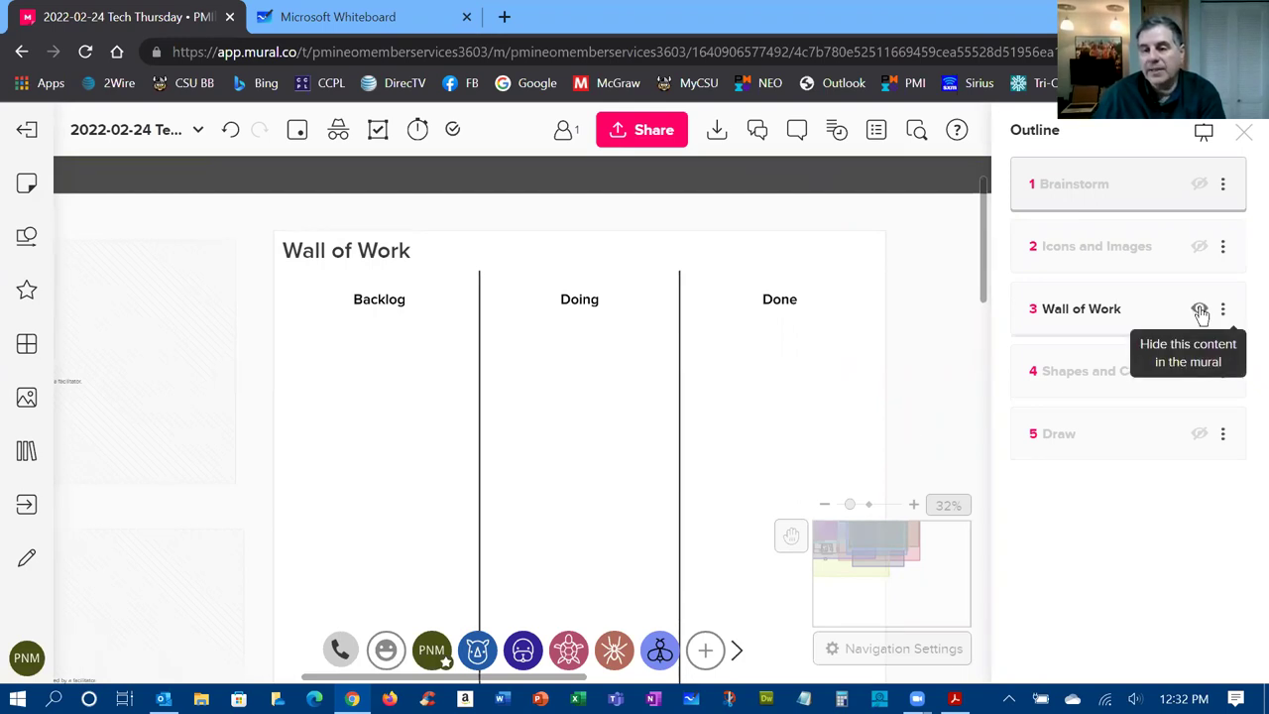
{"action": "left_click", "coordinate": [1200, 311]}
{"action": "left_click", "coordinate": [1194, 381]}
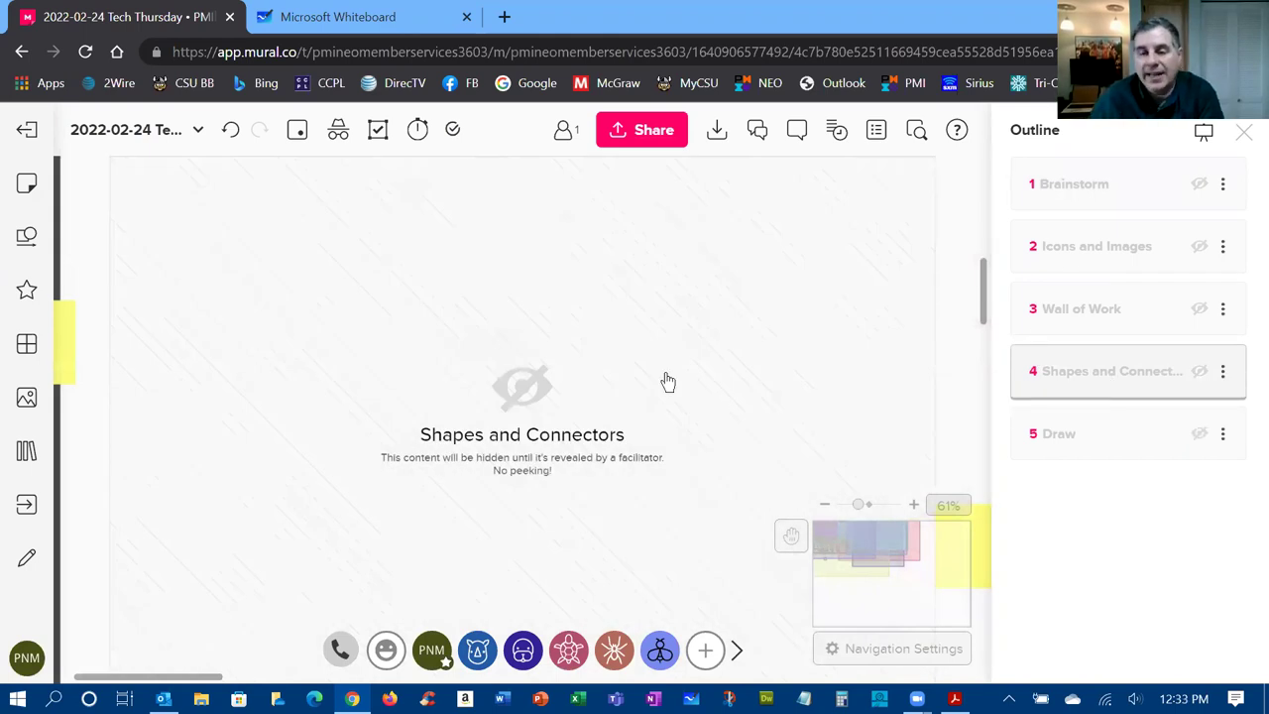
Unhide item 4 'Shapes and Connectors' in the Outline to show its sticky notes
{"action": "left_click", "coordinate": [1200, 375]}
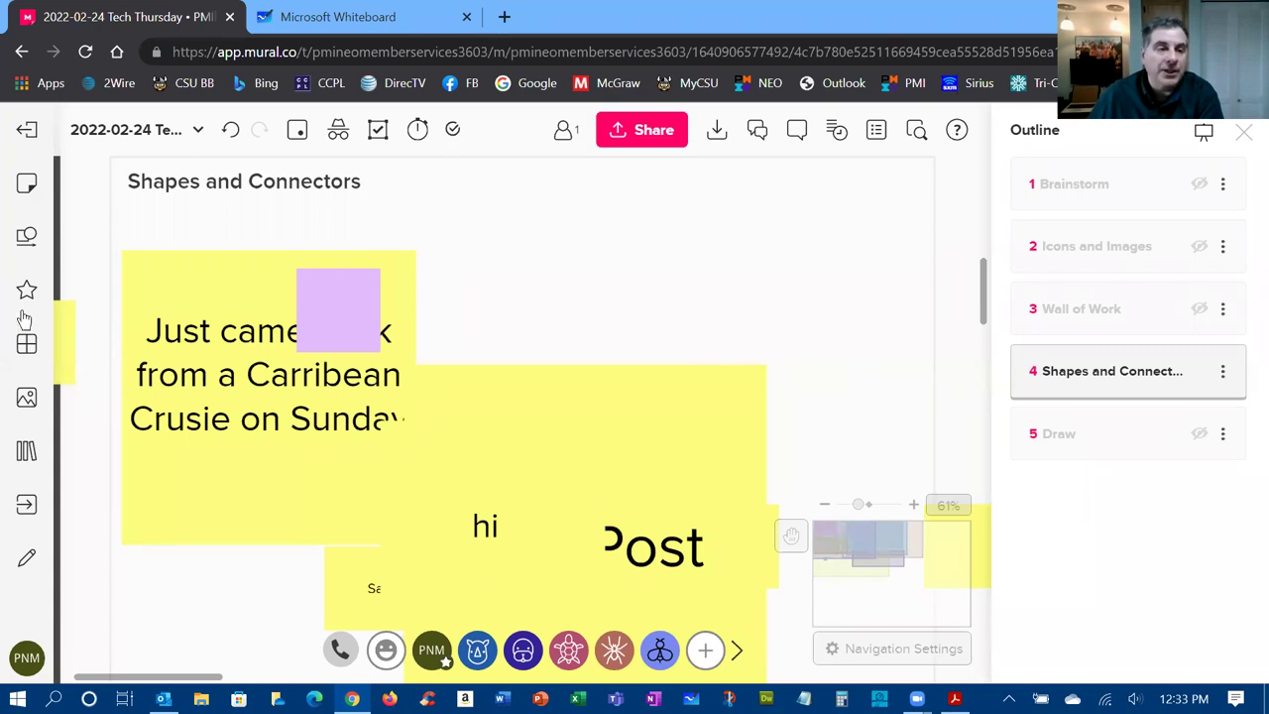
Add a circle shape to the Shapes and Connectors area from the shapes library
{"action": "left_click", "coordinate": [27, 237]}
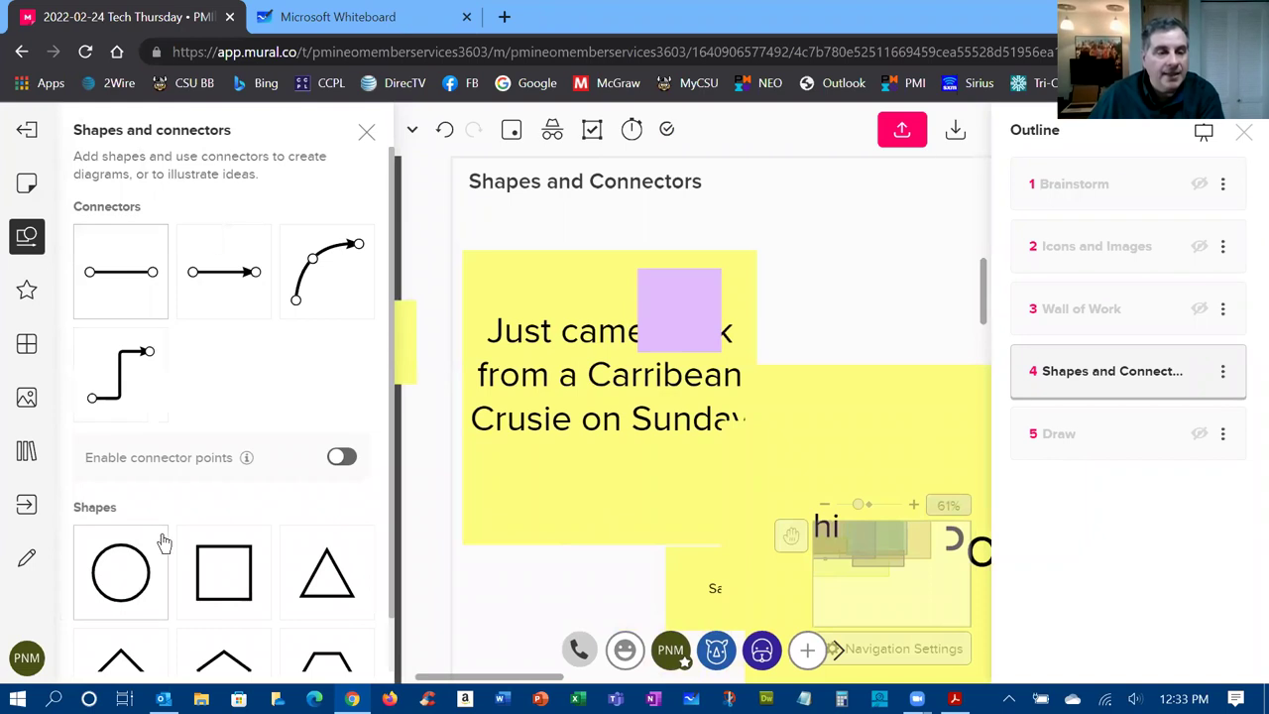
{"action": "left_click", "coordinate": [120, 590]}
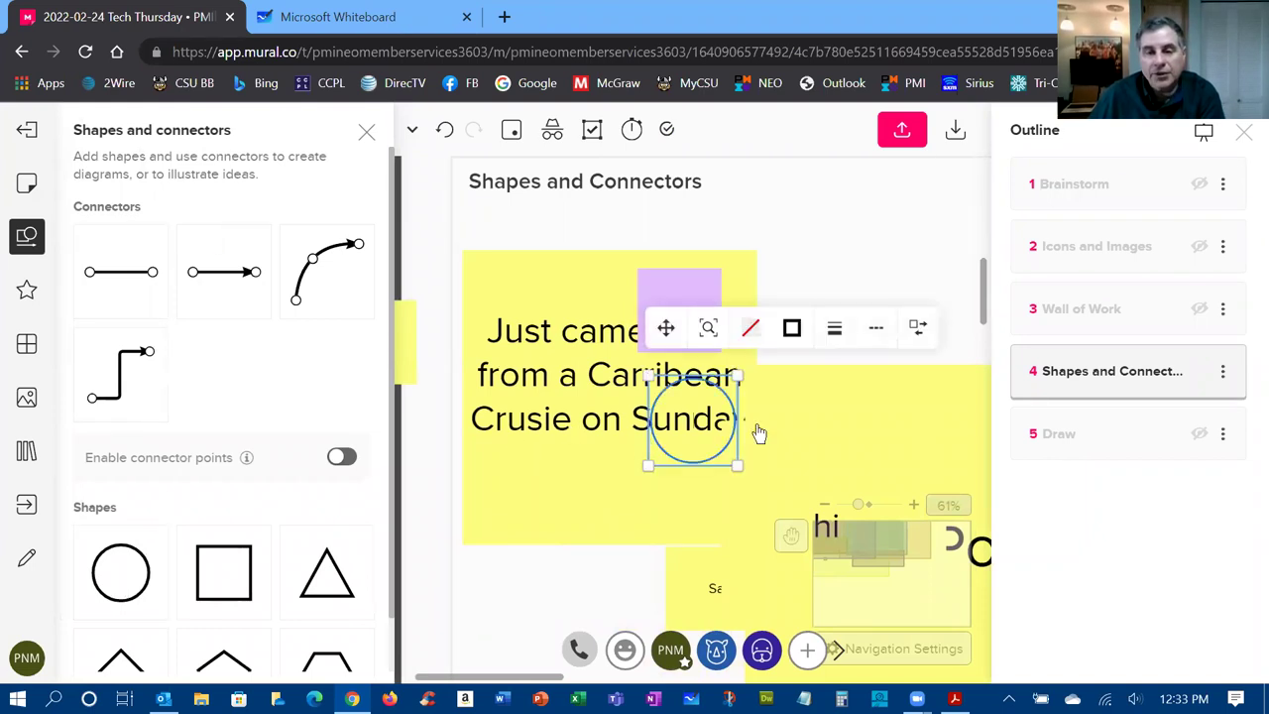
{"action": "left_click", "coordinate": [153, 283]}
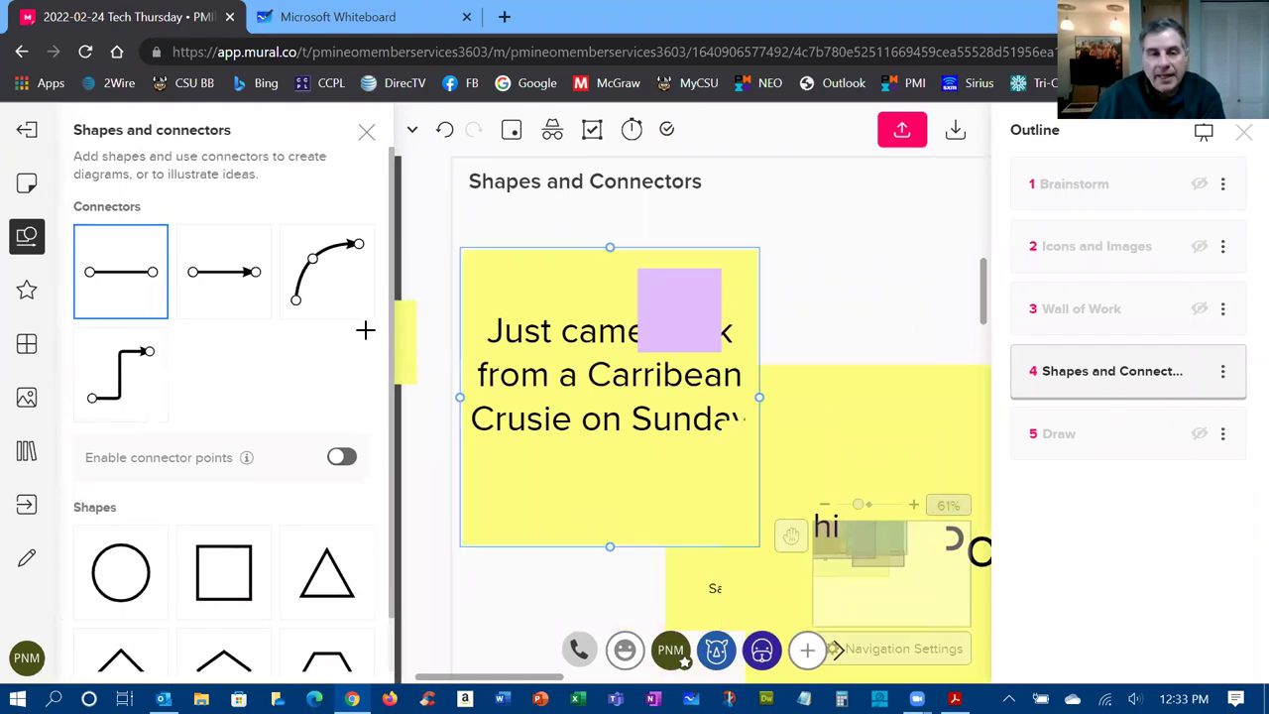
{"action": "left_click", "coordinate": [367, 135]}
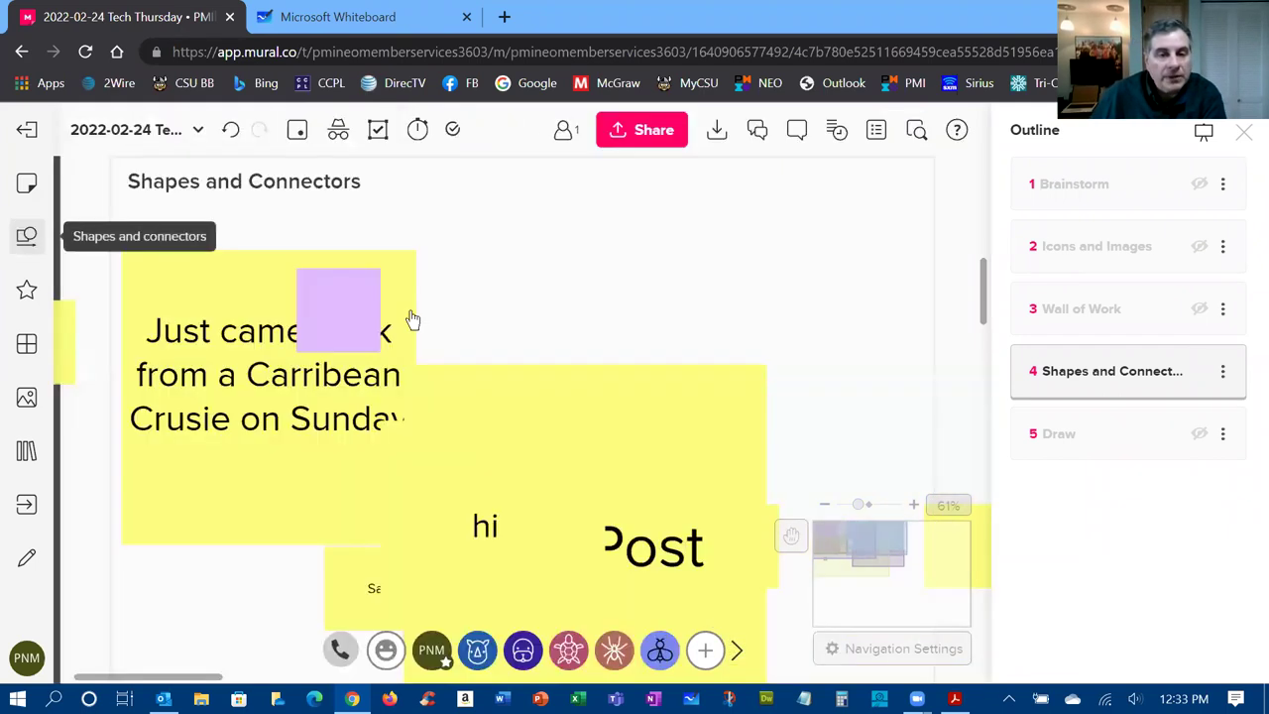
Delete the Caribbean cruise note, the purple square, the large right sticky and the 'hi' note
{"action": "left_click", "coordinate": [184, 268]}
{"action": "key", "text": "Delete"}
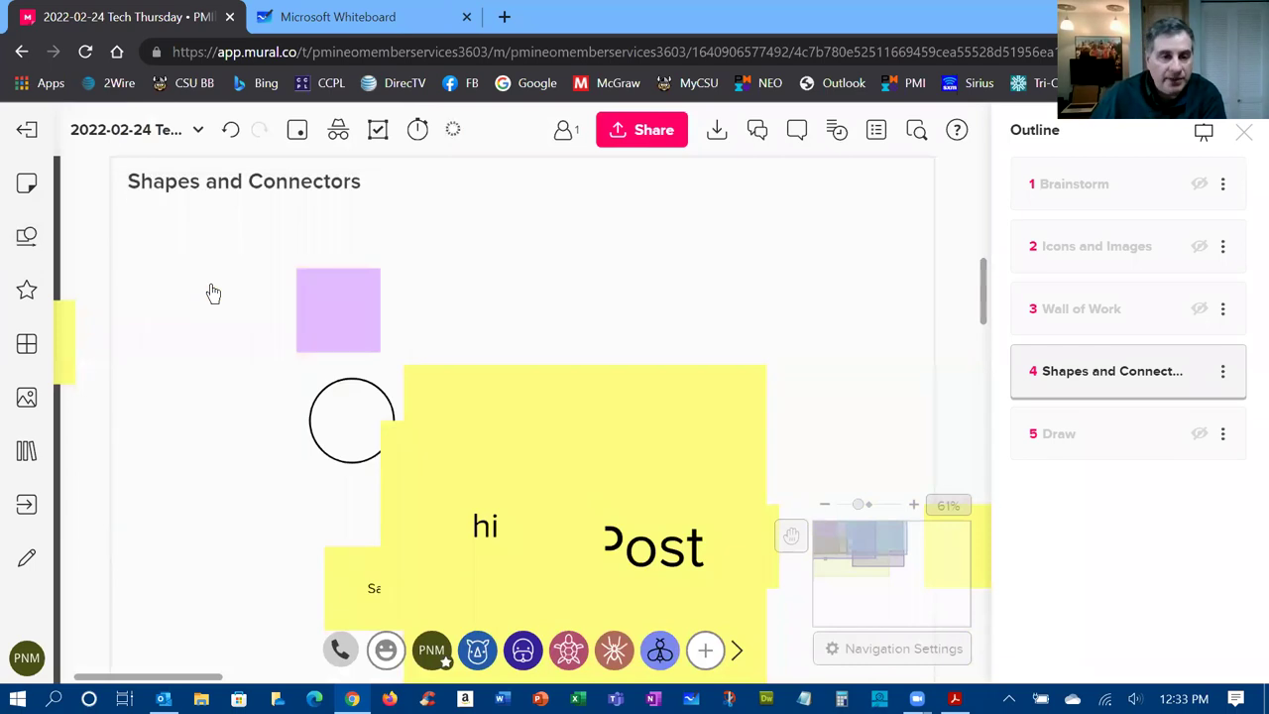
{"action": "left_click", "coordinate": [311, 312]}
{"action": "key", "text": "Delete"}
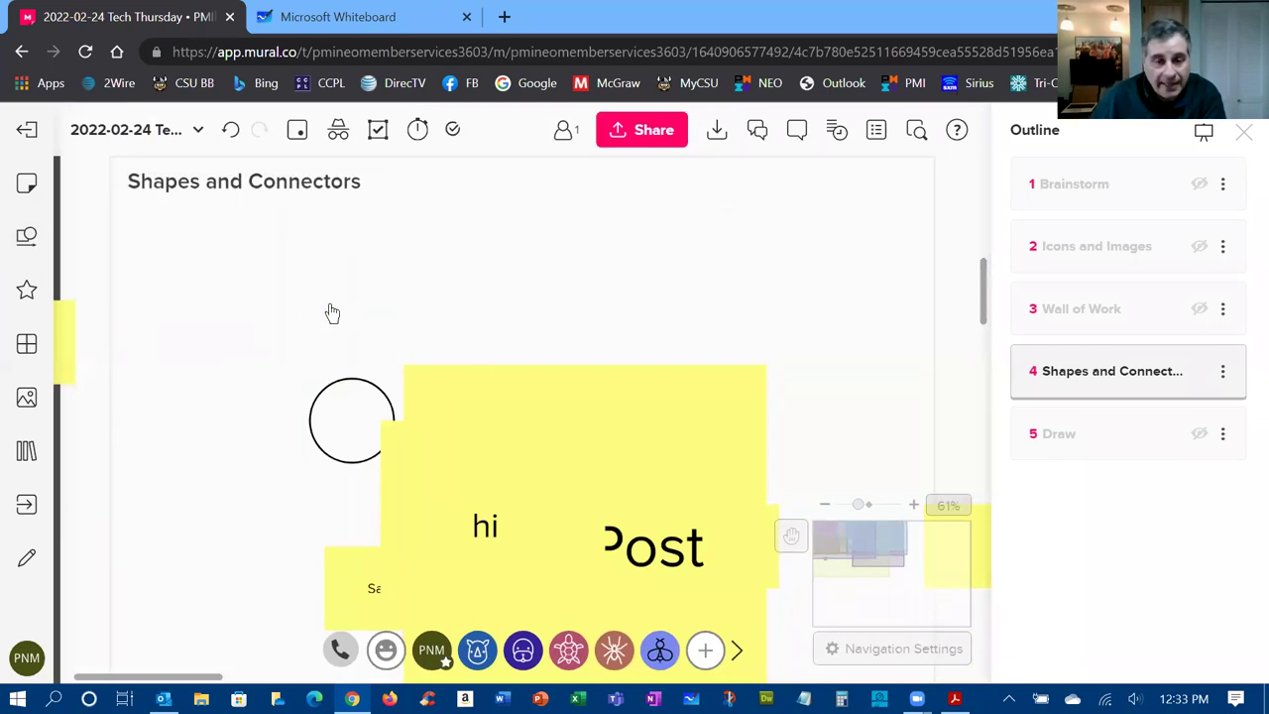
{"action": "left_click", "coordinate": [521, 400]}
{"action": "key", "text": "Delete"}
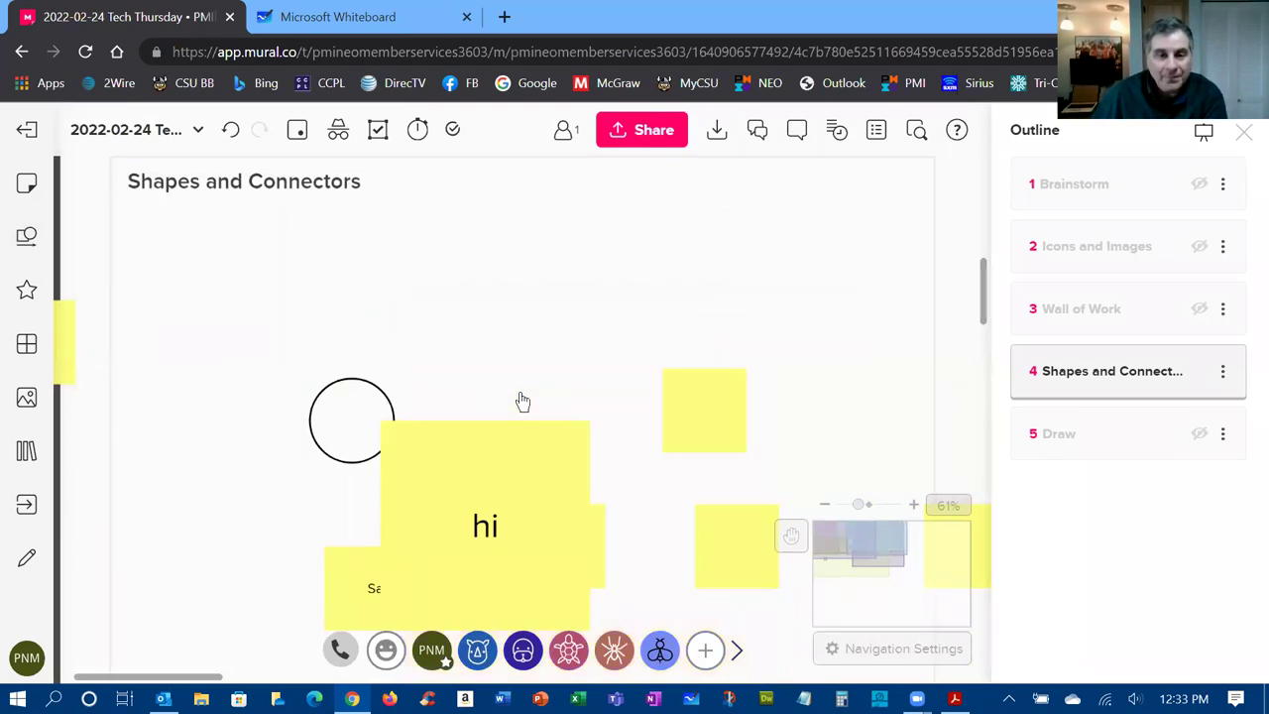
{"action": "left_click", "coordinate": [490, 473]}
{"action": "key", "text": "Delete"}
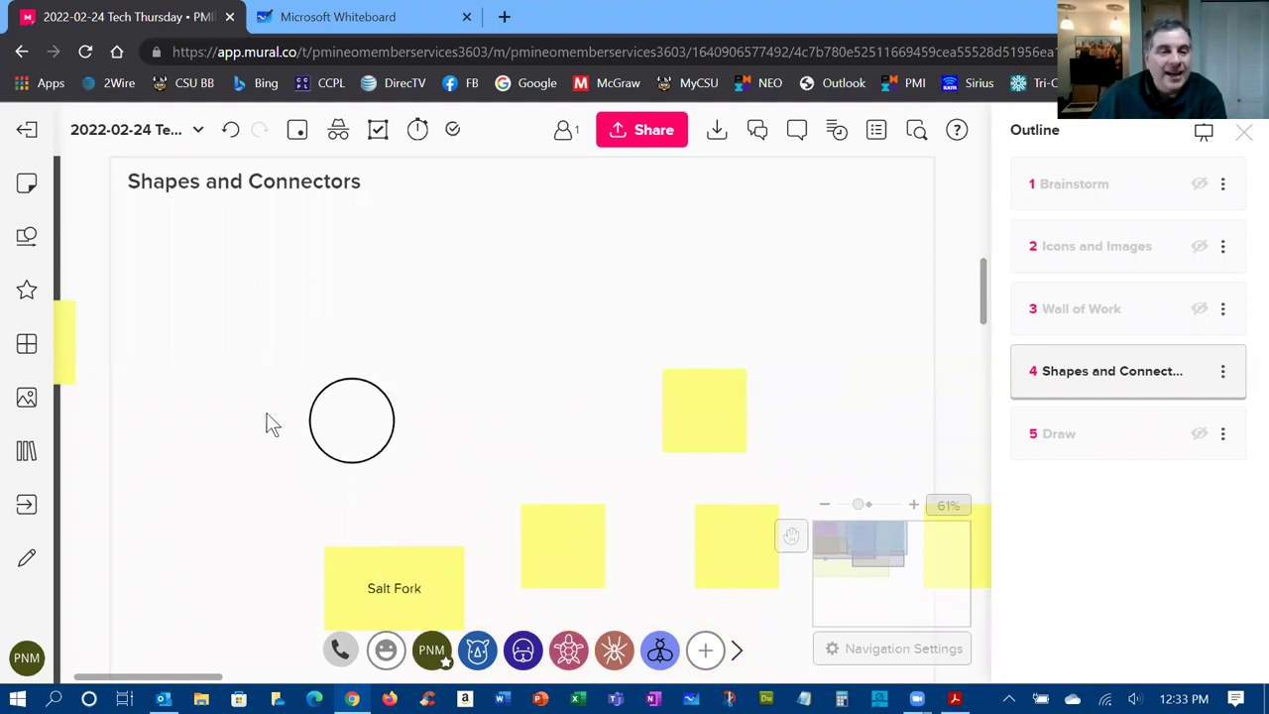
Draw a straight connector up-right from the circle, ending in a new circle
{"action": "left_click", "coordinate": [27, 236]}
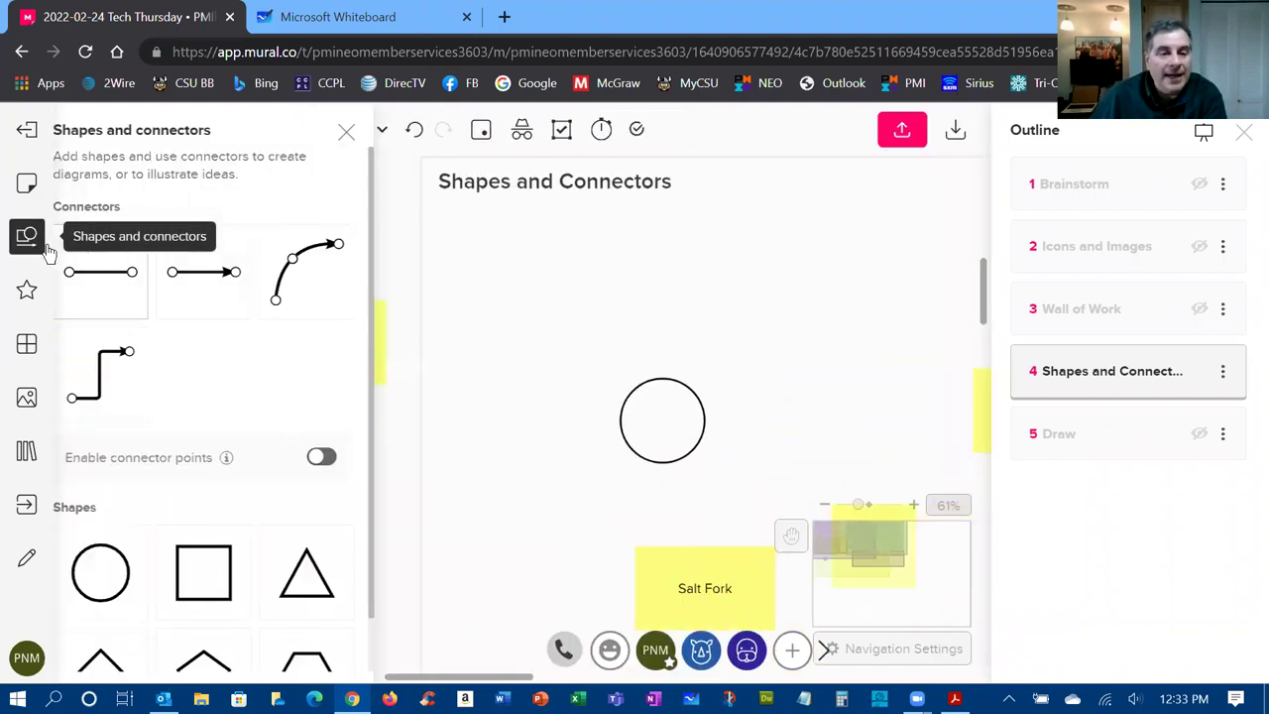
{"action": "left_click", "coordinate": [146, 305]}
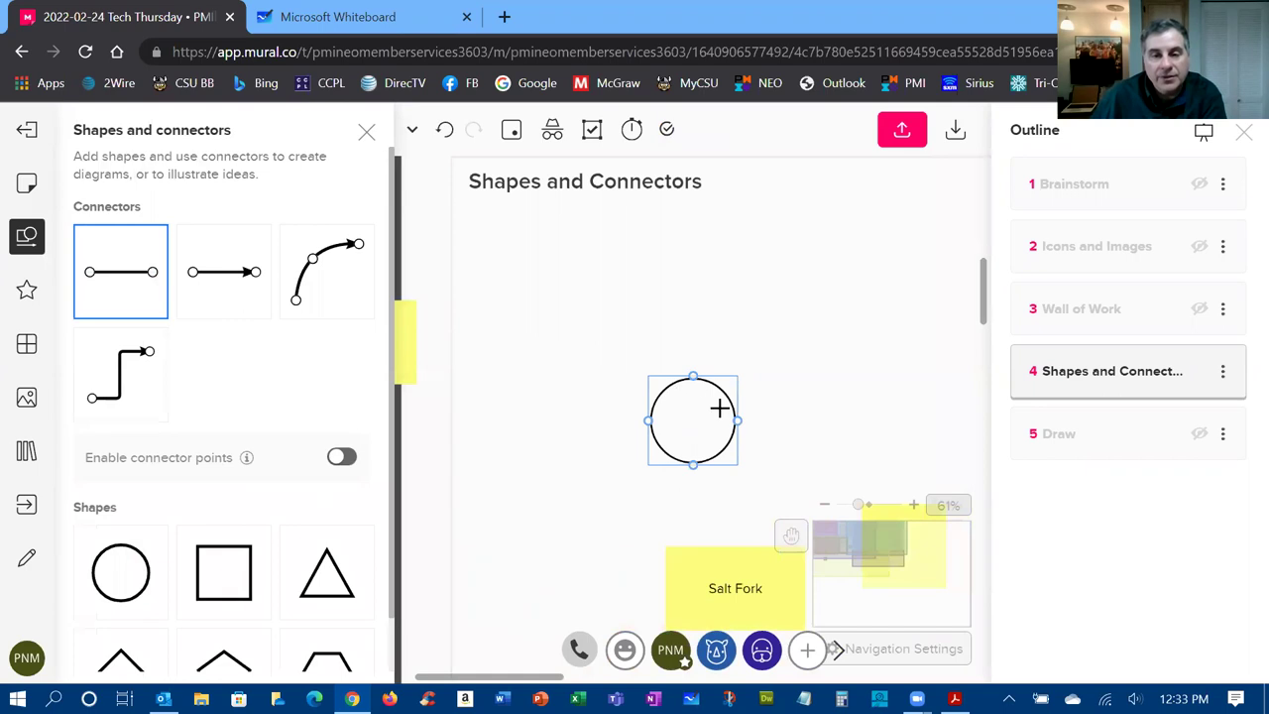
{"action": "left_click_drag", "start_coordinate": [737, 420], "coordinate": [826, 307]}
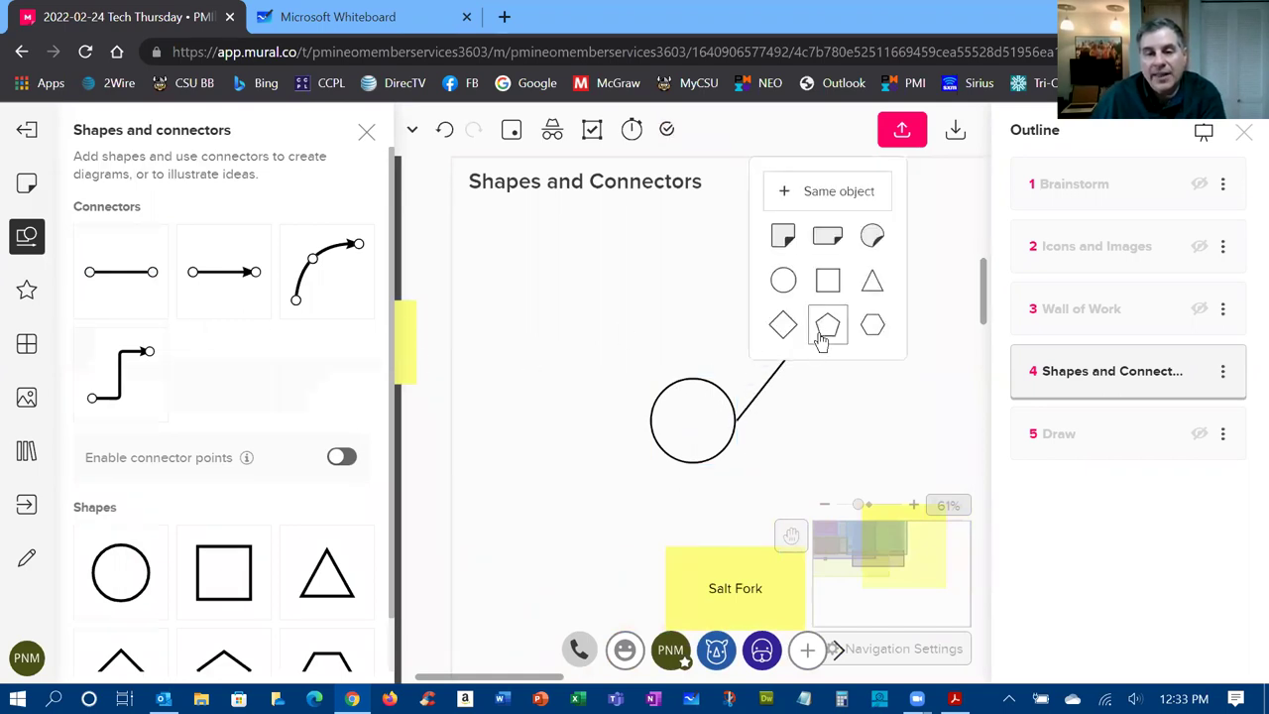
{"action": "left_click", "coordinate": [783, 279]}
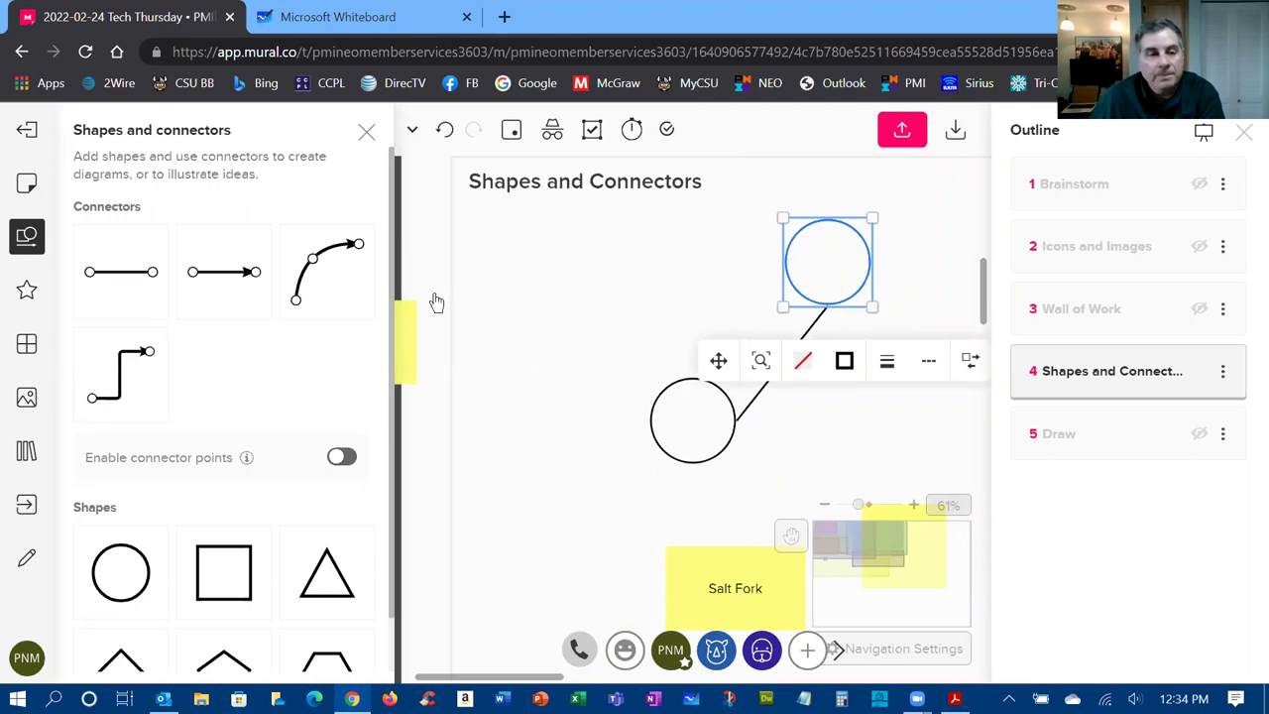
Draw a second straight line running down from the top circle
{"action": "left_click", "coordinate": [120, 271]}
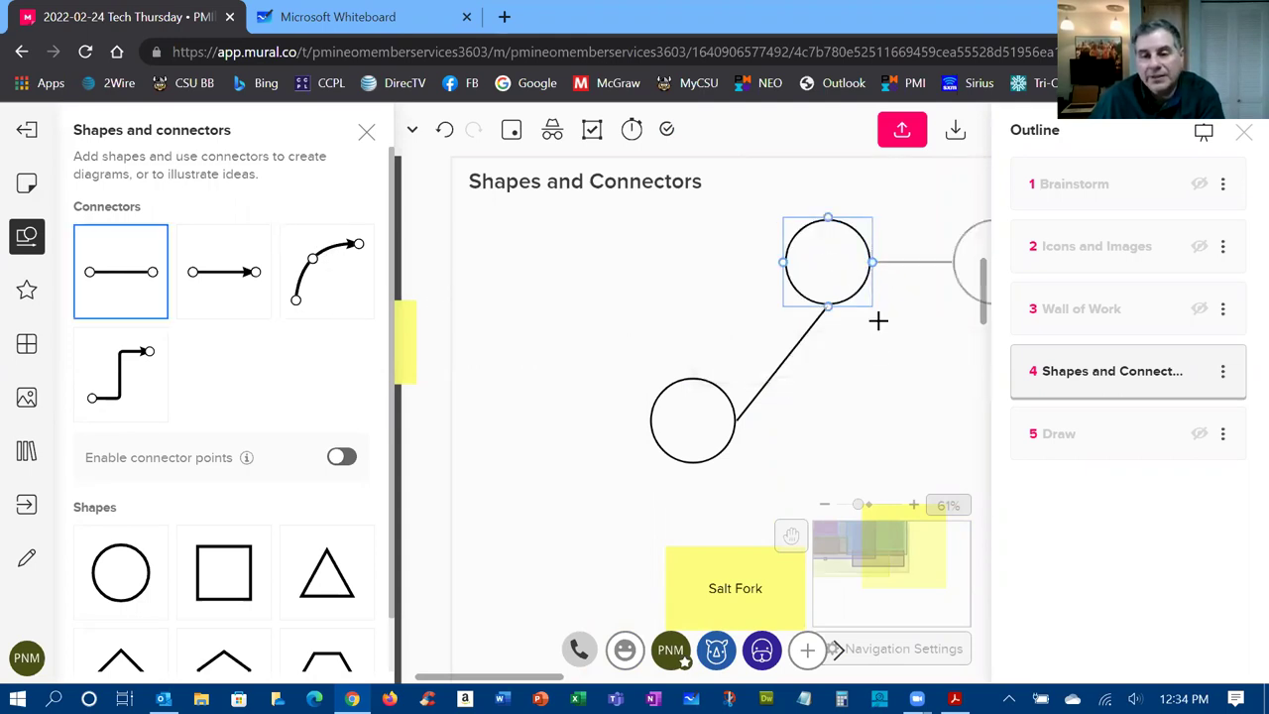
{"action": "left_click_drag", "start_coordinate": [871, 262], "coordinate": [892, 402]}
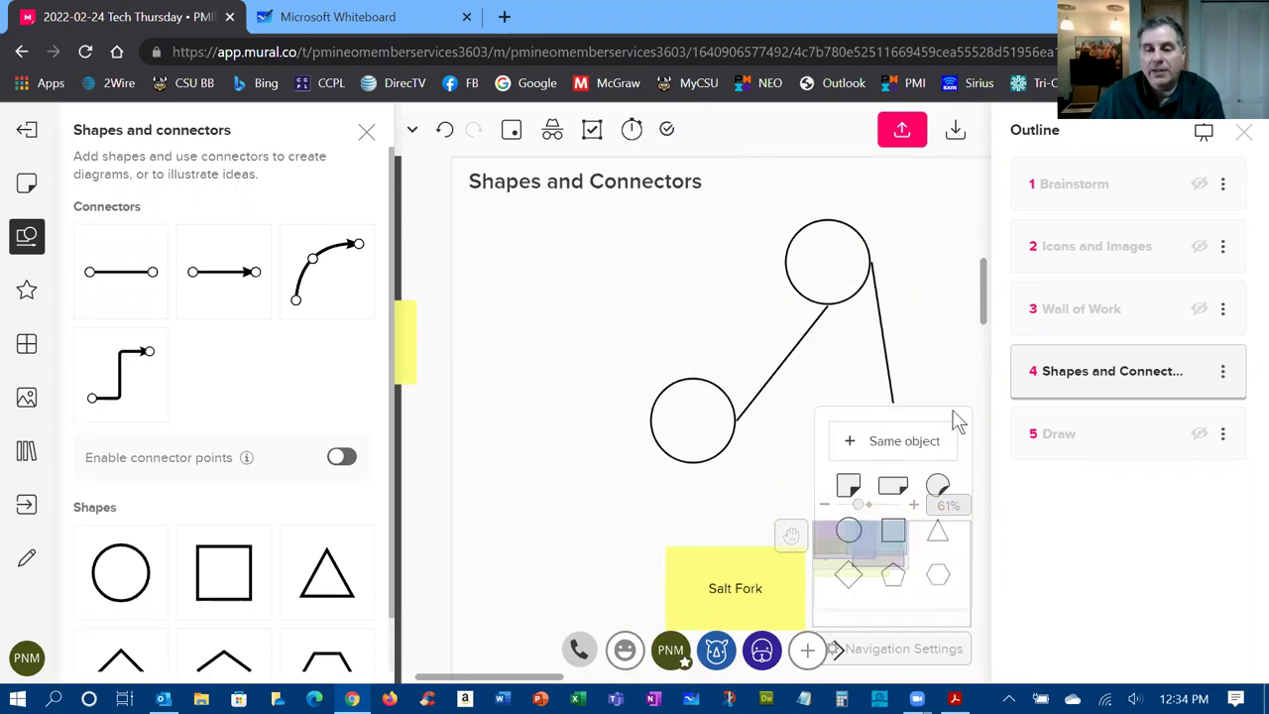
{"action": "scroll", "coordinate": [976, 313], "scroll_direction": "down", "scroll_amount": 2}
{"action": "scroll", "coordinate": [977, 313], "scroll_direction": "up", "scroll_amount": 1}
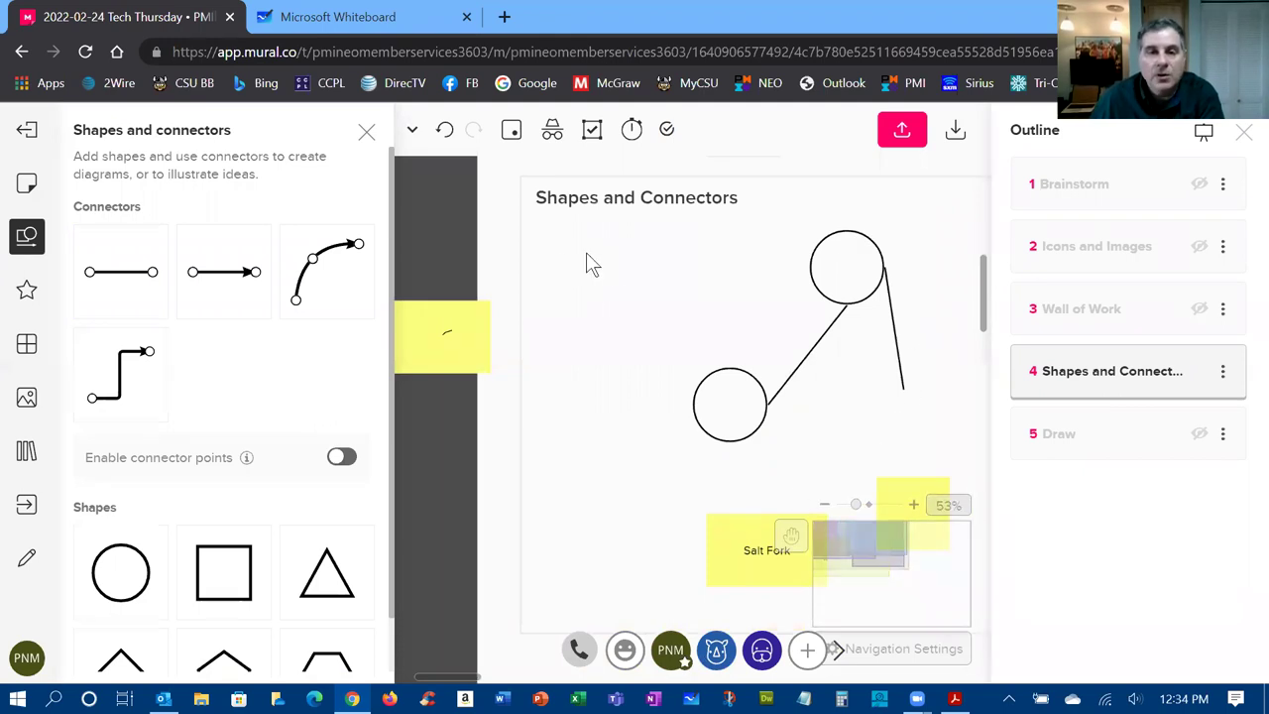
{"action": "left_click", "coordinate": [366, 131]}
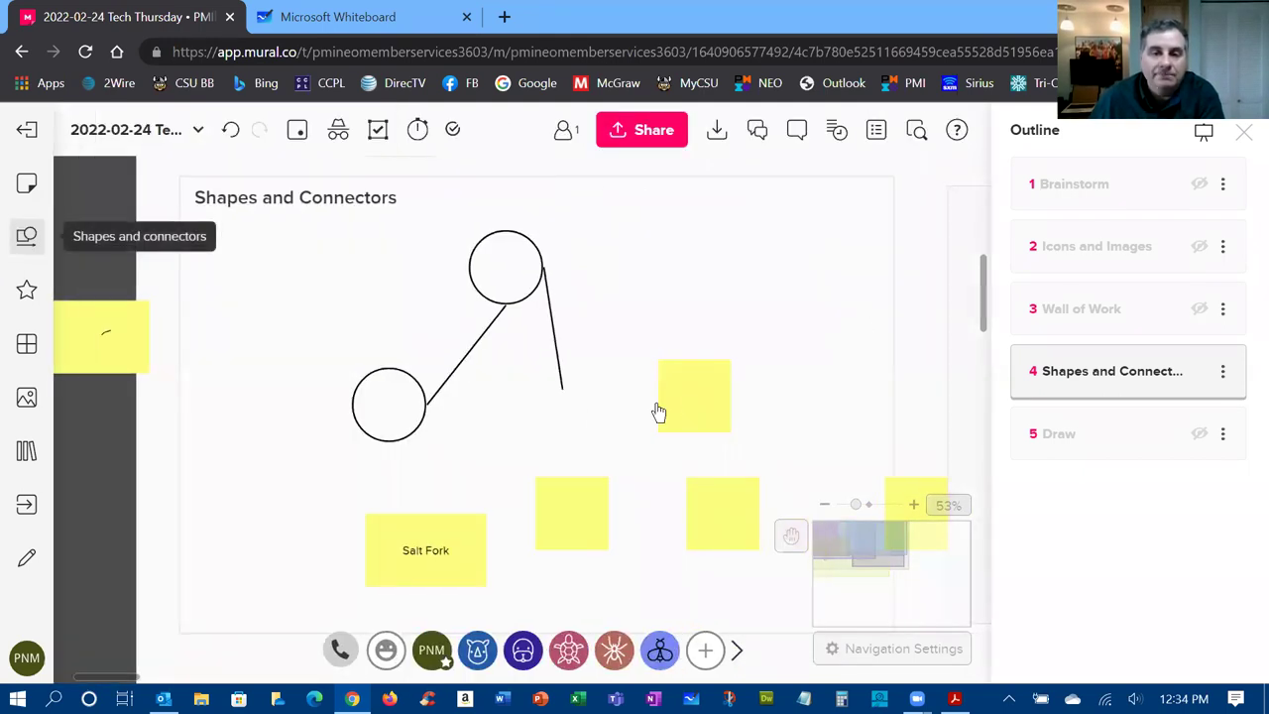
{"action": "left_click", "coordinate": [35, 247]}
{"action": "scroll", "coordinate": [222, 431], "scroll_direction": "down", "scroll_amount": 2}
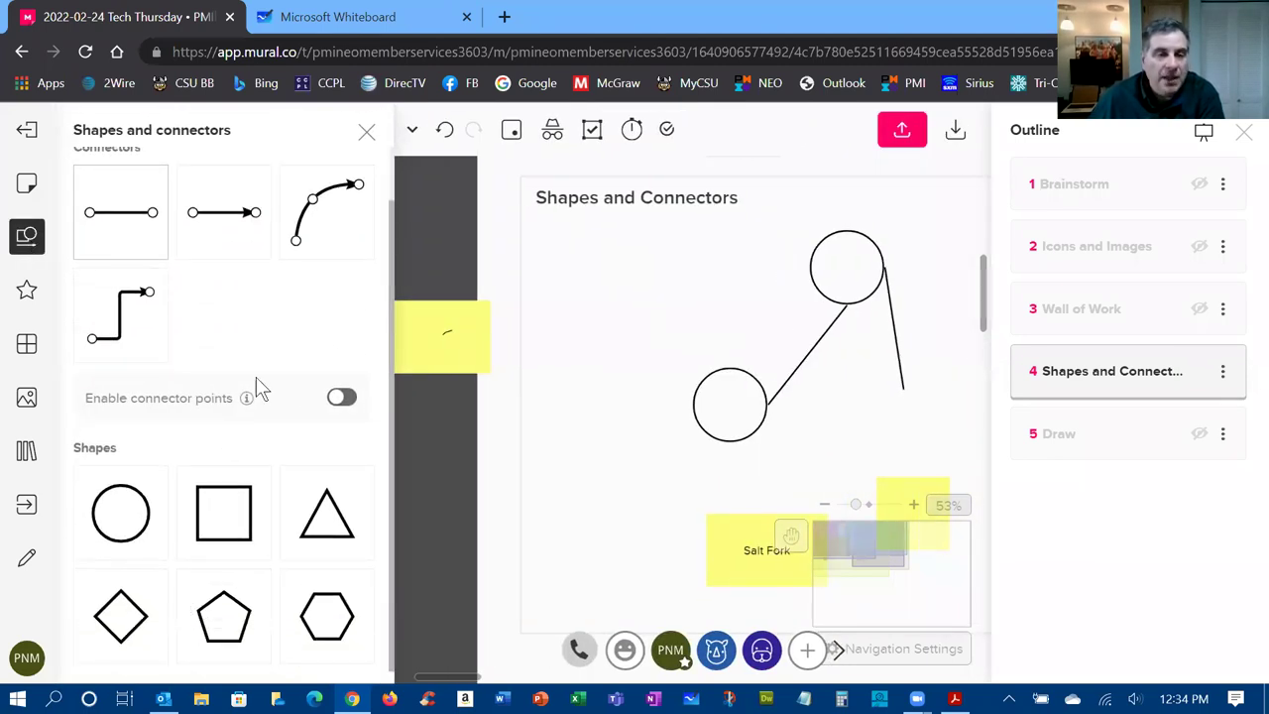
{"action": "scroll", "coordinate": [251, 396], "scroll_direction": "up", "scroll_amount": 1}
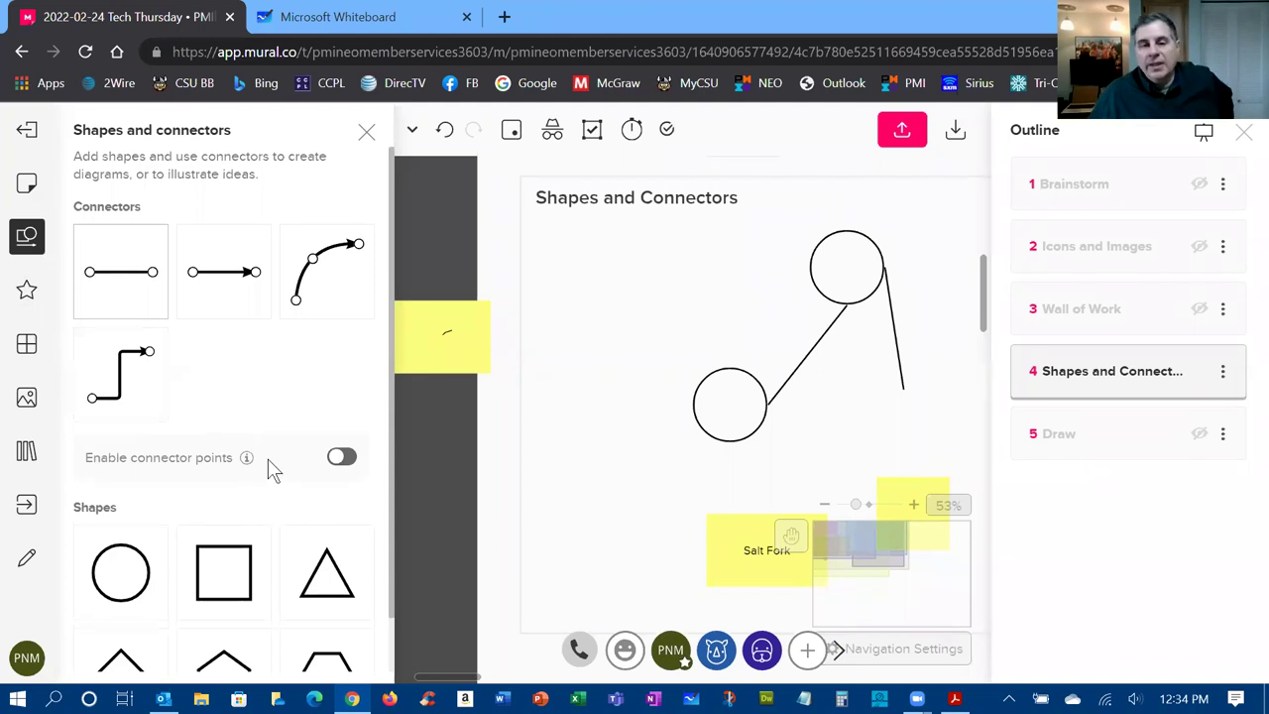
{"action": "left_click", "coordinate": [367, 135]}
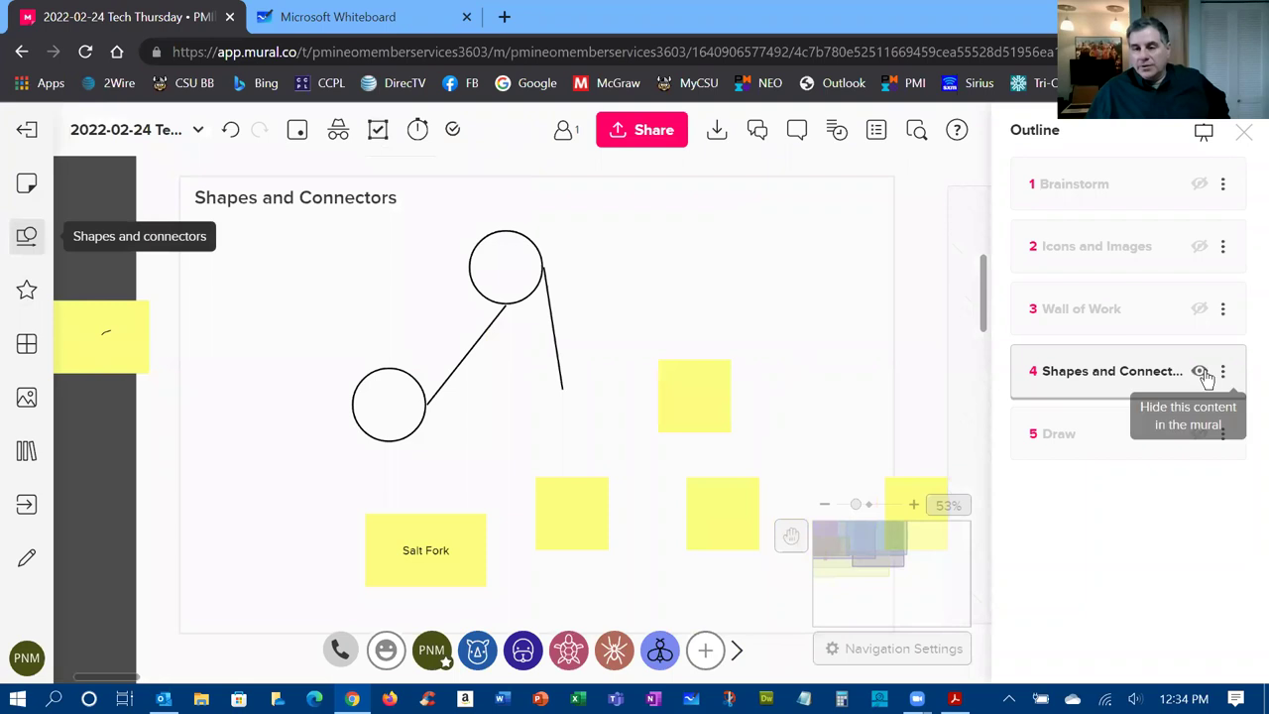
Hide Shapes and Connectors again, unhide the Draw section and jump to it
{"action": "left_click", "coordinate": [1200, 373]}
{"action": "left_click", "coordinate": [1199, 437]}
{"action": "left_click", "coordinate": [1114, 440]}
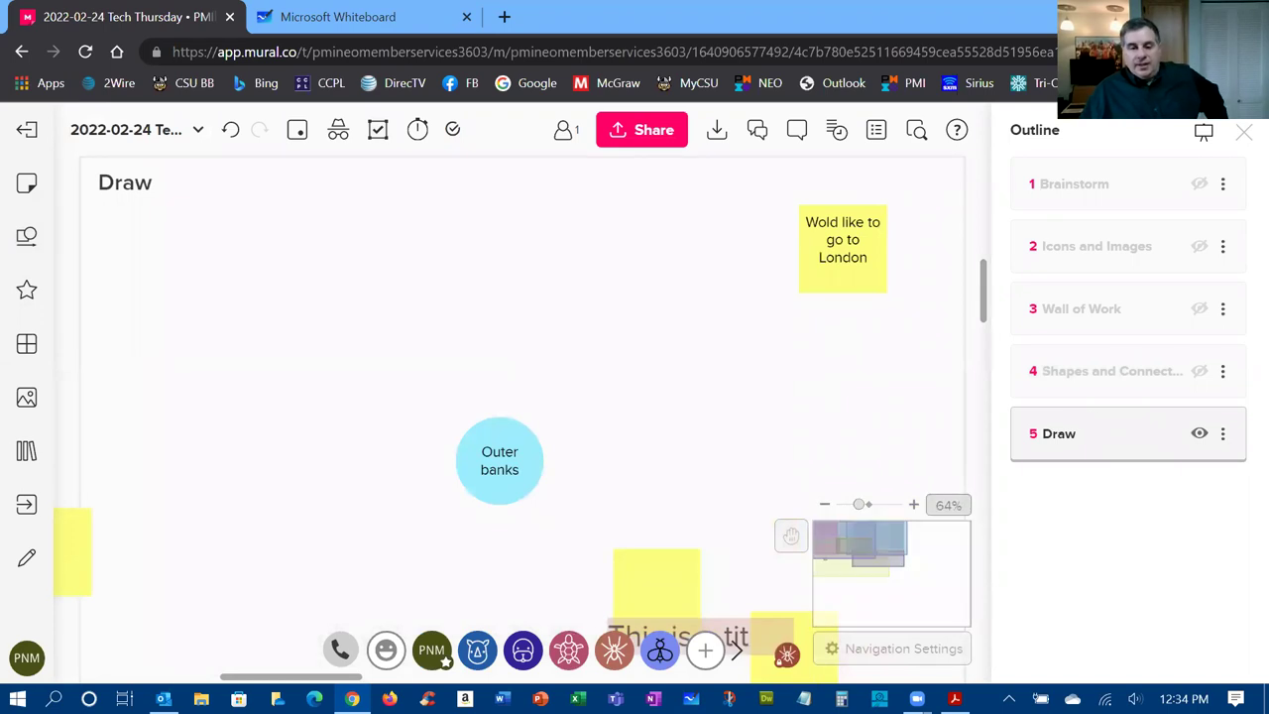
Move the London sticky note down-right and the Outer banks circle to the right
{"action": "left_click", "coordinate": [867, 256]}
{"action": "left_click_drag", "start_coordinate": [859, 254], "coordinate": [903, 419]}
{"action": "left_click_drag", "start_coordinate": [529, 467], "coordinate": [915, 430]}
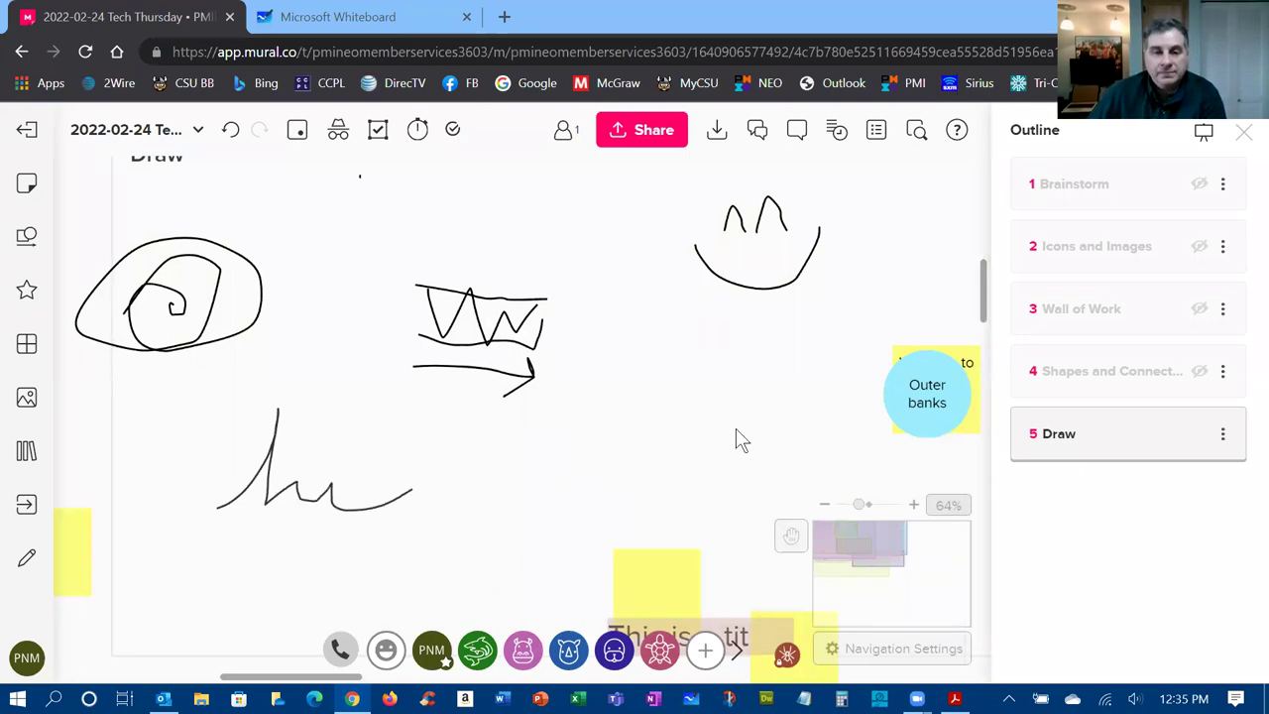
{"action": "scroll", "coordinate": [742, 440], "scroll_direction": "down", "scroll_amount": 3}
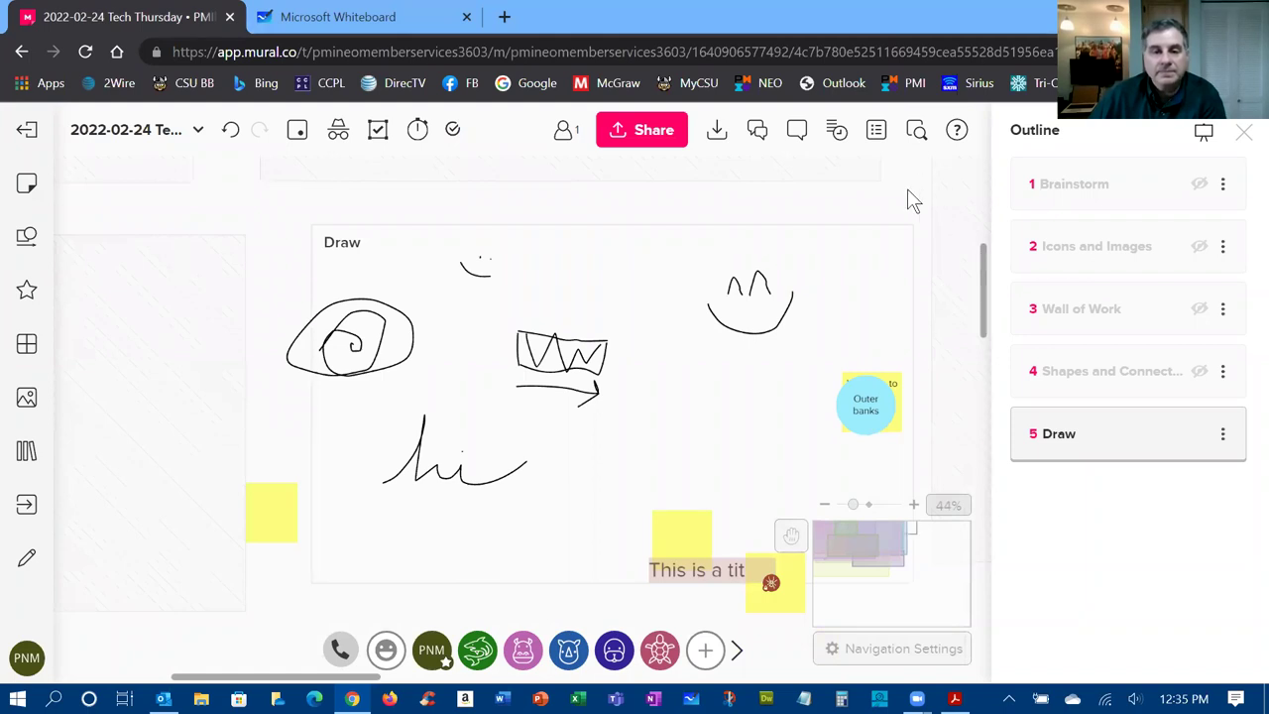
Add doodles like a heart, 'hello' and 'cool stuff', then pan via the minimap to blank canvas
{"action": "left_click_drag", "start_coordinate": [907, 188], "coordinate": [790, 190]}
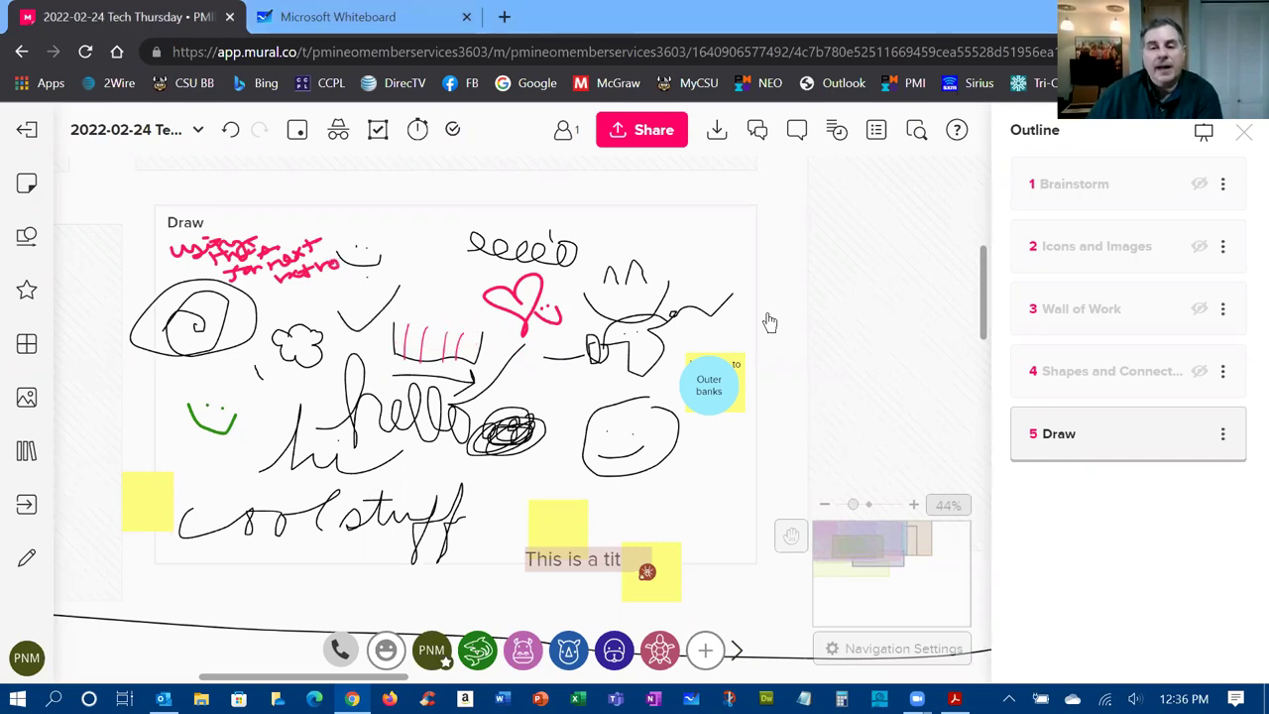
{"action": "left_click_drag", "start_coordinate": [855, 543], "coordinate": [835, 602]}
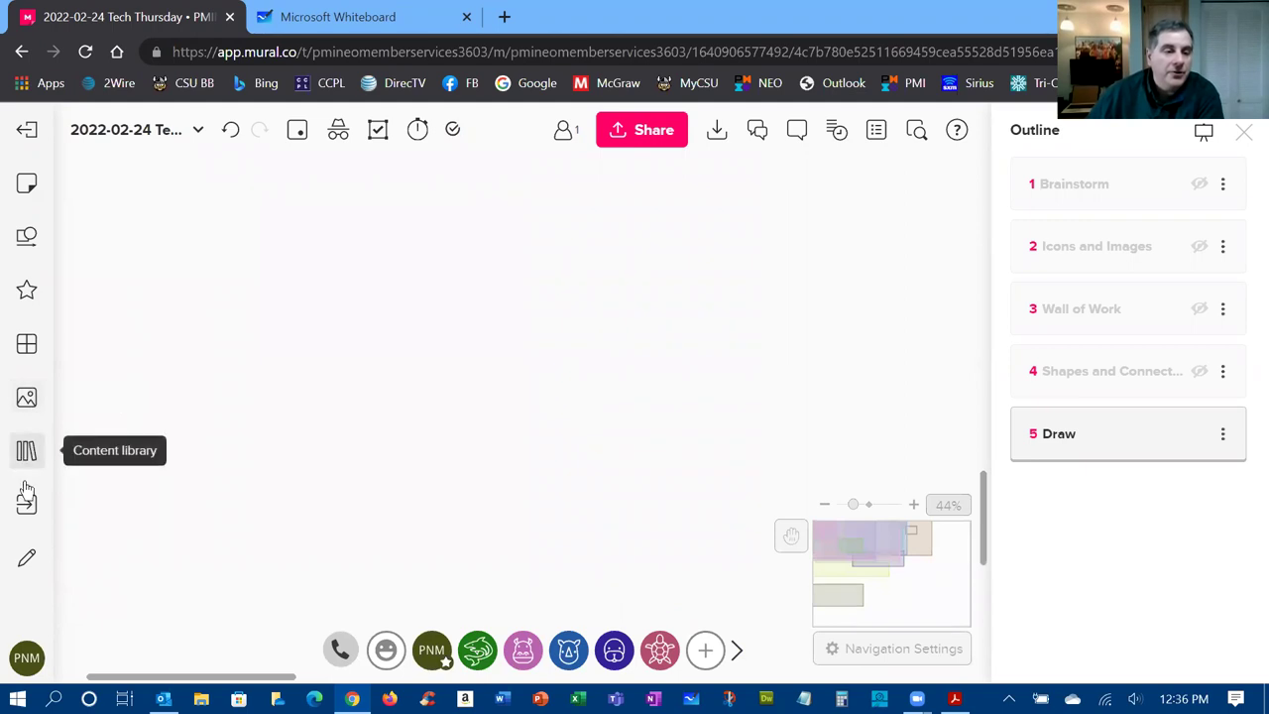
Scroll through the Frameworks layouts, from Freeform area down past 2x2 Grid and Bullseye, and back
{"action": "left_click", "coordinate": [27, 347]}
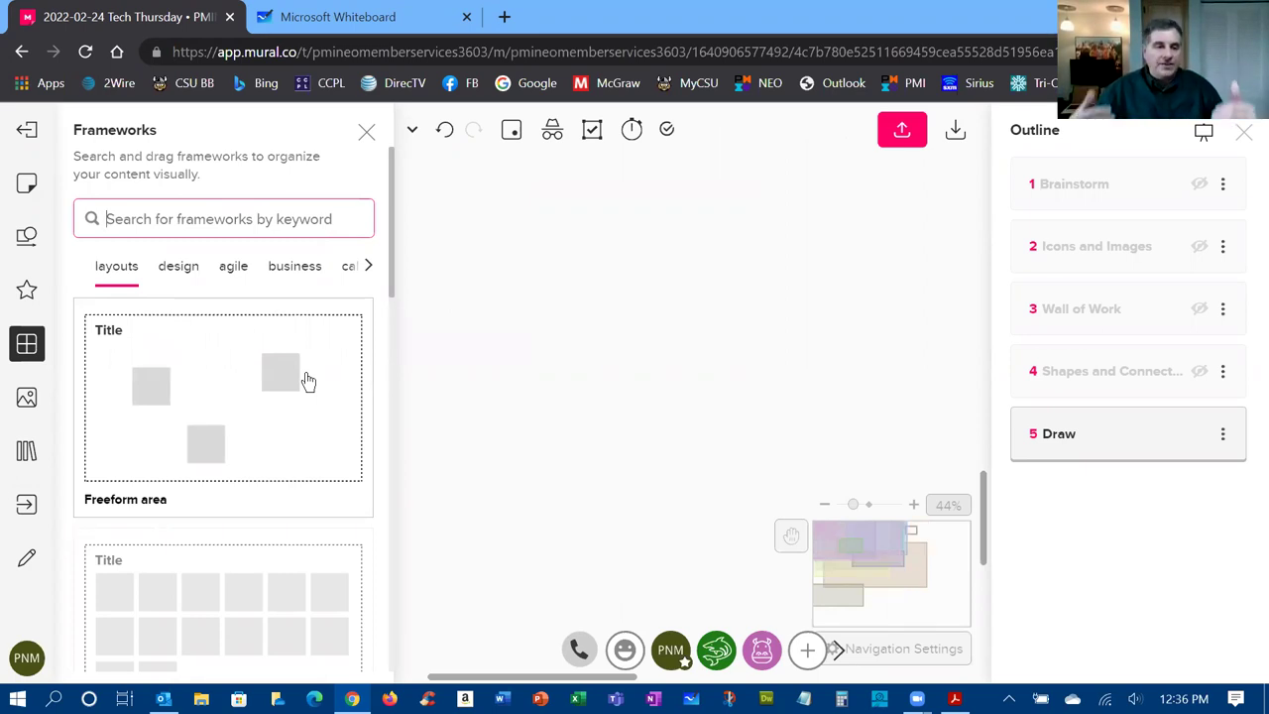
{"action": "scroll", "coordinate": [243, 394], "scroll_direction": "down", "scroll_amount": 1}
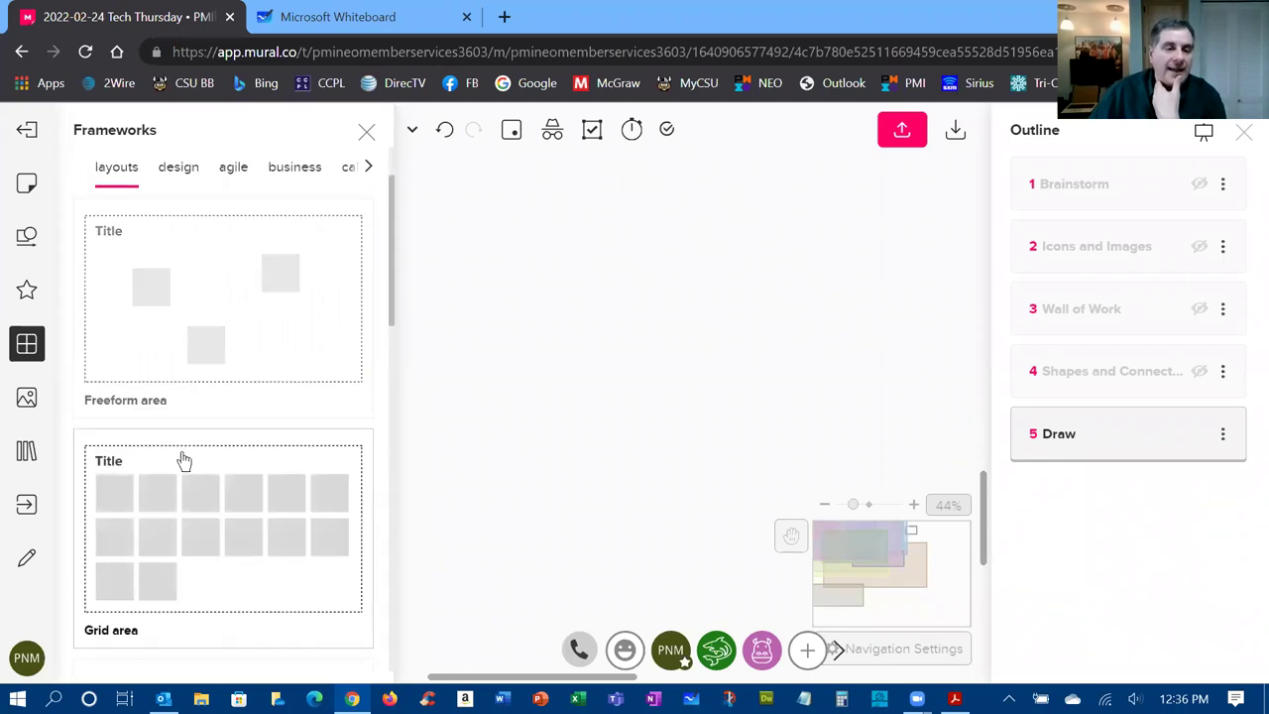
{"action": "scroll", "coordinate": [184, 446], "scroll_direction": "down", "scroll_amount": 2}
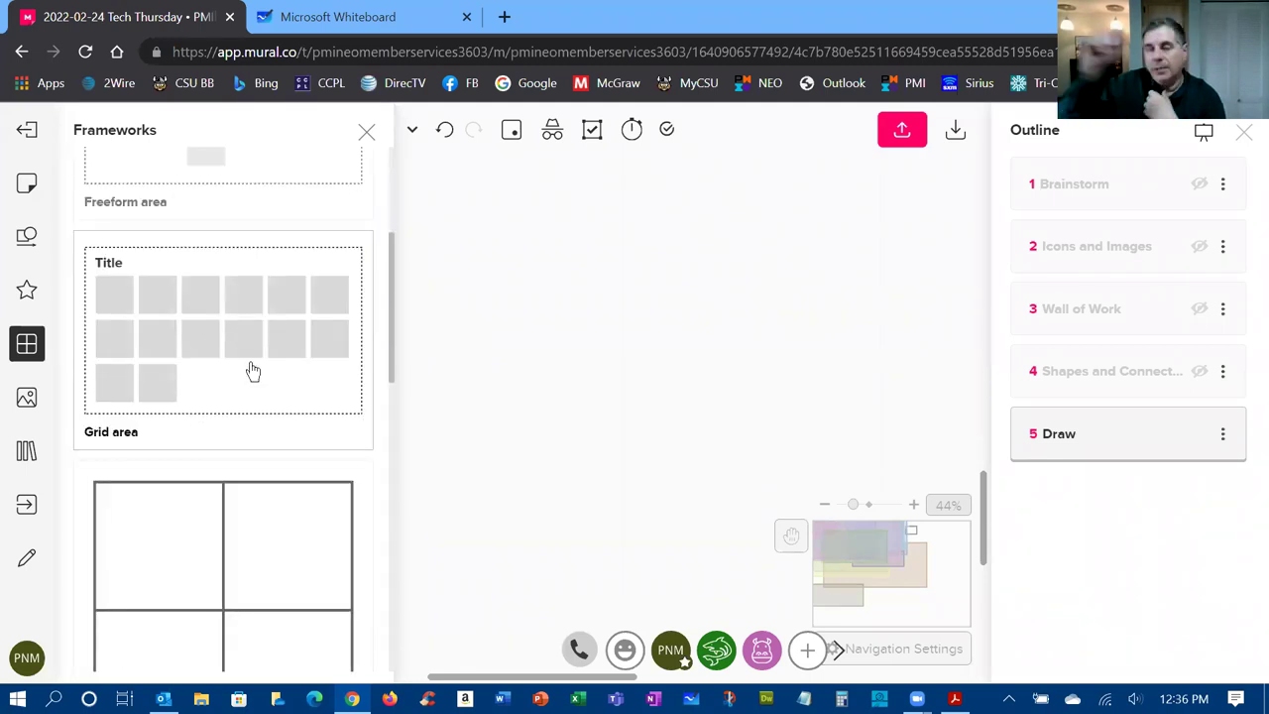
{"action": "scroll", "coordinate": [255, 360], "scroll_direction": "down", "scroll_amount": 1}
{"action": "scroll", "coordinate": [254, 360], "scroll_direction": "down", "scroll_amount": 8}
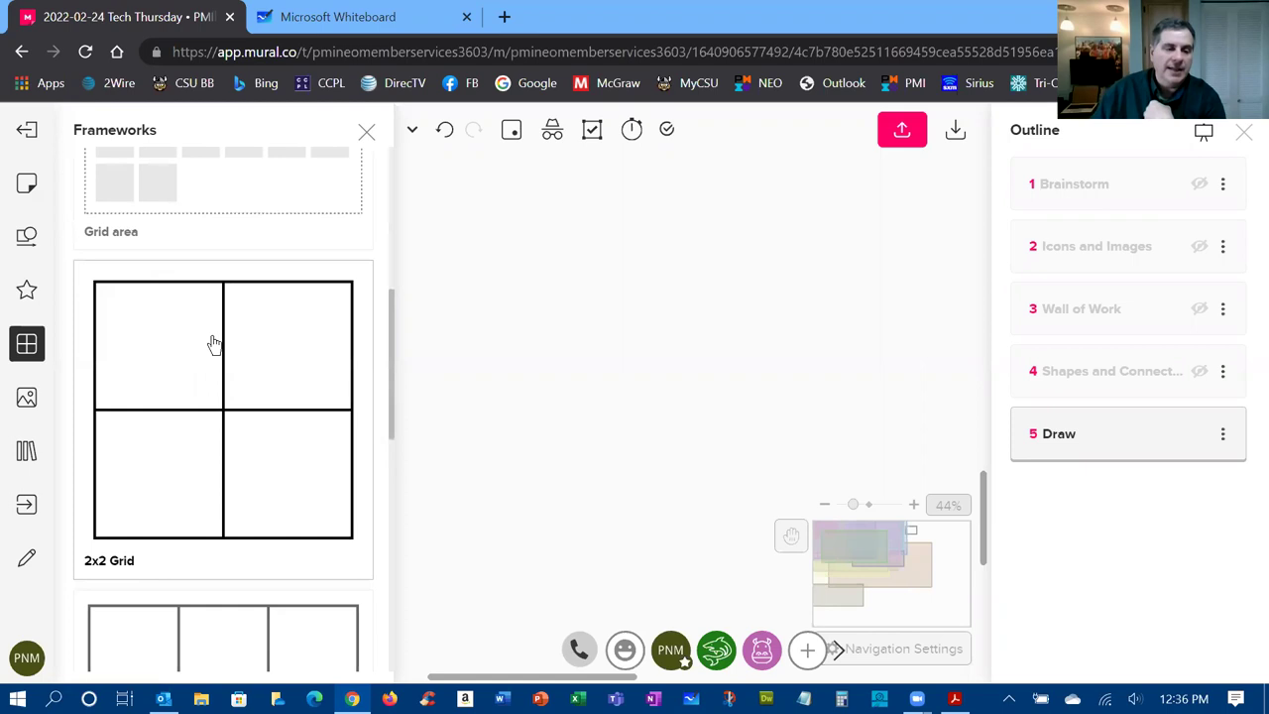
{"action": "scroll", "coordinate": [228, 335], "scroll_direction": "down", "scroll_amount": 3}
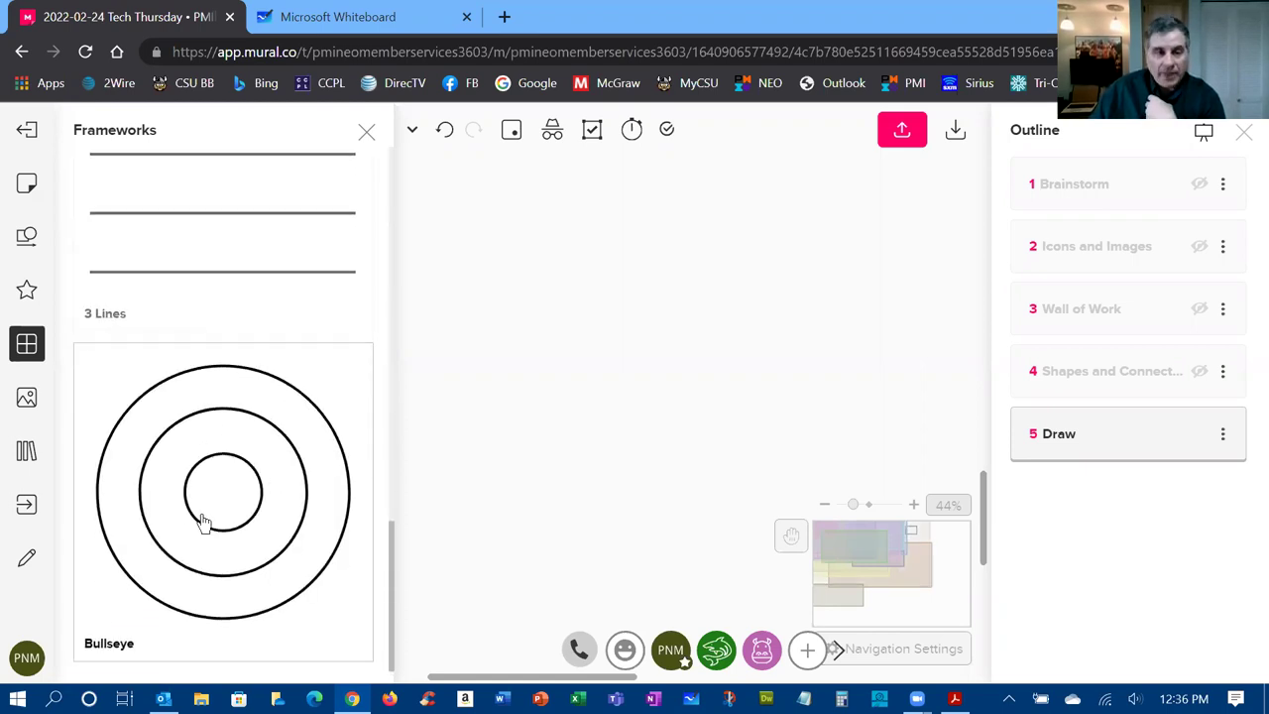
{"action": "scroll", "coordinate": [248, 369], "scroll_direction": "up", "scroll_amount": 10}
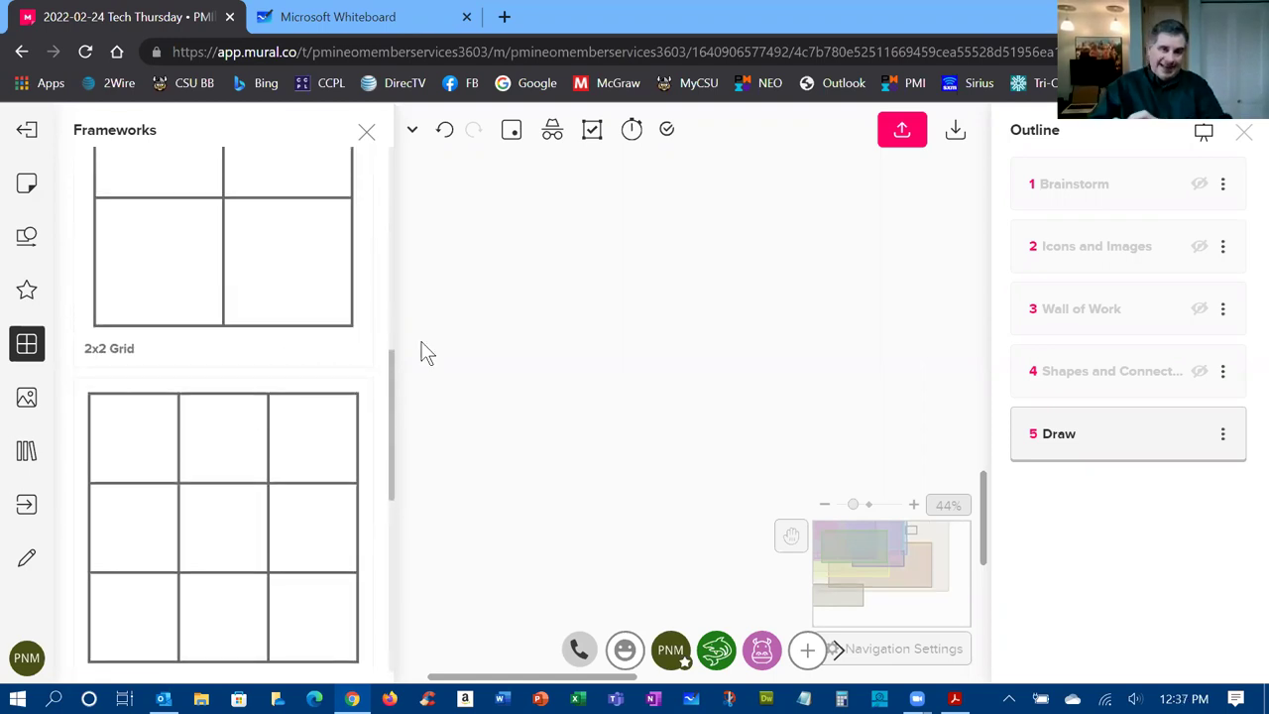
{"action": "scroll", "coordinate": [258, 300], "scroll_direction": "up", "scroll_amount": 6}
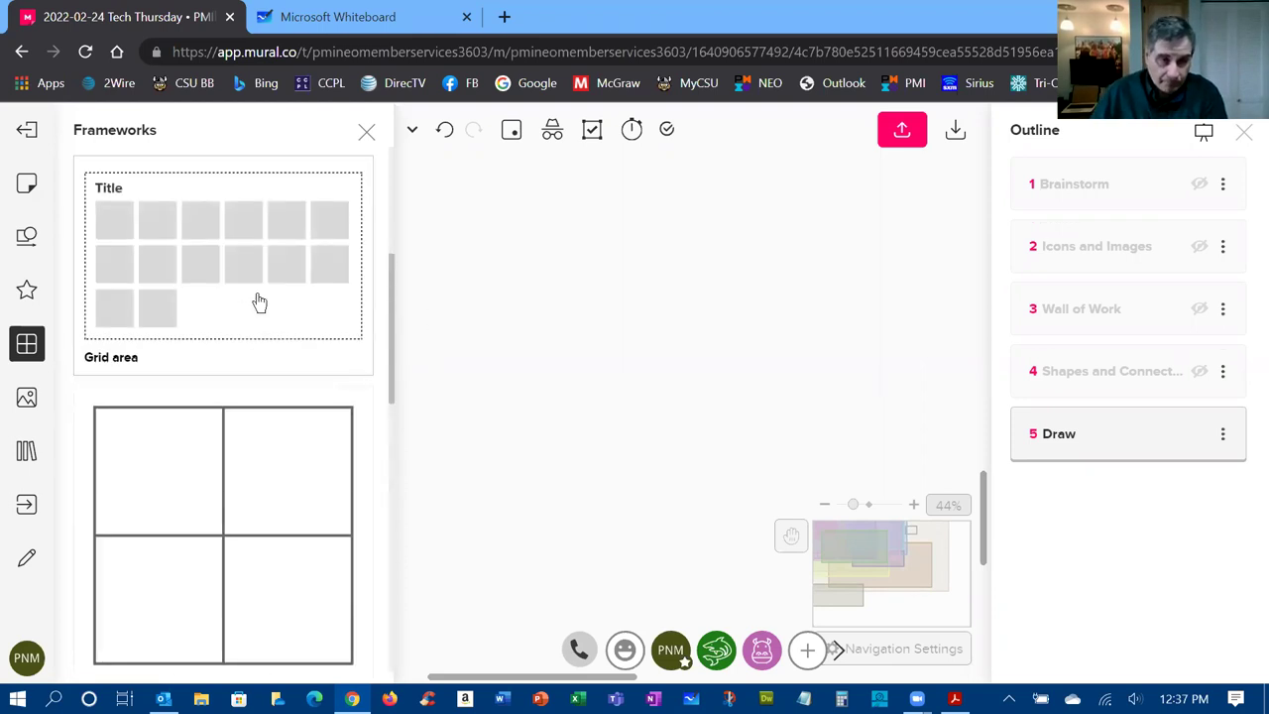
{"action": "scroll", "coordinate": [297, 367], "scroll_direction": "up", "scroll_amount": 3}
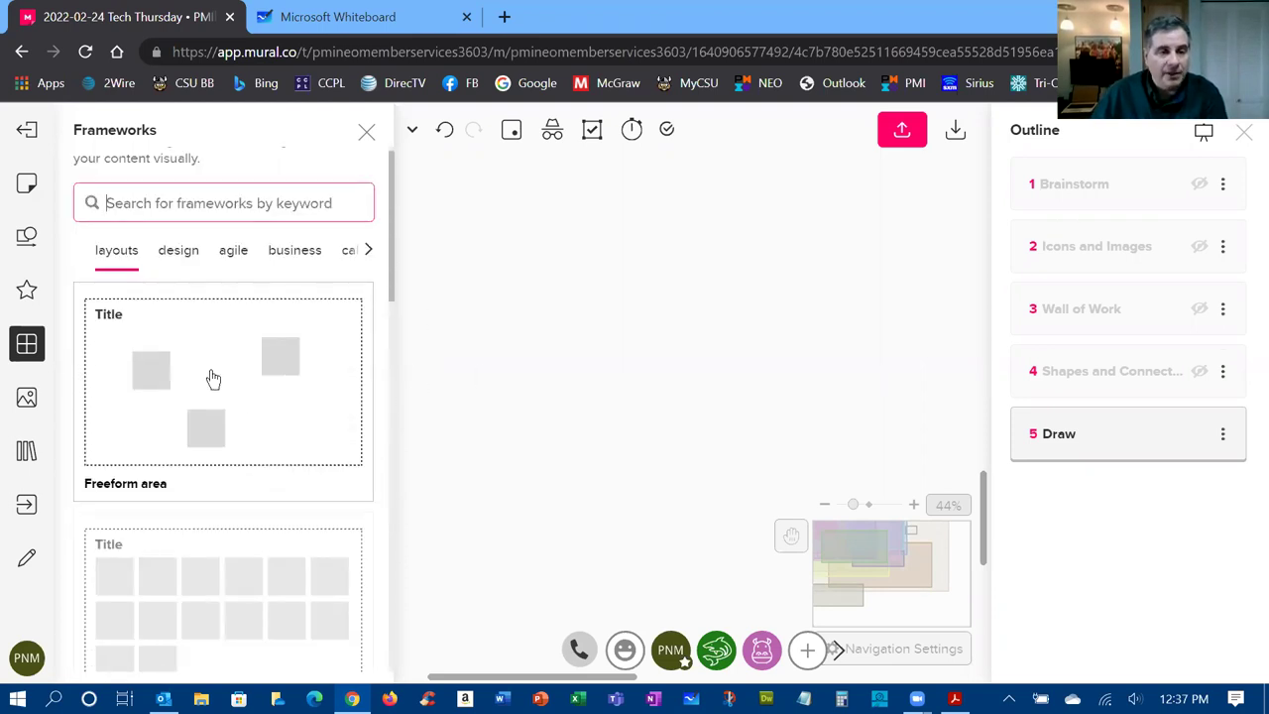
Drop a freeform area titled 'New Outline Section' onto the board and stretch it into a wide rectangle
{"action": "left_click_drag", "start_coordinate": [213, 397], "coordinate": [532, 295]}
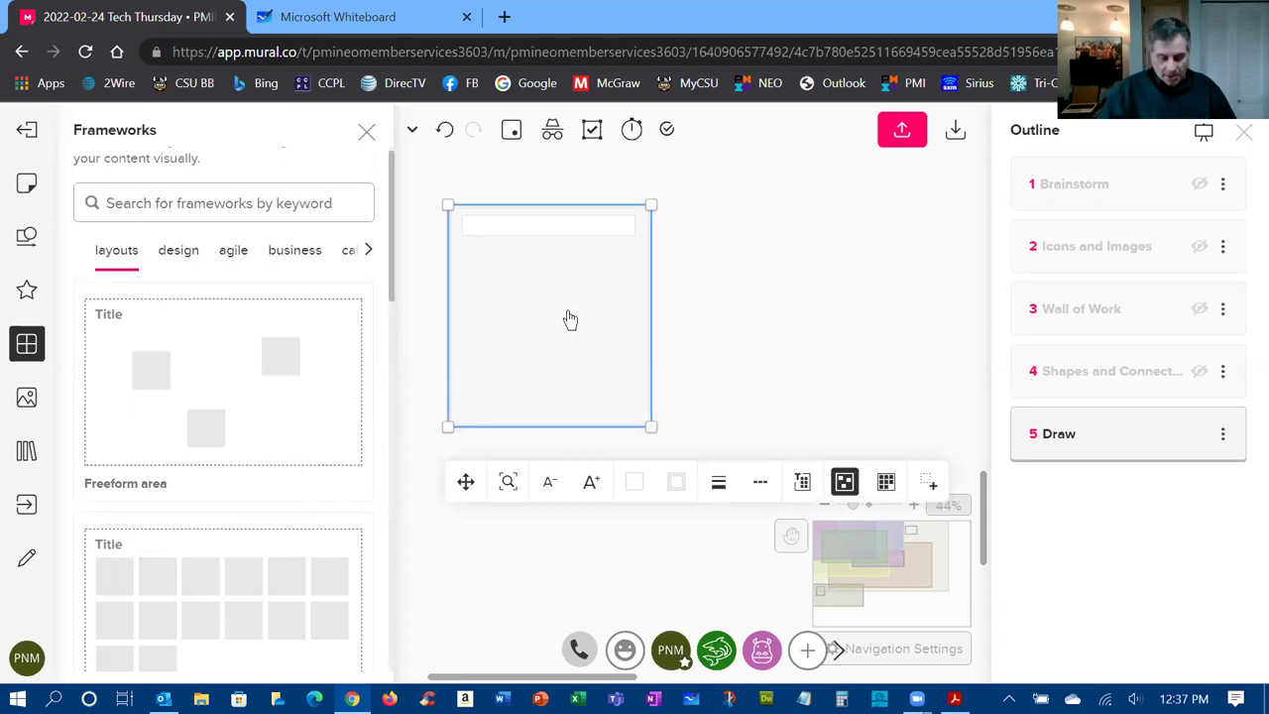
{"action": "type", "text": "New Outl"}
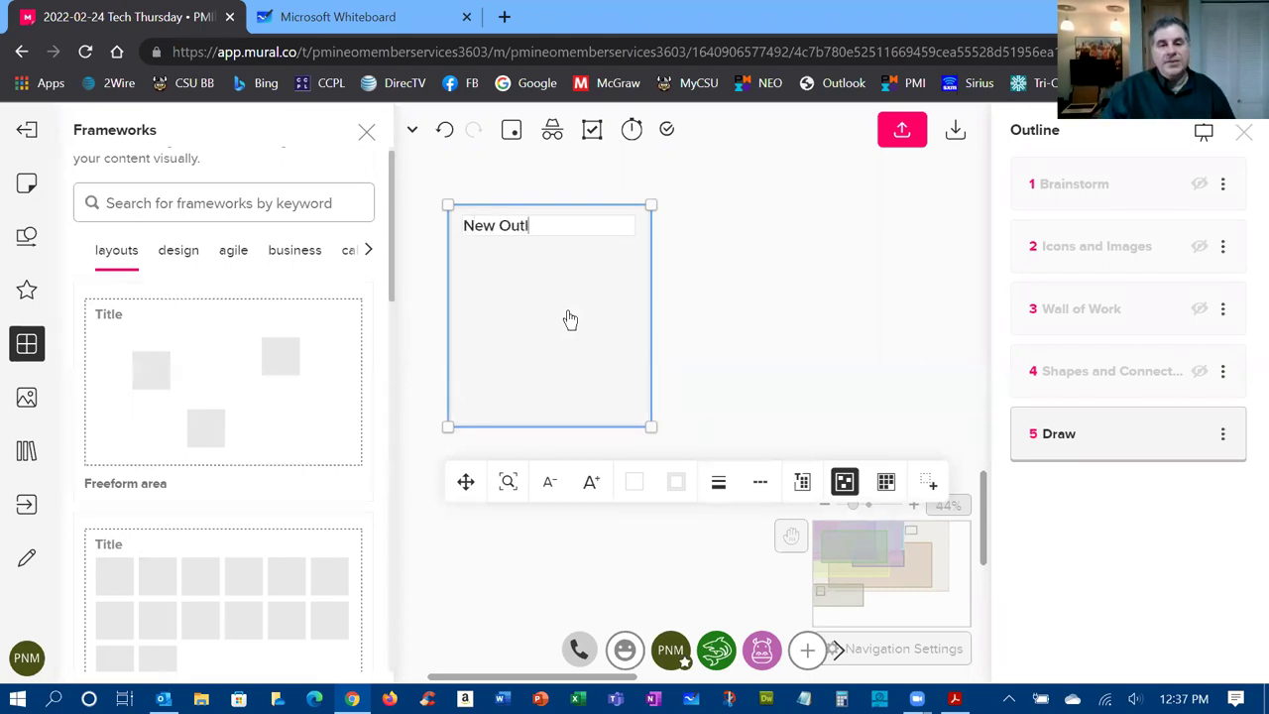
{"action": "type", "text": "ine Section"}
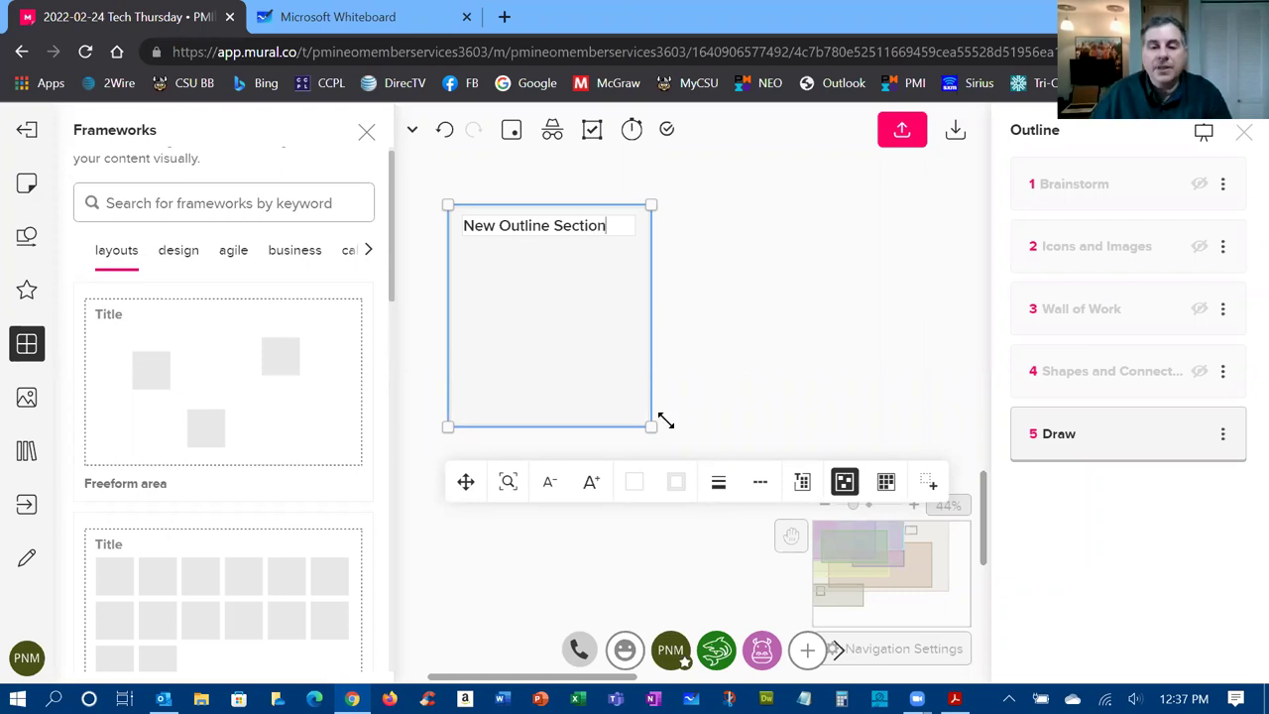
{"action": "left_click_drag", "start_coordinate": [650, 426], "coordinate": [955, 502]}
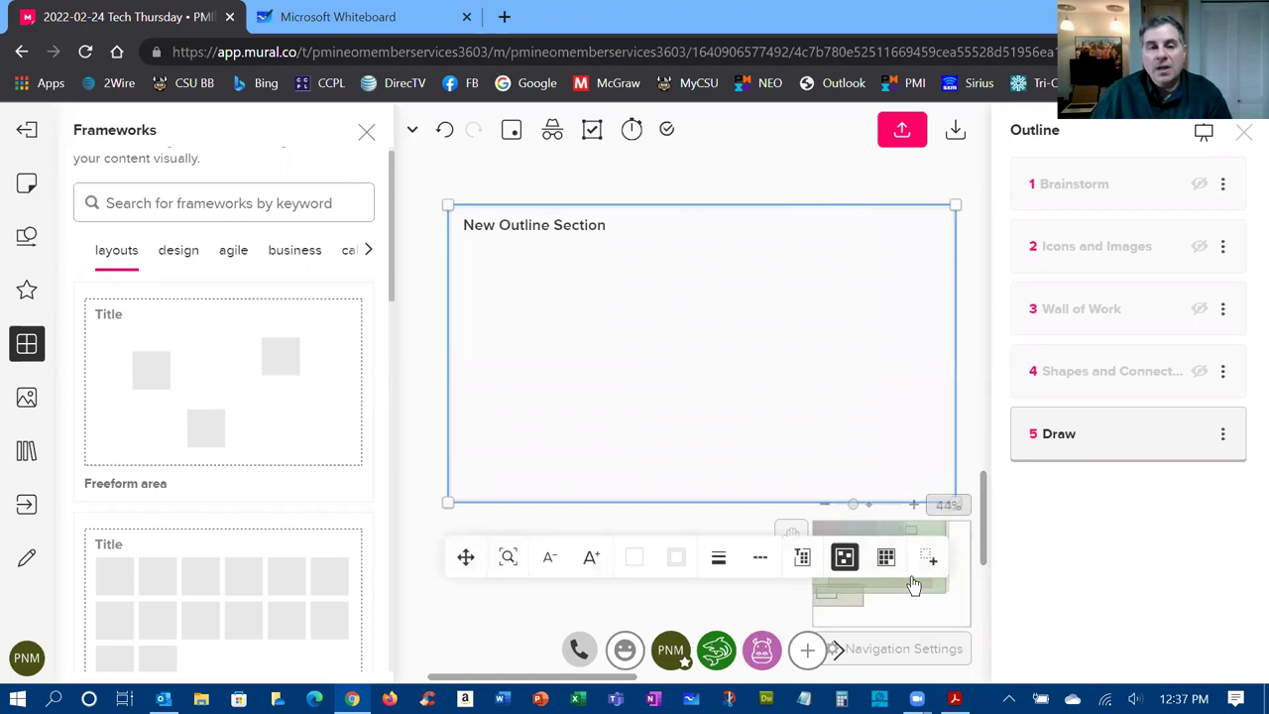
Close the Frameworks library and deselect the New Outline Section area
{"action": "left_click", "coordinate": [367, 132]}
{"action": "left_click", "coordinate": [79, 185]}
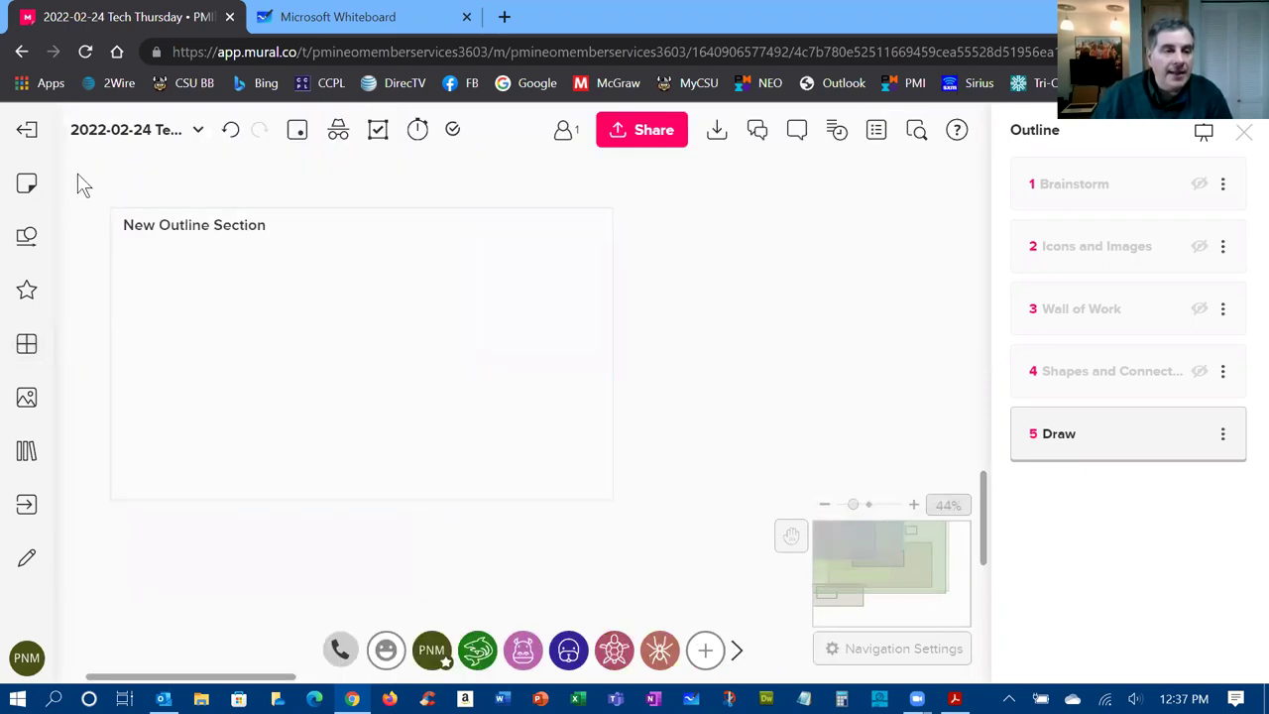
{"action": "scroll", "coordinate": [162, 388], "scroll_direction": "up", "scroll_amount": 3}
{"action": "scroll", "coordinate": [179, 315], "scroll_direction": "left", "scroll_amount": 3}
{"action": "scroll", "coordinate": [185, 315], "scroll_direction": "down", "scroll_amount": 3}
{"action": "scroll", "coordinate": [170, 244], "scroll_direction": "right", "scroll_amount": 2}
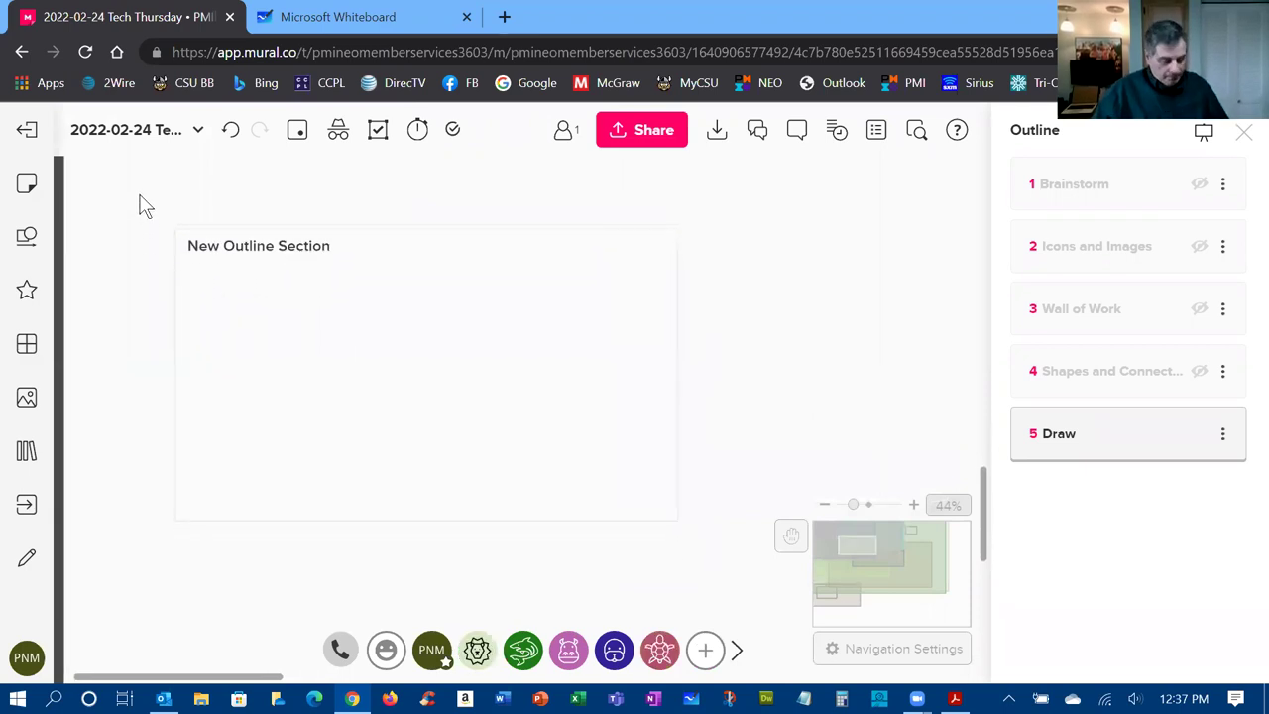
Marquee-select the New Outline Section area and bring up its context menu
{"action": "left_click_drag", "start_coordinate": [140, 195], "coordinate": [728, 563]}
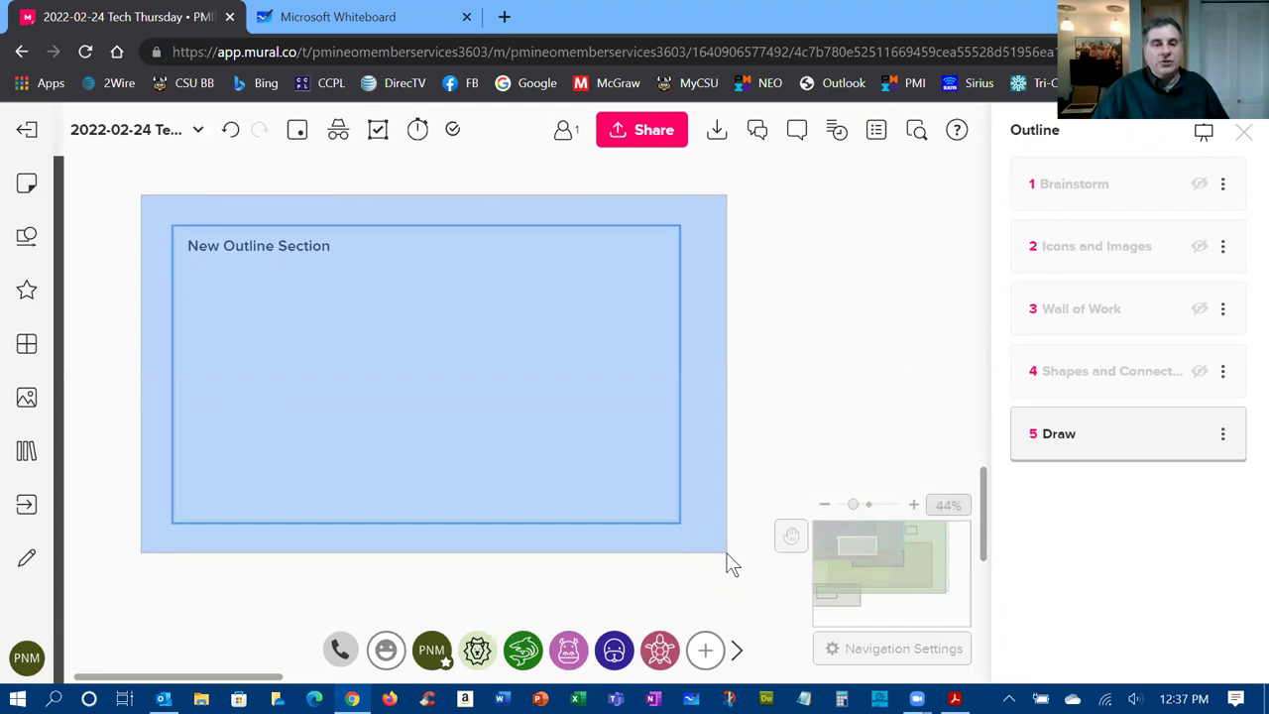
{"action": "left_click_drag", "start_coordinate": [726, 554], "coordinate": [724, 554]}
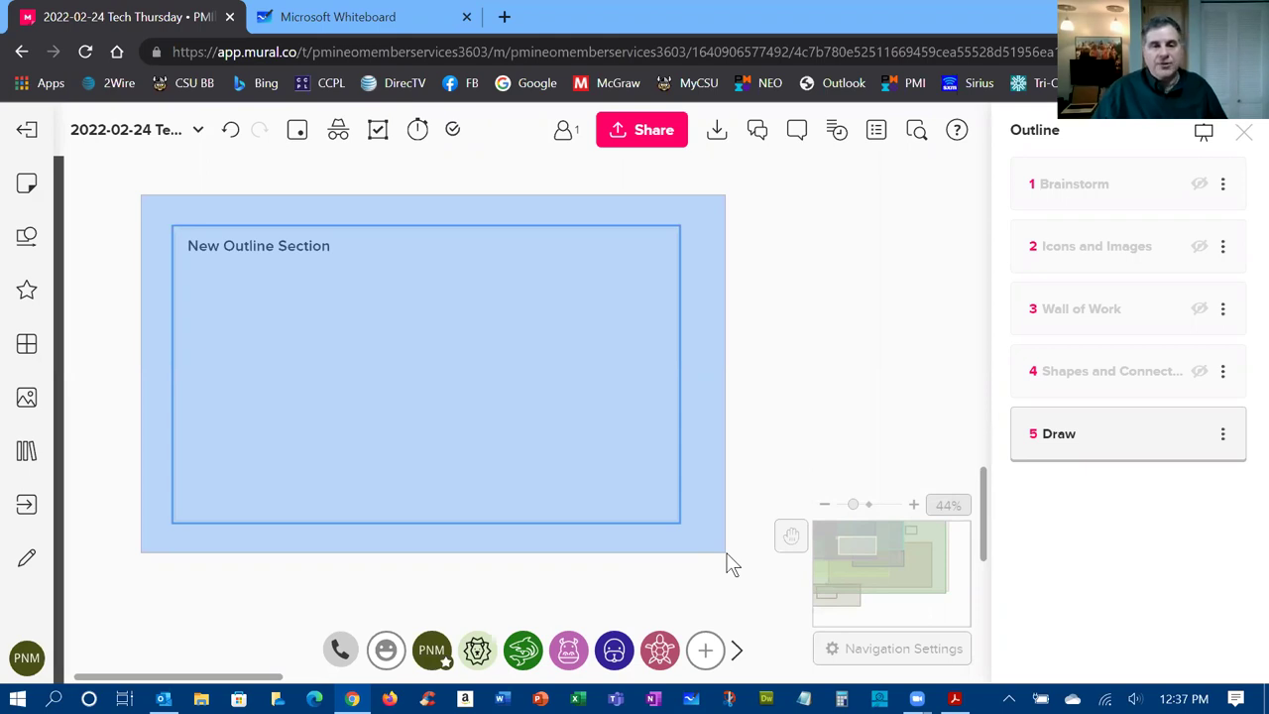
{"action": "left_click_drag", "start_coordinate": [727, 554], "coordinate": [726, 554]}
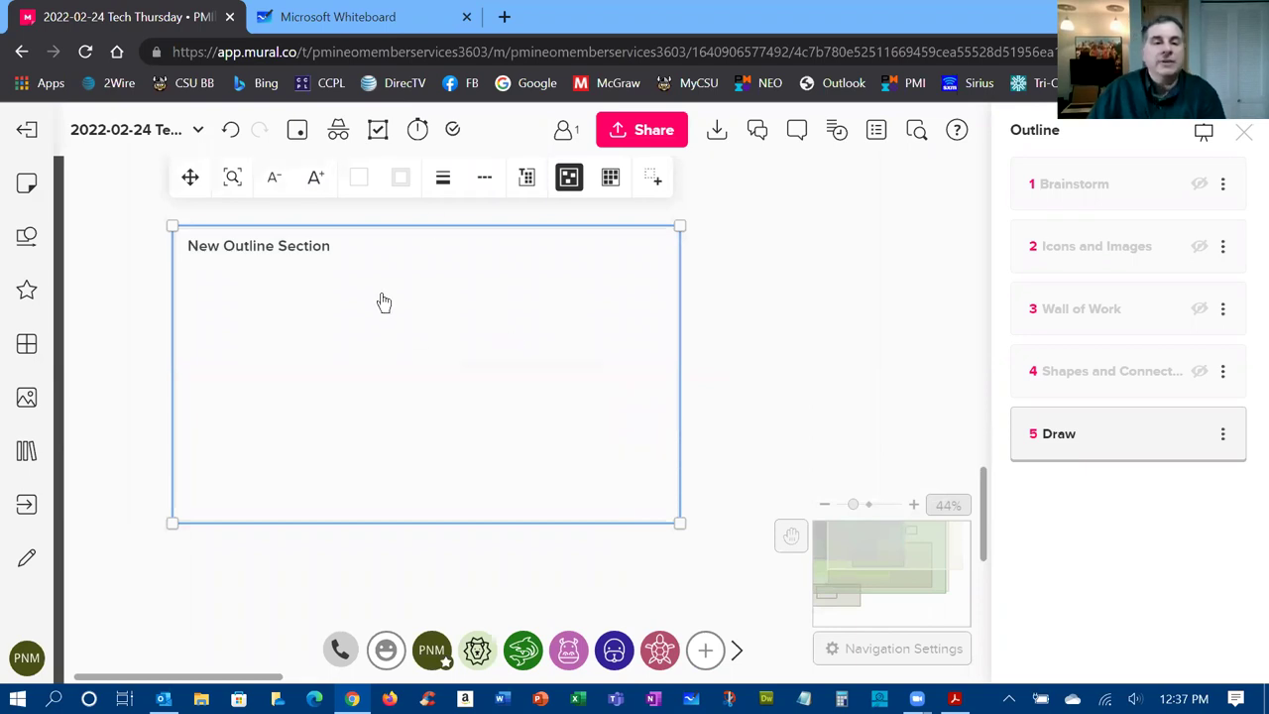
{"action": "right_click", "coordinate": [577, 290]}
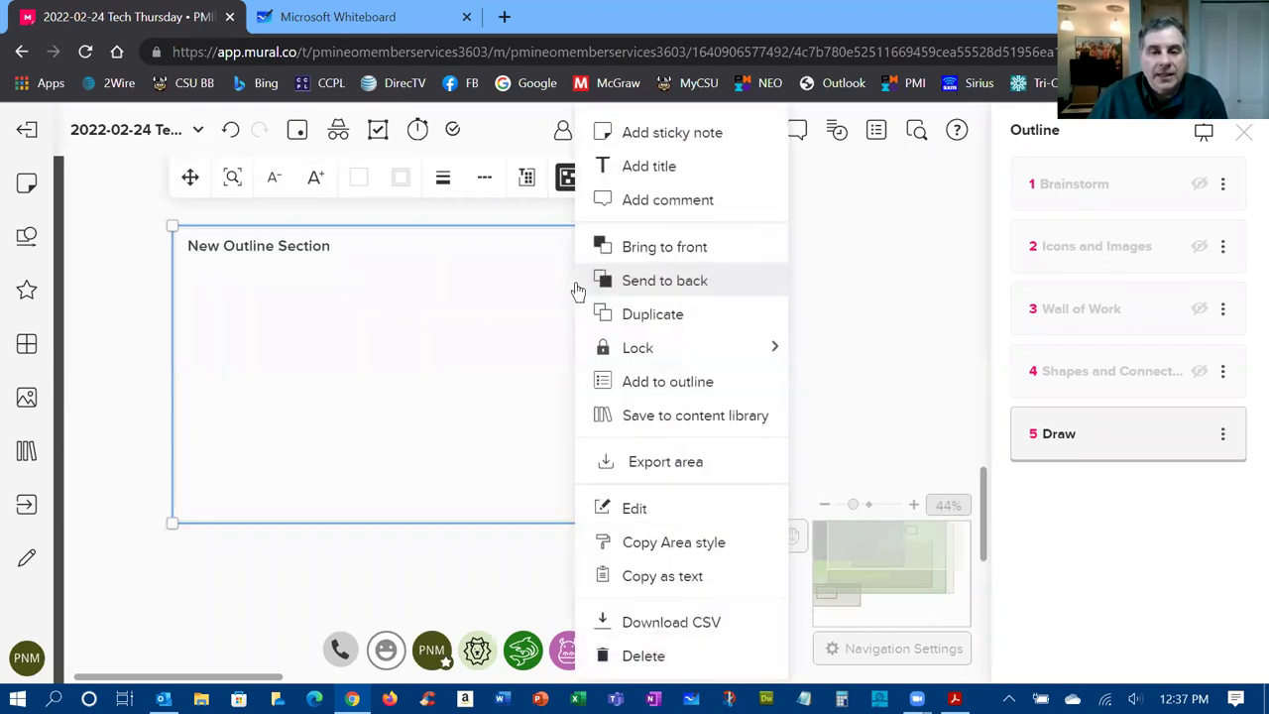
Add the area to the outline as step 6 with instructions 'Type in the name of your pet and breed'
{"action": "left_click", "coordinate": [656, 382]}
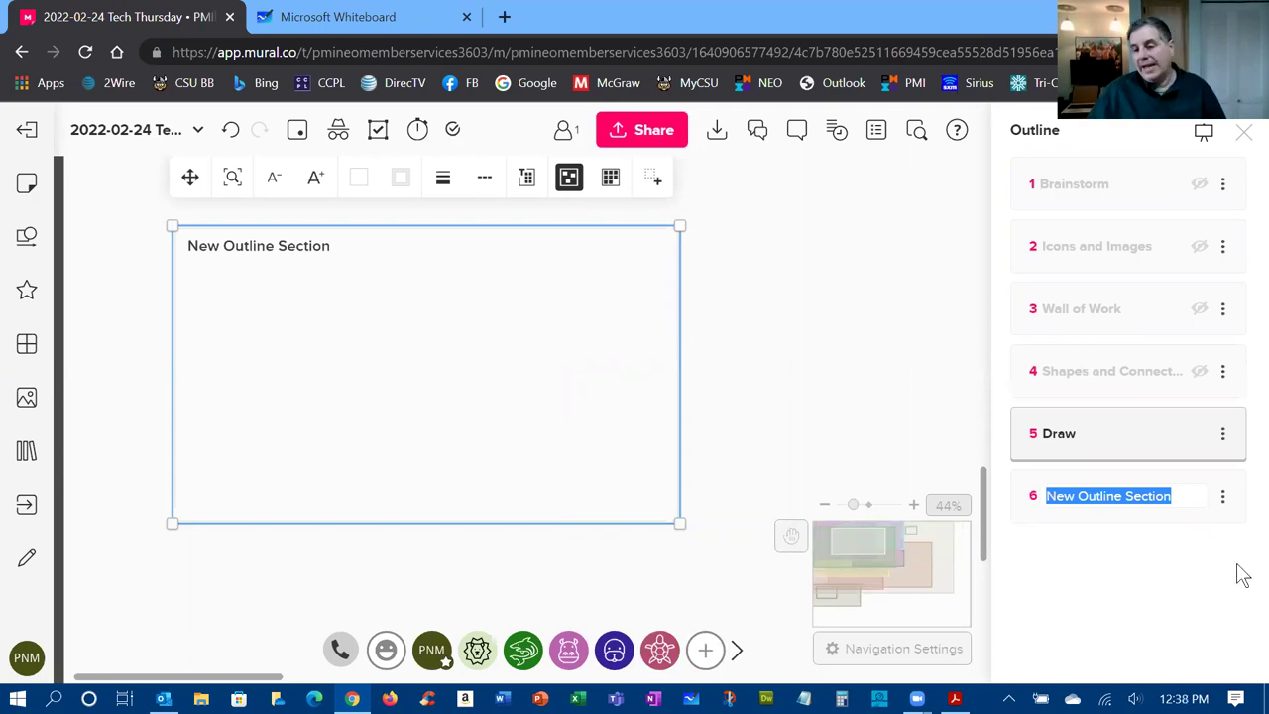
{"action": "left_click", "coordinate": [1223, 498]}
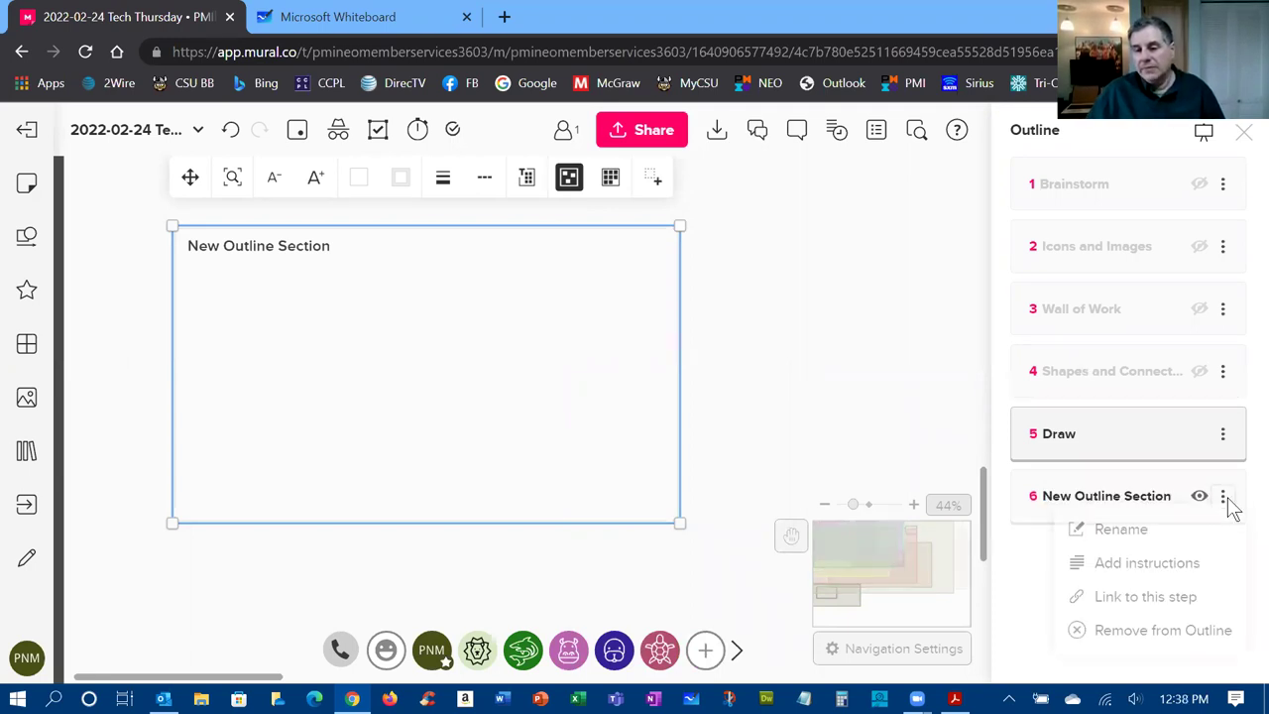
{"action": "left_click", "coordinate": [1162, 557]}
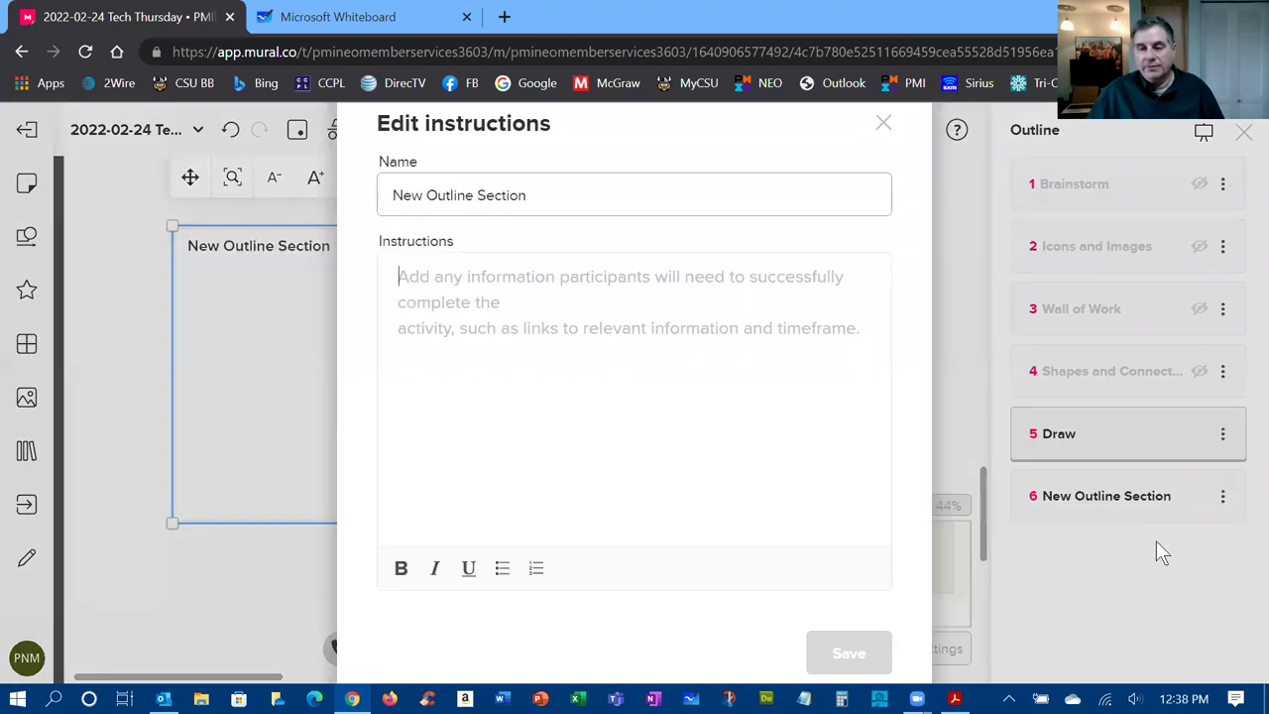
{"action": "left_click", "coordinate": [493, 275]}
{"action": "type", "text": "Type in the name of your "}
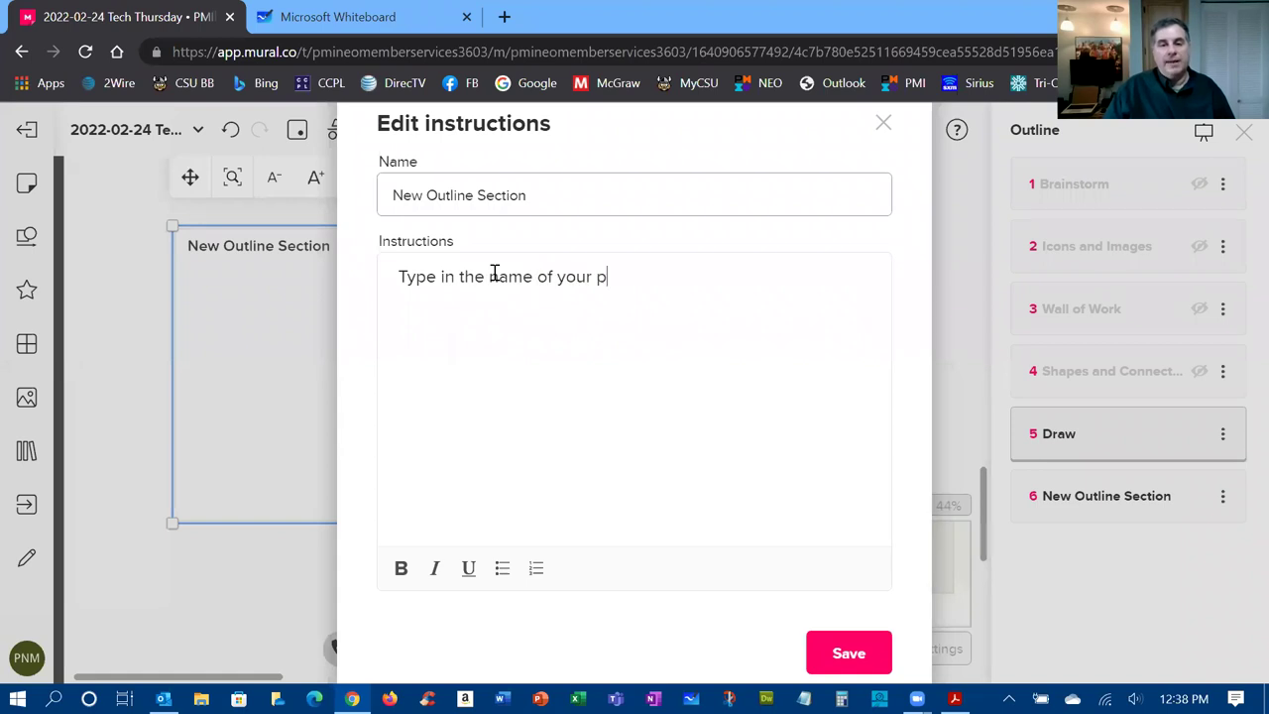
{"action": "type", "text": "pet and breed"}
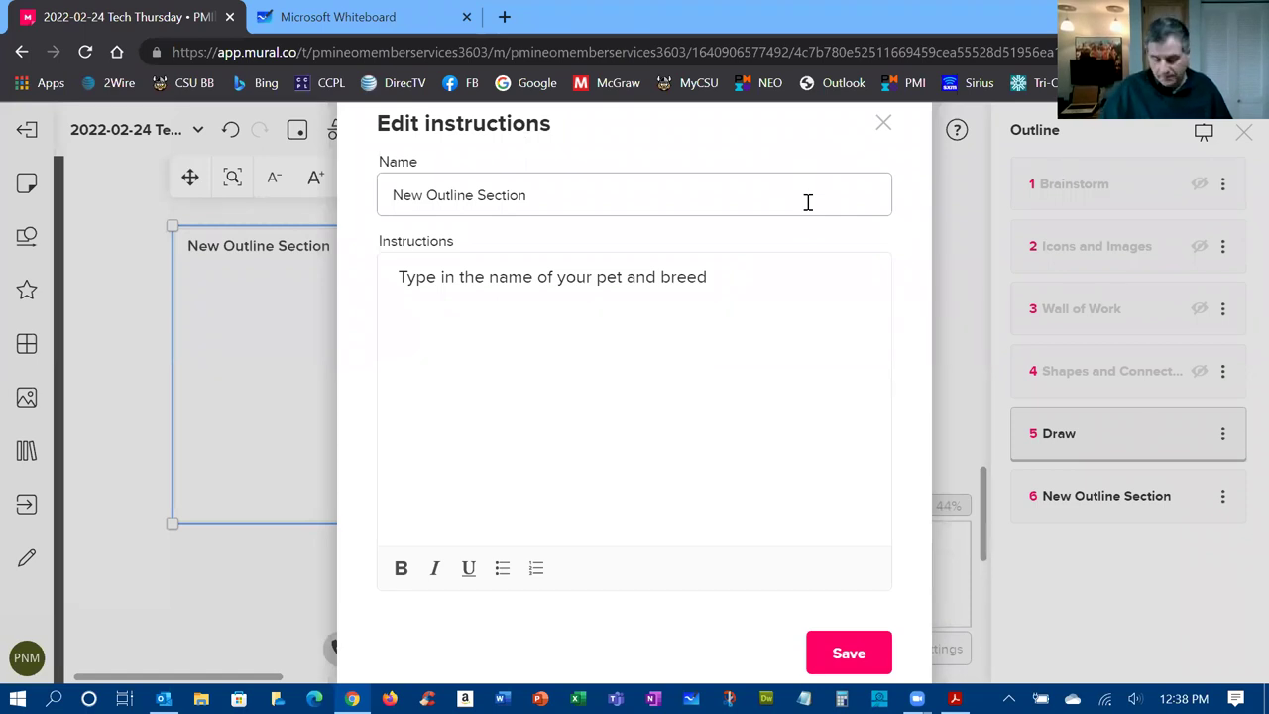
{"action": "key", "text": "Escape"}
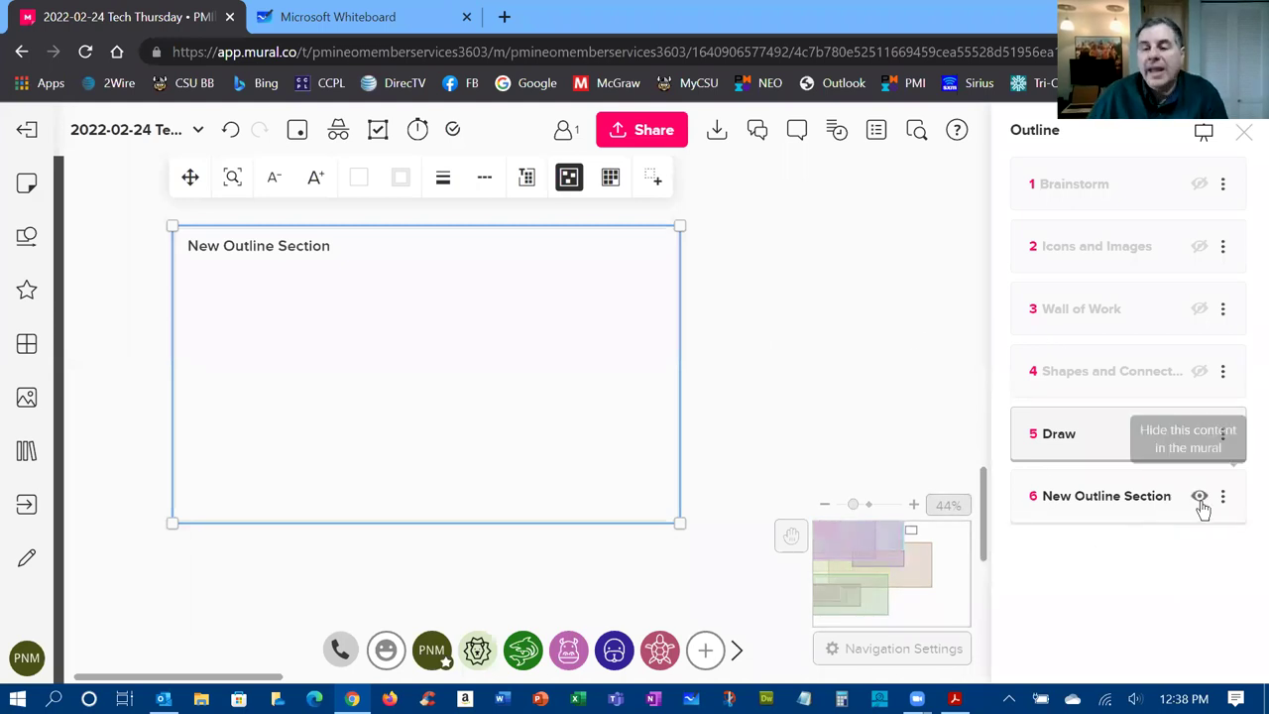
Toggle the section's visibility off and on, then move it from sixth to third in the outline
{"action": "left_click", "coordinate": [1201, 500]}
{"action": "left_click", "coordinate": [1200, 499]}
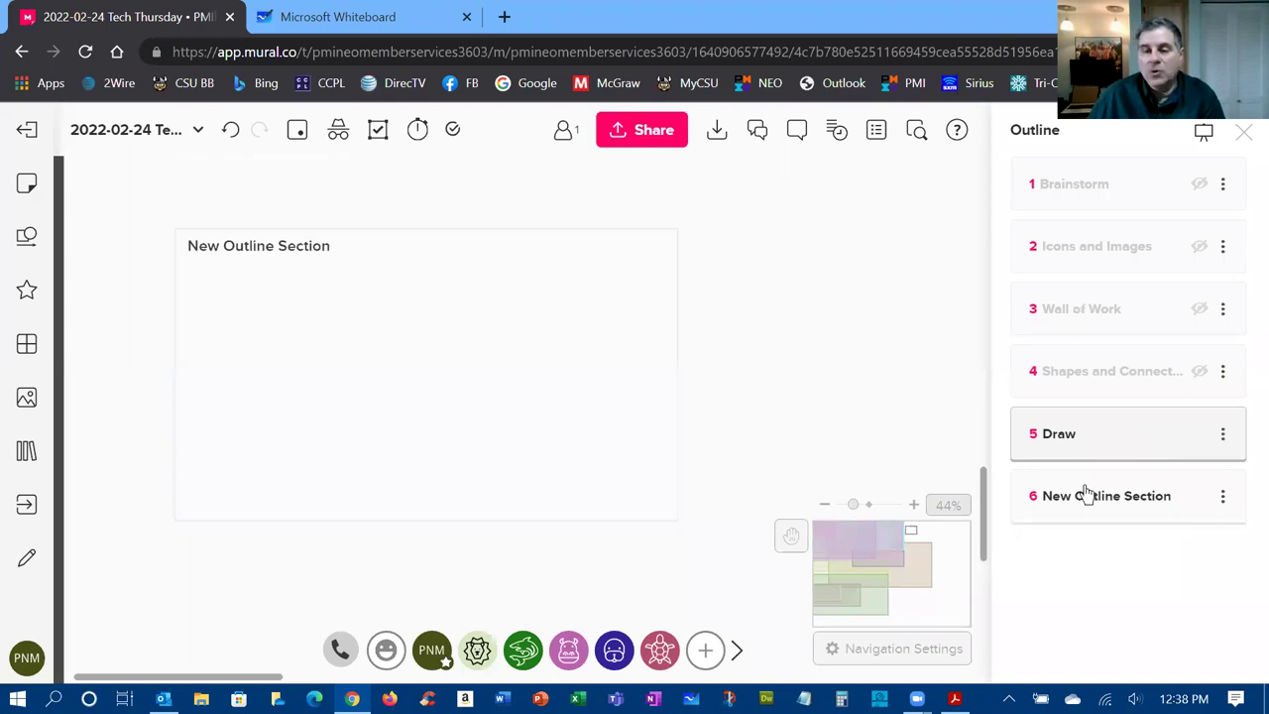
{"action": "left_click_drag", "start_coordinate": [1085, 495], "coordinate": [1087, 297]}
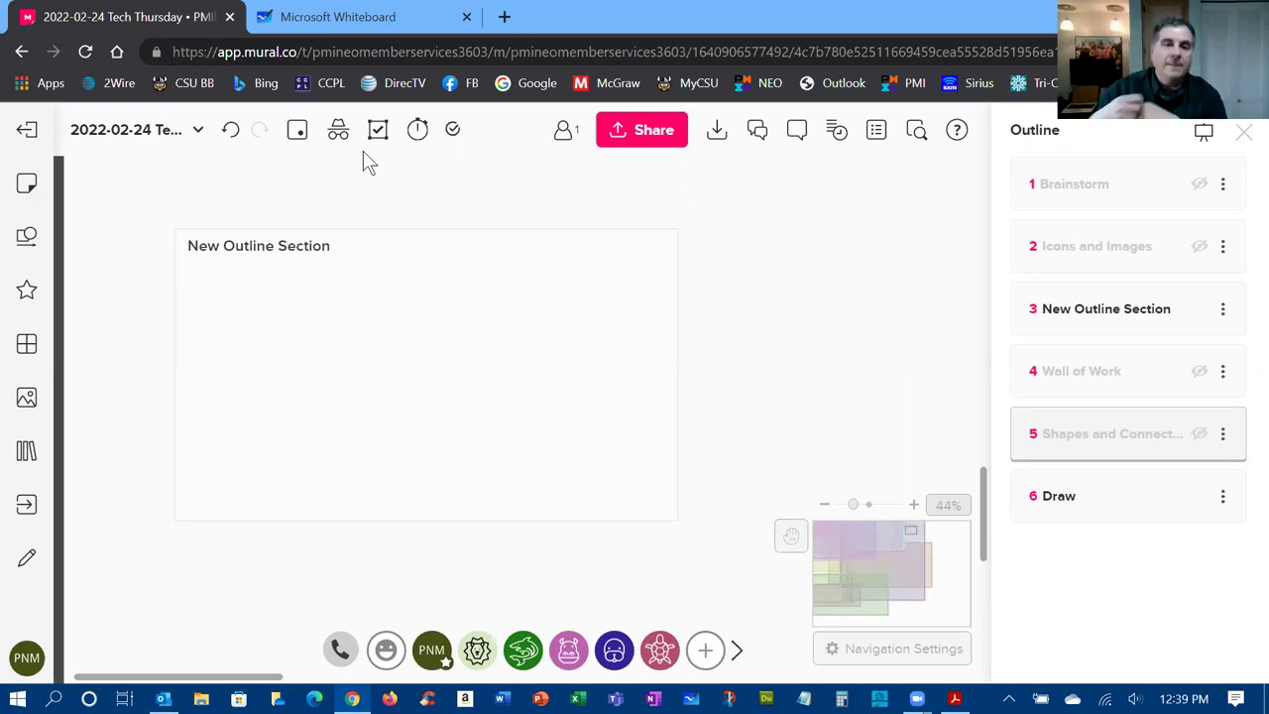
Preview the timer's sound options and close the timer without starting it
{"action": "left_click", "coordinate": [417, 130]}
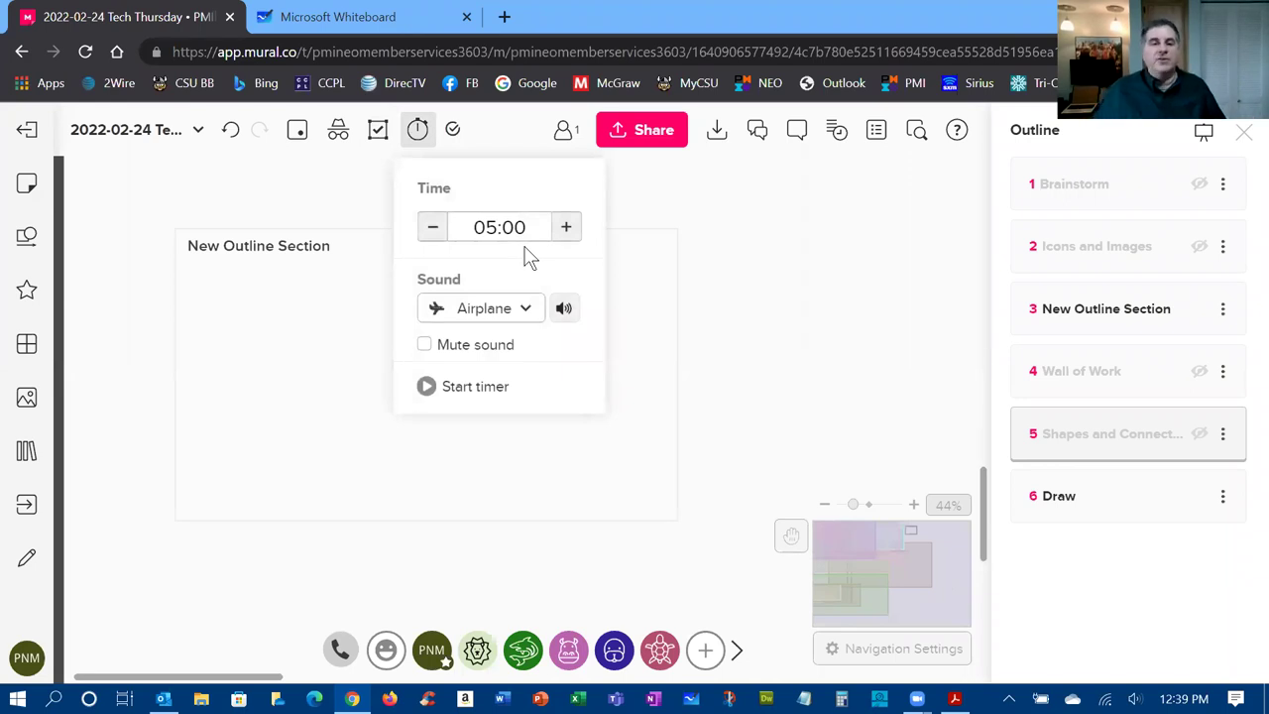
{"action": "left_click", "coordinate": [526, 310]}
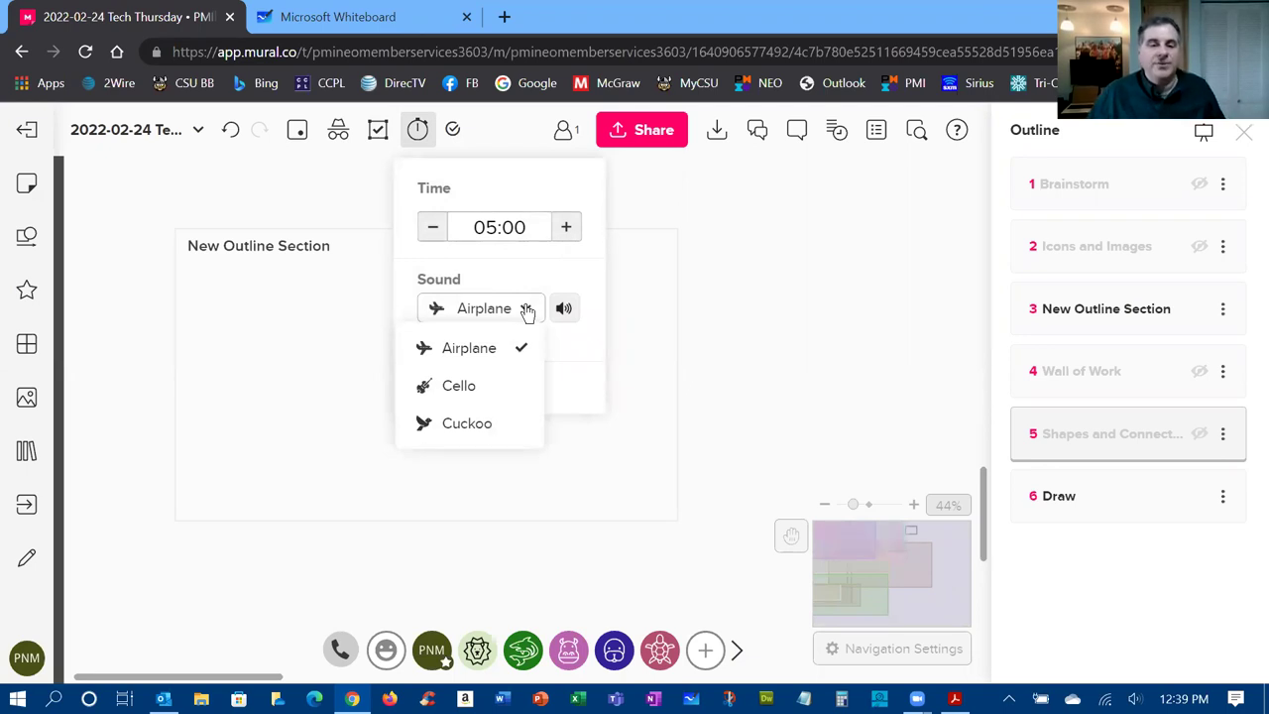
{"action": "left_click", "coordinate": [572, 272]}
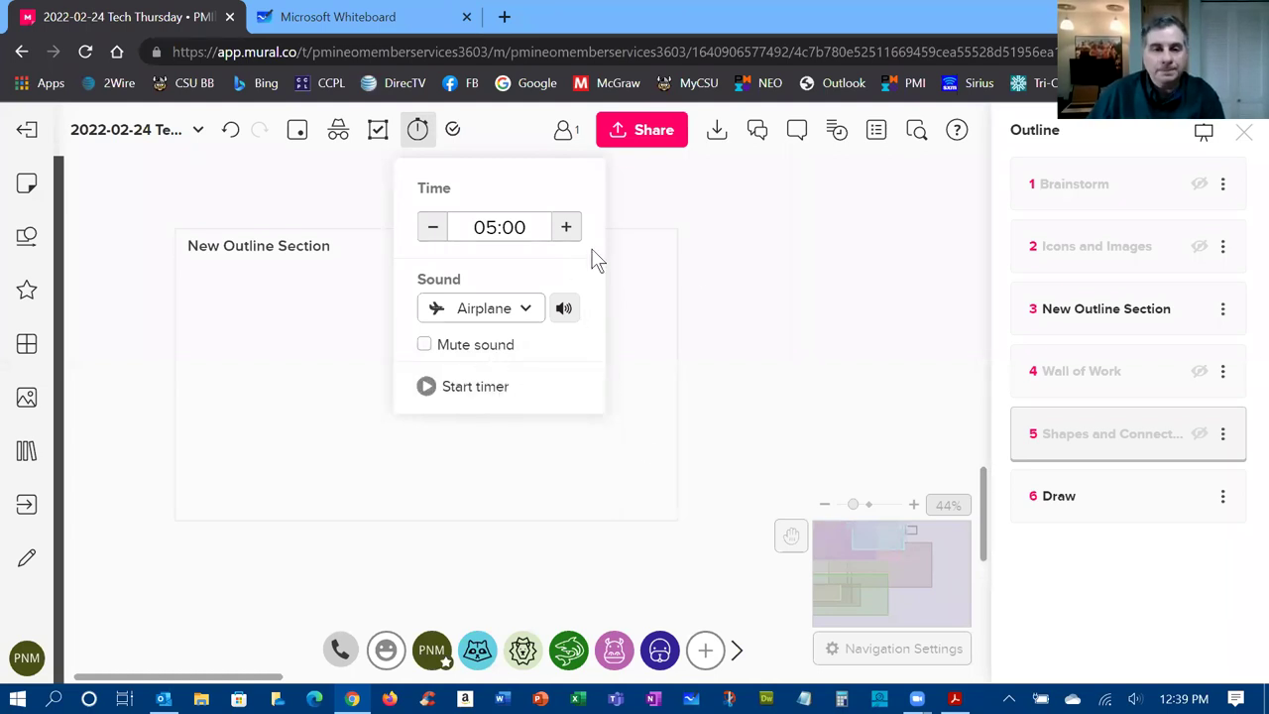
{"action": "left_click", "coordinate": [751, 223]}
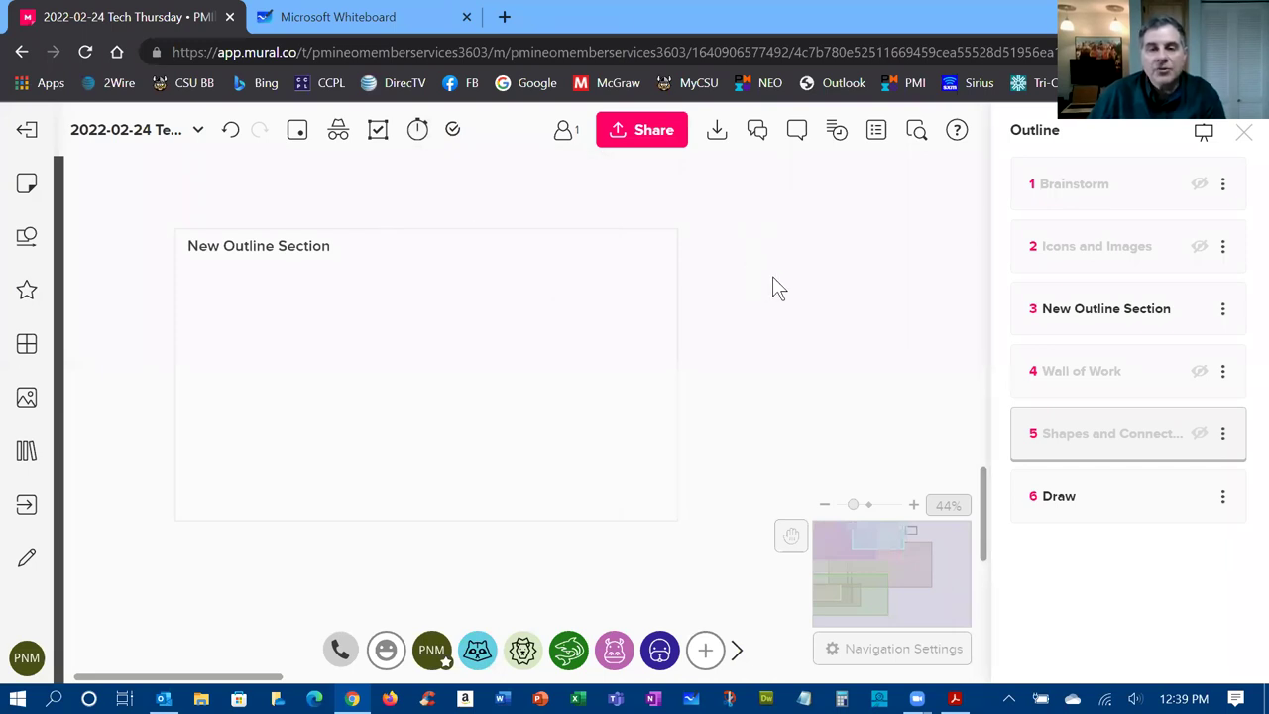
Open the mural's Share settings and view the Visitors link permissions
{"action": "left_click", "coordinate": [644, 132]}
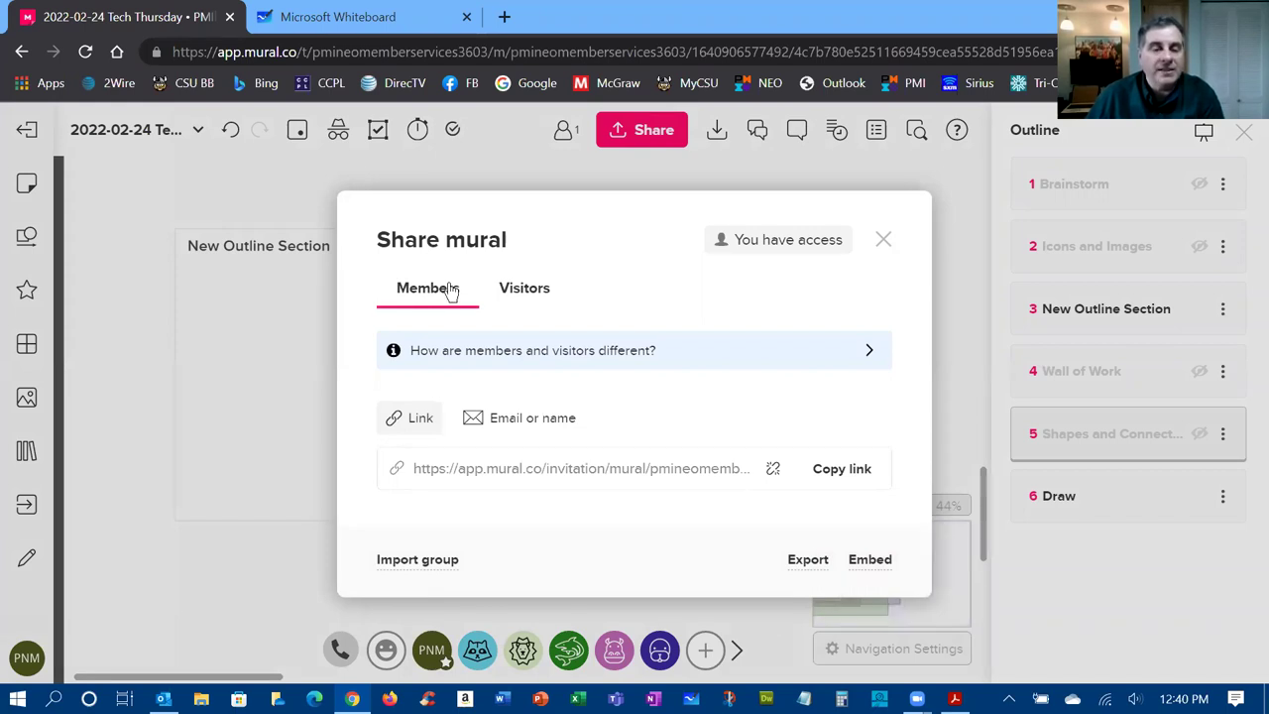
{"action": "left_click", "coordinate": [525, 290]}
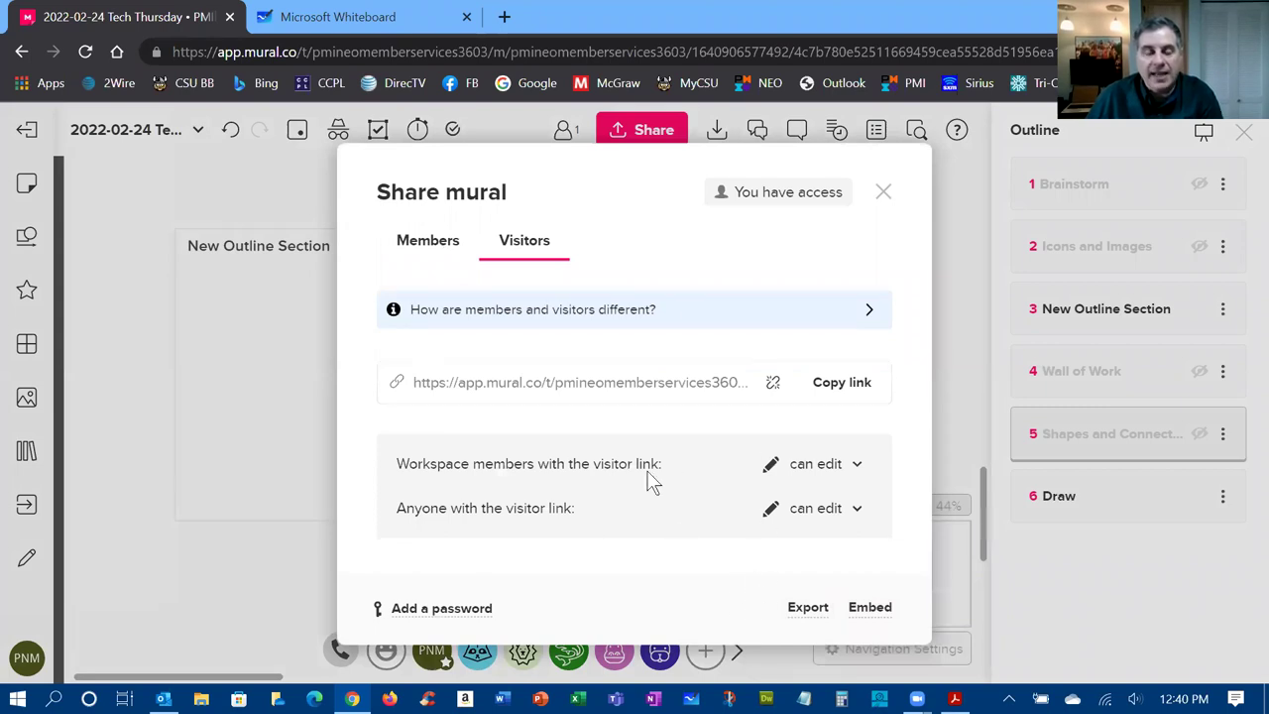
Close the Share dialog and show the export menu with PDF, PNG image, ZIP and Embed options
{"action": "left_click", "coordinate": [883, 196]}
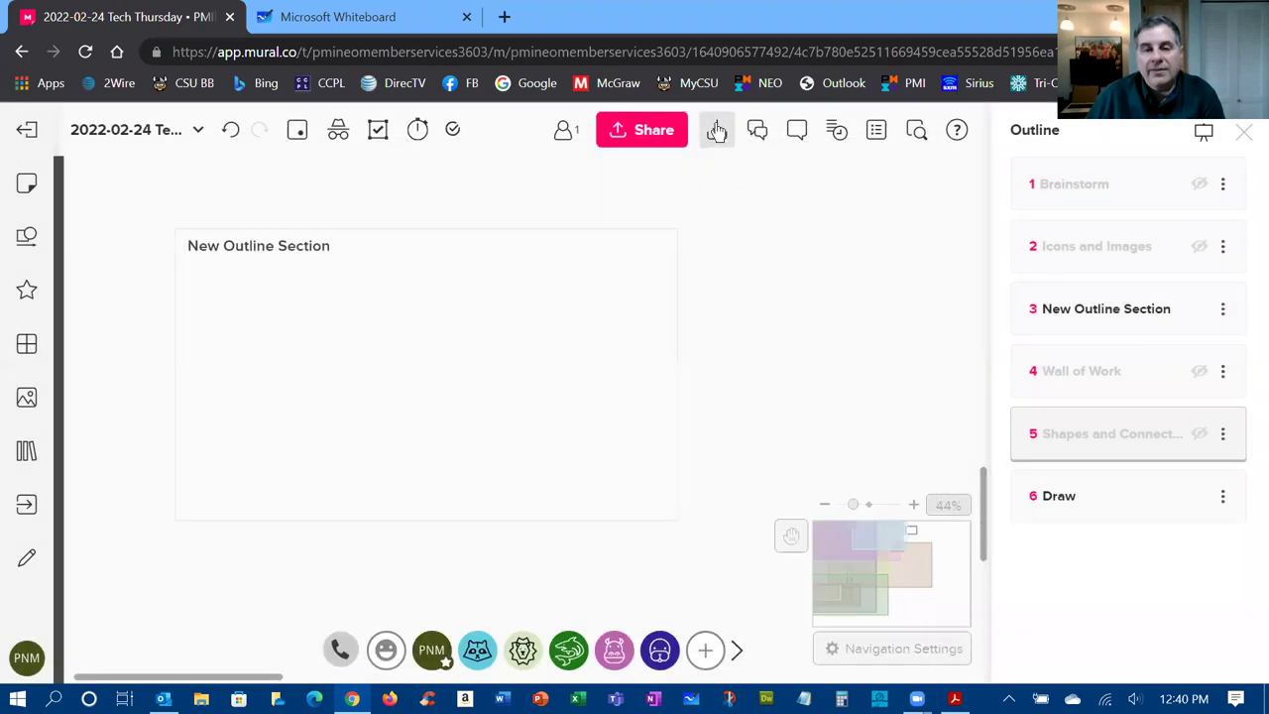
{"action": "left_click", "coordinate": [716, 132]}
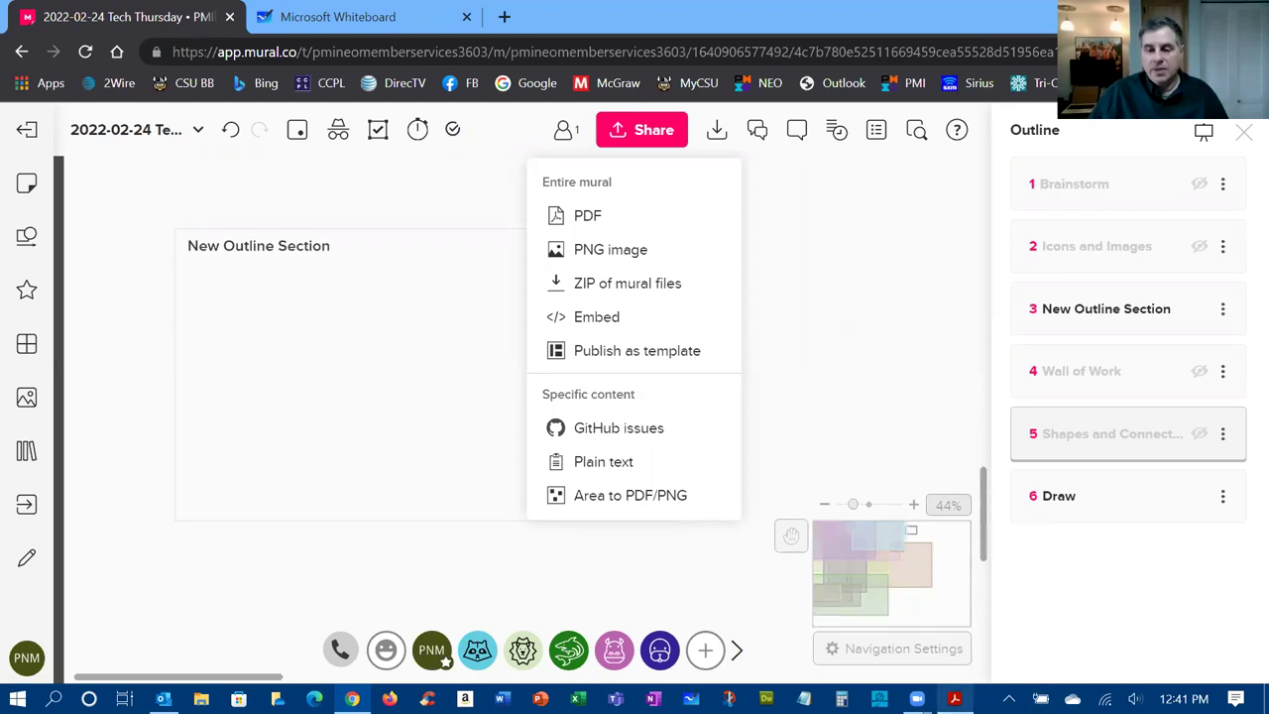
{"action": "mouse_move", "coordinate": [954, 699]}
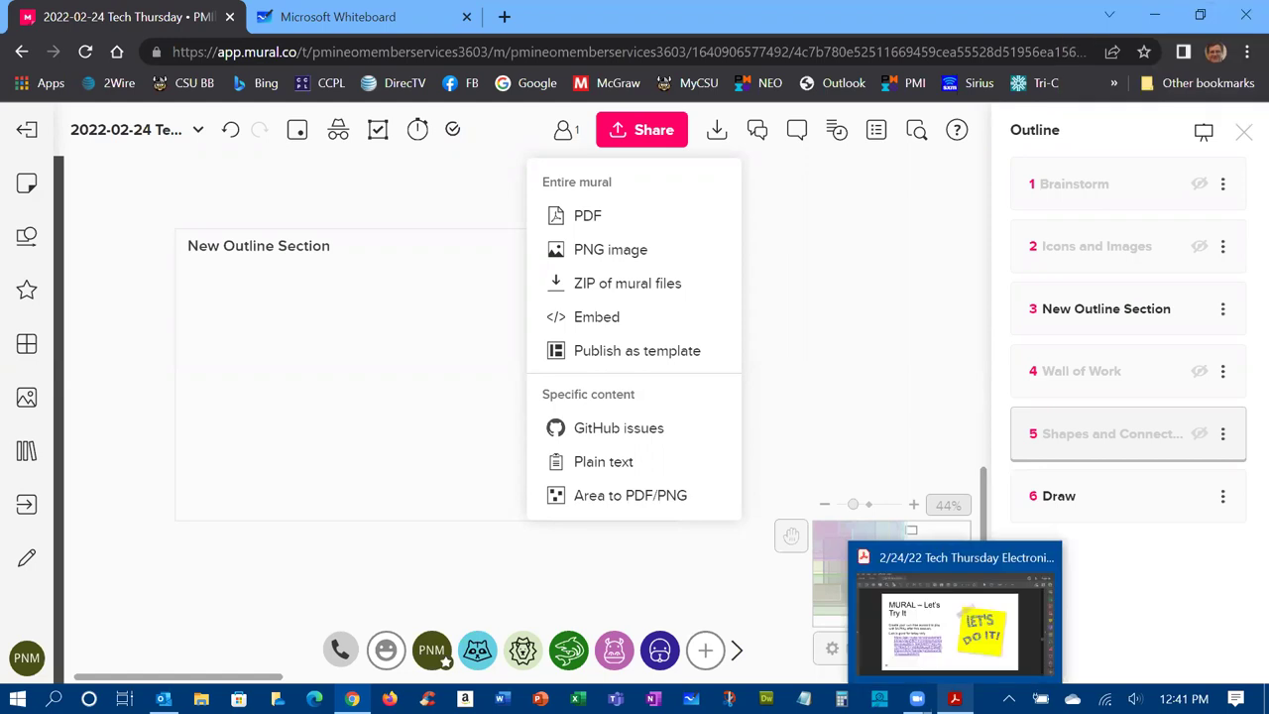
Switch to the presentation PDF in Acrobat Reader and scroll on to page 19, the Microsoft Whiteboard slide
{"action": "left_click", "coordinate": [966, 555]}
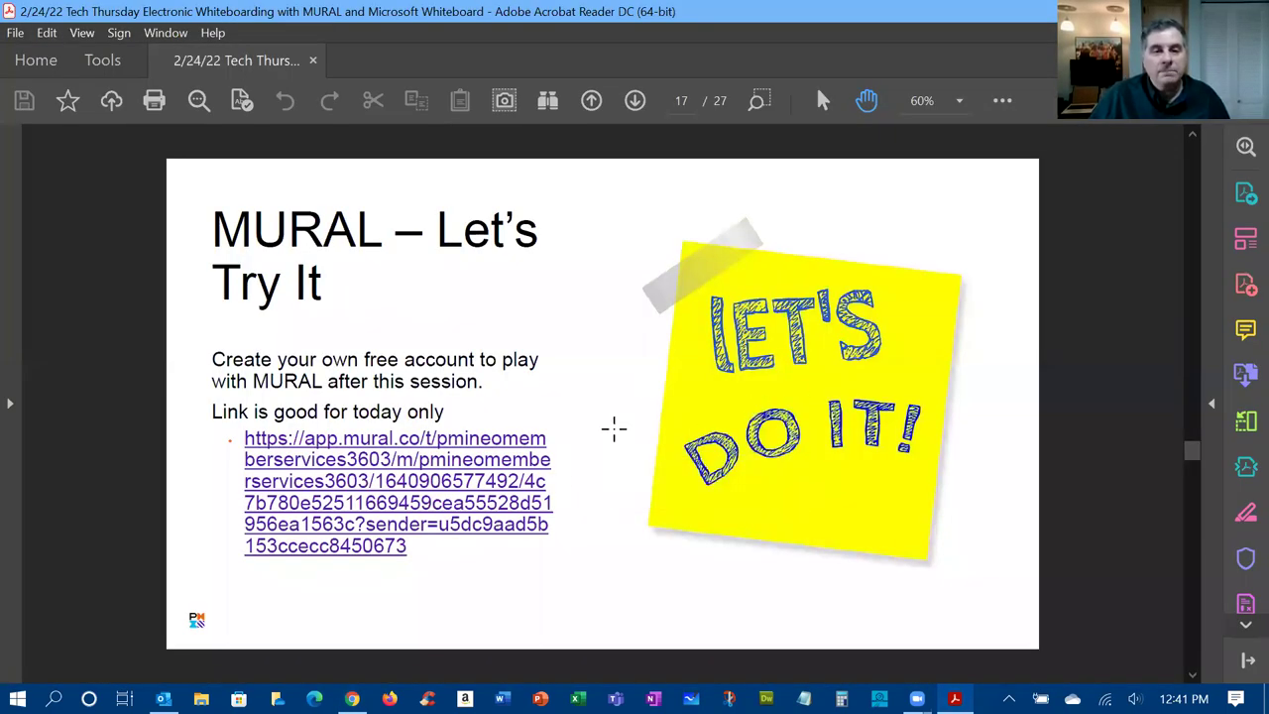
{"action": "scroll", "coordinate": [614, 429], "scroll_direction": "down", "scroll_amount": 2}
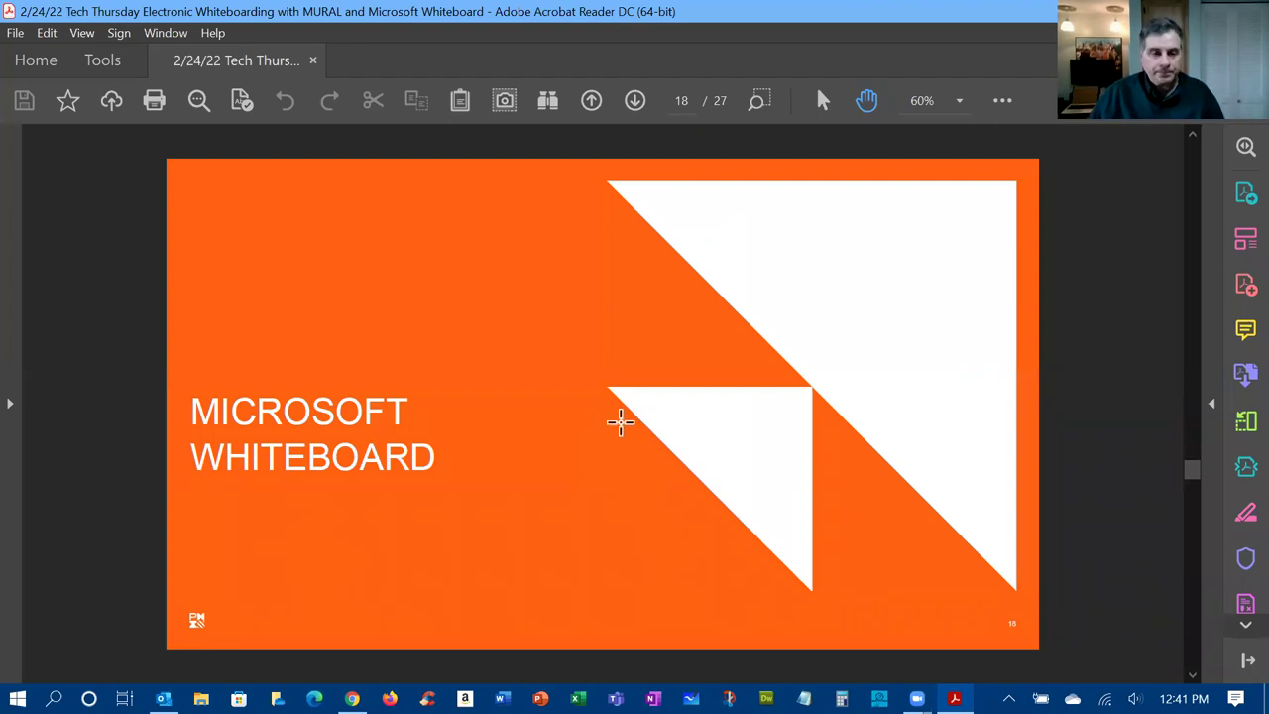
{"action": "scroll", "coordinate": [621, 423], "scroll_direction": "down", "scroll_amount": 2}
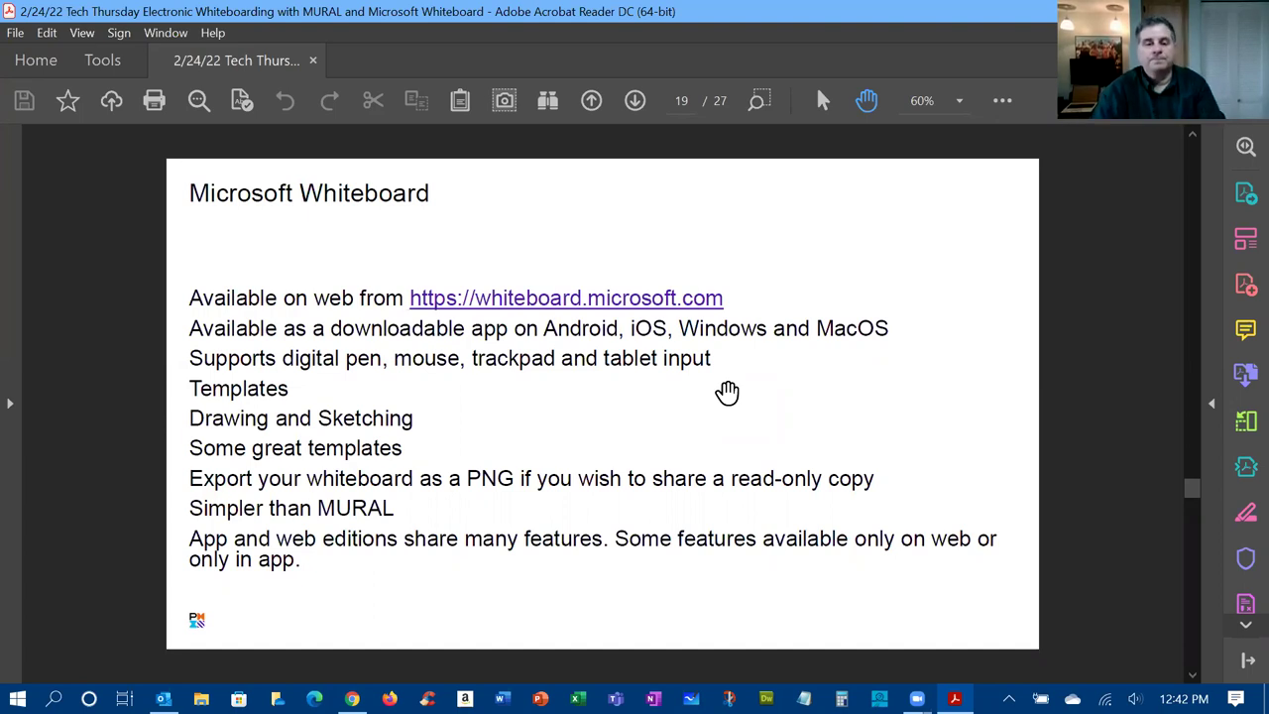
Advance past the Templates and Features slides to page 22, 'Microsoft Whiteboard – Let's Try It!'
{"action": "key", "text": "Right"}
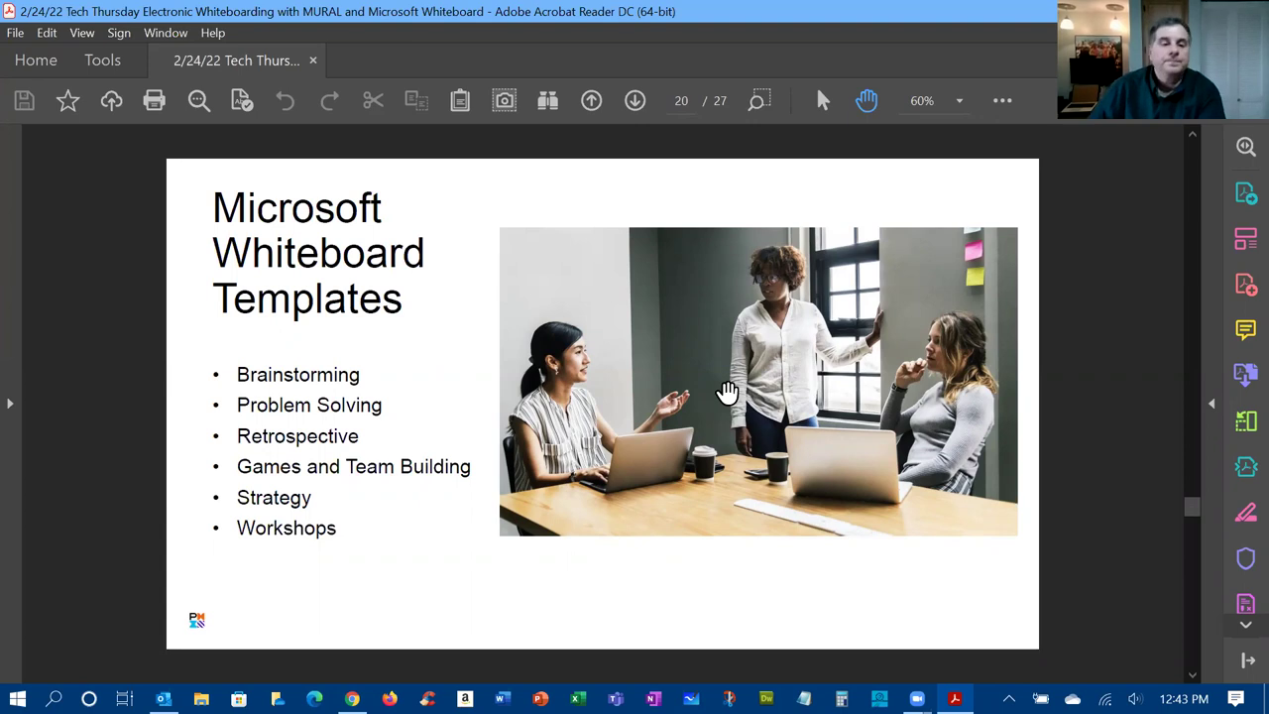
{"action": "key", "text": "Right"}
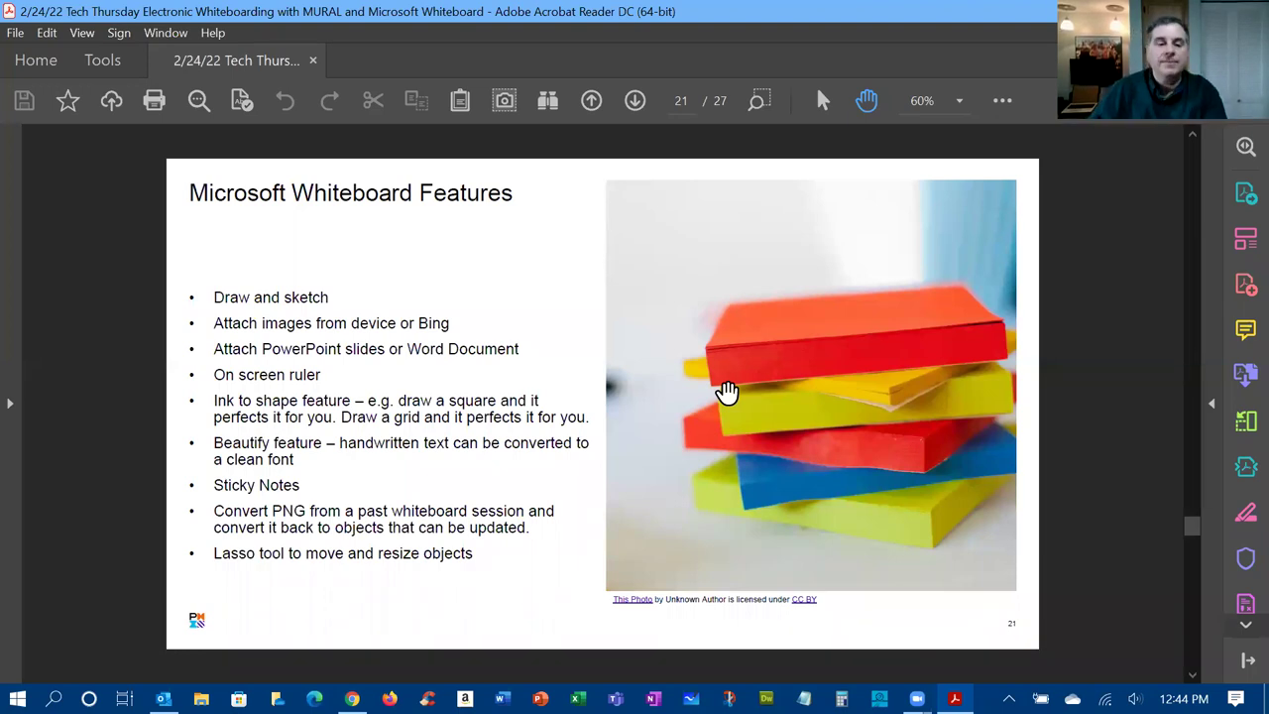
{"action": "scroll", "coordinate": [727, 392], "scroll_direction": "down", "scroll_amount": 1}
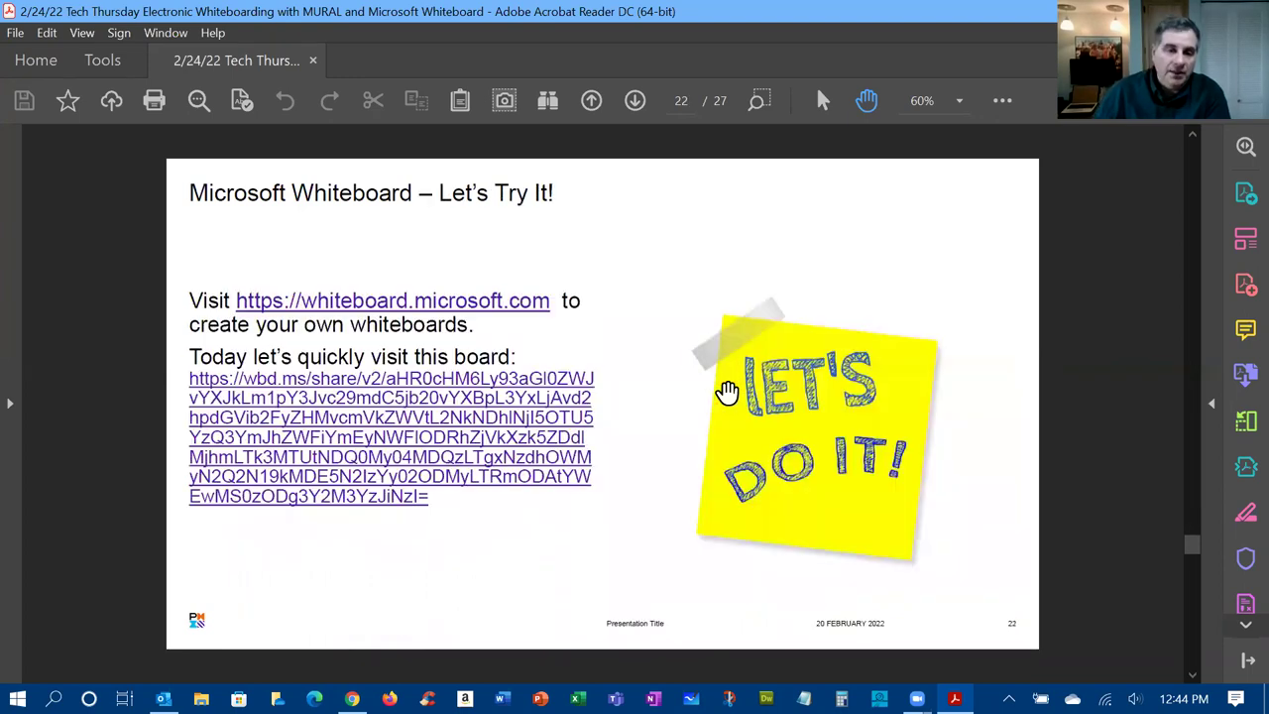
In the browser's Whiteboard board list, open the 2022-02-24 Tech Thursday board
{"action": "left_click", "coordinate": [352, 699]}
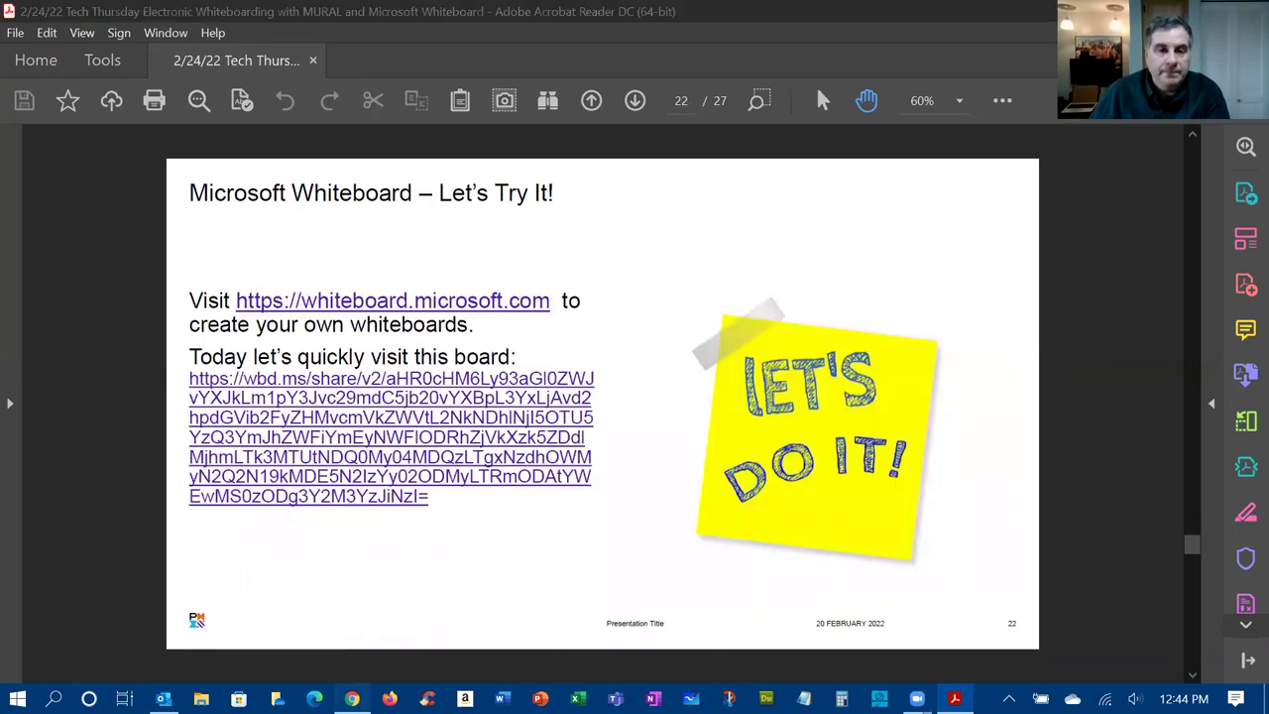
{"action": "left_click", "coordinate": [378, 22]}
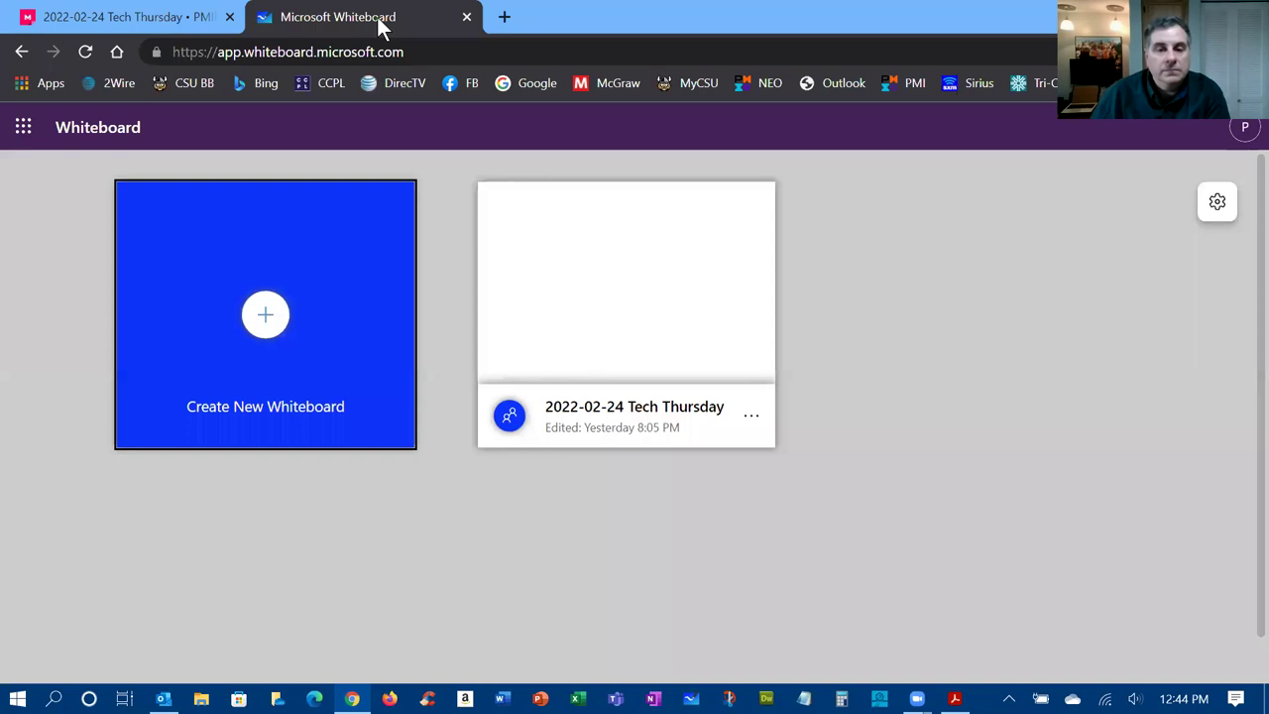
{"action": "left_click", "coordinate": [666, 309]}
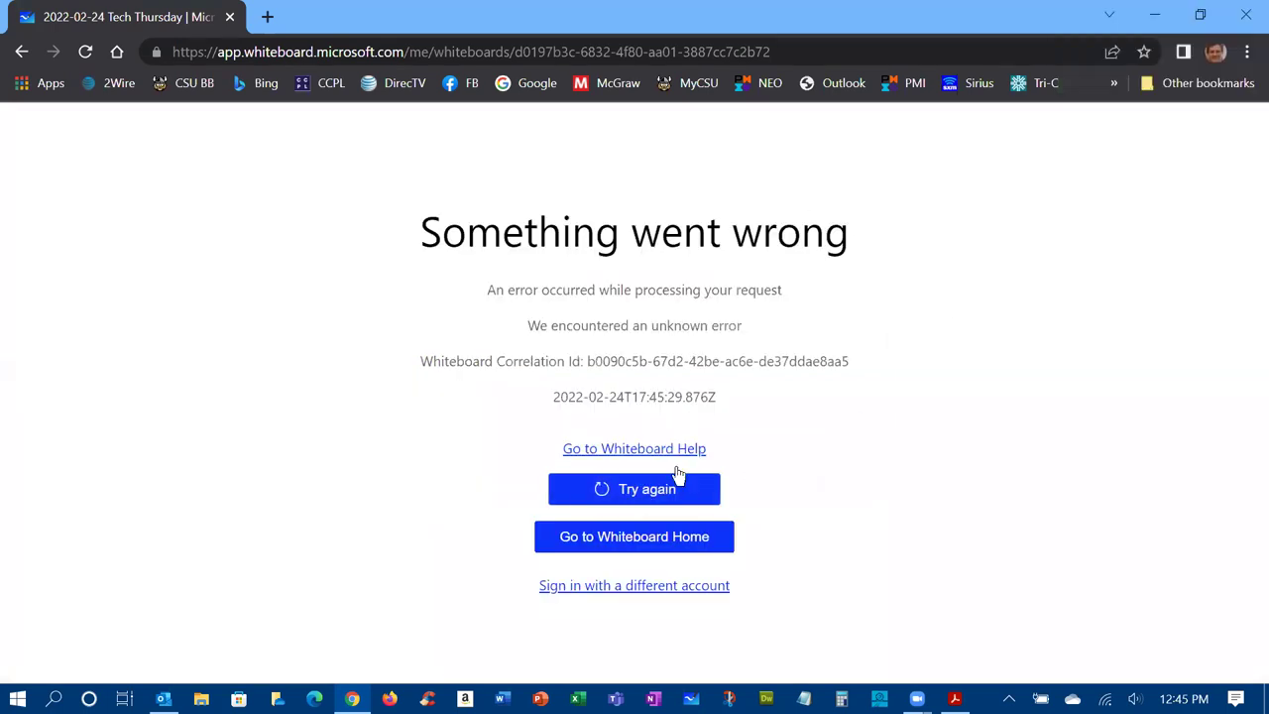
Retry loading the Tech Thursday board and dismiss the Create panel to reveal its blank canvas
{"action": "left_click", "coordinate": [644, 492]}
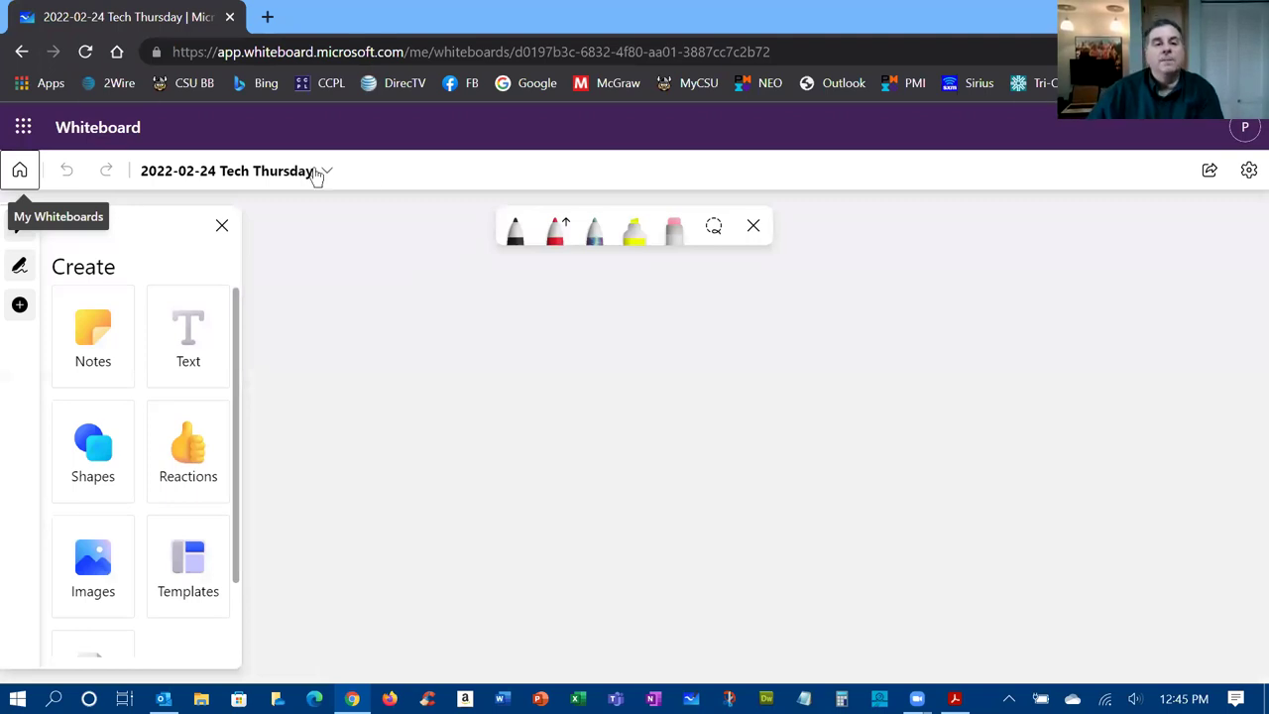
{"action": "left_click", "coordinate": [222, 227]}
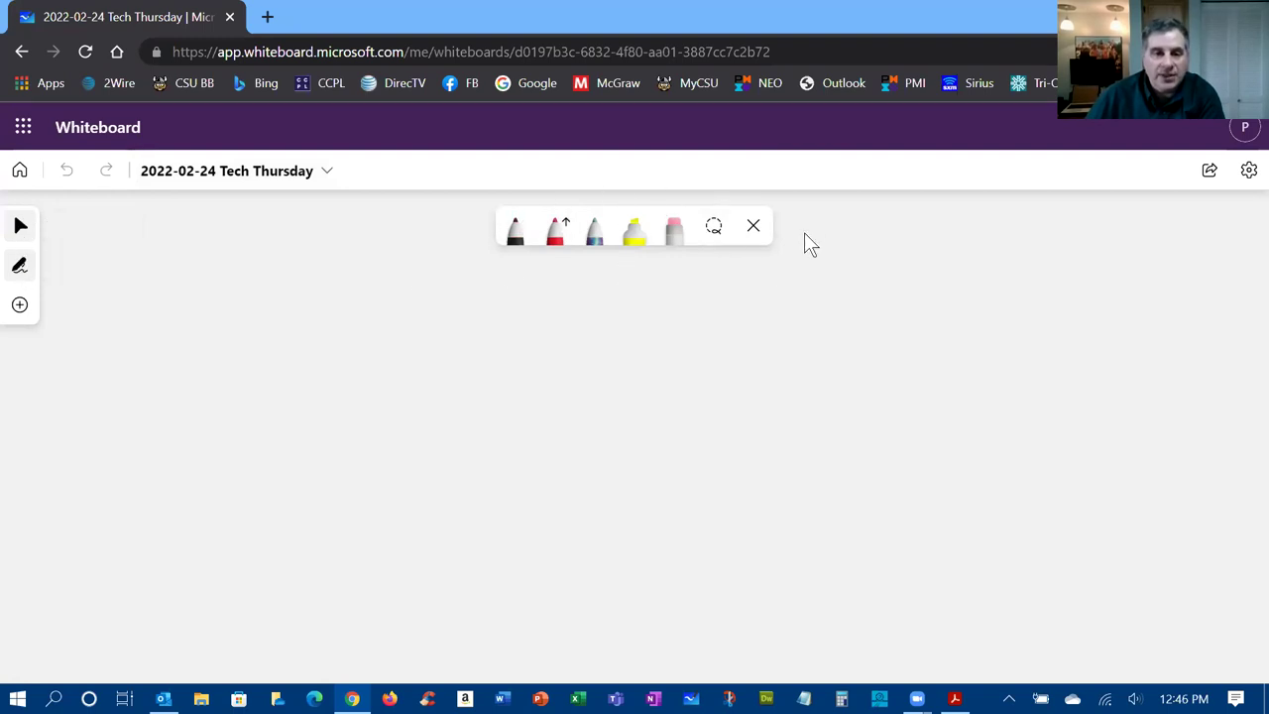
{"action": "left_click", "coordinate": [19, 272]}
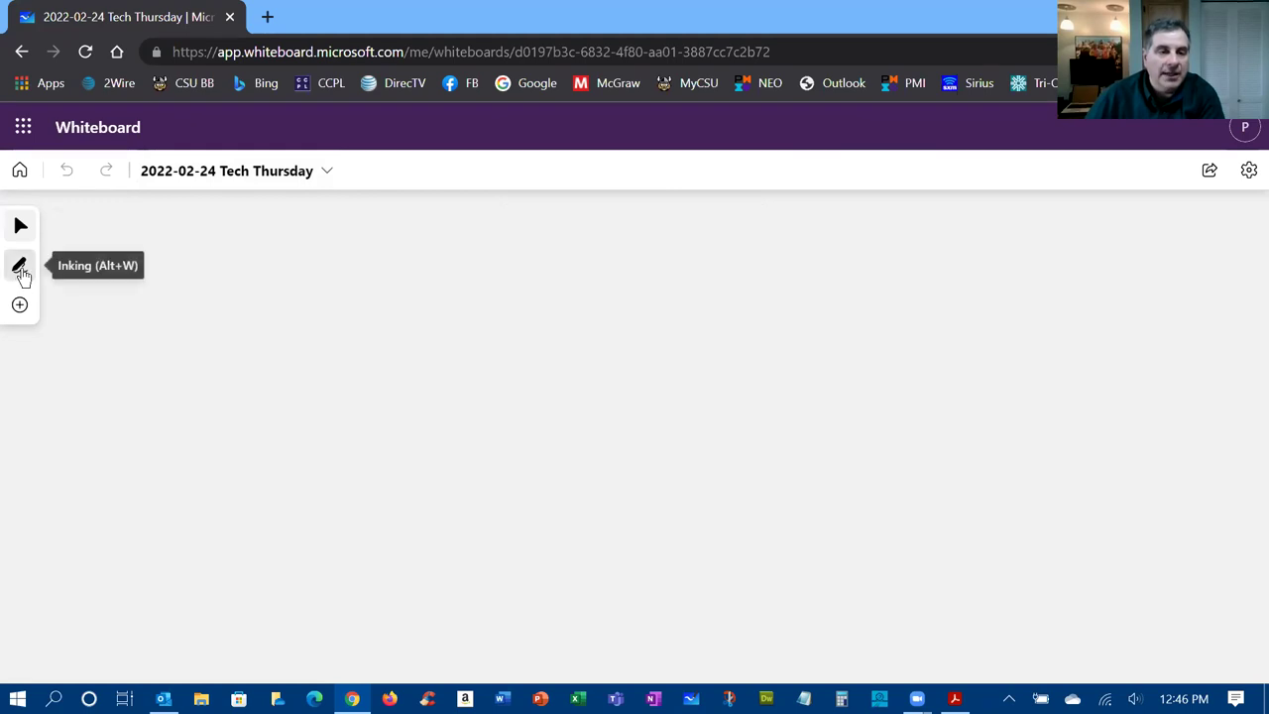
{"action": "left_click", "coordinate": [20, 270]}
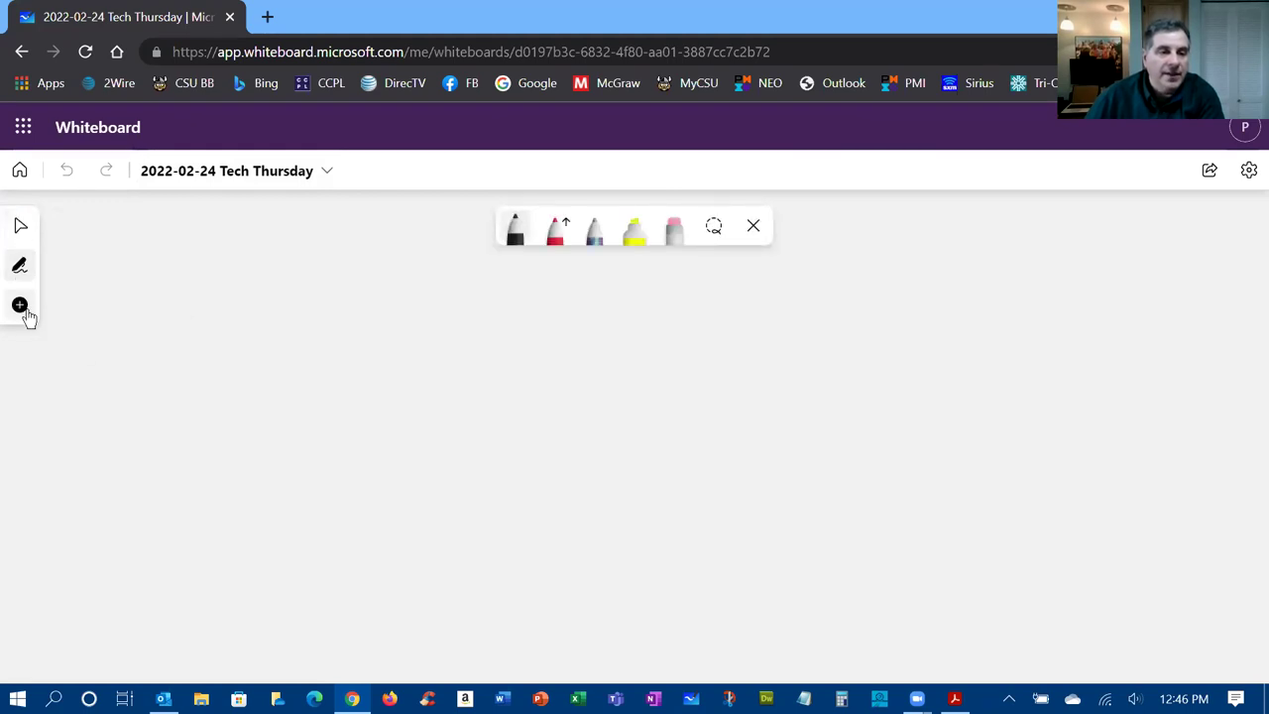
{"action": "left_click", "coordinate": [20, 307]}
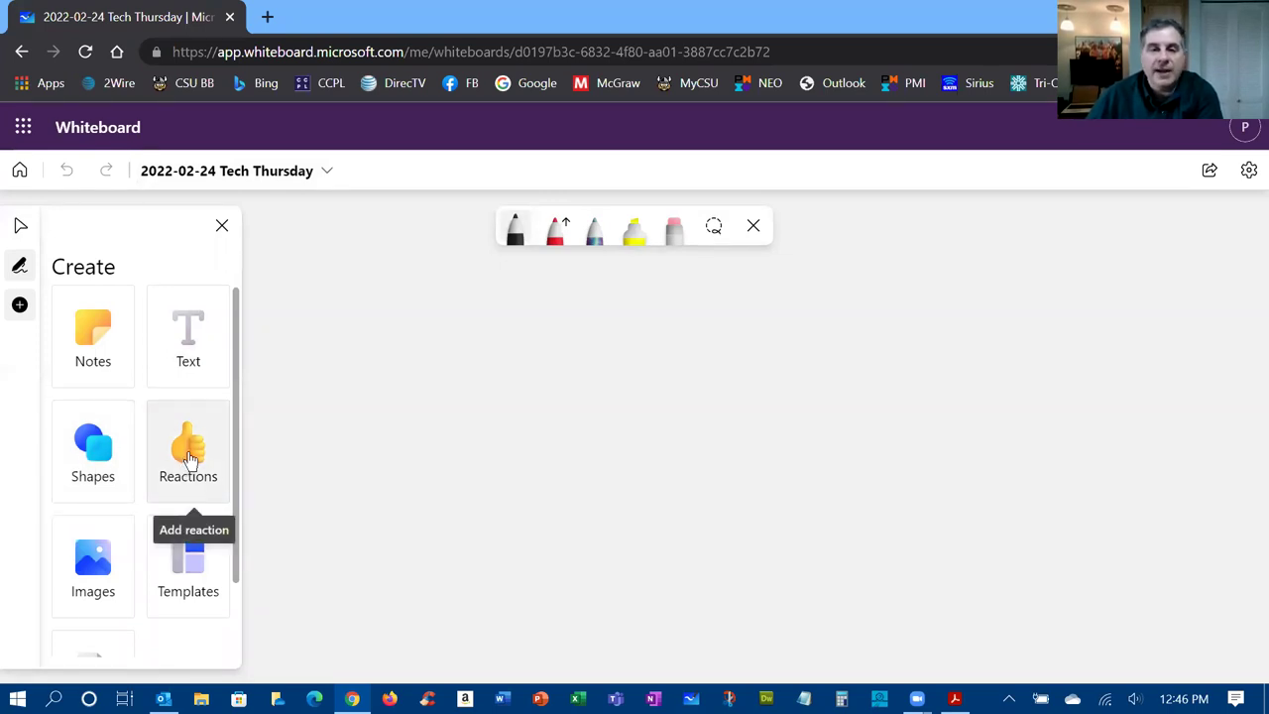
{"action": "left_click", "coordinate": [190, 458]}
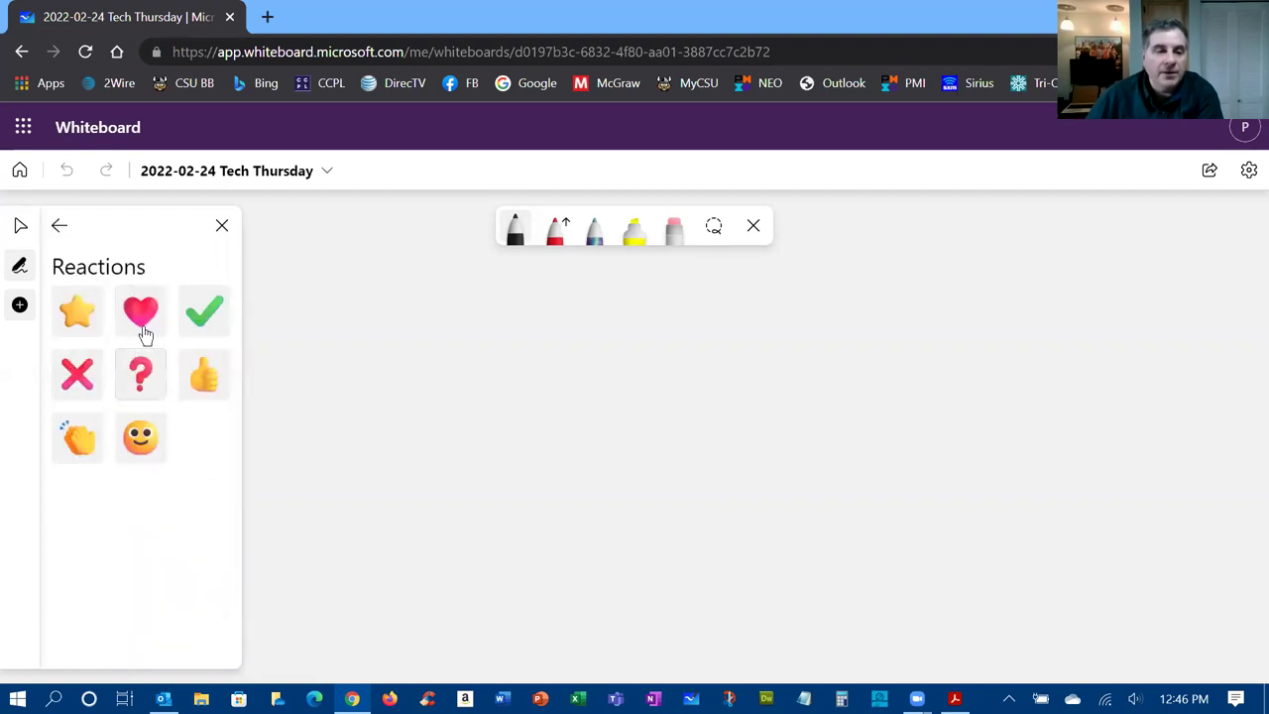
{"action": "left_click", "coordinate": [224, 230]}
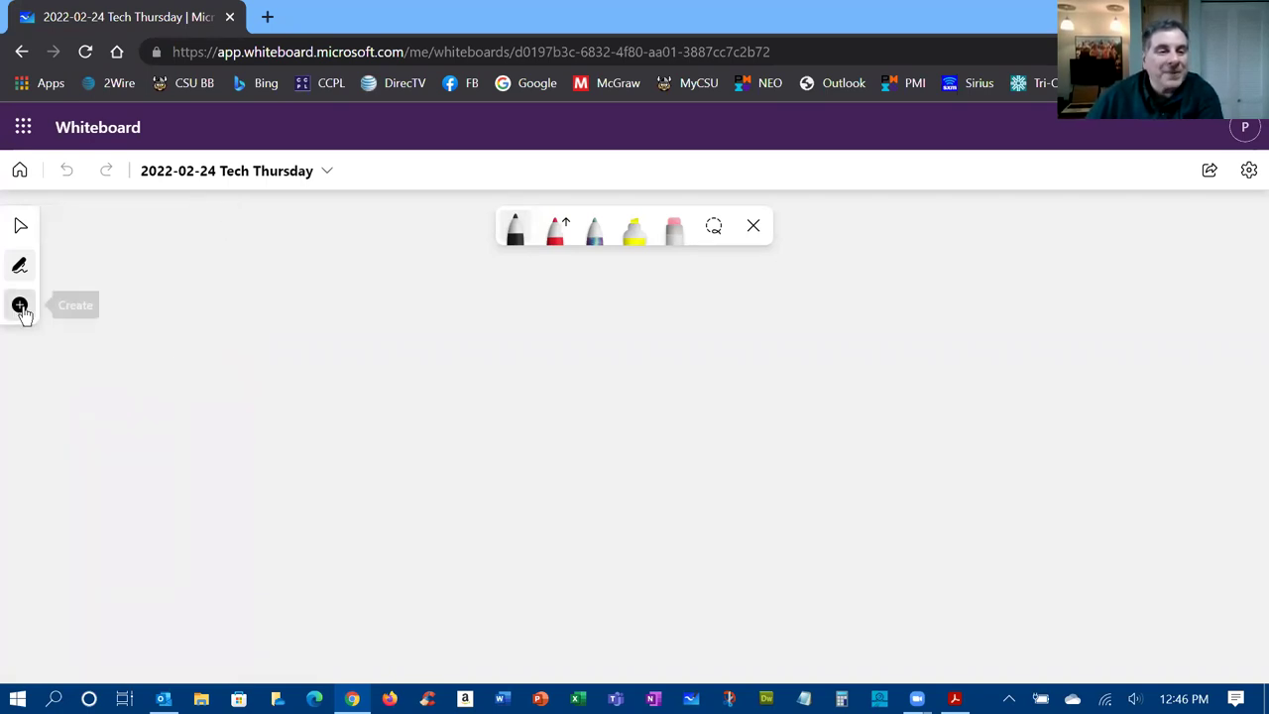
{"action": "left_click", "coordinate": [20, 305]}
{"action": "scroll", "coordinate": [164, 377], "scroll_direction": "down", "scroll_amount": 1}
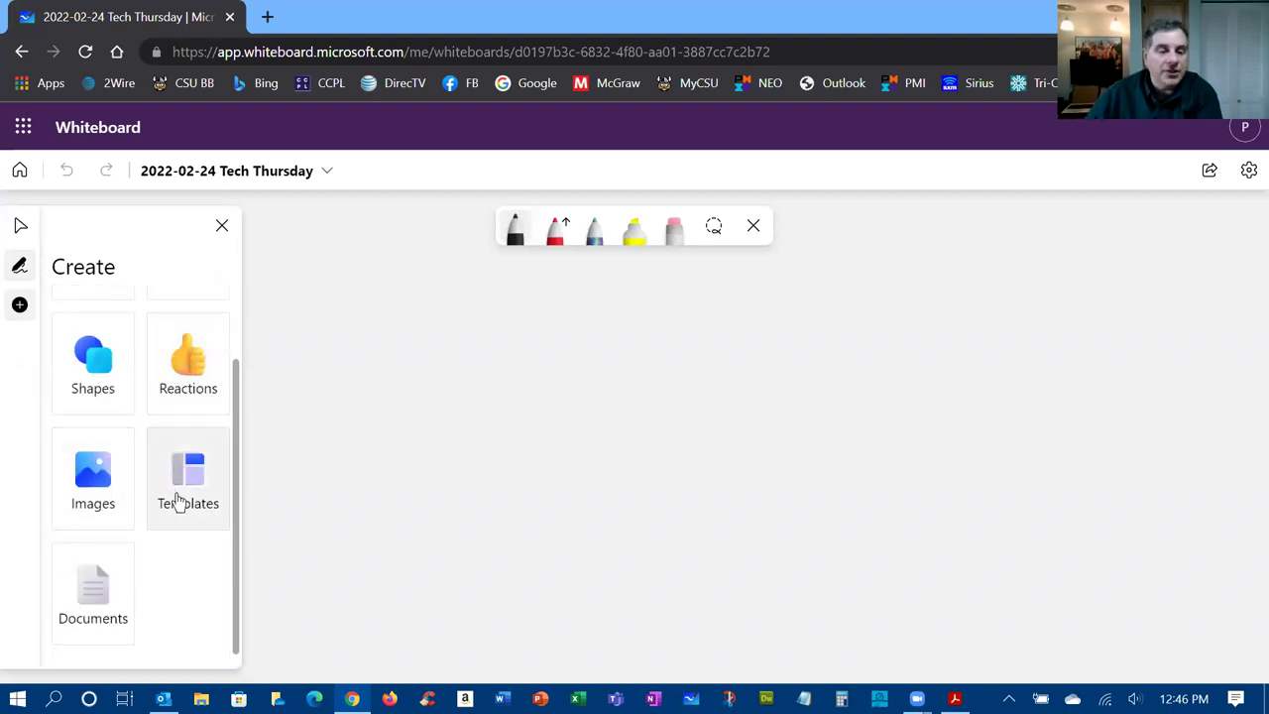
{"action": "scroll", "coordinate": [189, 433], "scroll_direction": "up", "scroll_amount": 1}
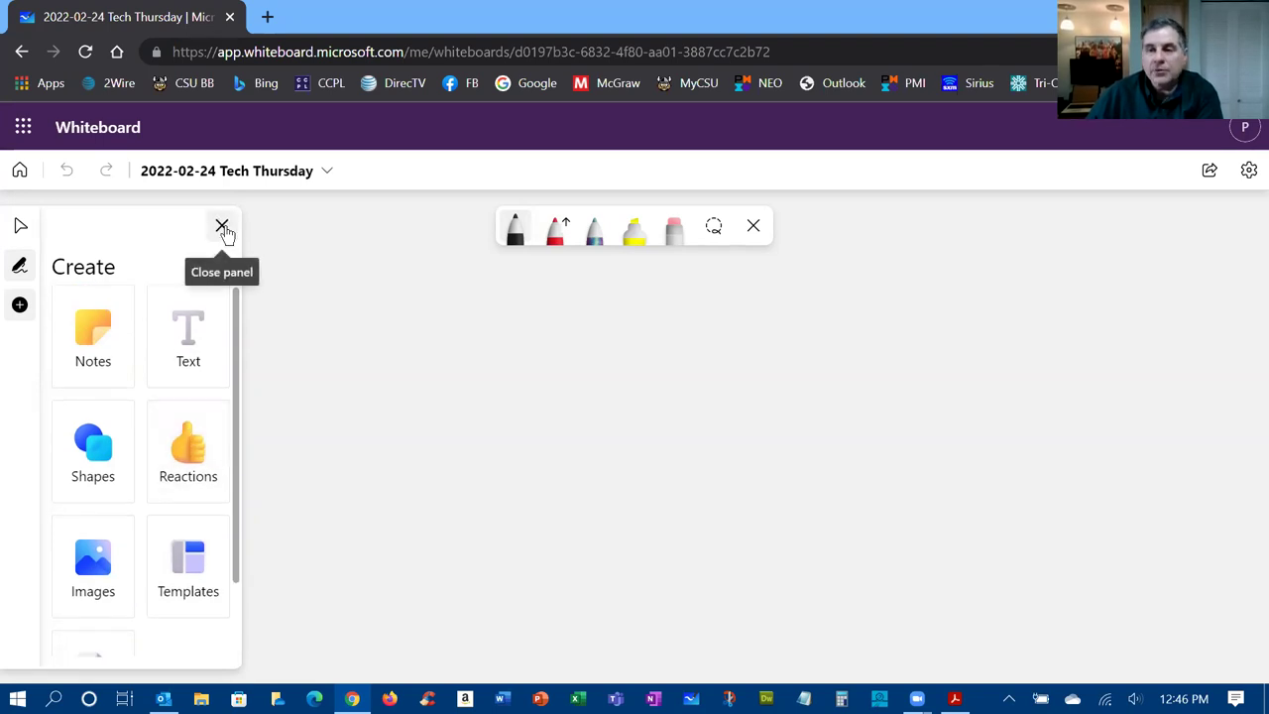
{"action": "left_click", "coordinate": [222, 227]}
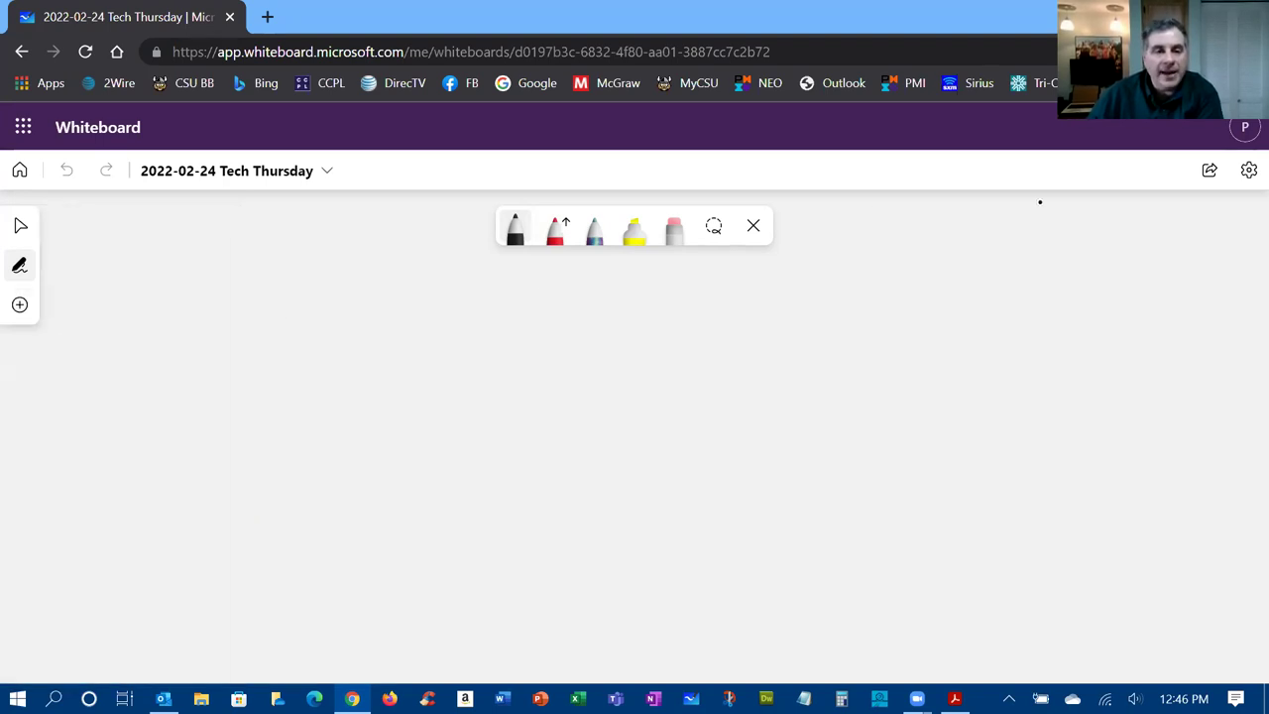
Copy the board's share link, briefly toggle the Zoom chat, and close the Share panel
{"action": "left_click", "coordinate": [1210, 170]}
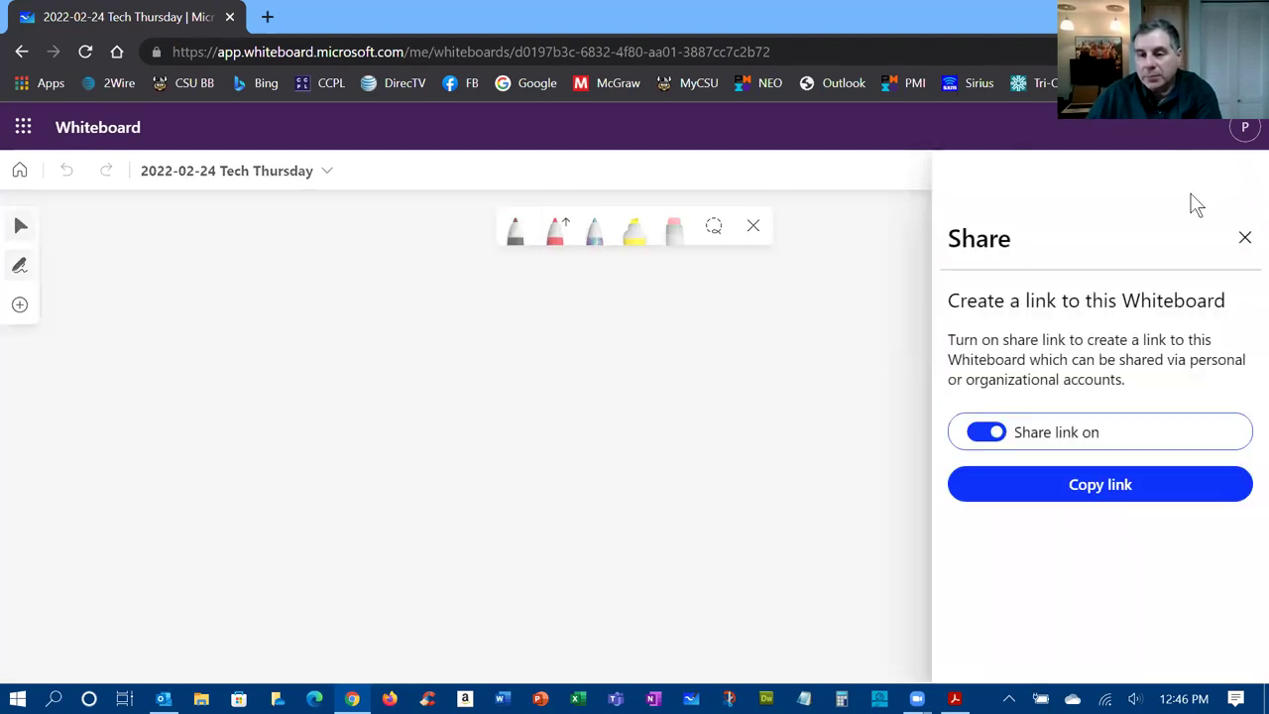
{"action": "left_click", "coordinate": [1100, 485]}
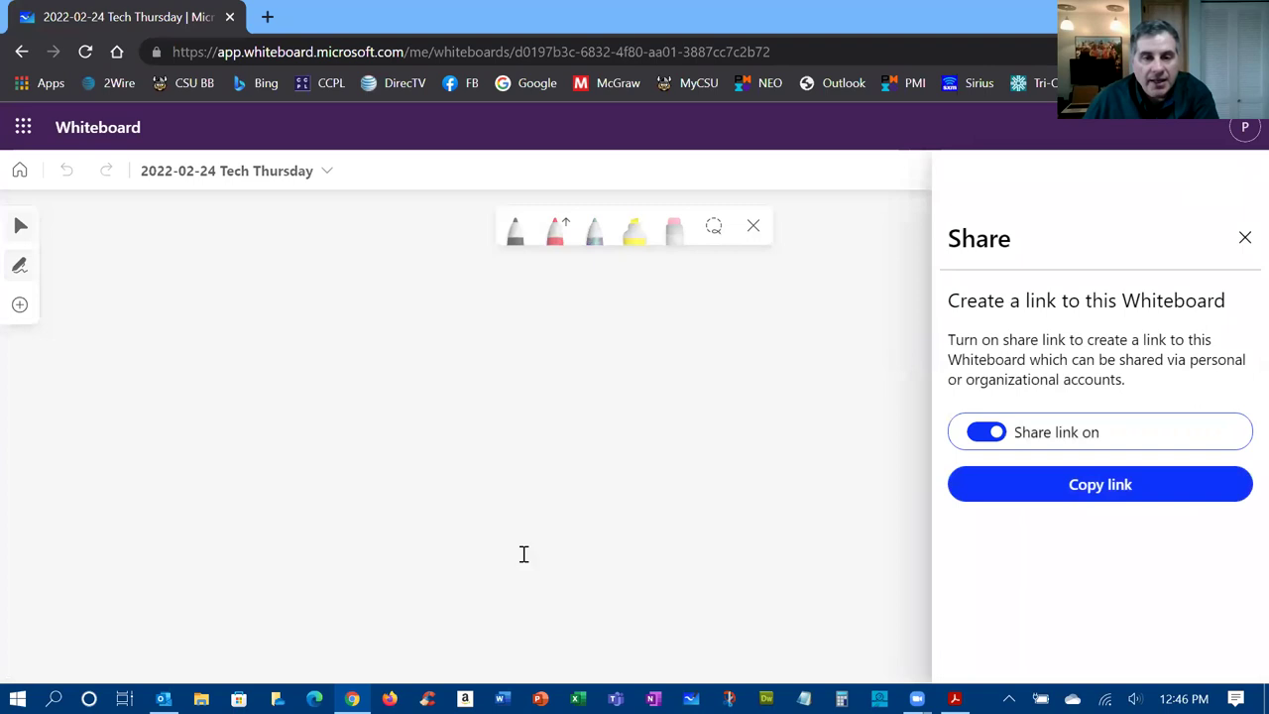
{"action": "key", "text": "alt+h"}
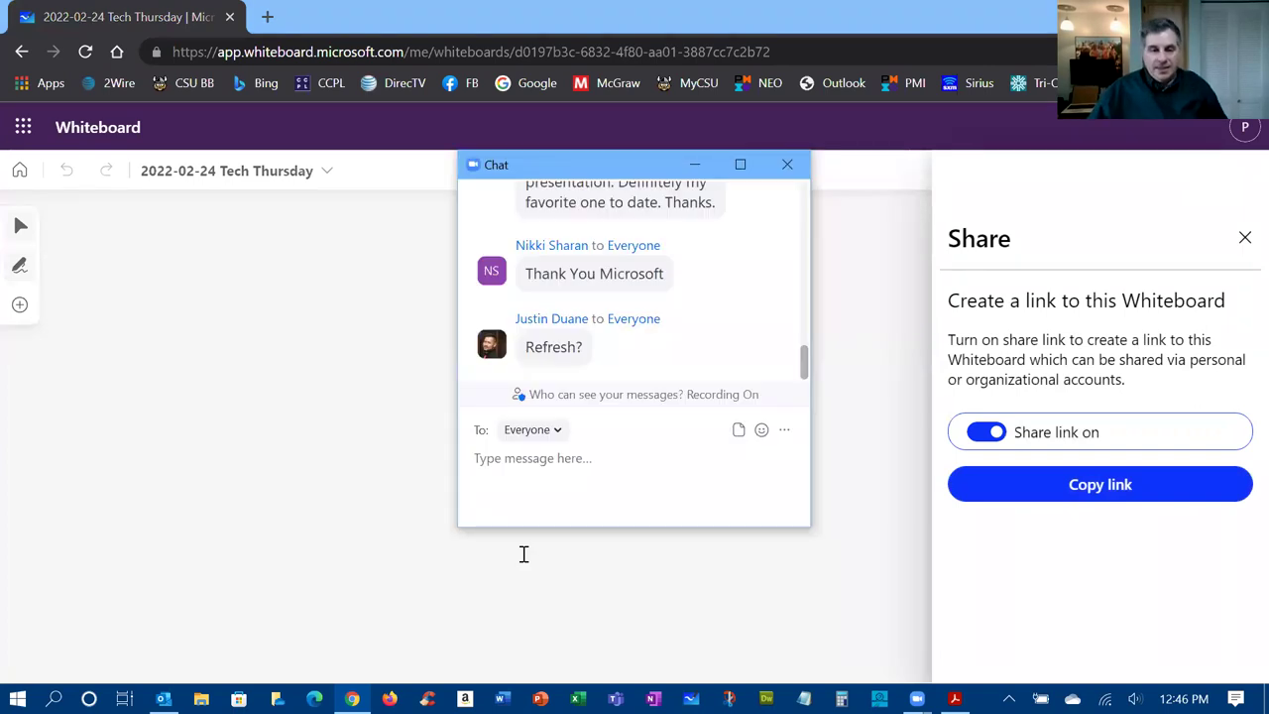
{"action": "key", "text": "alt+h"}
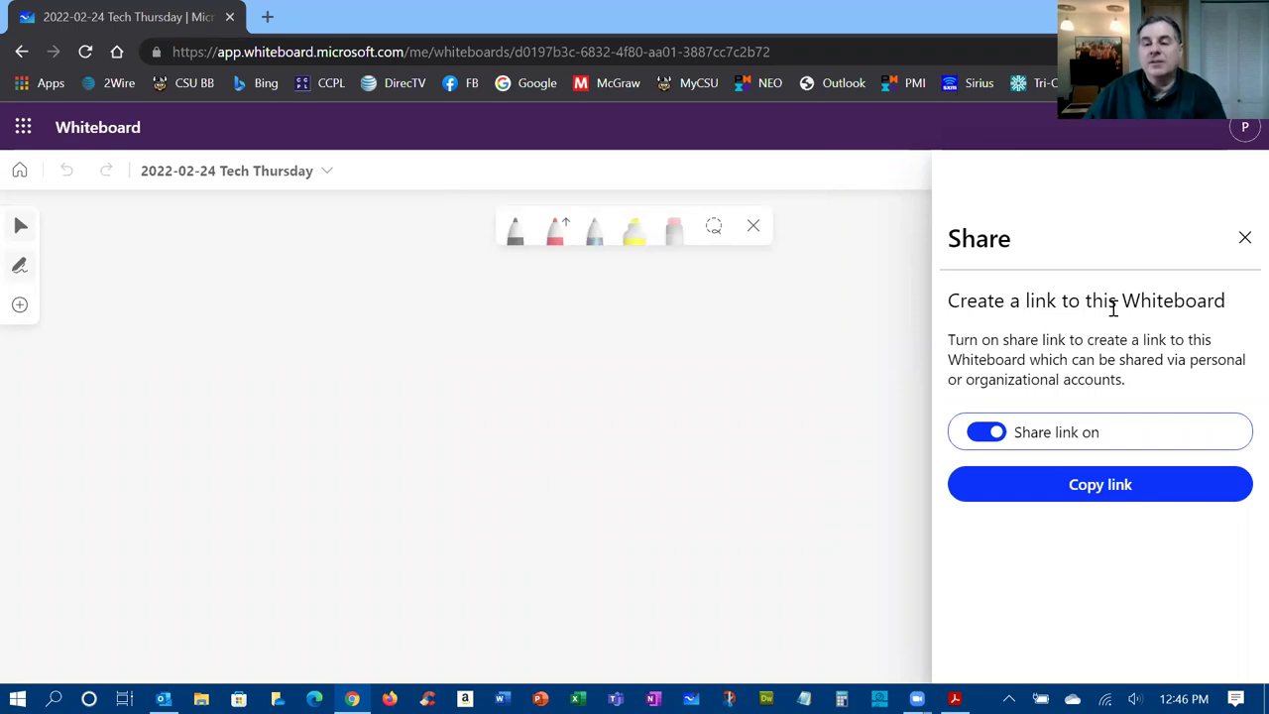
{"action": "left_click", "coordinate": [1245, 240]}
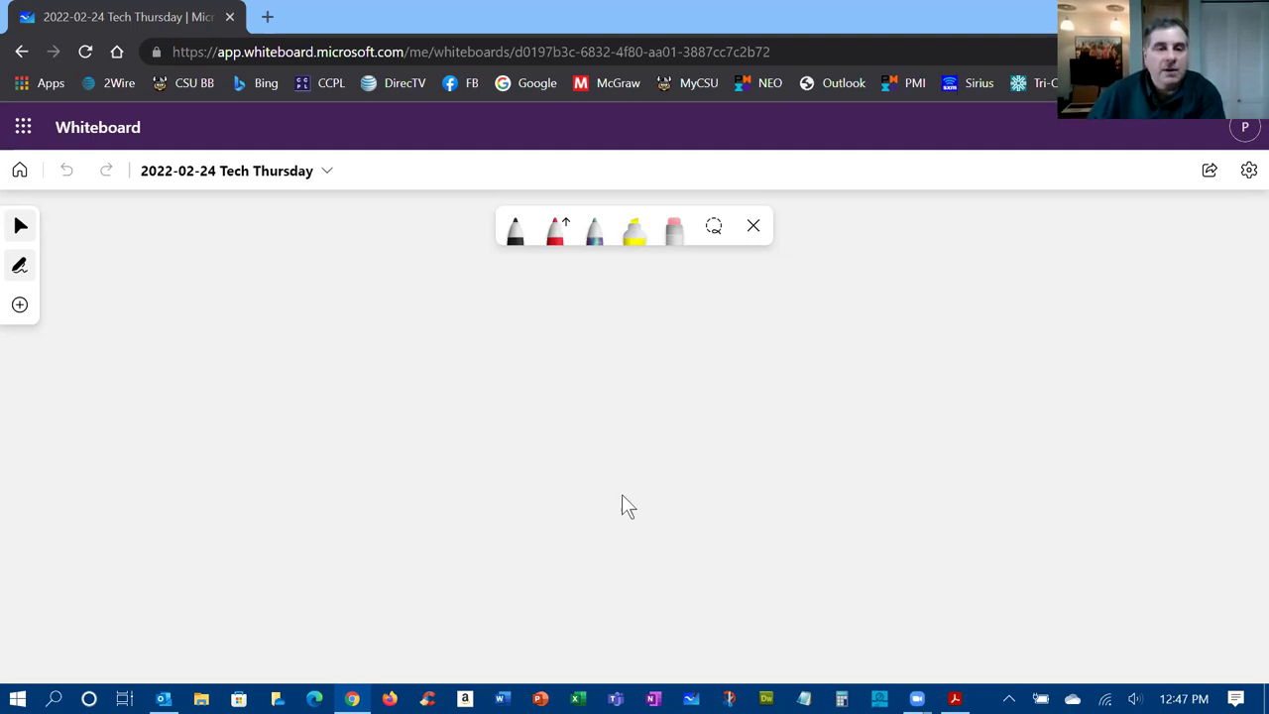
Place a yellow sticky note from Create > Notes onto the board
{"action": "left_click", "coordinate": [20, 313]}
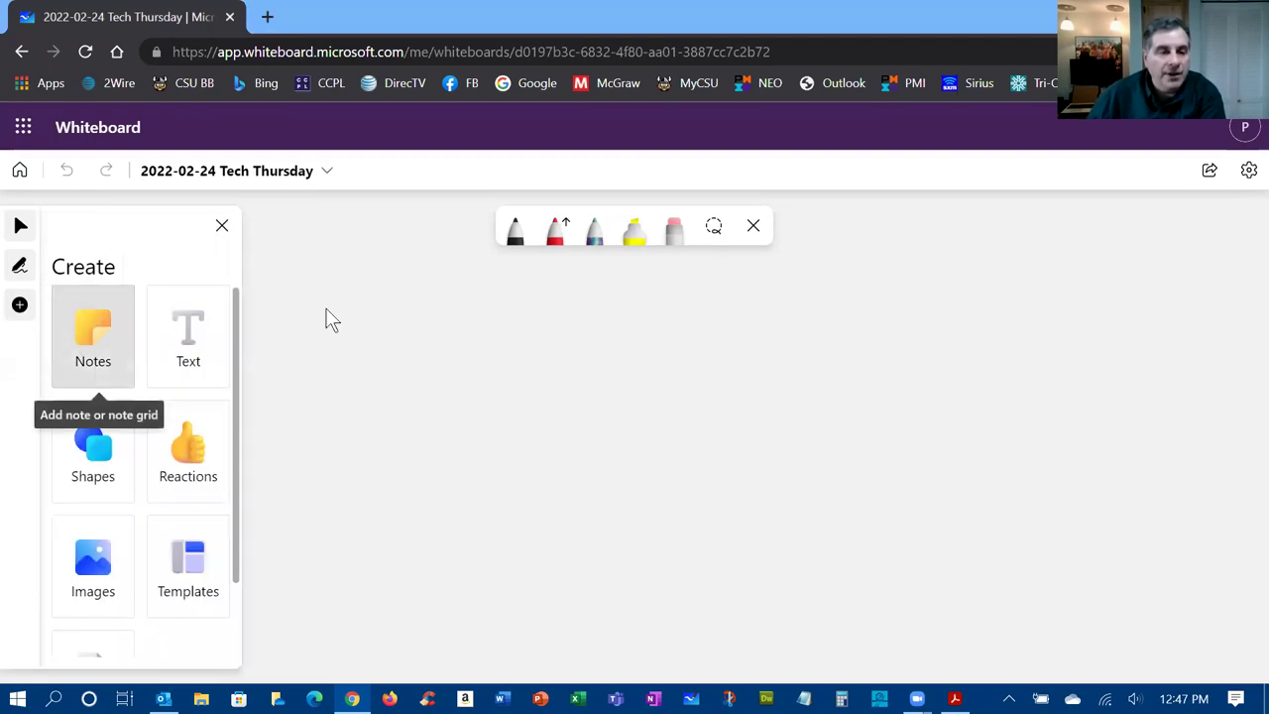
{"action": "left_click", "coordinate": [107, 307]}
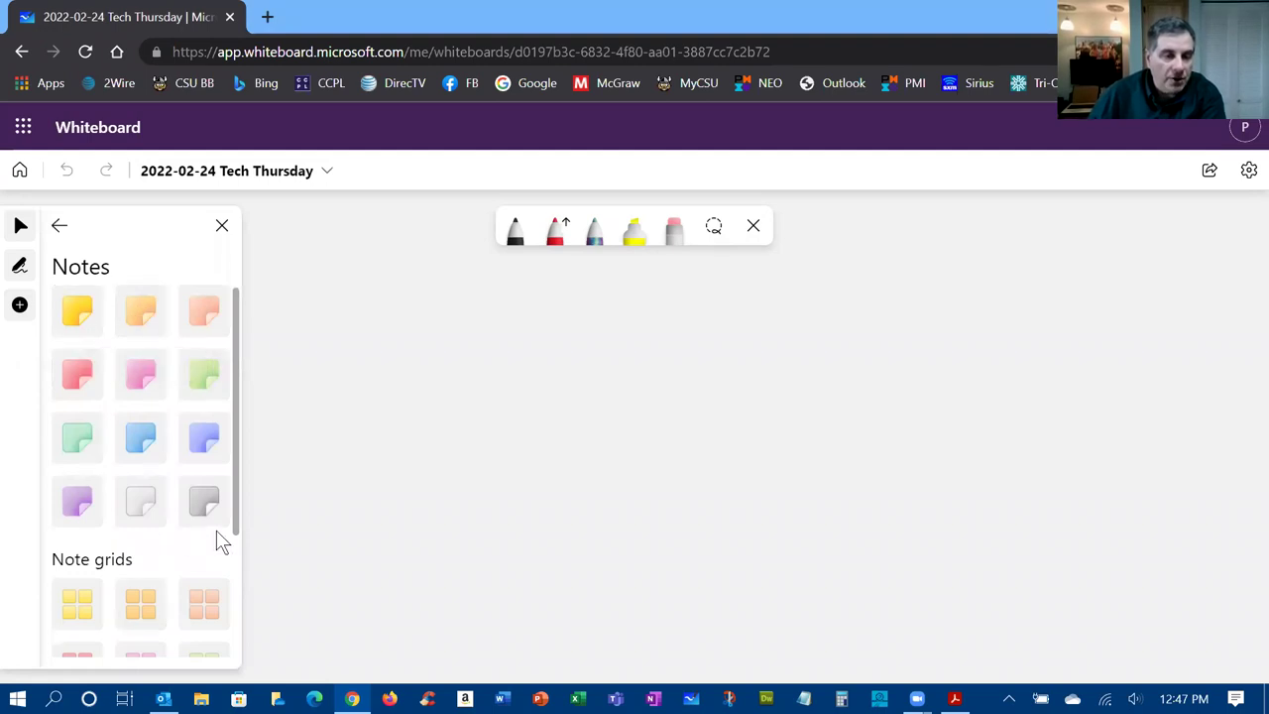
{"action": "scroll", "coordinate": [228, 564], "scroll_direction": "down", "scroll_amount": 3}
{"action": "scroll", "coordinate": [229, 485], "scroll_direction": "up", "scroll_amount": 3}
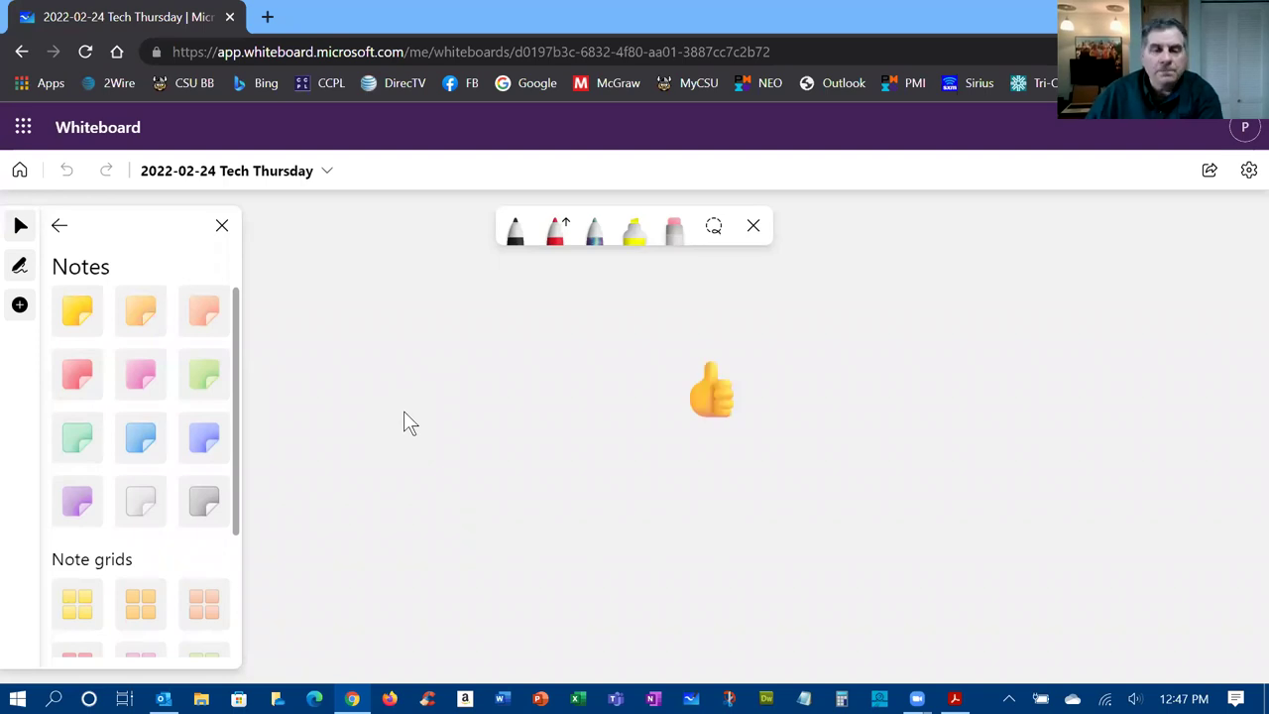
{"action": "left_click", "coordinate": [70, 326]}
{"action": "left_click", "coordinate": [365, 329]}
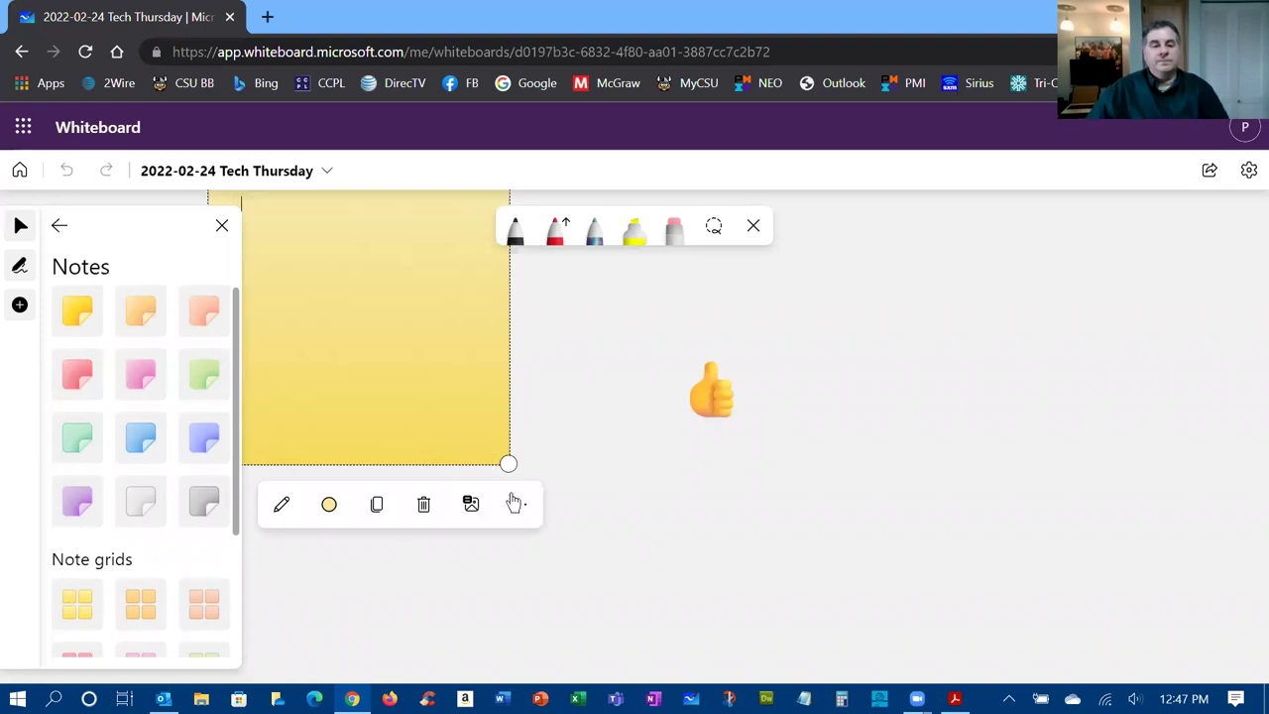
Shrink the yellow note, write 'hello' in it, and close the Notes panel
{"action": "left_click_drag", "start_coordinate": [507, 463], "coordinate": [396, 371]}
{"action": "left_click", "coordinate": [395, 370]}
{"action": "type", "text": "hello"}
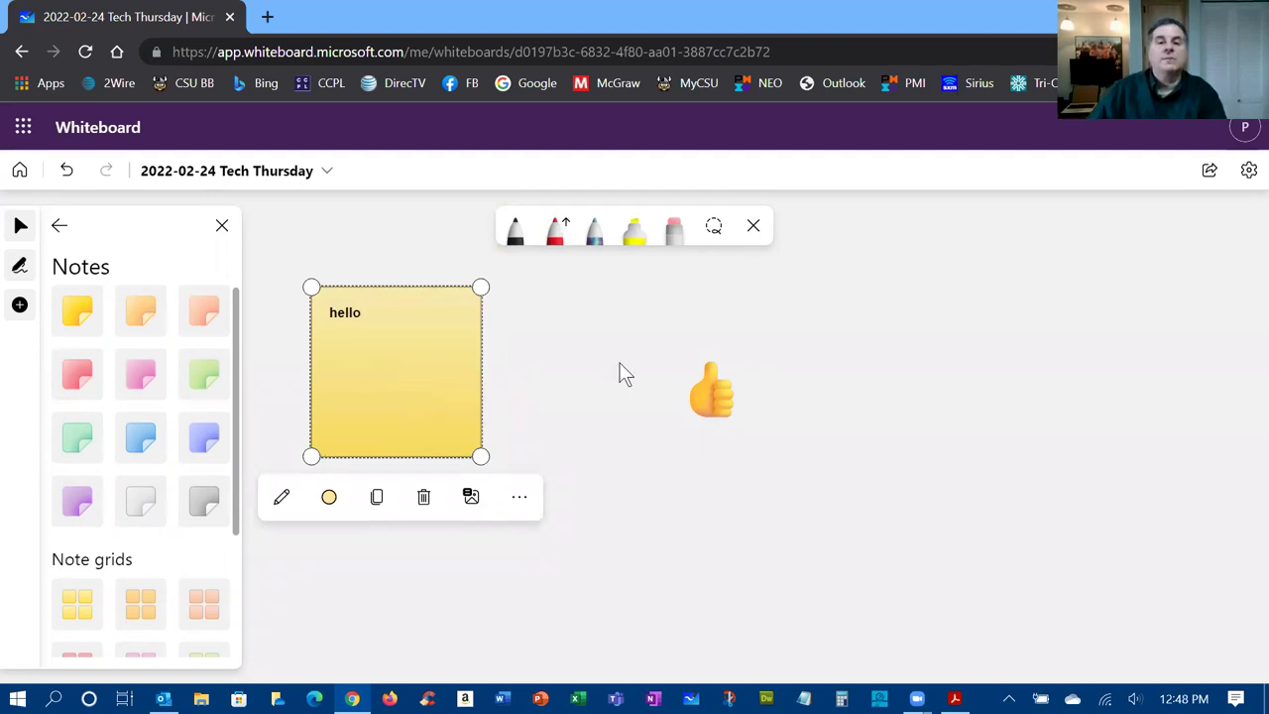
{"action": "left_click", "coordinate": [780, 308]}
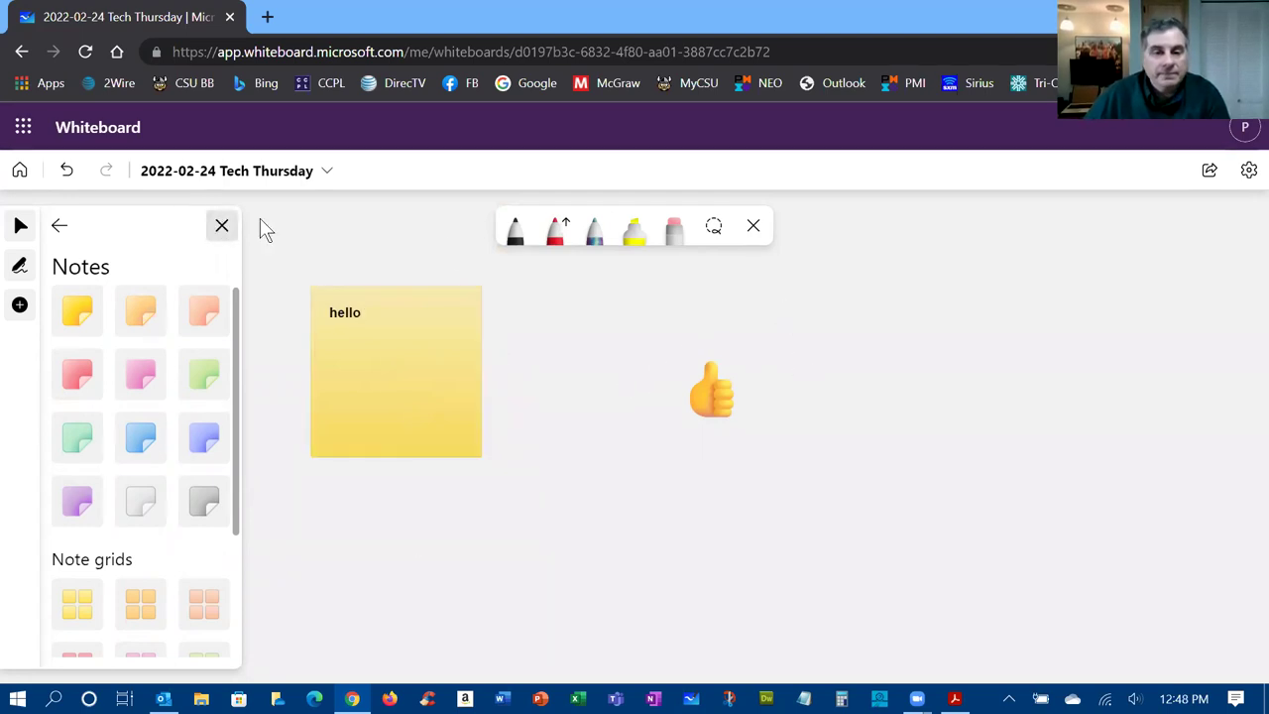
{"action": "left_click", "coordinate": [222, 225]}
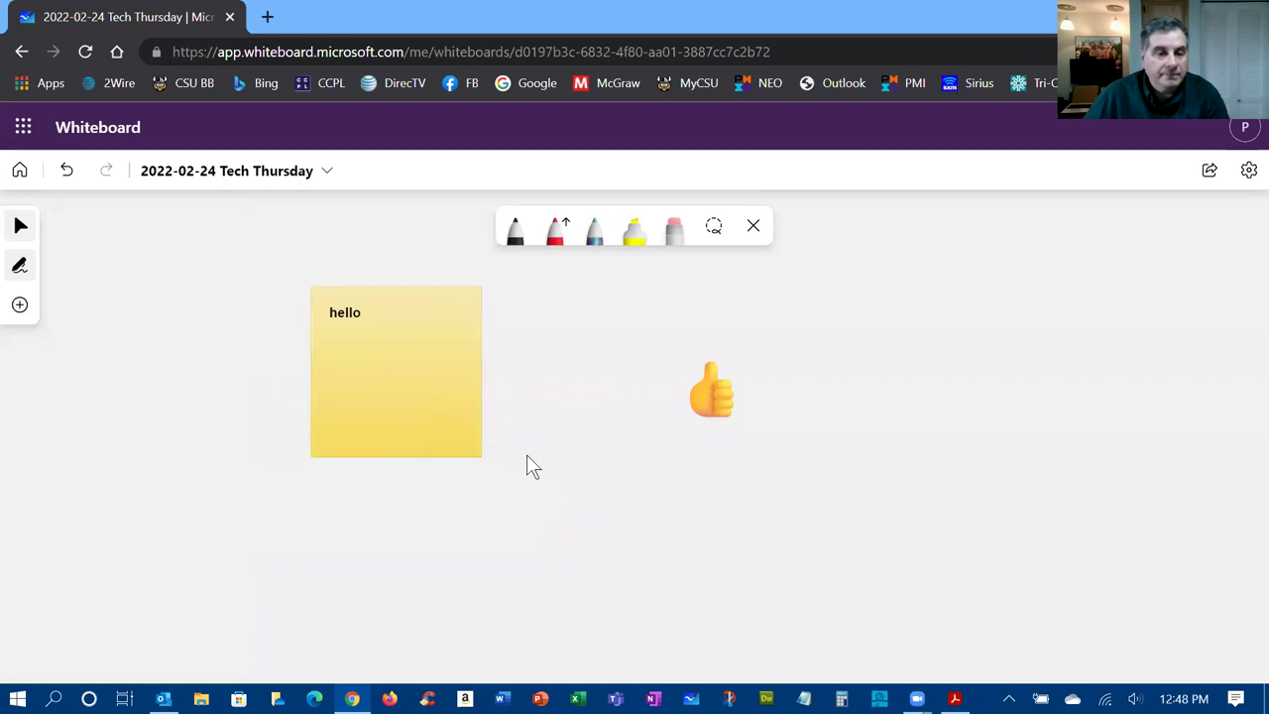
Pan the canvas until the 'hello' note and the thumbs-up reaction sit in view
{"action": "left_click_drag", "start_coordinate": [1001, 451], "coordinate": [491, 402]}
{"action": "left_click_drag", "start_coordinate": [883, 380], "coordinate": [561, 374]}
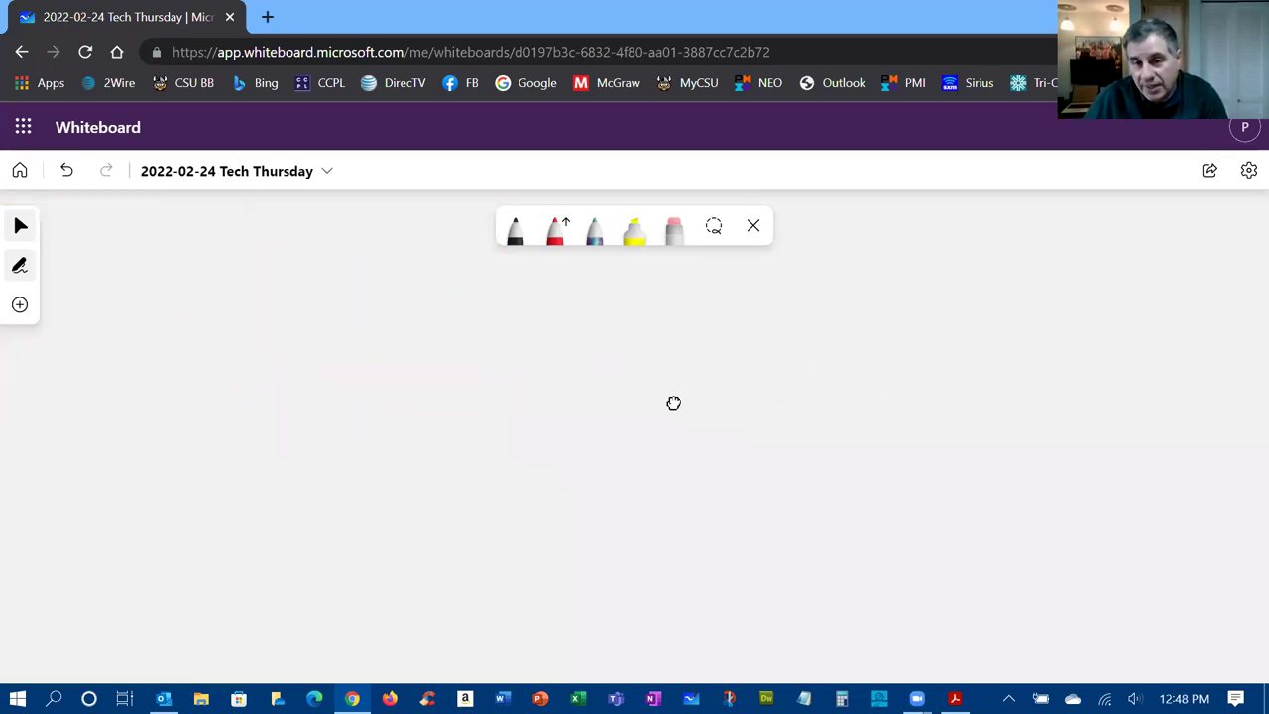
{"action": "left_click_drag", "start_coordinate": [776, 406], "coordinate": [1080, 329]}
{"action": "left_click_drag", "start_coordinate": [626, 439], "coordinate": [1005, 279]}
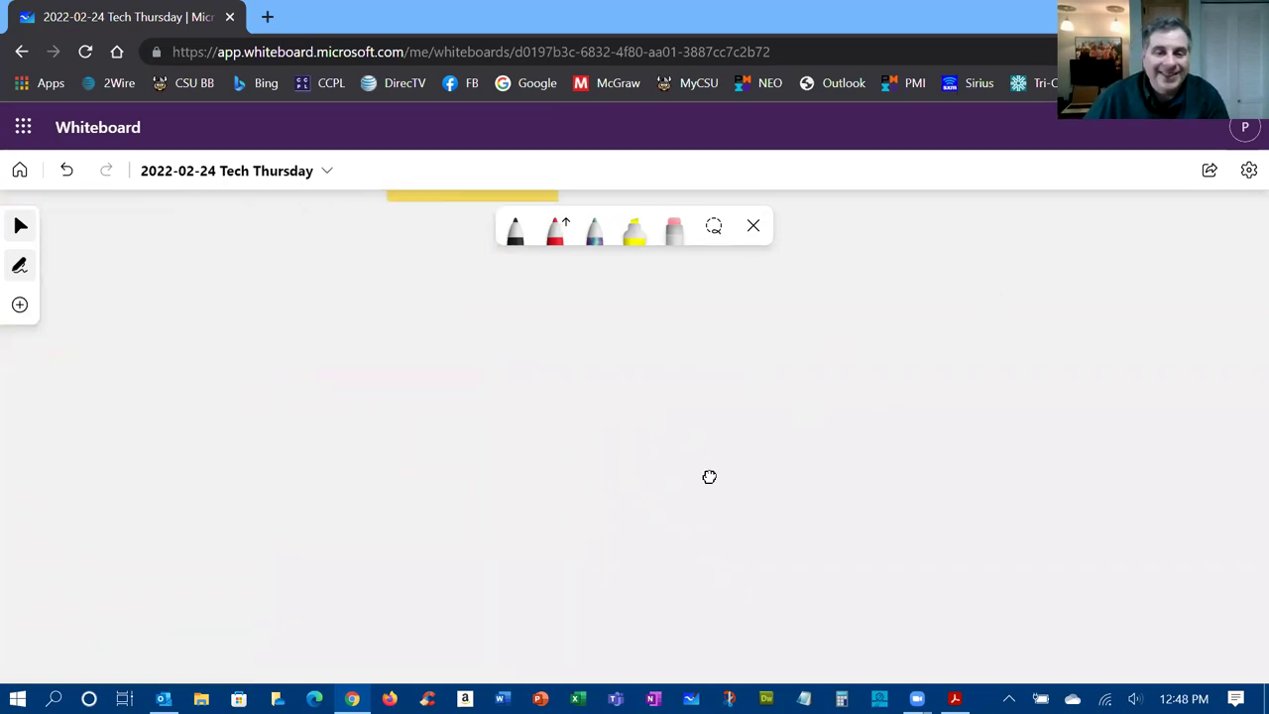
{"action": "left_click_drag", "start_coordinate": [728, 439], "coordinate": [855, 252]}
{"action": "left_click_drag", "start_coordinate": [790, 535], "coordinate": [582, 562]}
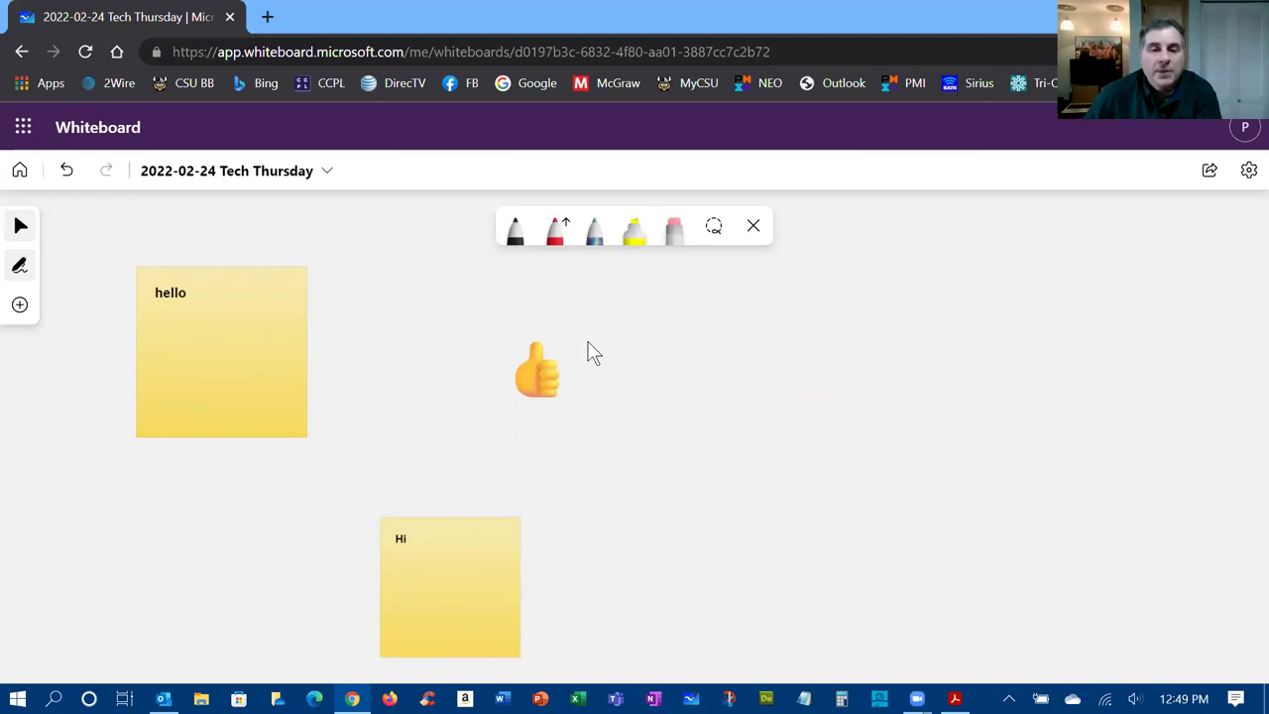
Draw and erase a black test stroke, then loop yellow highlighter around the thumbs-up
{"action": "left_click", "coordinate": [514, 232]}
{"action": "mouse_move", "coordinate": [699, 313]}
{"action": "left_mouse_down"}
{"action": "mouse_move", "coordinate": [876, 440]}
{"action": "mouse_move", "coordinate": [925, 443]}
{"action": "left_mouse_up"}
{"action": "left_click", "coordinate": [679, 245]}
{"action": "left_click_drag", "start_coordinate": [724, 348], "coordinate": [734, 351]}
{"action": "left_click", "coordinate": [634, 233]}
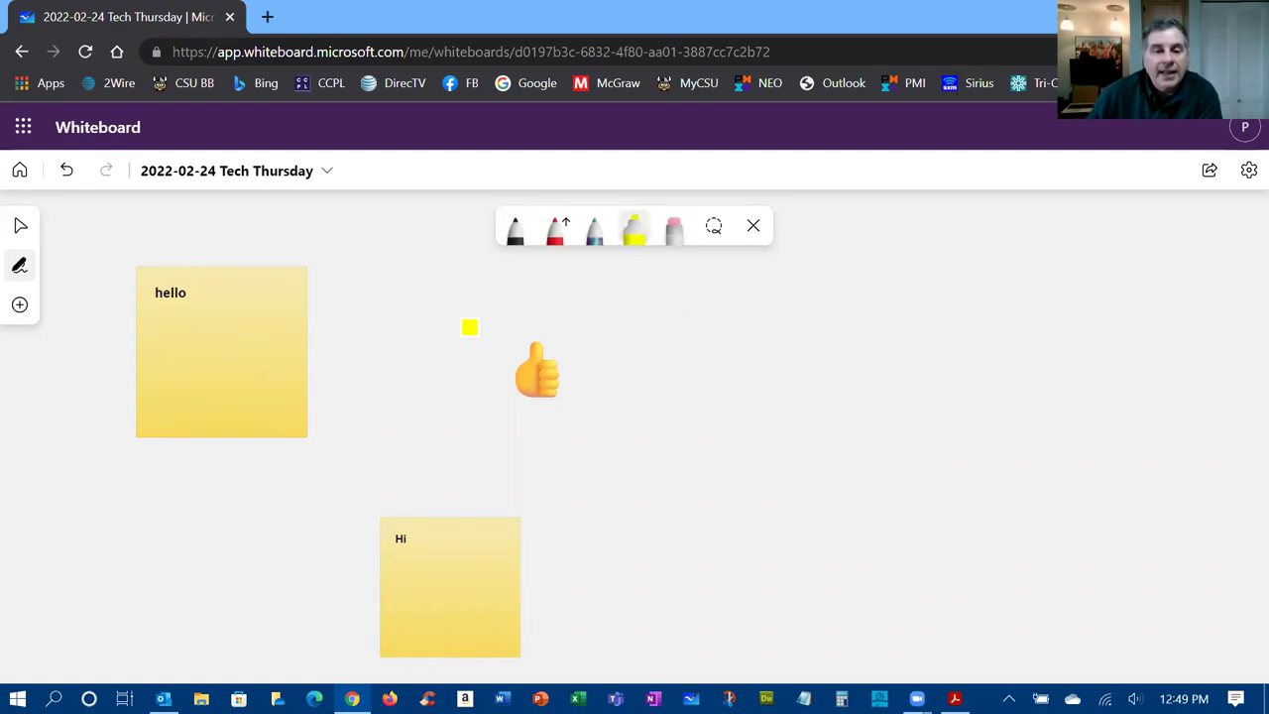
{"action": "mouse_move", "coordinate": [467, 326]}
{"action": "left_mouse_down"}
{"action": "mouse_move", "coordinate": [568, 390]}
{"action": "mouse_move", "coordinate": [588, 351]}
{"action": "mouse_move", "coordinate": [505, 354]}
{"action": "left_mouse_up"}
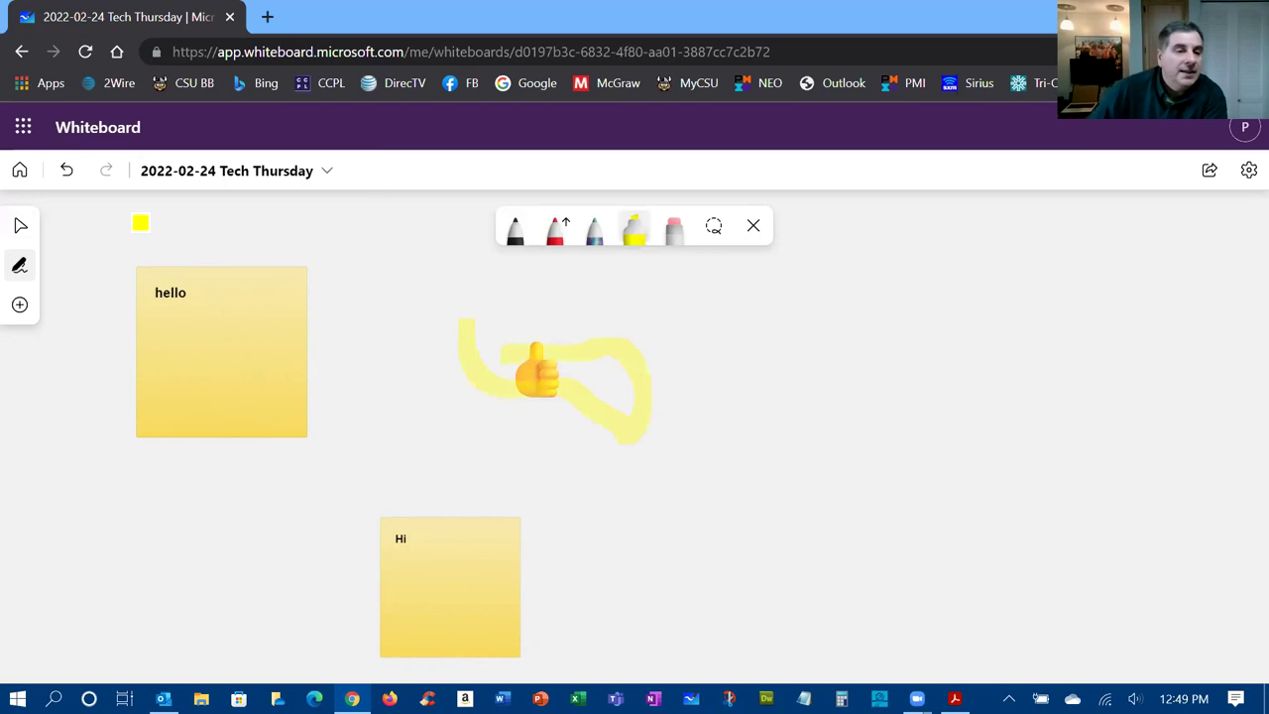
Open Create > Templates and browse the Brainstorming and Problem solving categories
{"action": "left_click", "coordinate": [20, 304]}
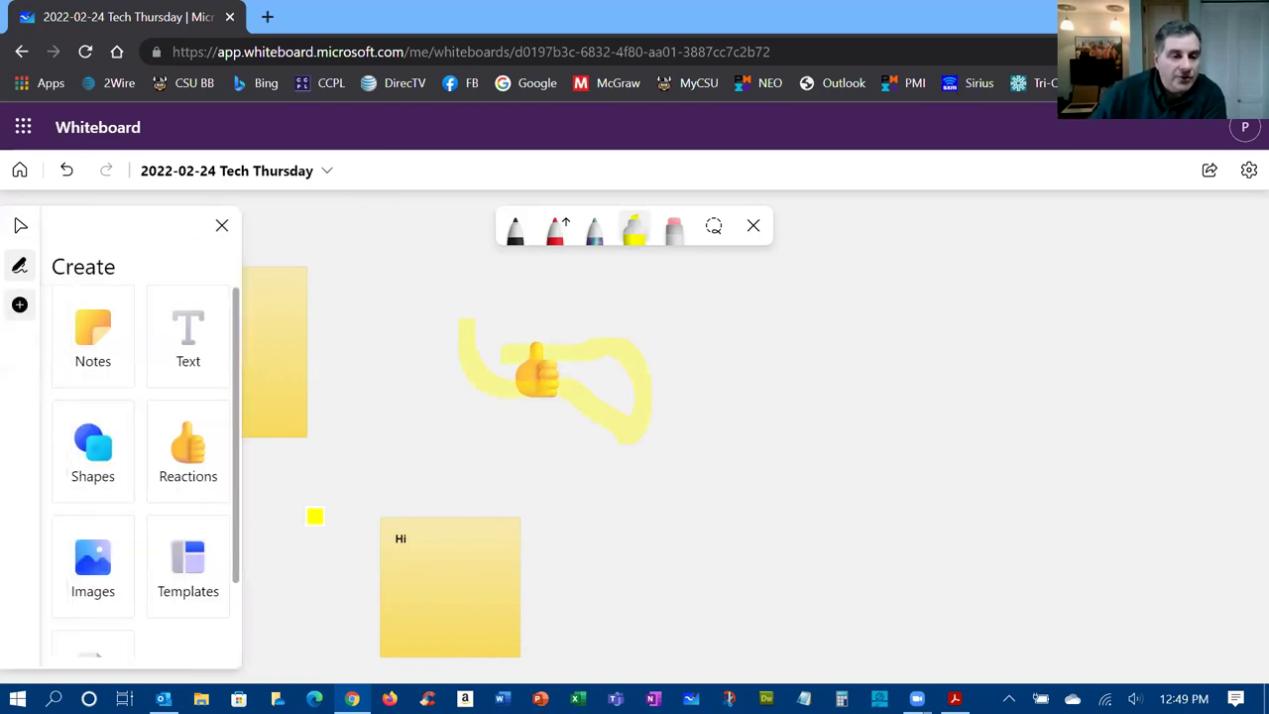
{"action": "left_click", "coordinate": [183, 557]}
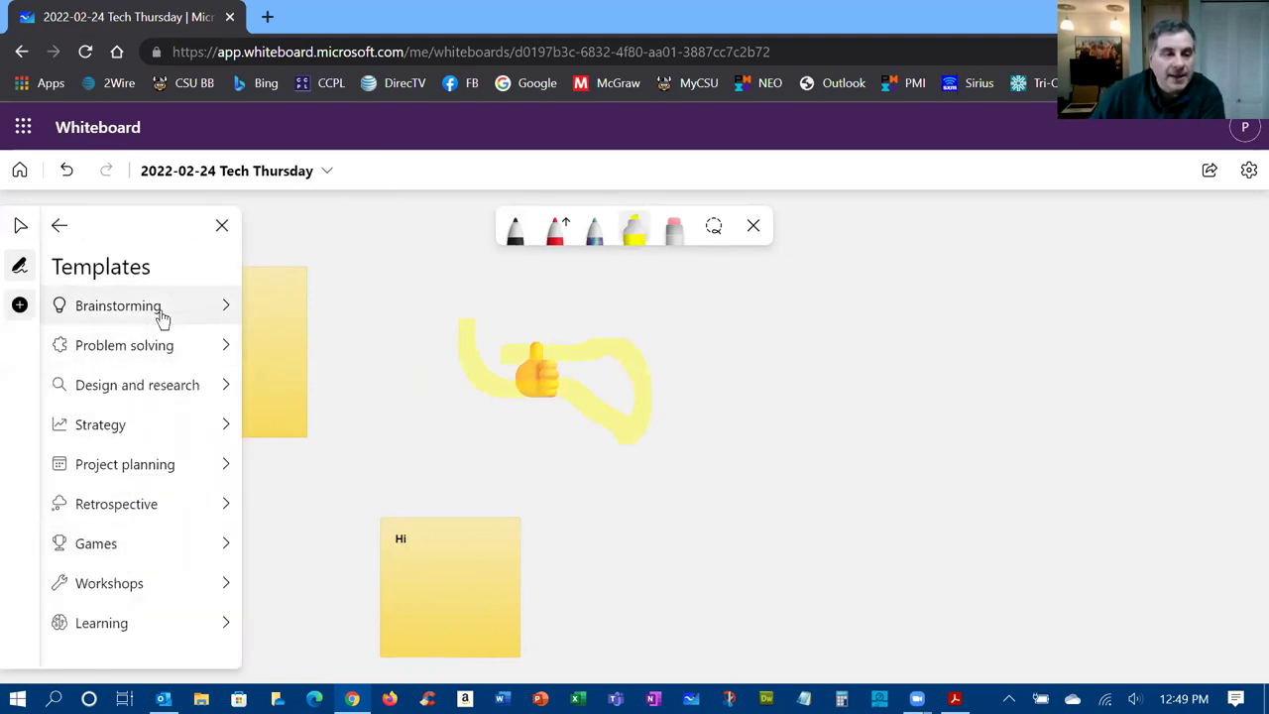
{"action": "left_click", "coordinate": [158, 310]}
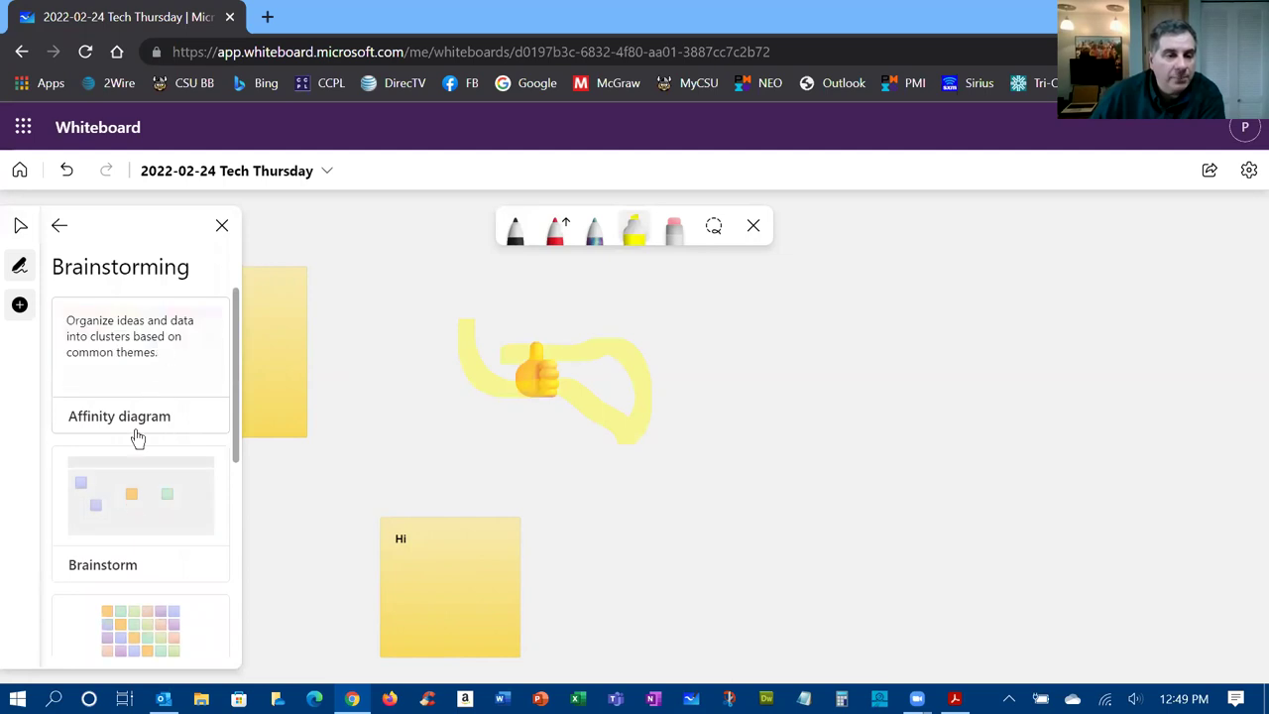
{"action": "scroll", "coordinate": [159, 516], "scroll_direction": "down", "scroll_amount": 3}
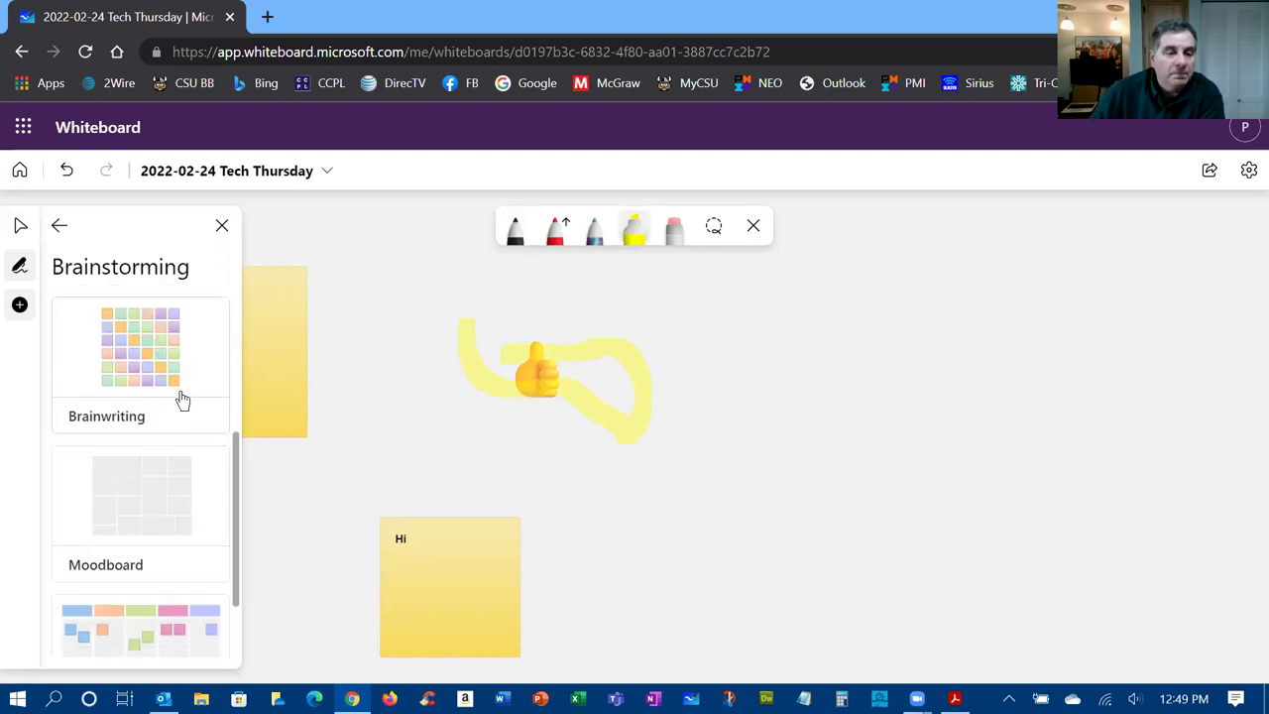
{"action": "scroll", "coordinate": [153, 521], "scroll_direction": "down", "scroll_amount": 1}
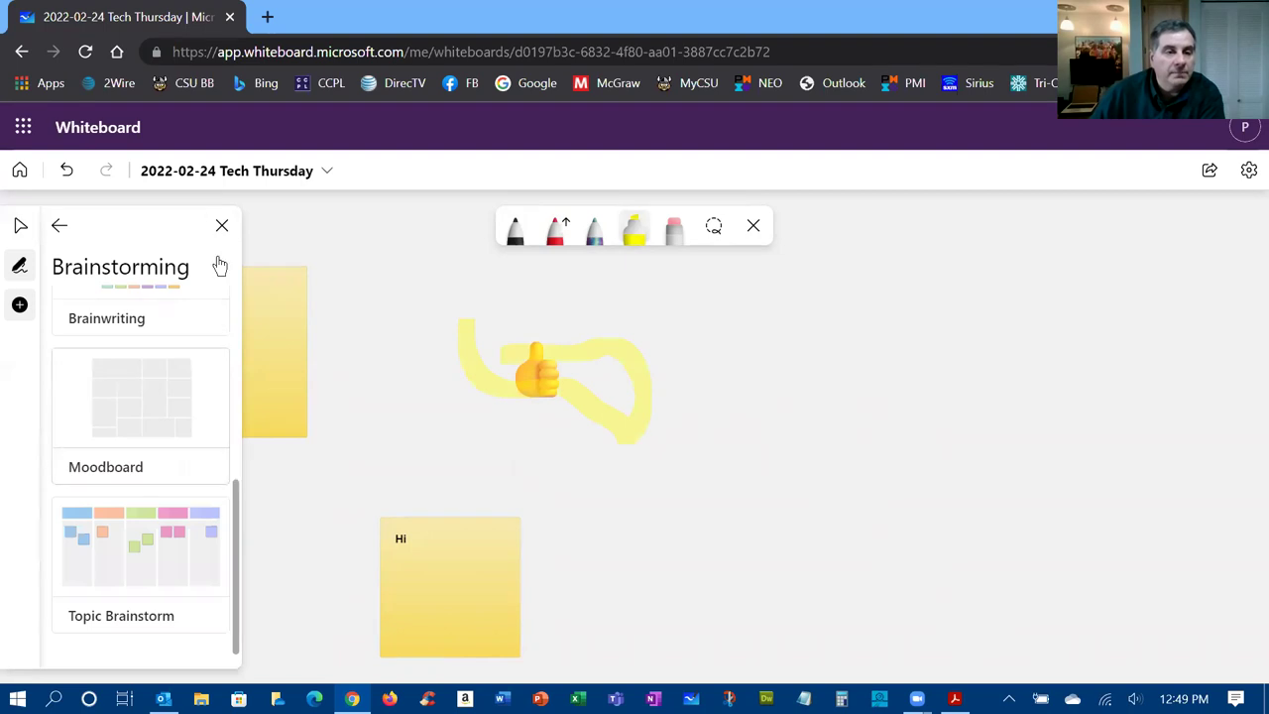
{"action": "left_click", "coordinate": [59, 225]}
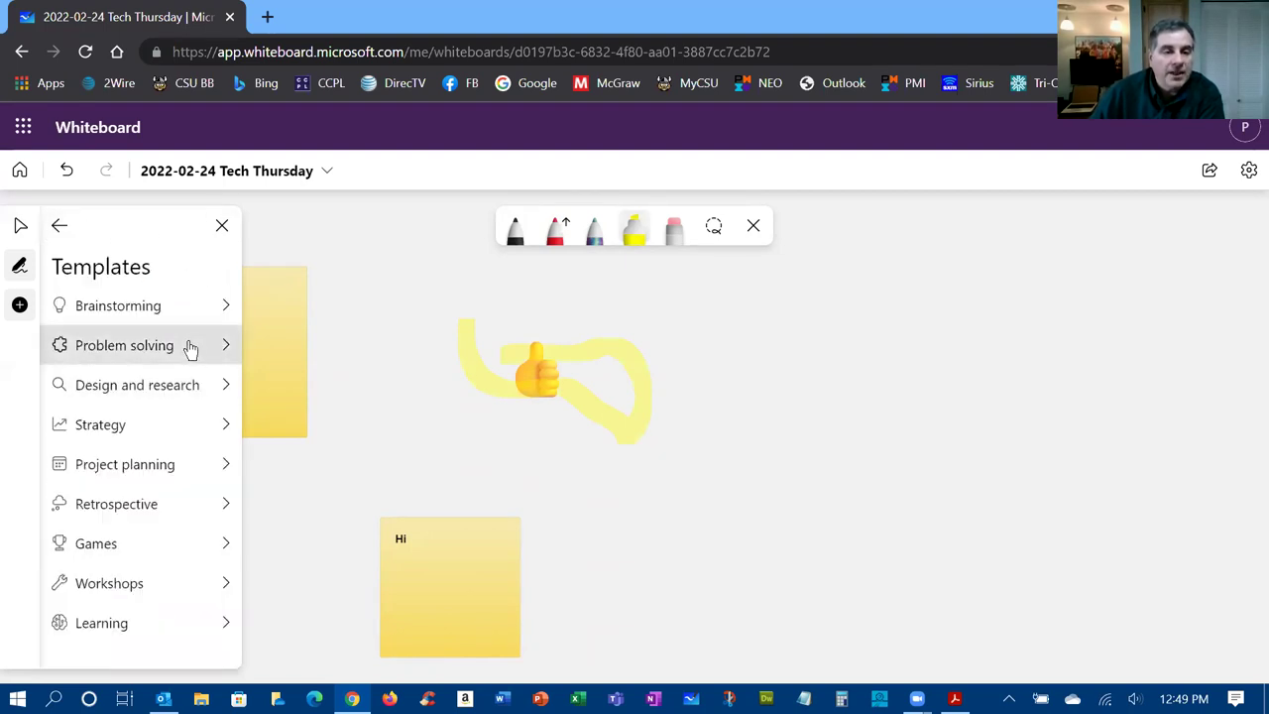
{"action": "left_click", "coordinate": [189, 352]}
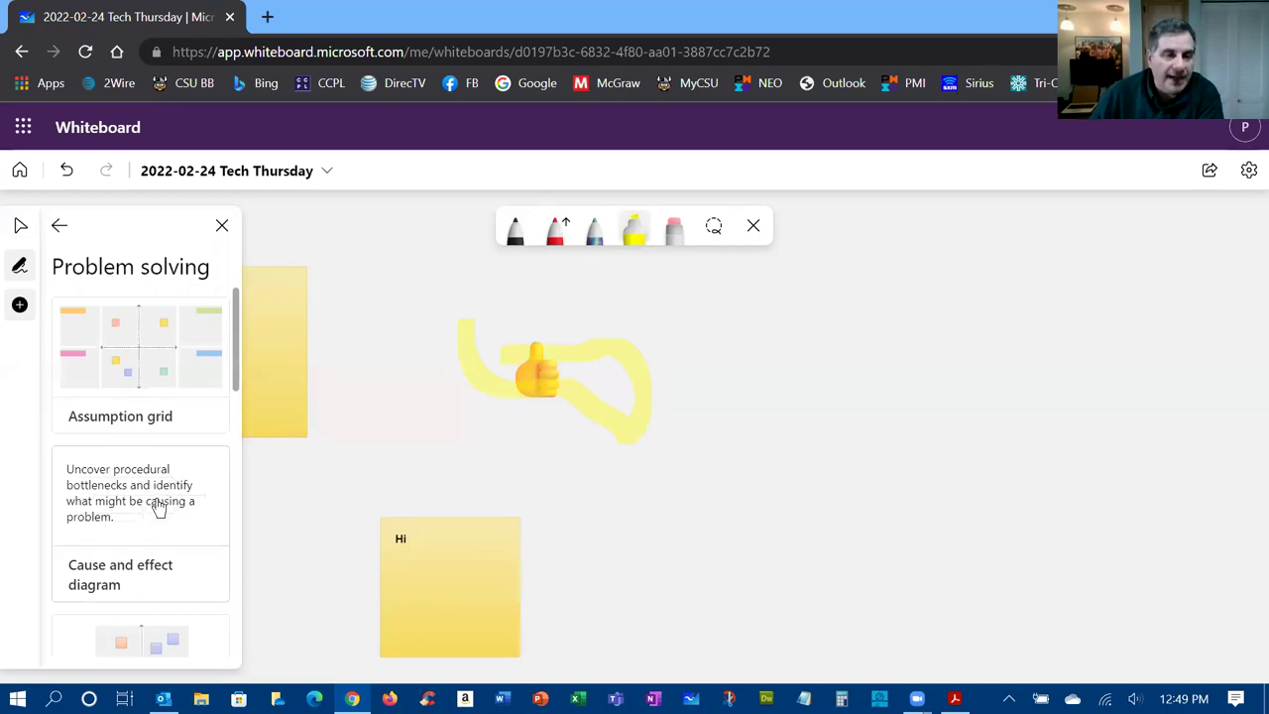
{"action": "scroll", "coordinate": [164, 500], "scroll_direction": "down", "scroll_amount": 3}
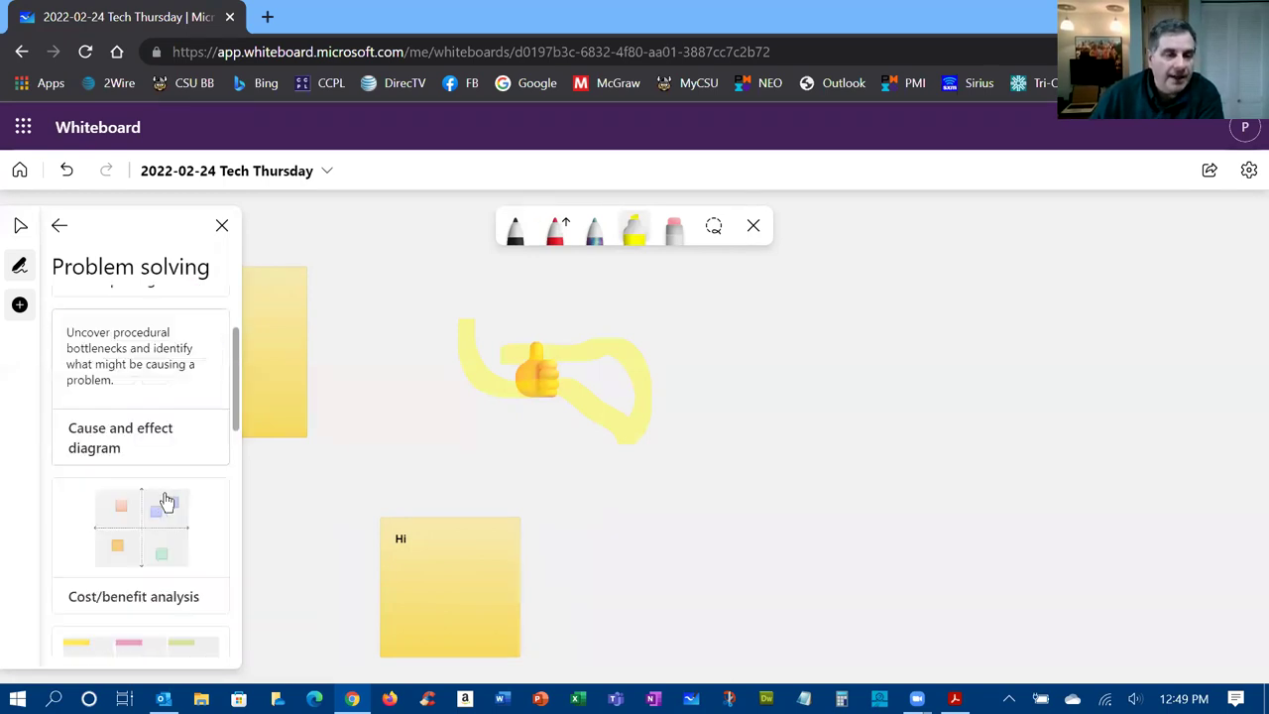
{"action": "left_click", "coordinate": [58, 227]}
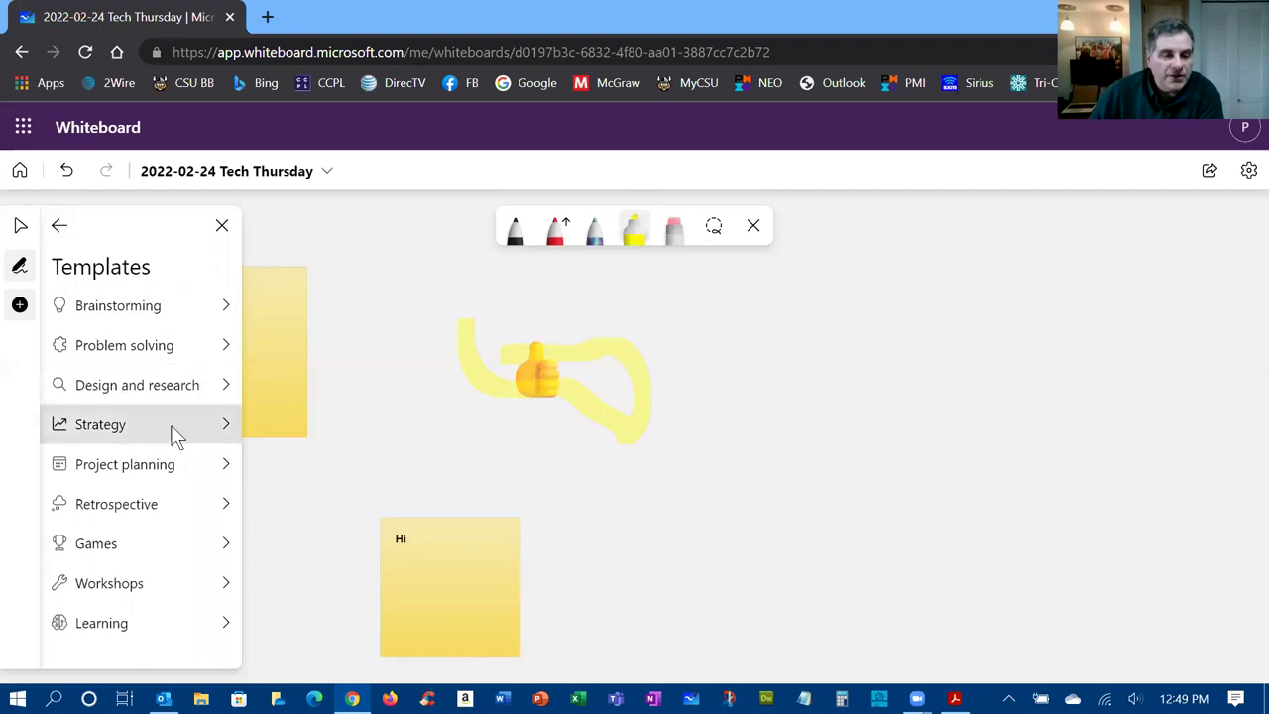
Browse the Strategy and Project planning template categories, returning to the category list
{"action": "left_click", "coordinate": [173, 433]}
{"action": "scroll", "coordinate": [175, 401], "scroll_direction": "down", "scroll_amount": 6}
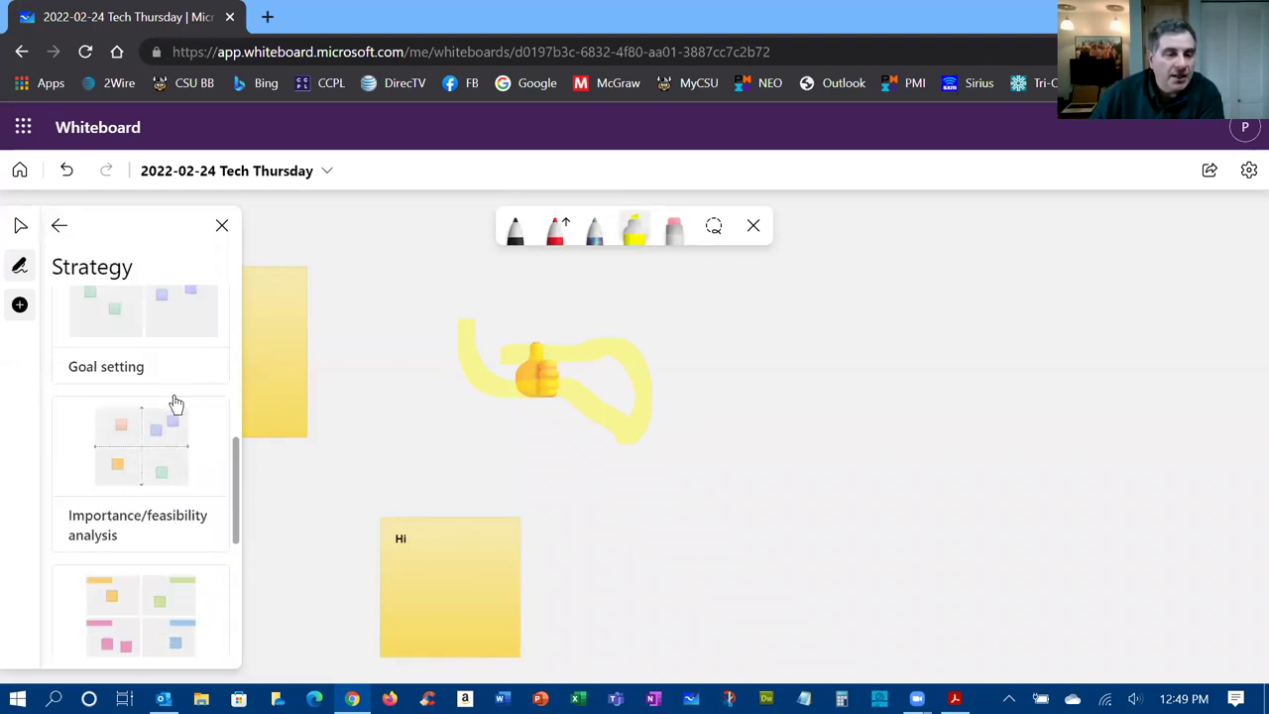
{"action": "scroll", "coordinate": [176, 401], "scroll_direction": "up", "scroll_amount": 4}
{"action": "scroll", "coordinate": [175, 401], "scroll_direction": "up", "scroll_amount": 2}
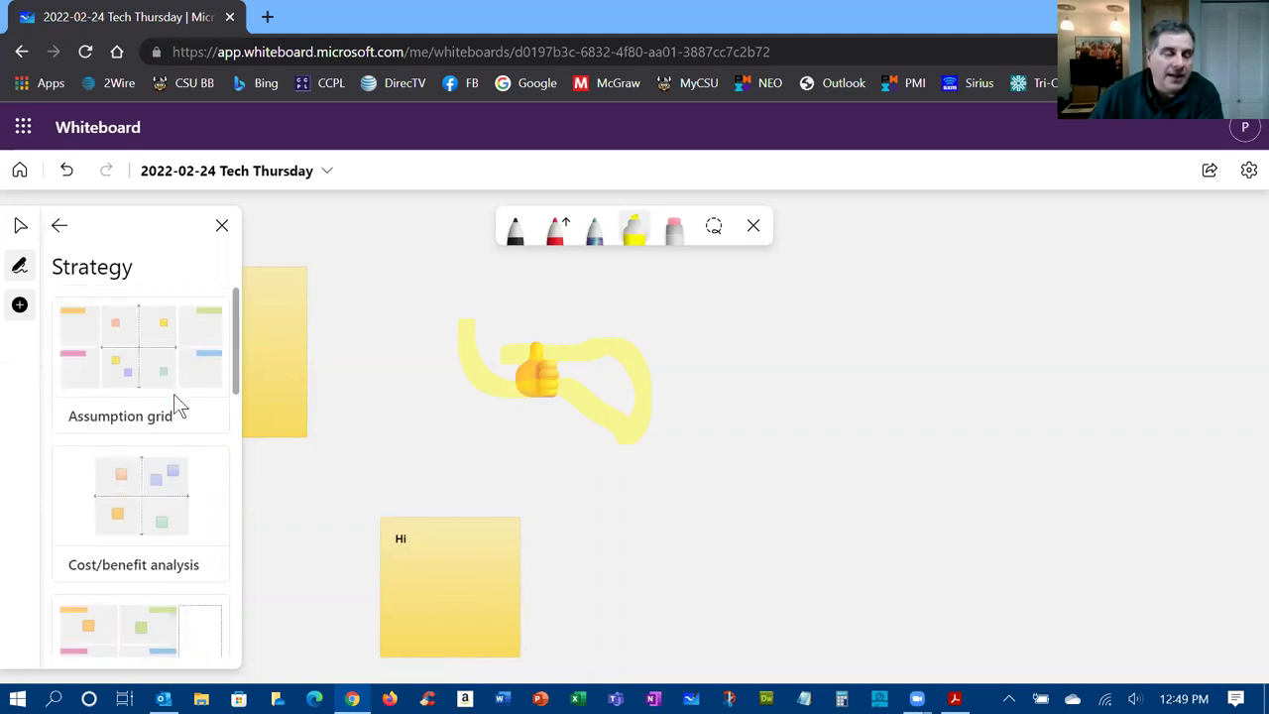
{"action": "left_click", "coordinate": [62, 235]}
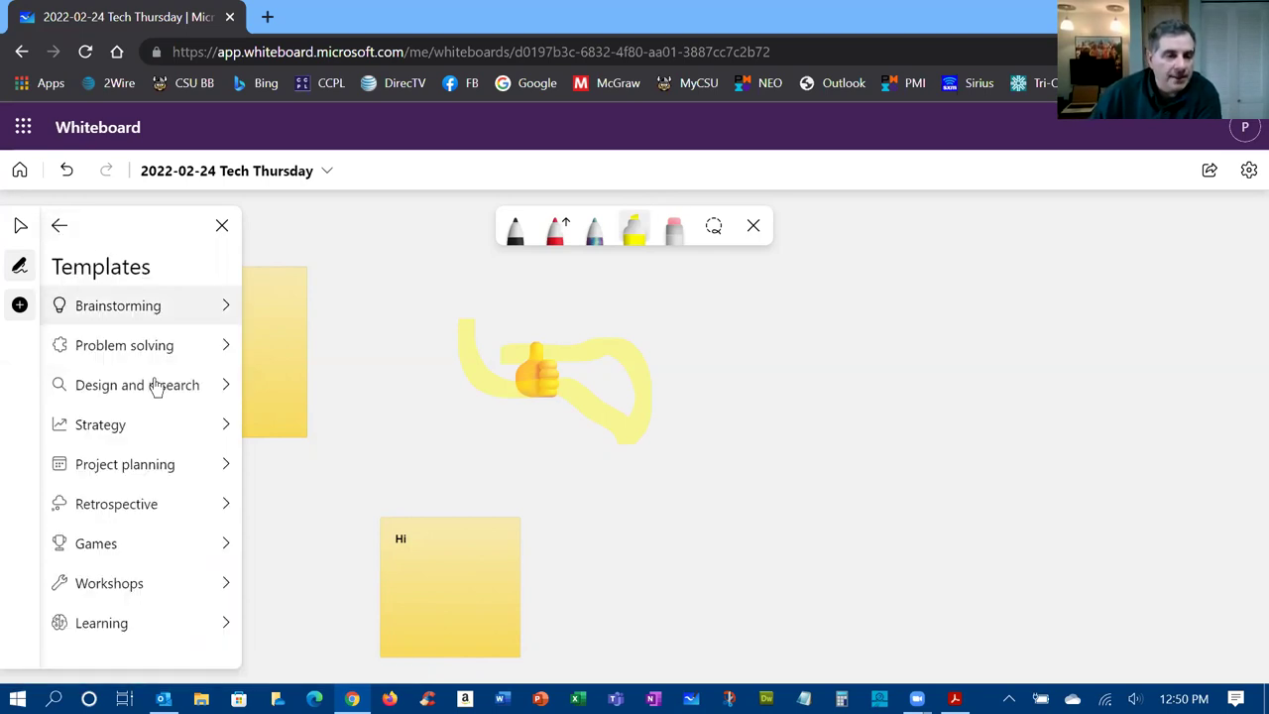
{"action": "left_click", "coordinate": [181, 472]}
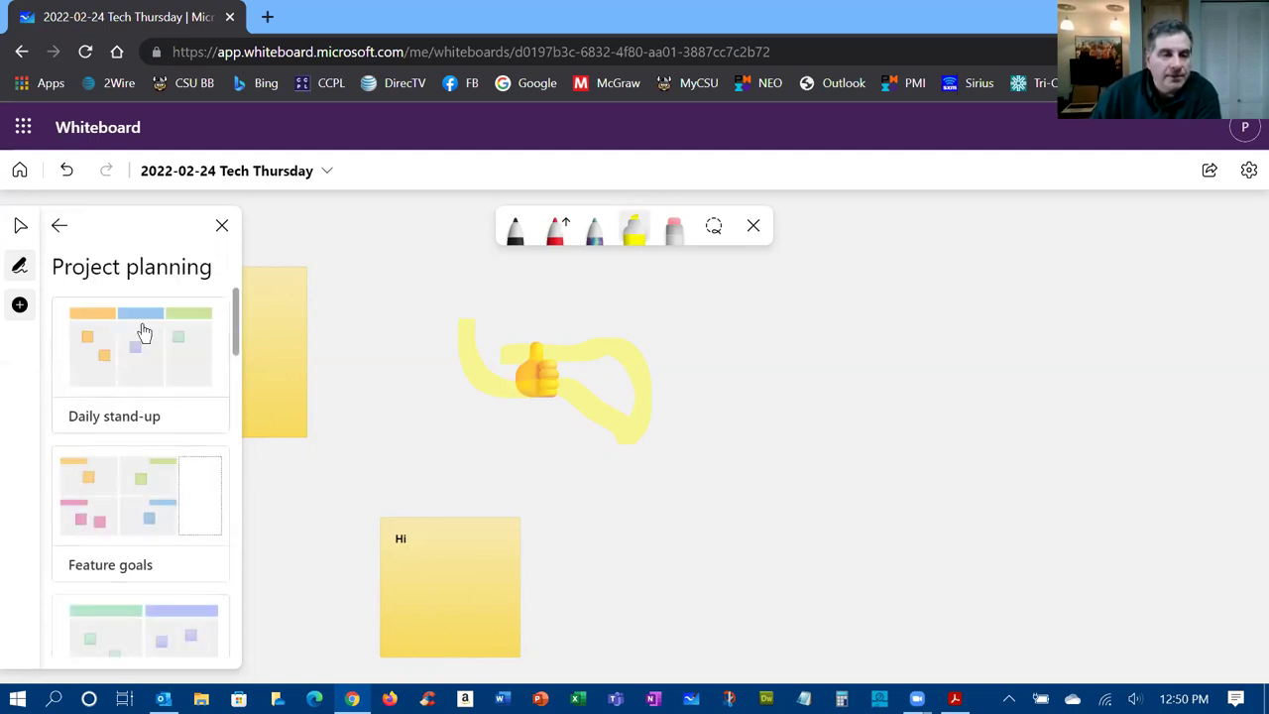
{"action": "mouse_move", "coordinate": [146, 337]}
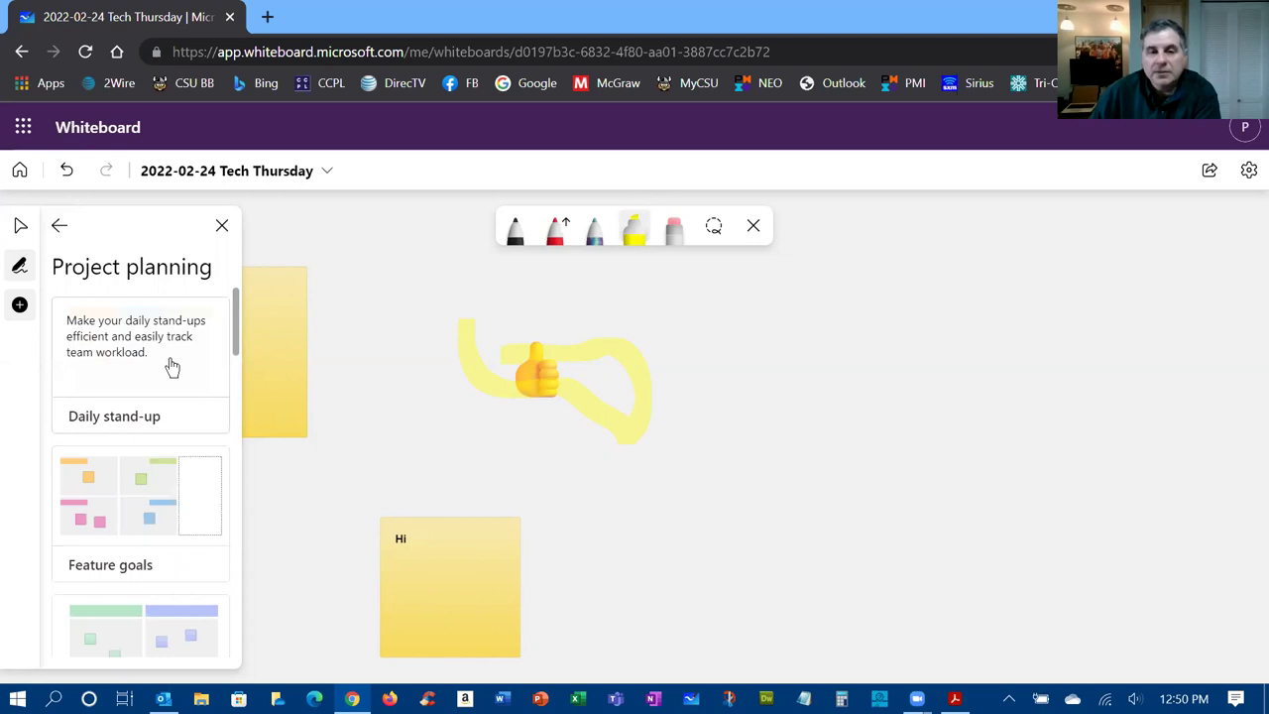
{"action": "left_click", "coordinate": [58, 229]}
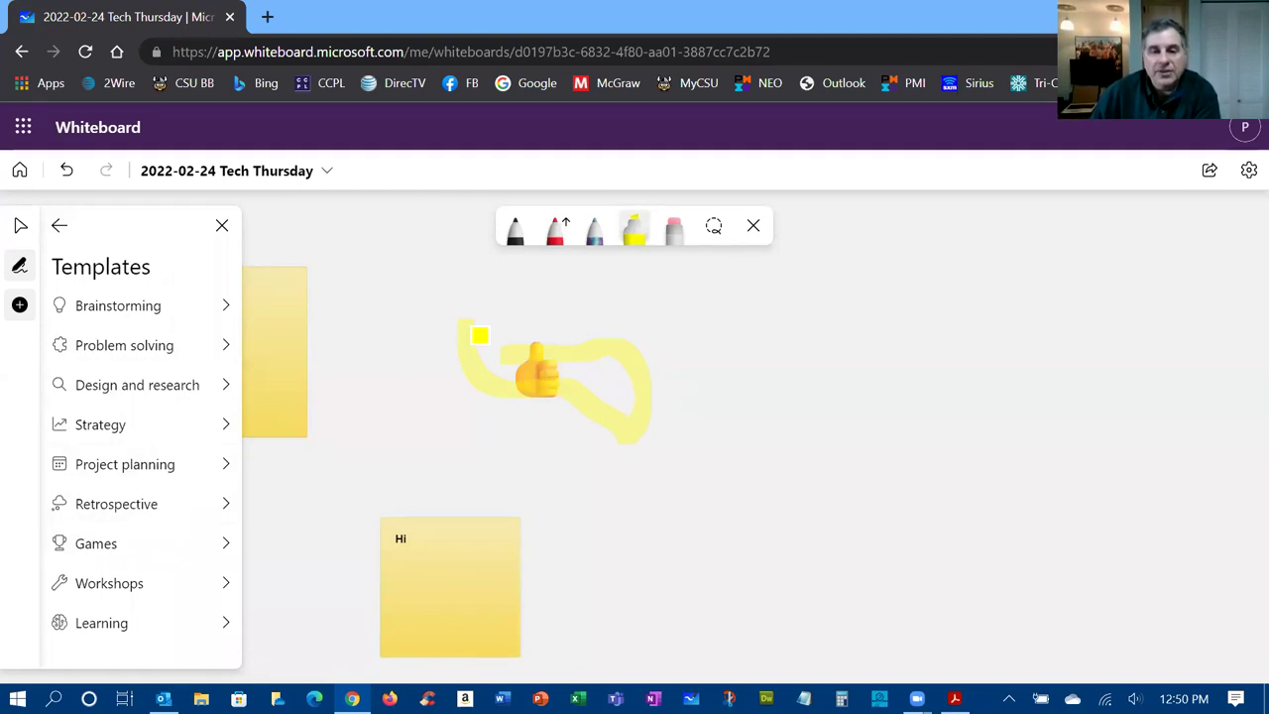
Add the Brainstorm template to the board and close the templates list
{"action": "left_click", "coordinate": [191, 318]}
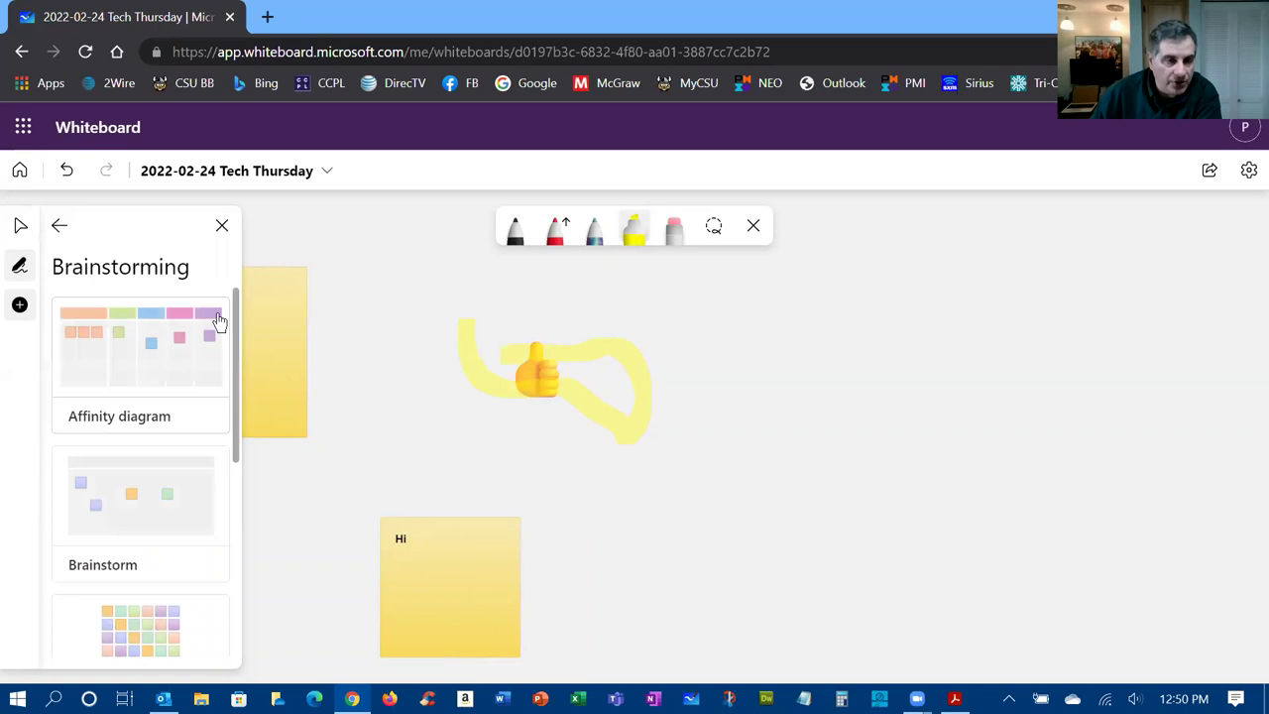
{"action": "left_click", "coordinate": [146, 493]}
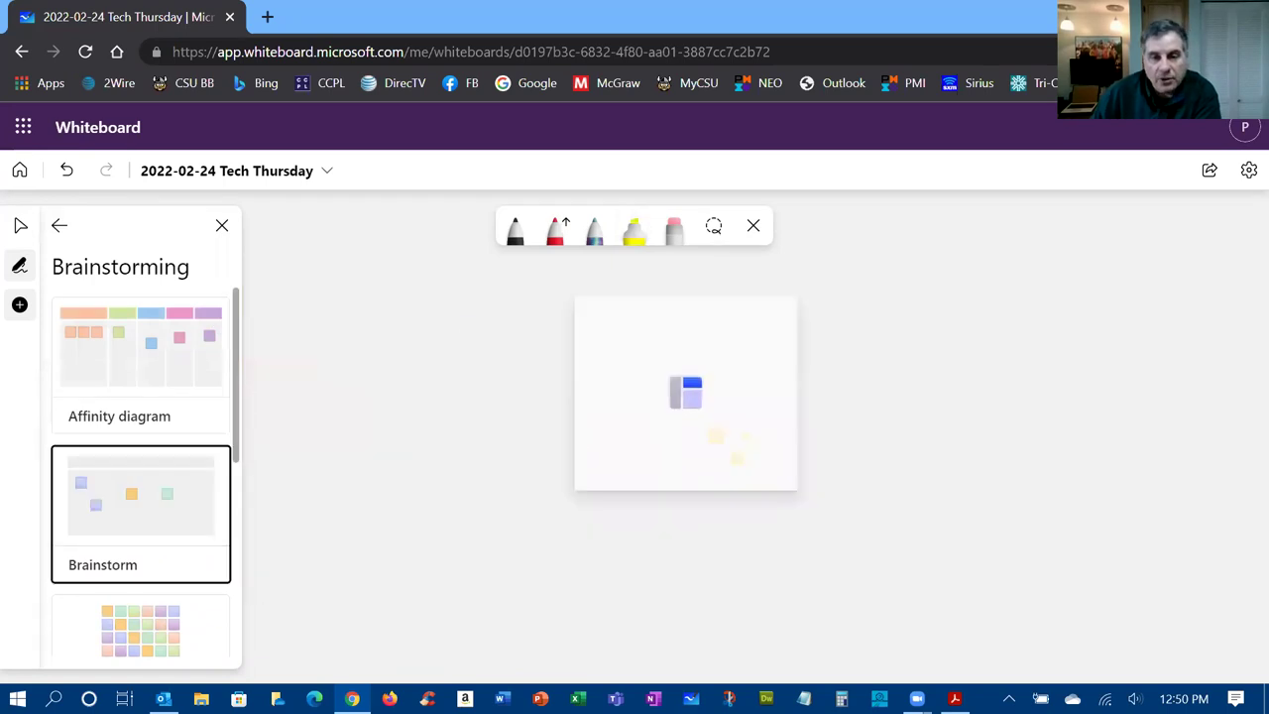
{"action": "left_click", "coordinate": [465, 468]}
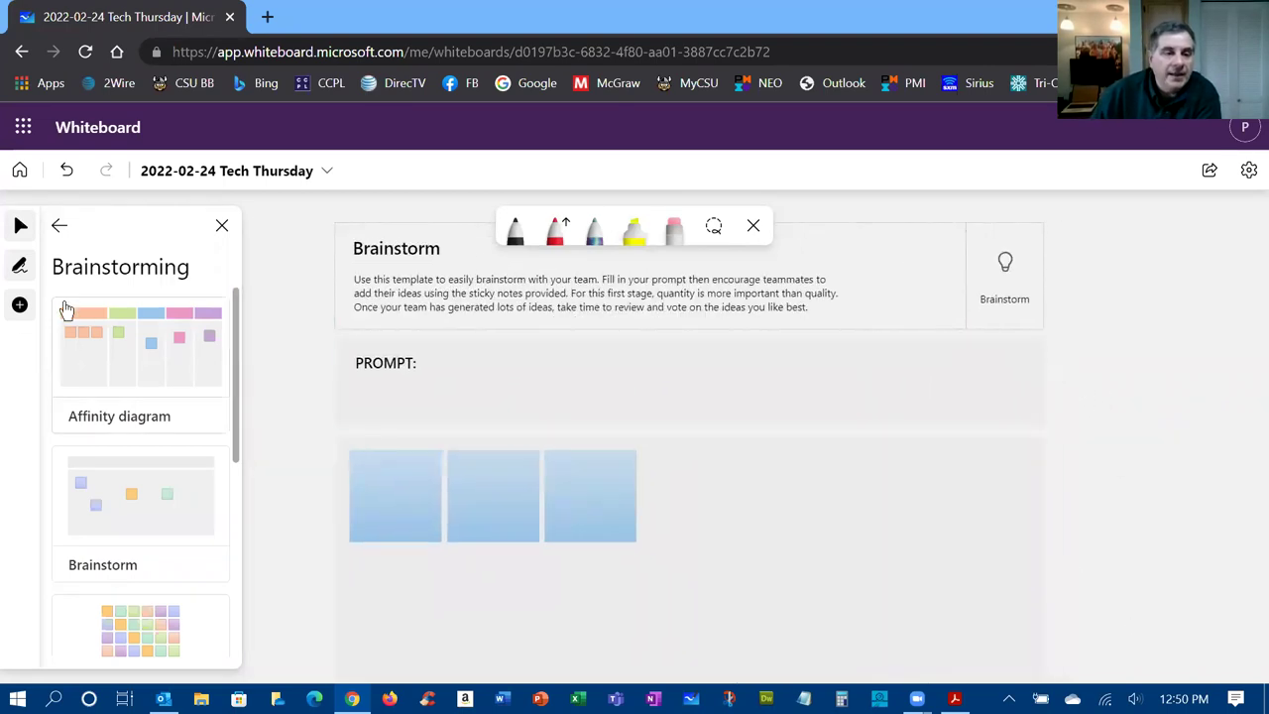
{"action": "left_click", "coordinate": [16, 309]}
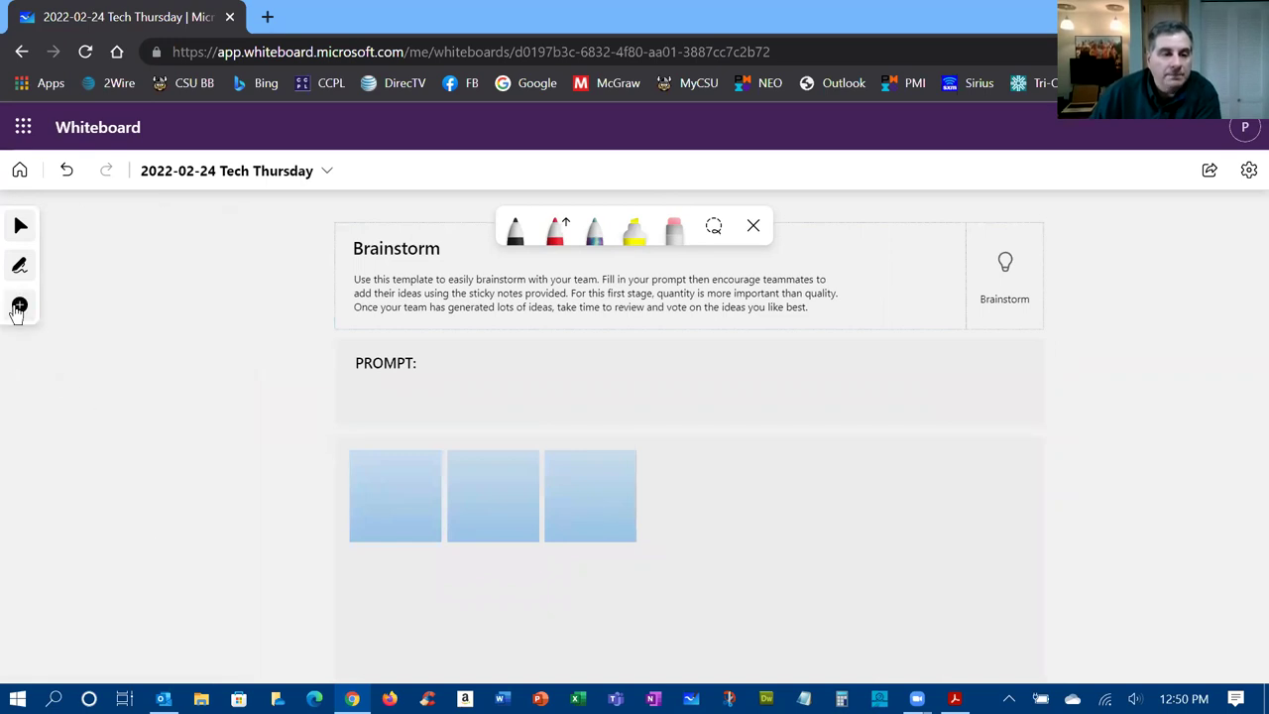
Nudge the template's third blue sticky note slightly right, then pan the template left
{"action": "left_click", "coordinate": [19, 307]}
{"action": "left_click", "coordinate": [89, 337]}
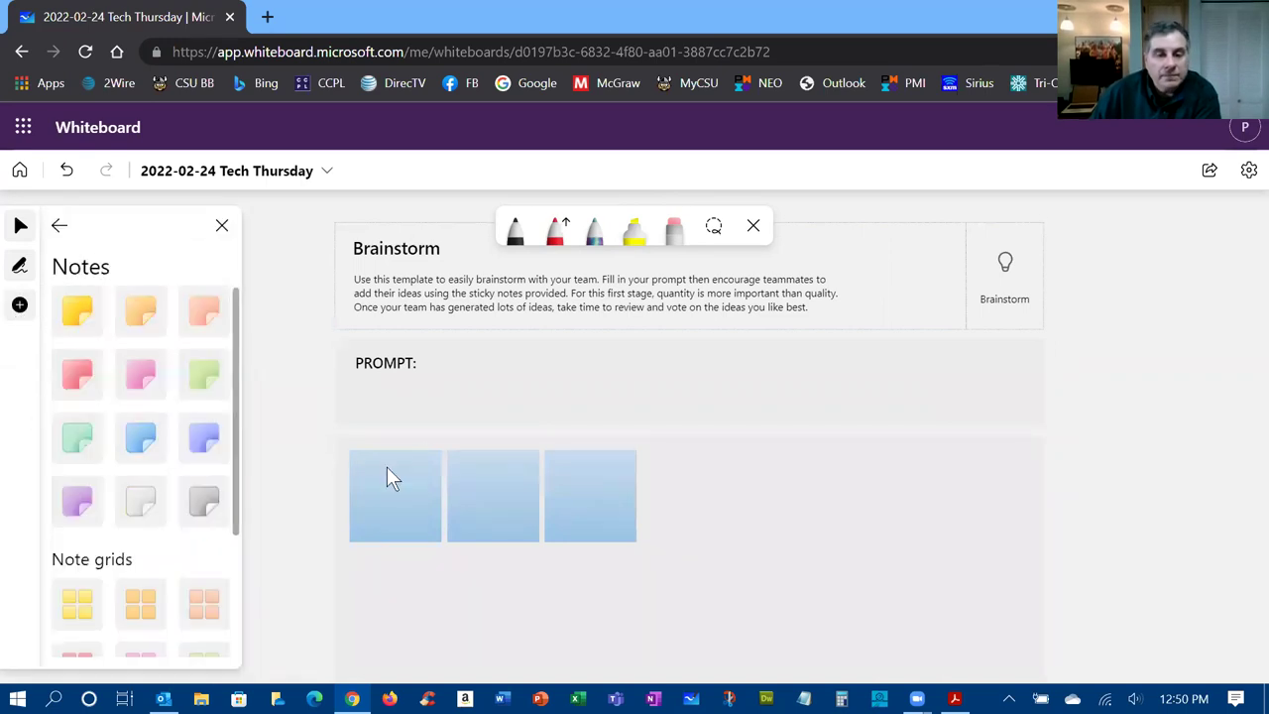
{"action": "left_click", "coordinate": [680, 485]}
{"action": "left_click", "coordinate": [630, 485]}
{"action": "left_click", "coordinate": [661, 482]}
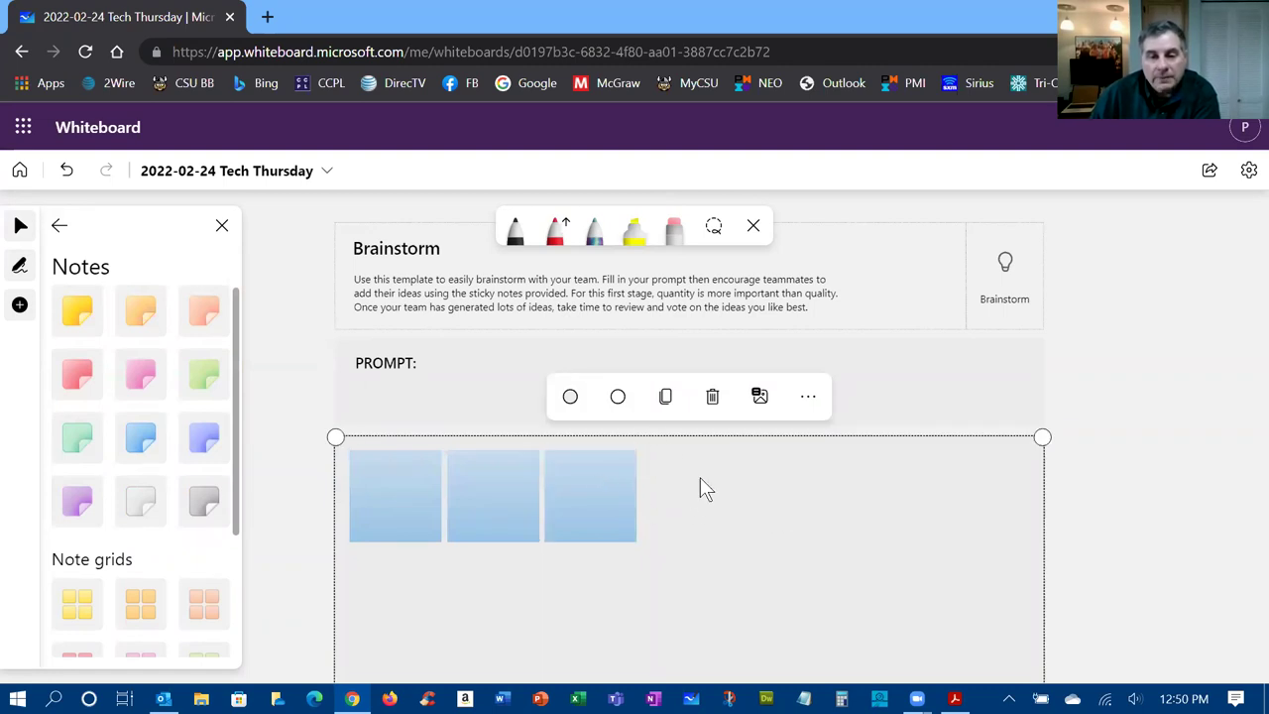
{"action": "mouse_move", "coordinate": [598, 490]}
{"action": "left_mouse_down"}
{"action": "mouse_move", "coordinate": [650, 491]}
{"action": "mouse_move", "coordinate": [591, 487]}
{"action": "mouse_move", "coordinate": [613, 486]}
{"action": "left_mouse_up"}
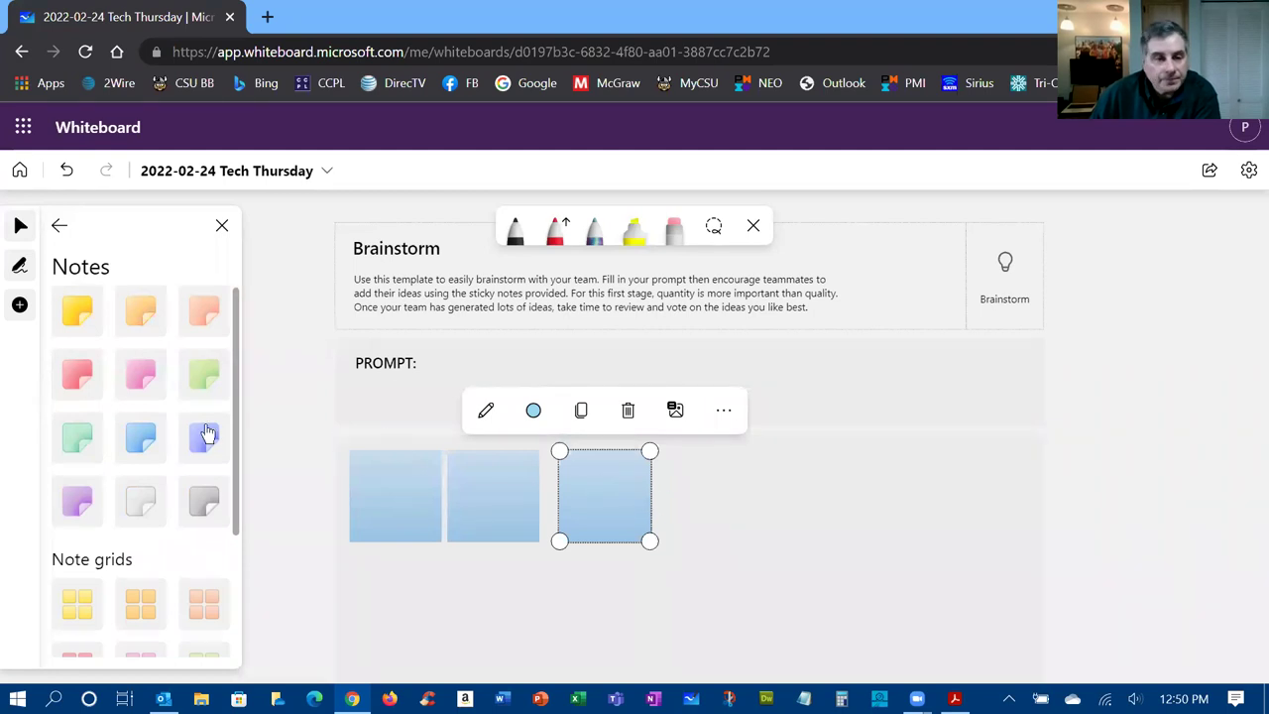
{"action": "left_click", "coordinate": [222, 225]}
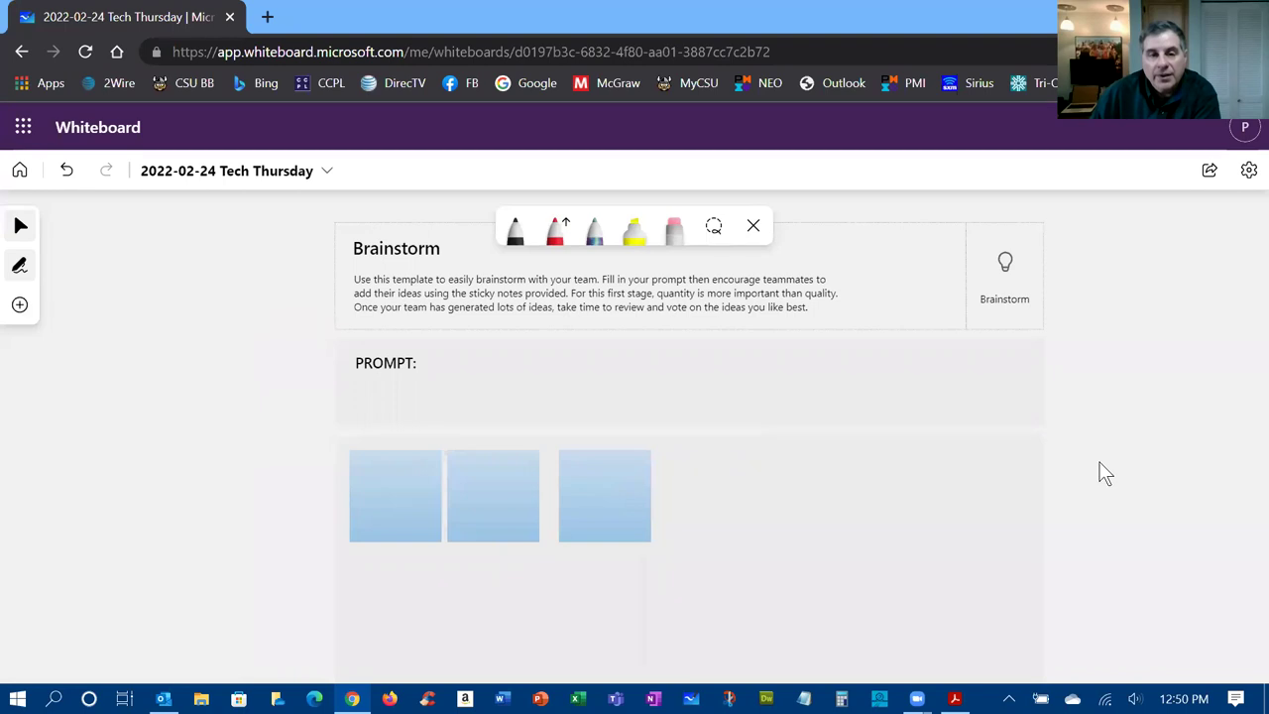
{"action": "scroll", "coordinate": [1133, 458], "scroll_direction": "down", "scroll_amount": 1}
{"action": "left_click_drag", "start_coordinate": [1145, 481], "coordinate": [959, 422]}
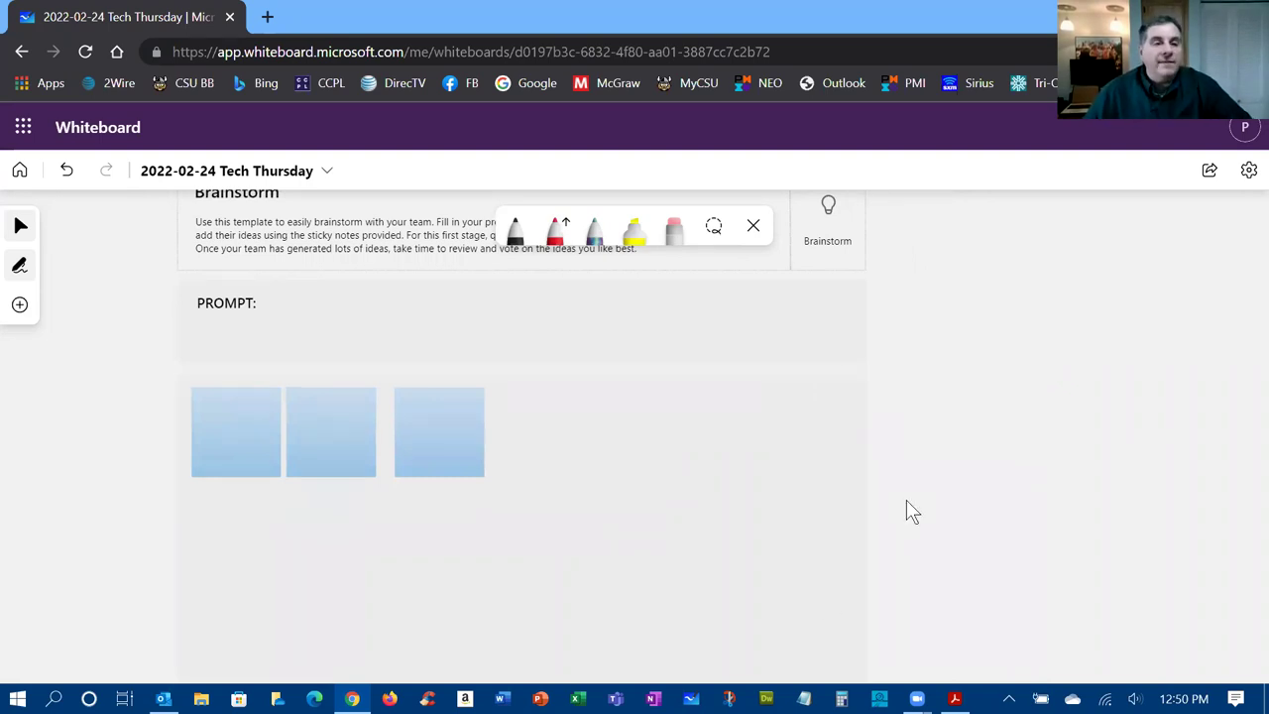
Check Share, start Export image from the gear menu then cancel, and reopen the gear menu
{"action": "left_click", "coordinate": [1210, 172]}
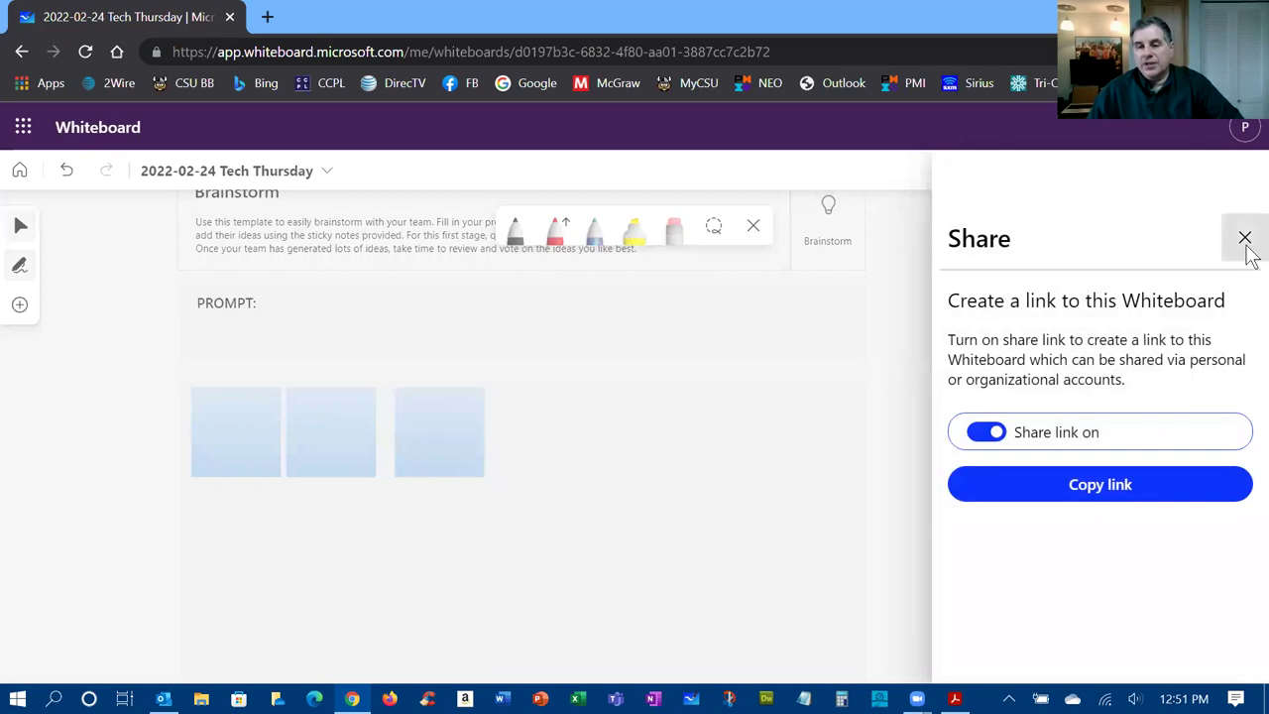
{"action": "left_click", "coordinate": [1247, 250]}
{"action": "left_click", "coordinate": [1248, 172]}
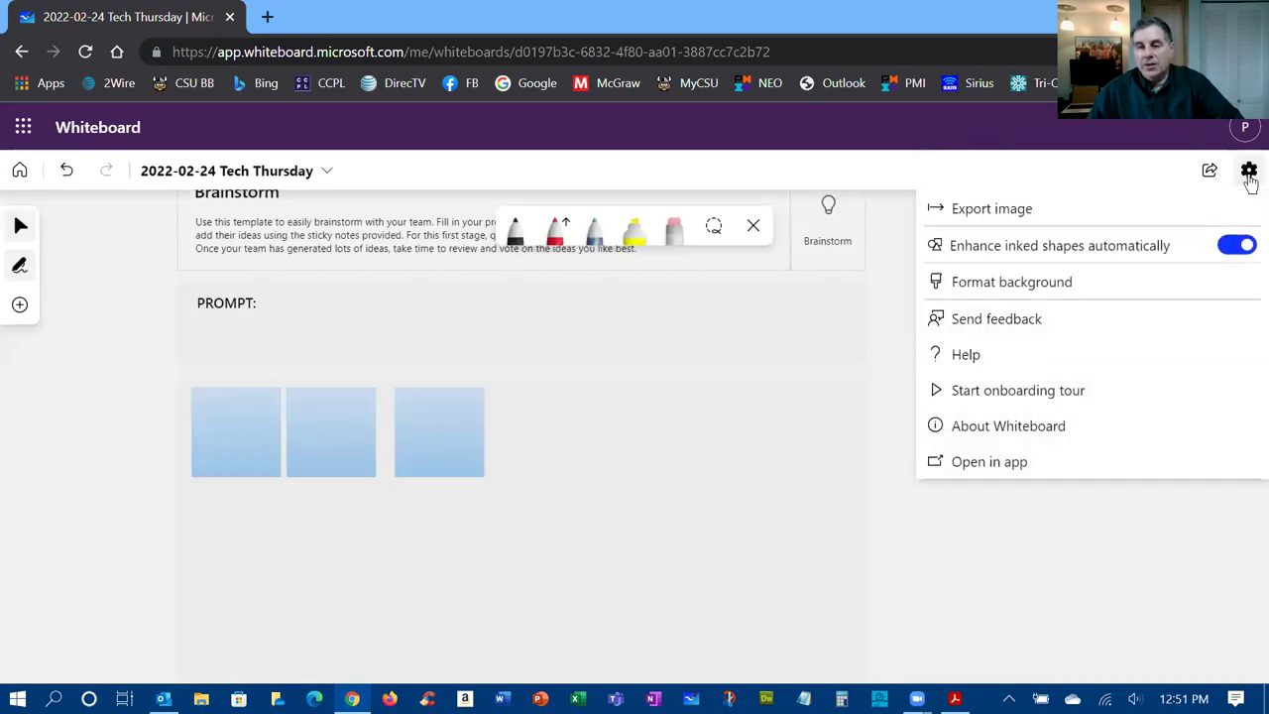
{"action": "left_click", "coordinate": [1025, 210]}
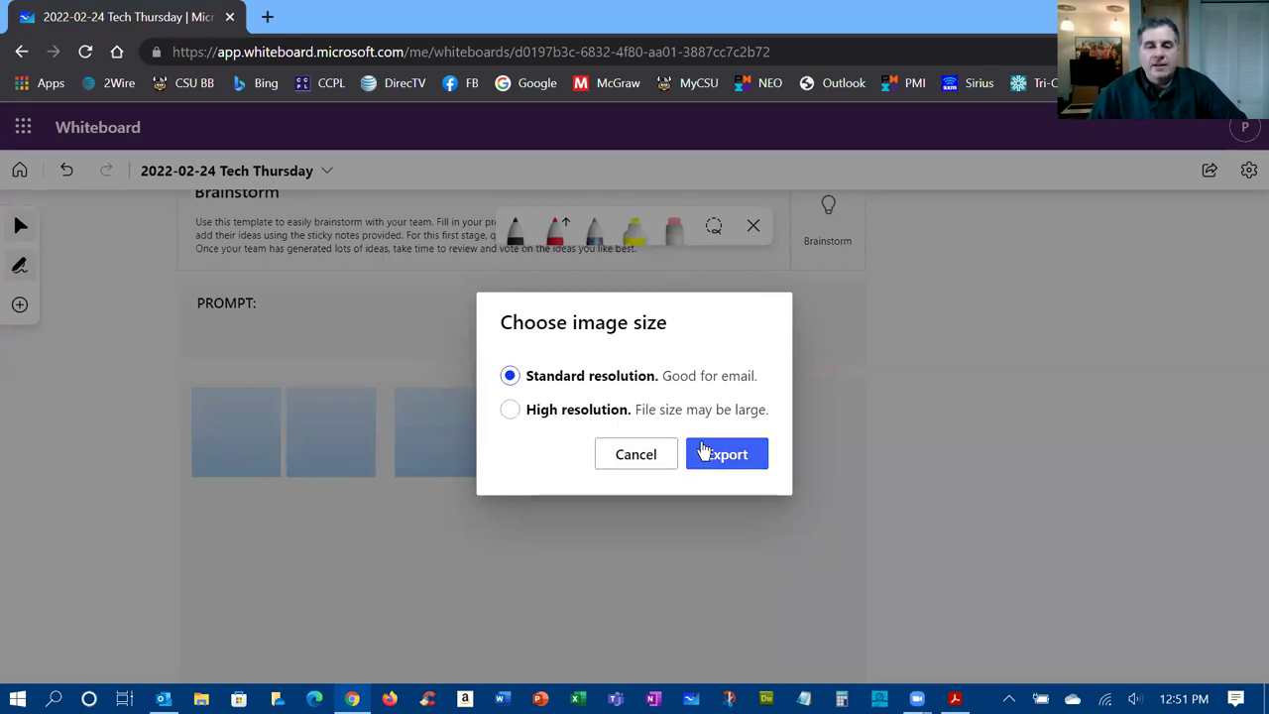
{"action": "left_click", "coordinate": [632, 456]}
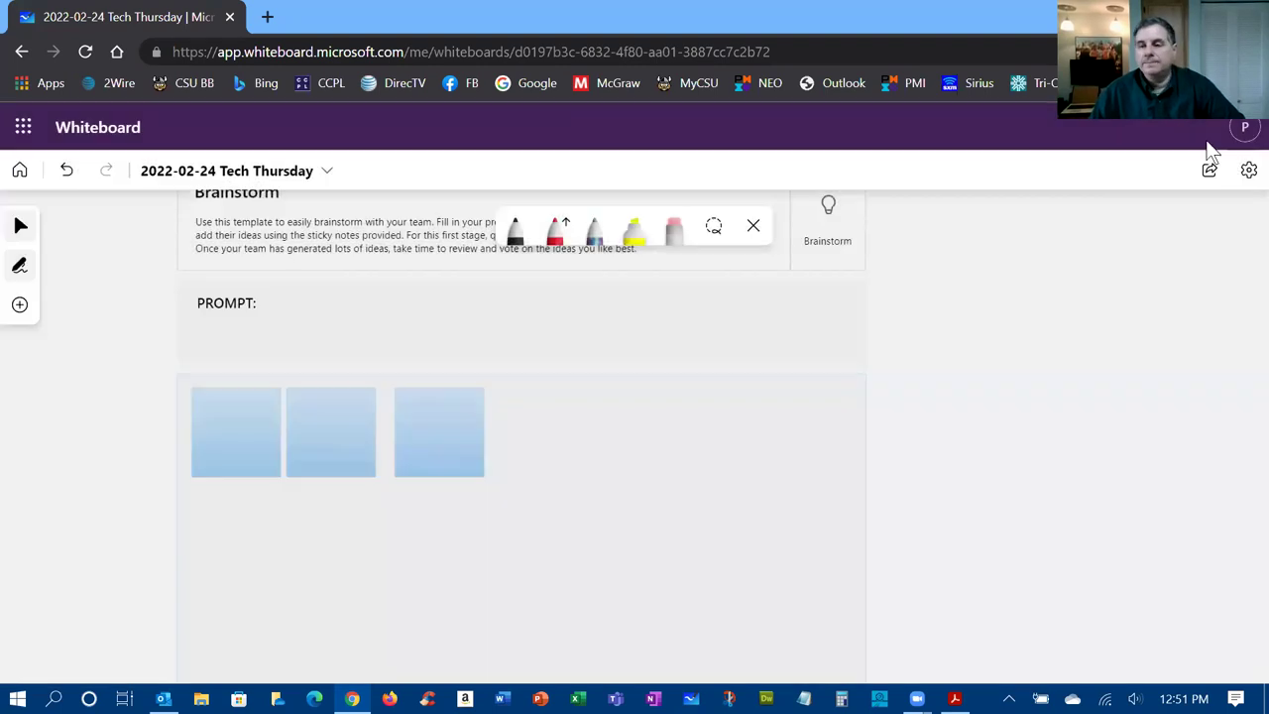
{"action": "left_click", "coordinate": [1248, 171]}
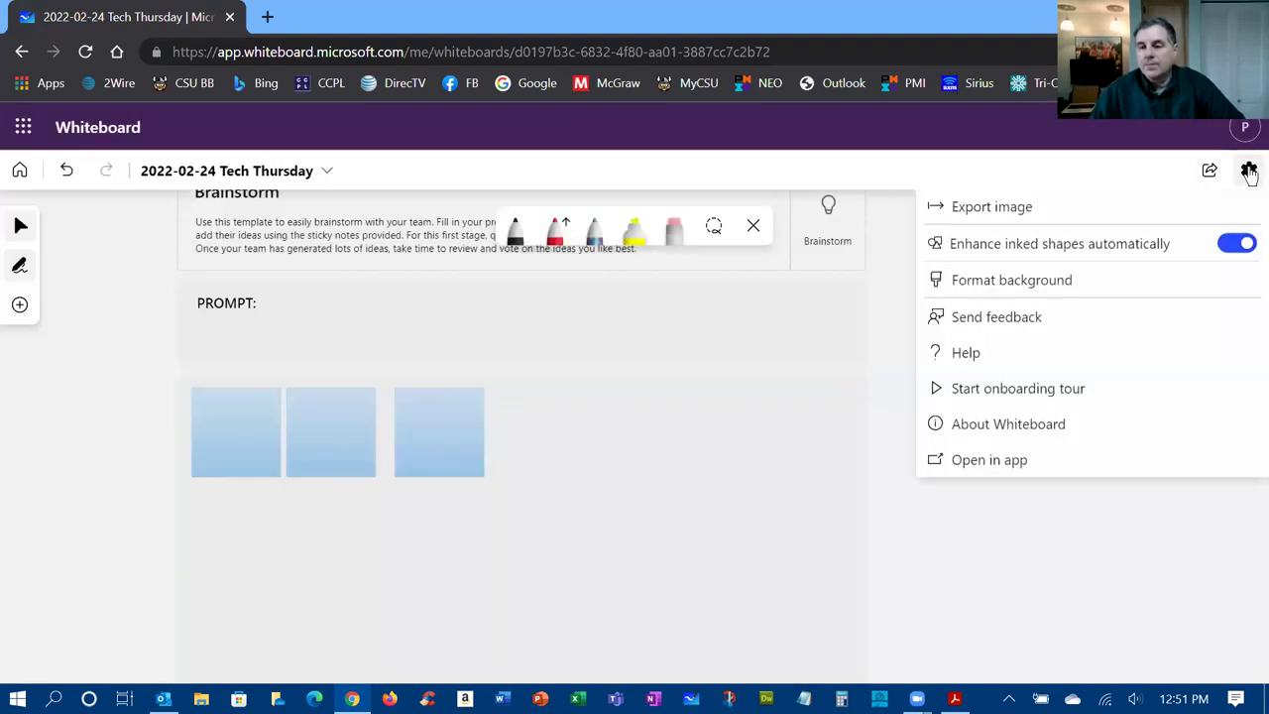
{"action": "left_click", "coordinate": [1072, 281]}
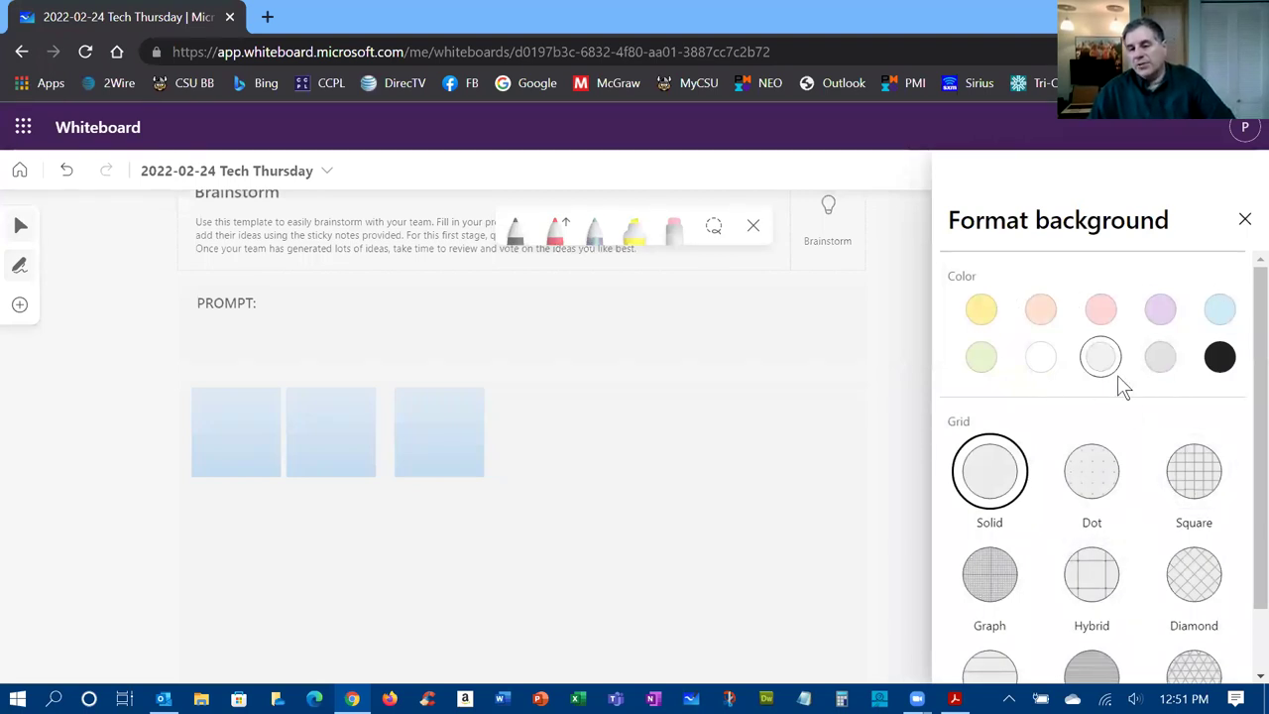
{"action": "scroll", "coordinate": [1128, 371], "scroll_direction": "down", "scroll_amount": 2}
{"action": "scroll", "coordinate": [1128, 369], "scroll_direction": "up", "scroll_amount": 2}
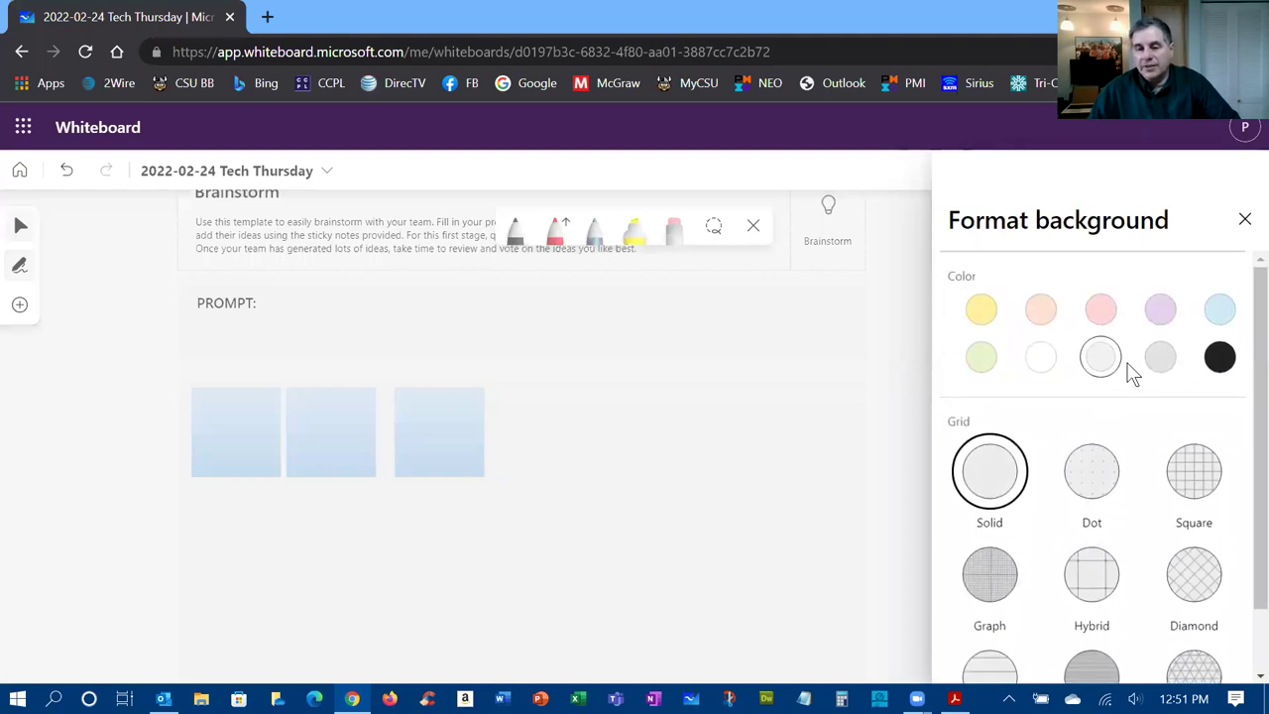
{"action": "left_click", "coordinate": [1243, 222]}
{"action": "left_click", "coordinate": [1248, 172]}
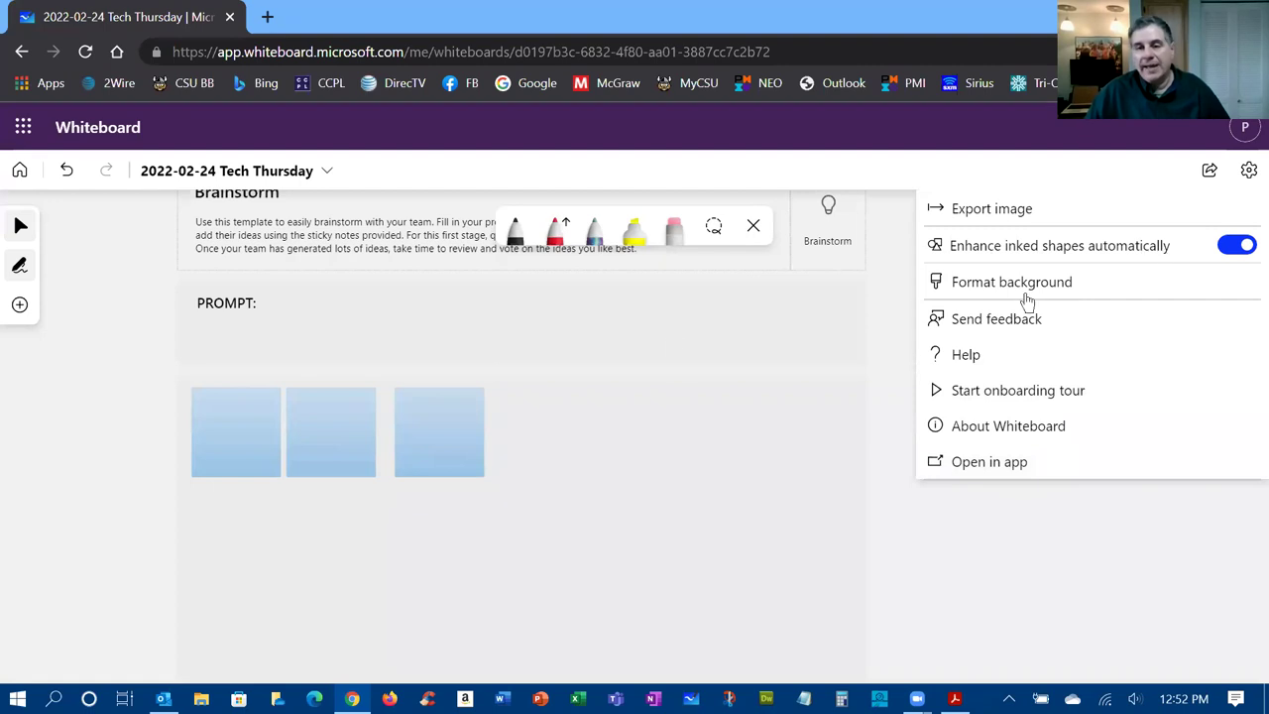
{"action": "left_click", "coordinate": [891, 432]}
Pan to empty space and ink a black square, blob, circle and triangle
{"action": "left_click_drag", "start_coordinate": [1118, 379], "coordinate": [529, 363]}
{"action": "left_click", "coordinate": [515, 230]}
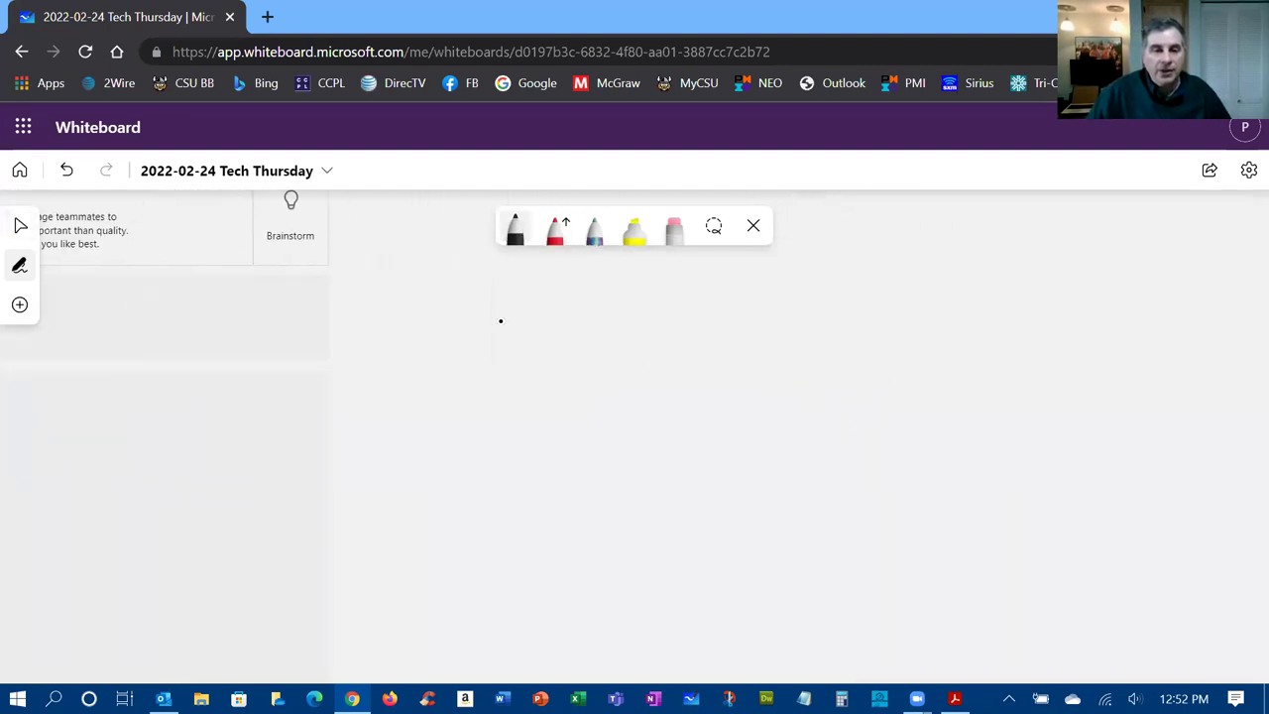
{"action": "mouse_move", "coordinate": [496, 311]}
{"action": "left_mouse_down"}
{"action": "mouse_move", "coordinate": [493, 448]}
{"action": "mouse_move", "coordinate": [648, 456]}
{"action": "mouse_move", "coordinate": [653, 305]}
{"action": "mouse_move", "coordinate": [496, 309]}
{"action": "left_mouse_up"}
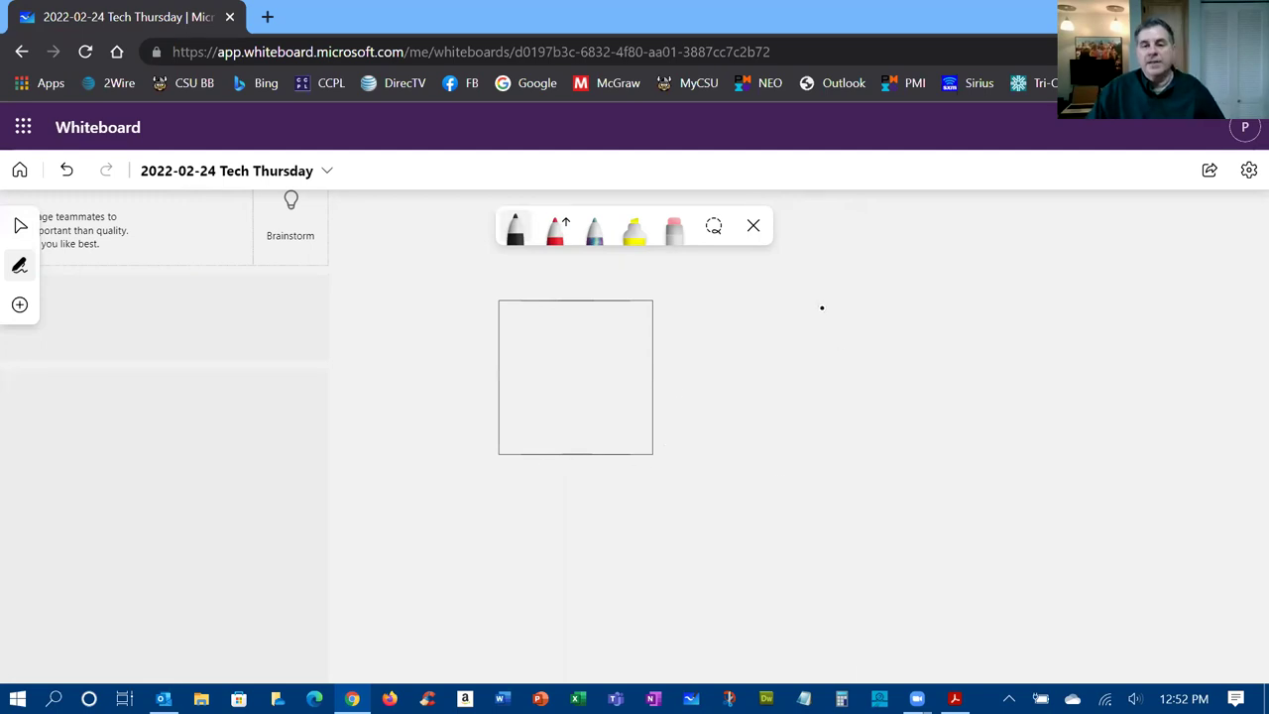
{"action": "mouse_move", "coordinate": [818, 309]}
{"action": "left_mouse_down"}
{"action": "mouse_move", "coordinate": [839, 455]}
{"action": "mouse_move", "coordinate": [886, 314]}
{"action": "mouse_move", "coordinate": [826, 310]}
{"action": "left_mouse_up"}
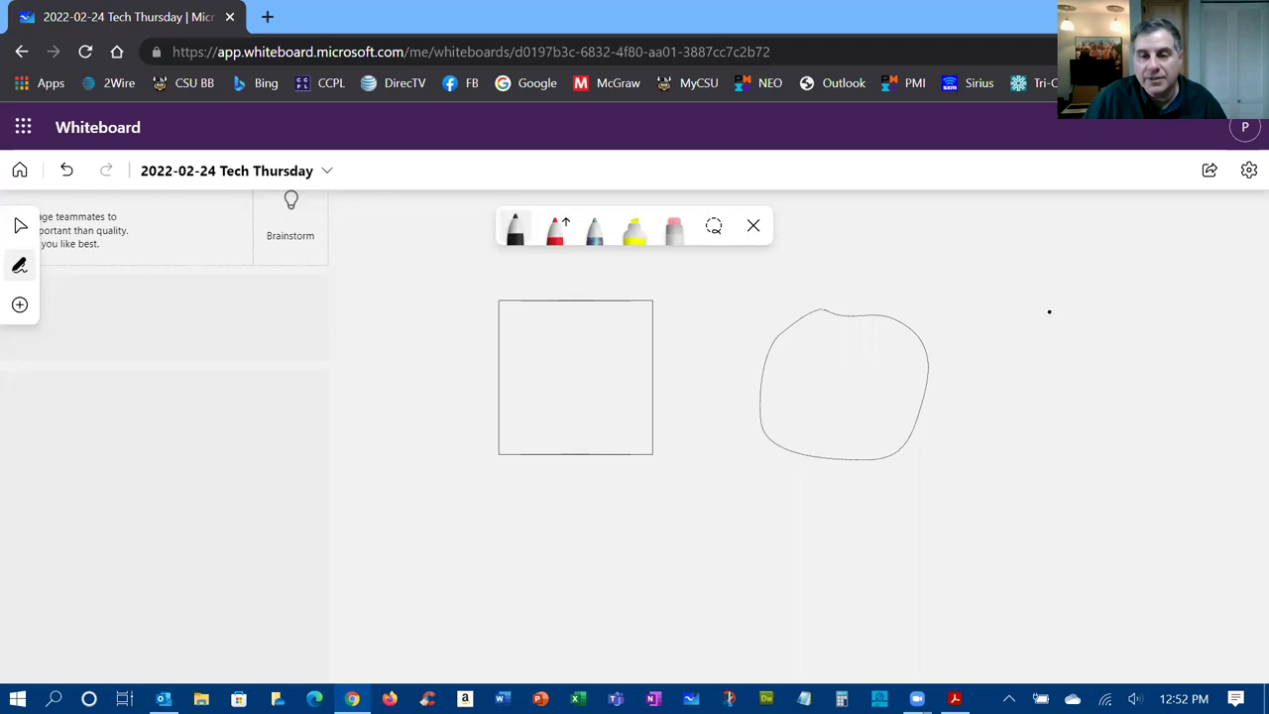
{"action": "mouse_move", "coordinate": [1051, 312]}
{"action": "left_mouse_down"}
{"action": "mouse_move", "coordinate": [1124, 423]}
{"action": "mouse_move", "coordinate": [1074, 314]}
{"action": "mouse_move", "coordinate": [1054, 311]}
{"action": "left_mouse_up"}
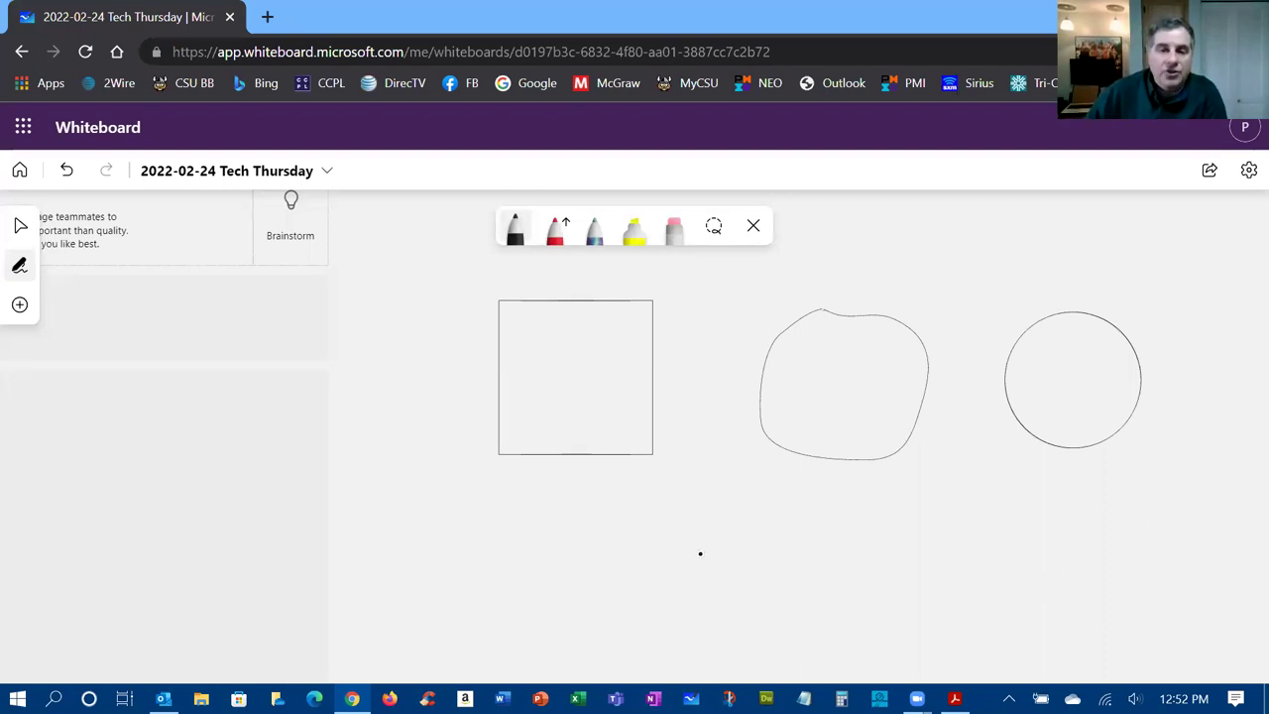
{"action": "mouse_move", "coordinate": [703, 470]}
{"action": "left_mouse_down"}
{"action": "mouse_move", "coordinate": [783, 561]}
{"action": "mouse_move", "coordinate": [760, 505]}
{"action": "mouse_move", "coordinate": [710, 451]}
{"action": "mouse_move", "coordinate": [700, 477]}
{"action": "left_mouse_up"}
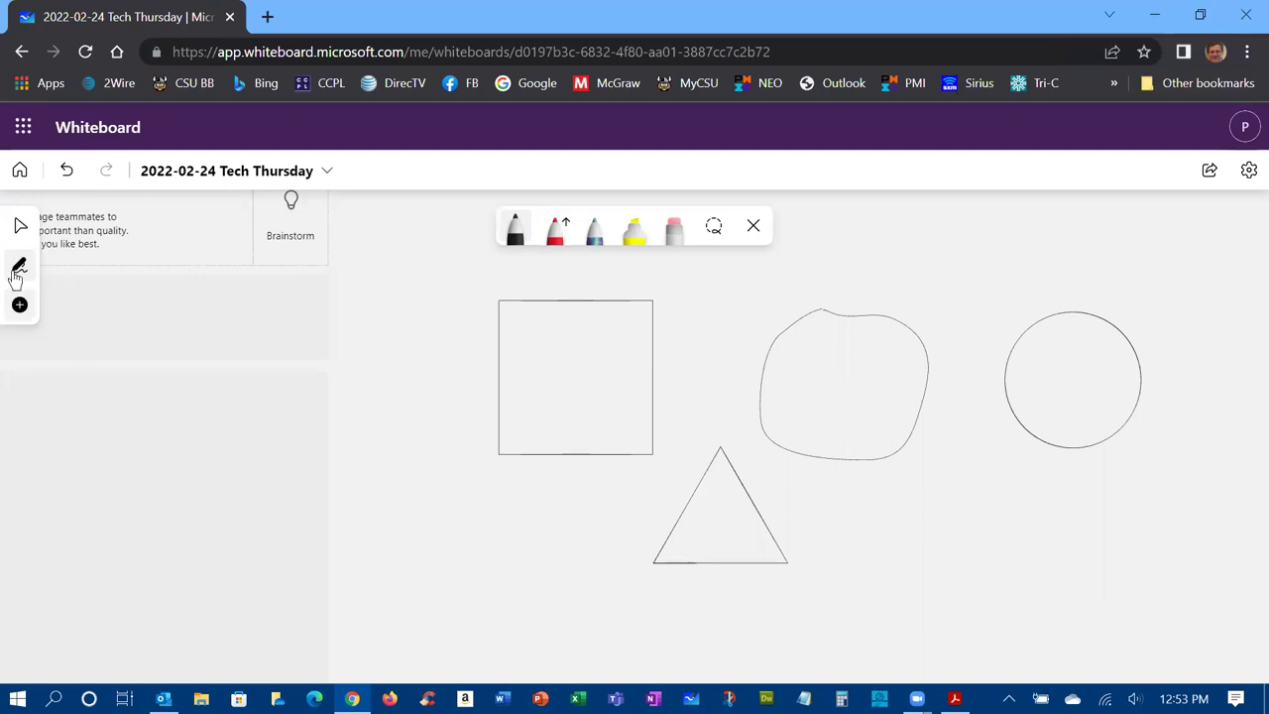
Try moving the partly visible template section, deselect it, and pan back to the Brainstorm template
{"action": "left_click", "coordinate": [22, 228]}
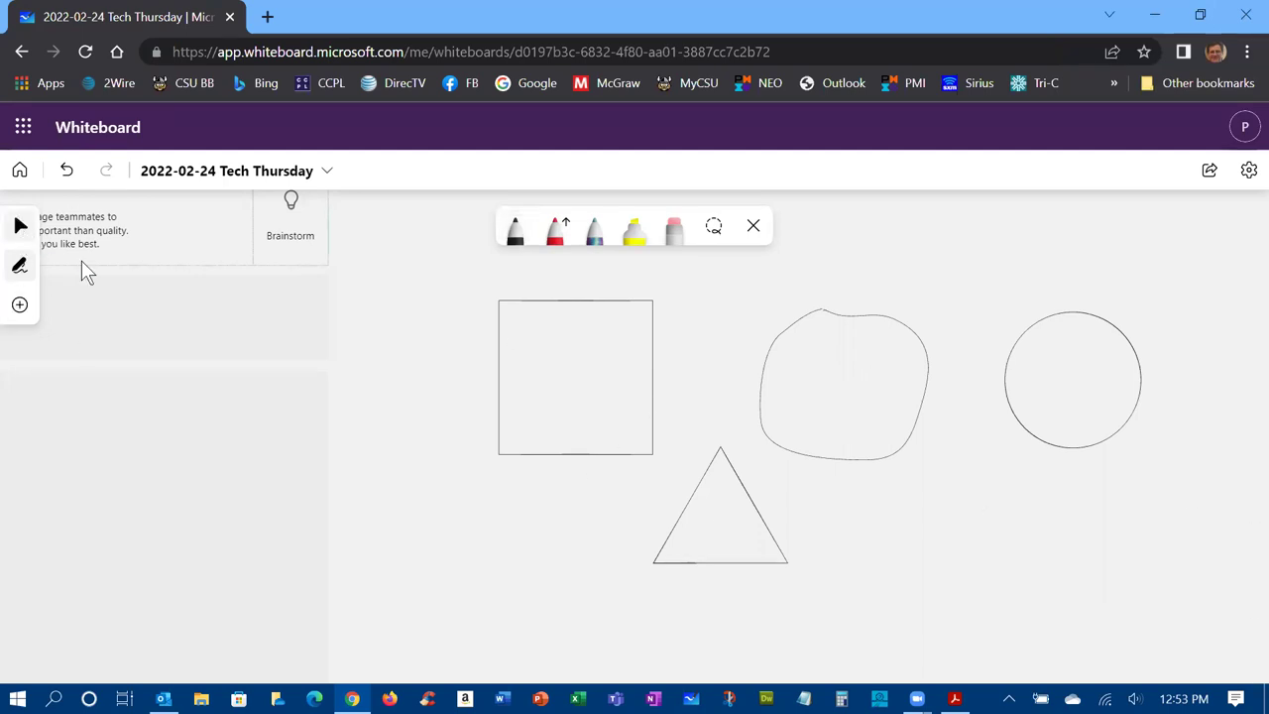
{"action": "left_click", "coordinate": [256, 341]}
{"action": "left_click_drag", "start_coordinate": [255, 331], "coordinate": [261, 334]}
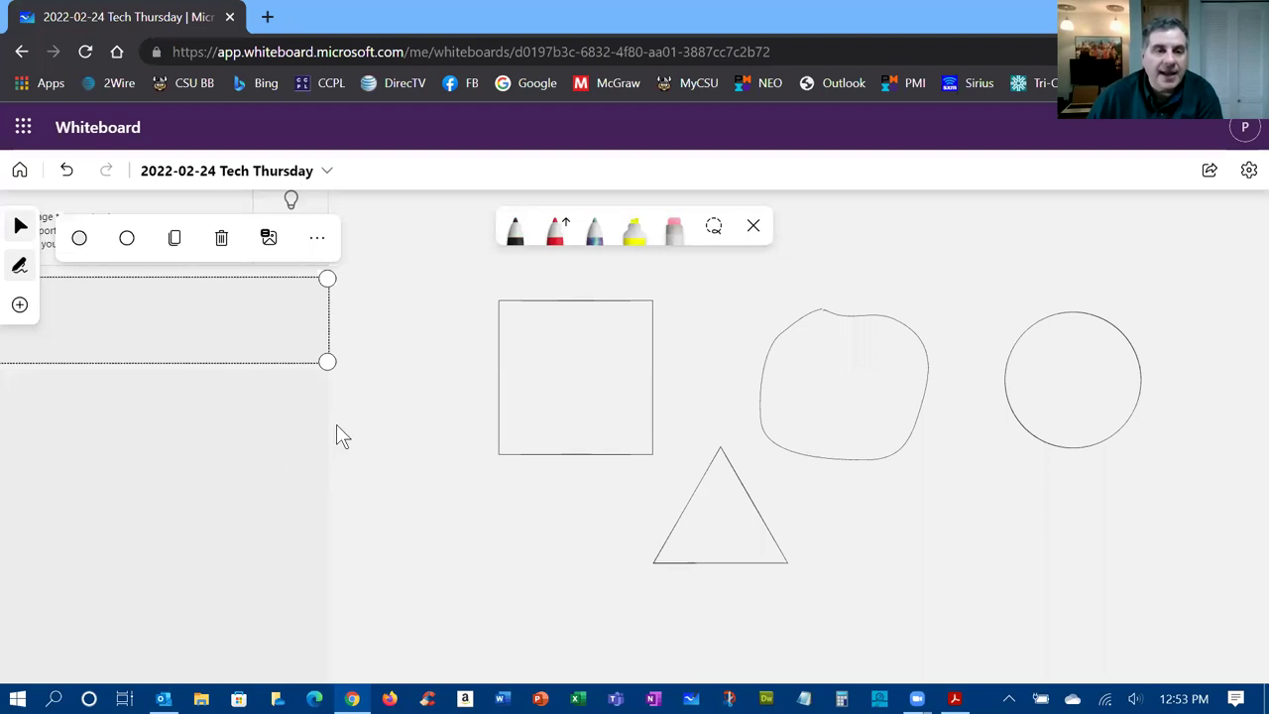
{"action": "left_click", "coordinate": [407, 431]}
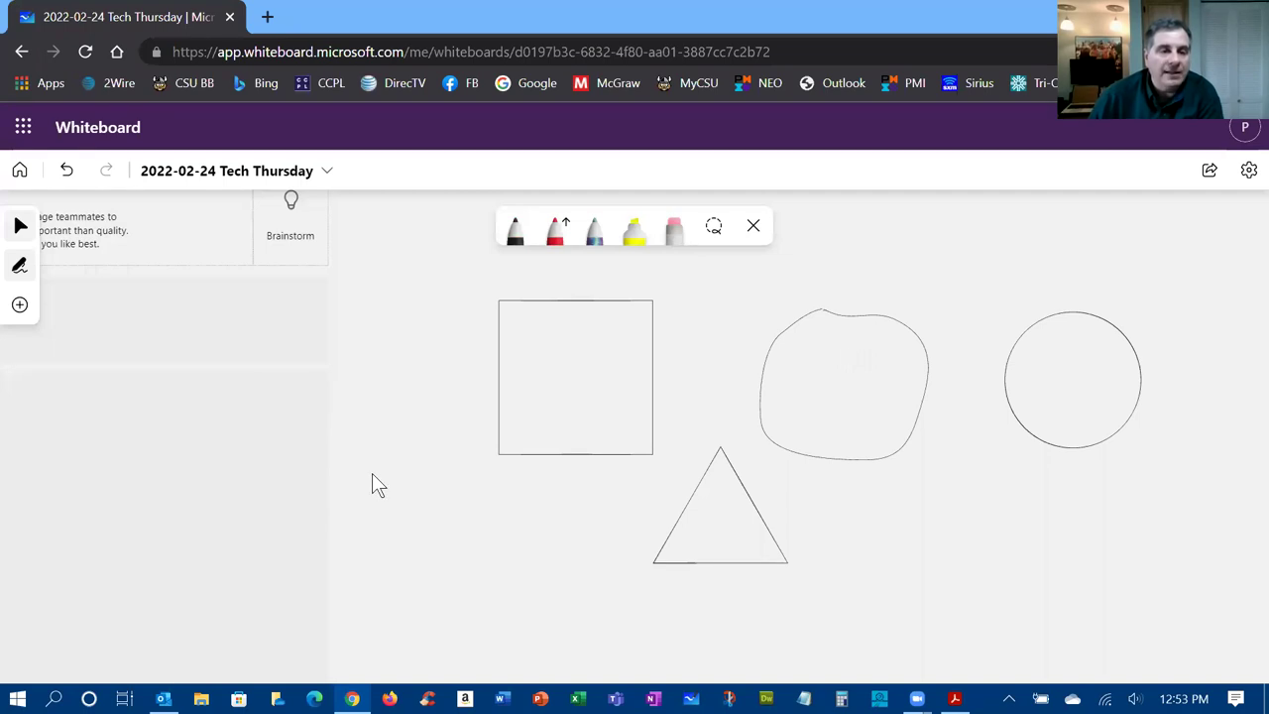
{"action": "left_click_drag", "start_coordinate": [482, 444], "coordinate": [1033, 482]}
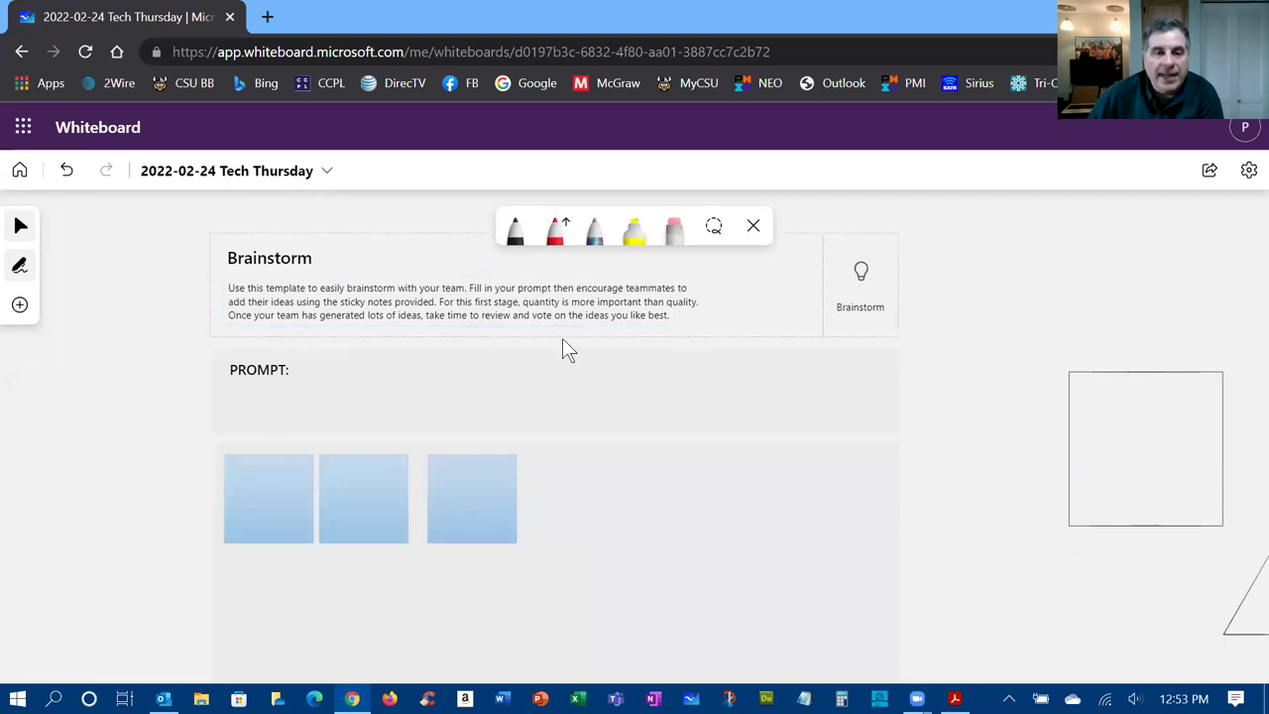
Open the template categories list, close it, and shift the view up-left
{"action": "left_click", "coordinate": [19, 307]}
{"action": "left_click", "coordinate": [172, 587]}
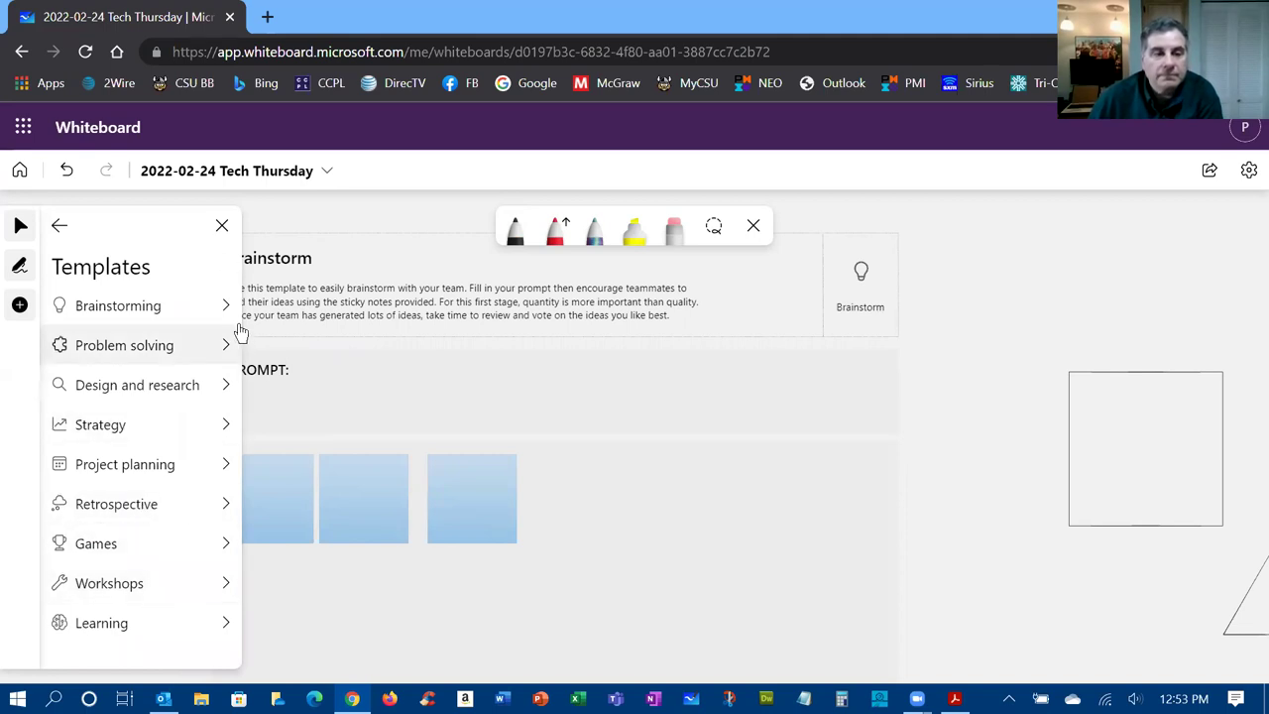
{"action": "left_click", "coordinate": [222, 228]}
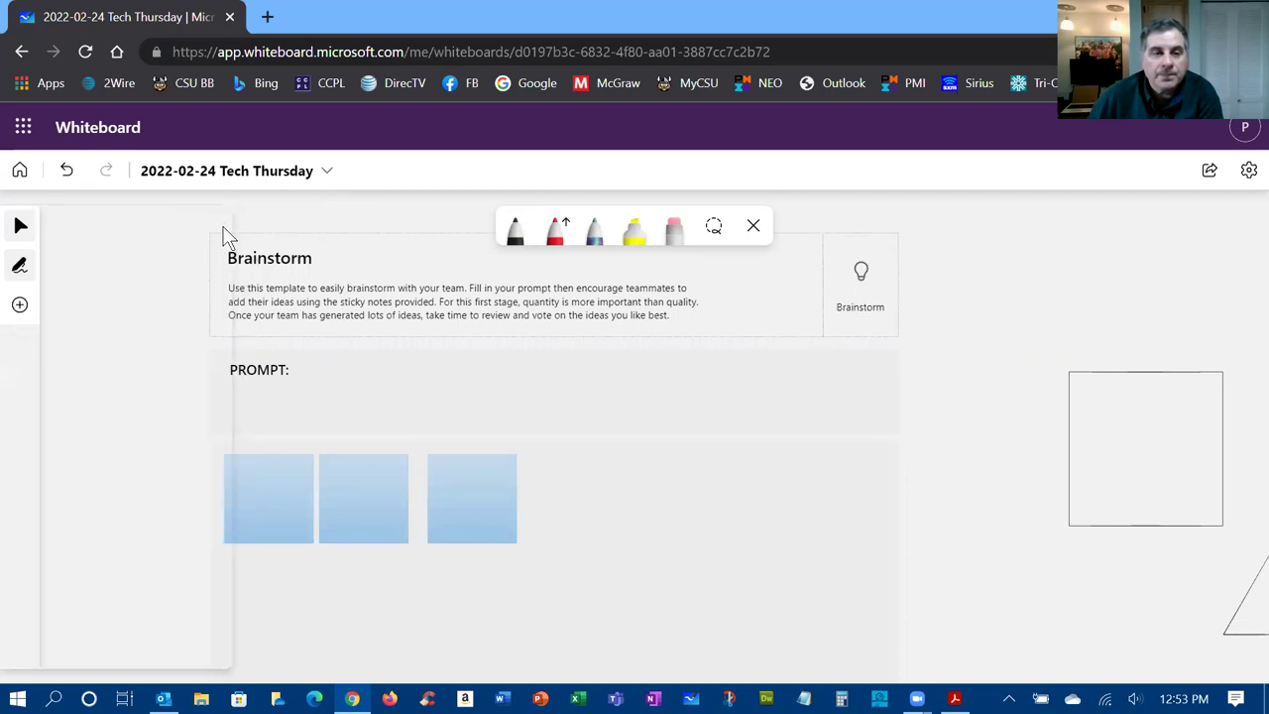
{"action": "left_click_drag", "start_coordinate": [1006, 402], "coordinate": [812, 346]}
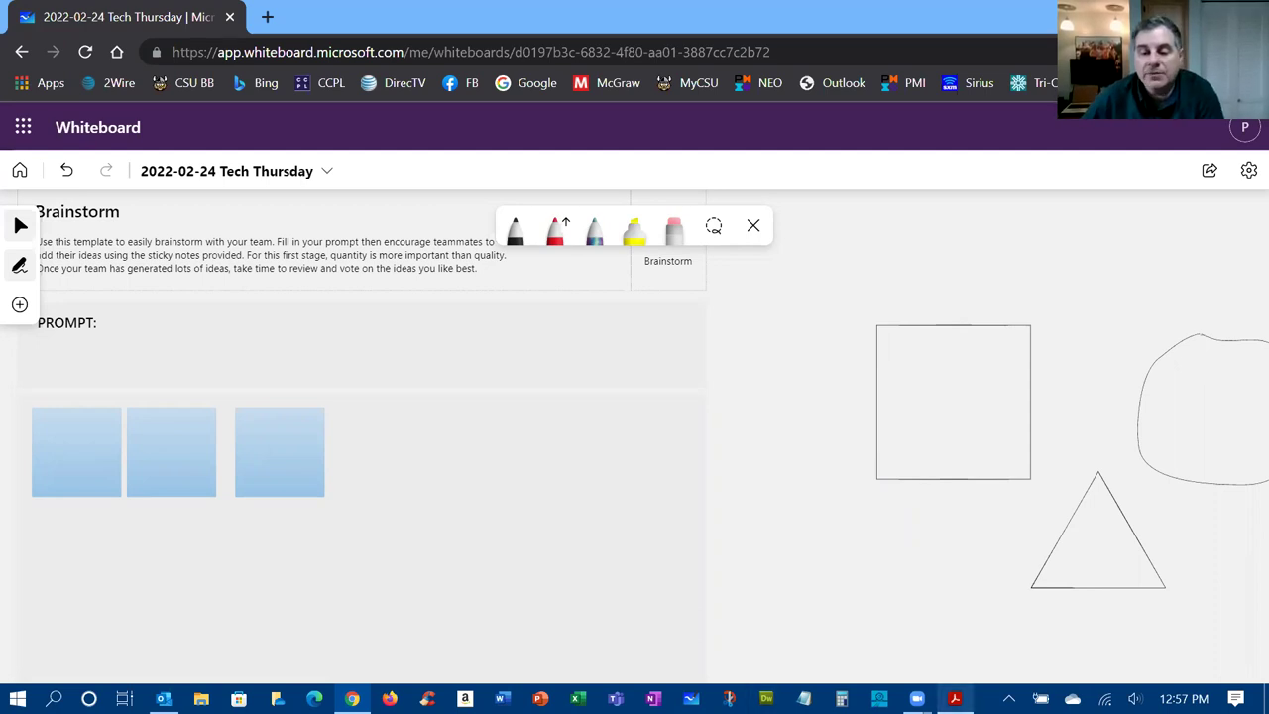
Scroll the Acrobat slides to page 24, the PDU-claim slide, then return to Whiteboard
{"action": "key", "text": "alt+Tab"}
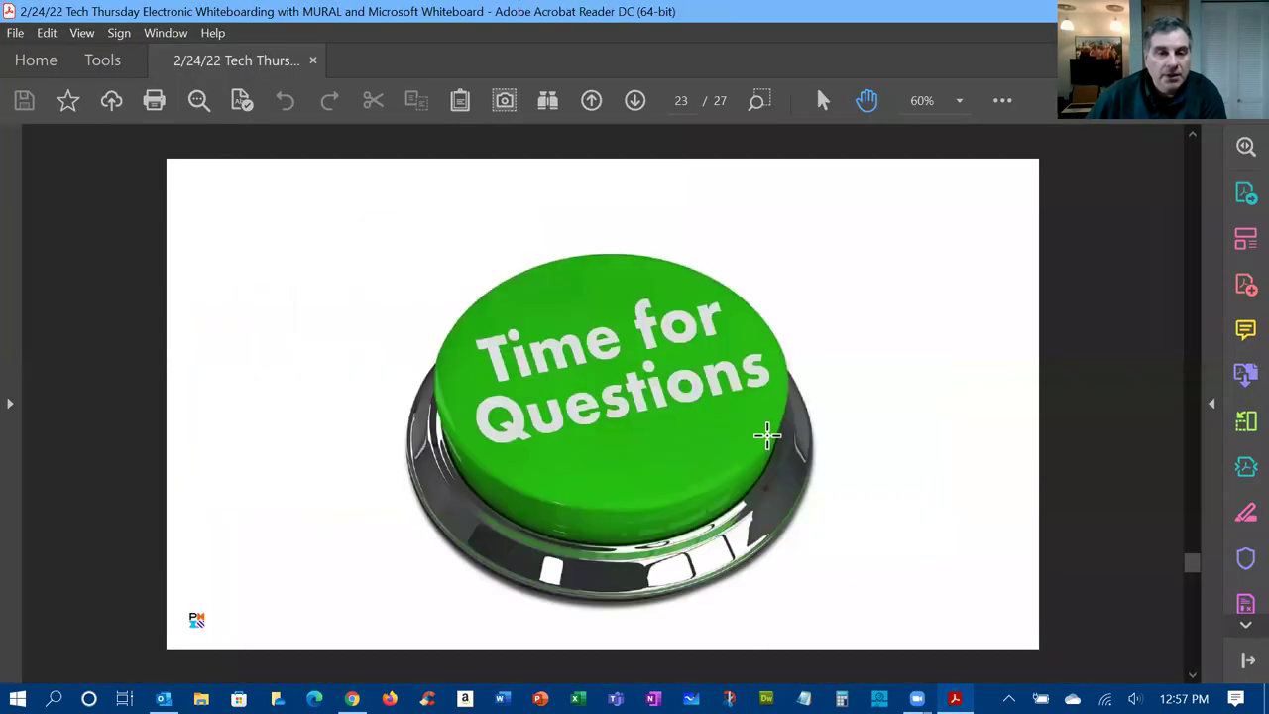
{"action": "scroll", "coordinate": [763, 430], "scroll_direction": "down", "scroll_amount": 1}
{"action": "scroll", "coordinate": [803, 422], "scroll_direction": "down", "scroll_amount": 1}
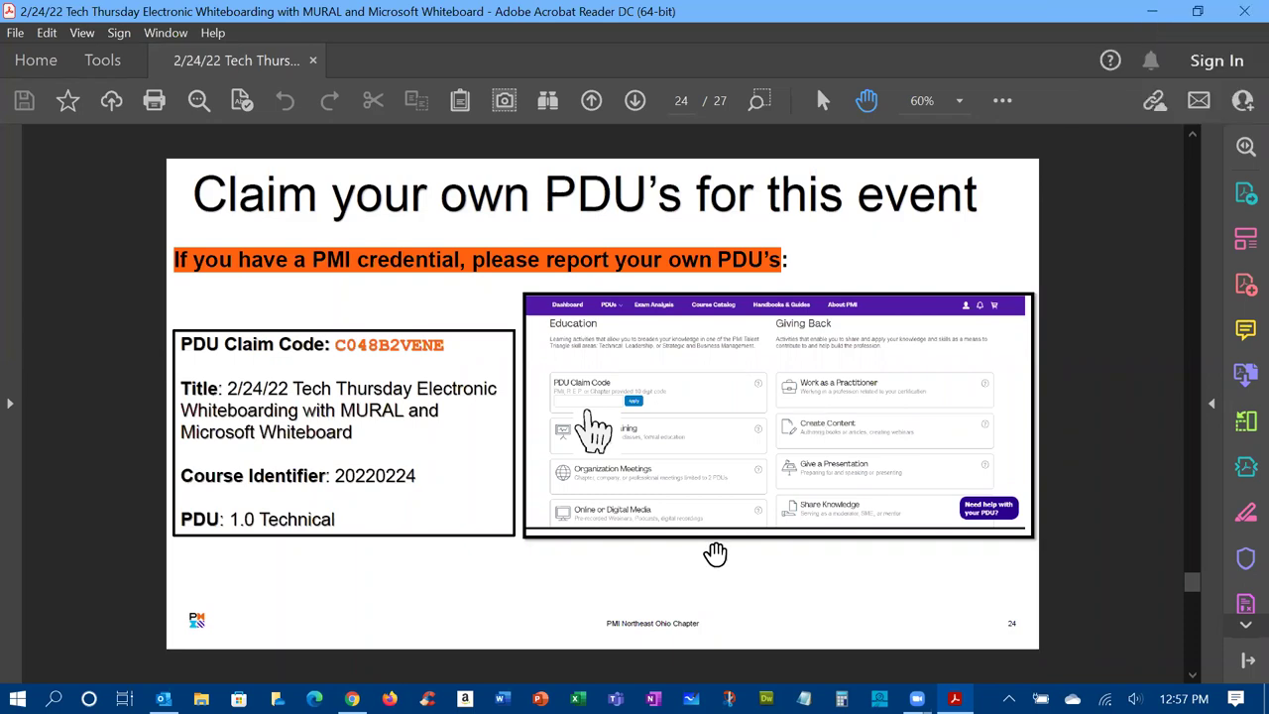
{"action": "left_click", "coordinate": [352, 699]}
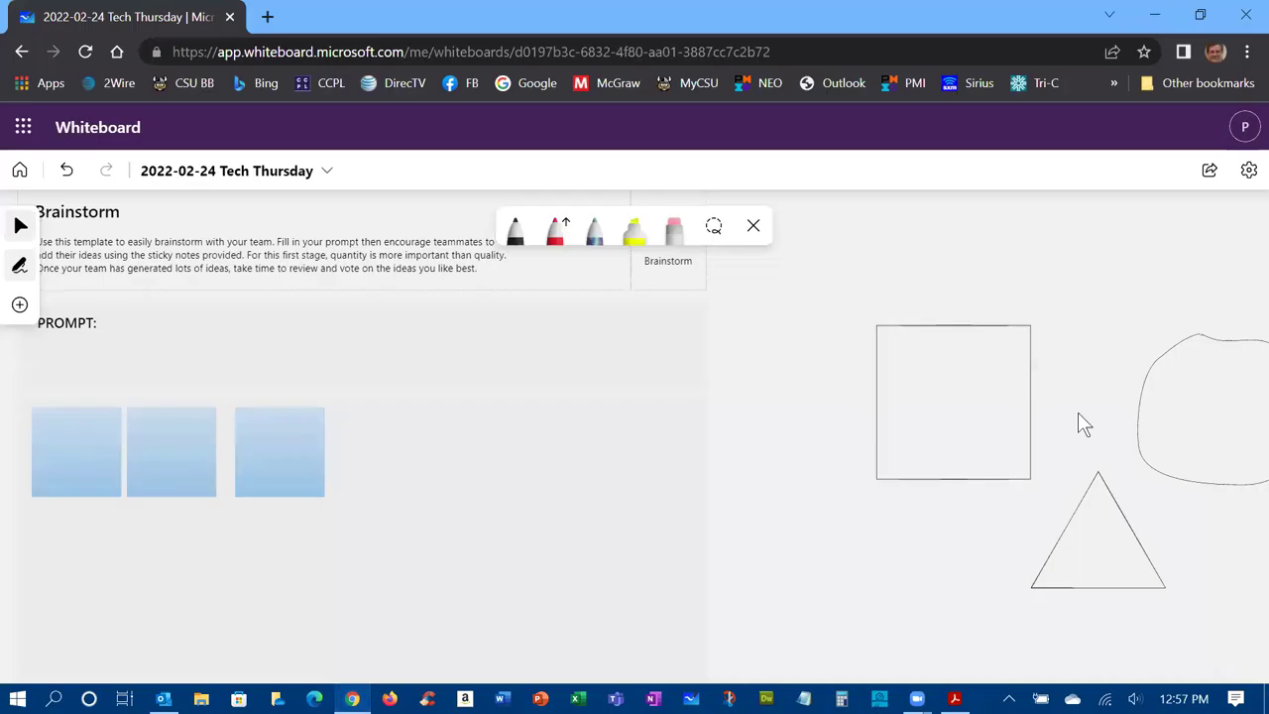
Export the Tech Thursday board as a PNG image, then go back to the Acrobat slides
{"action": "left_click", "coordinate": [1249, 170]}
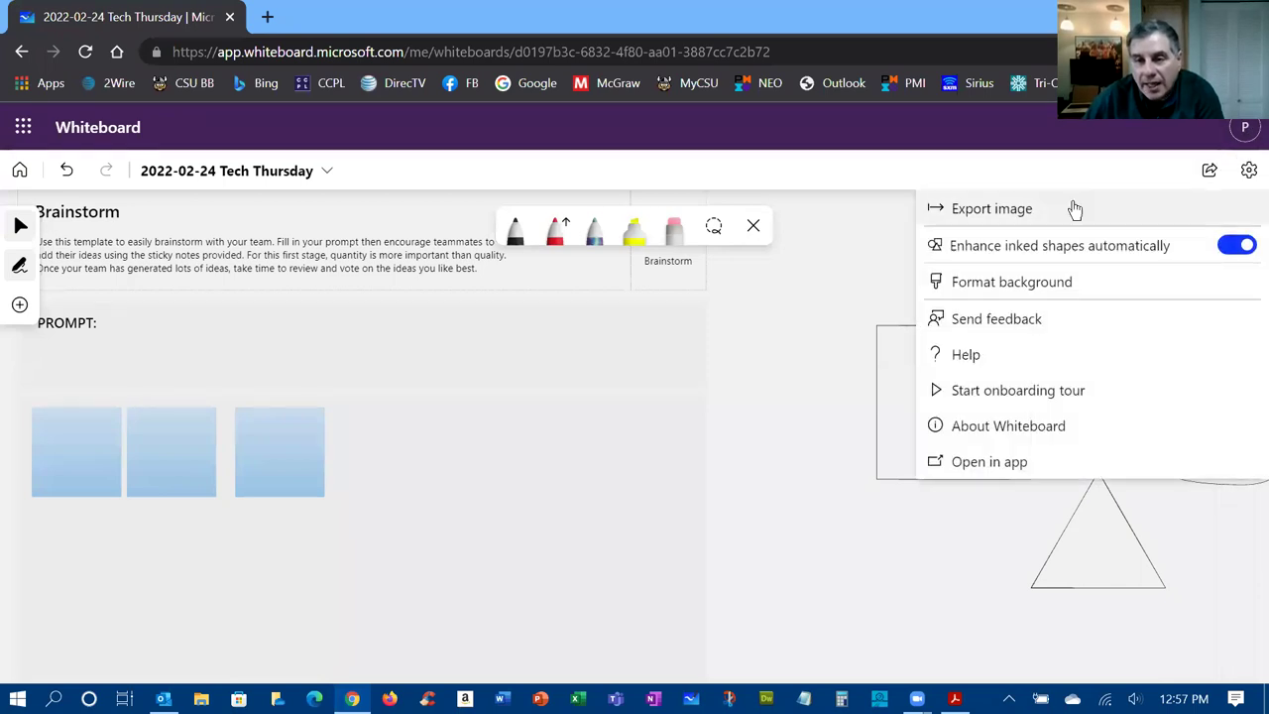
{"action": "left_click", "coordinate": [1016, 213]}
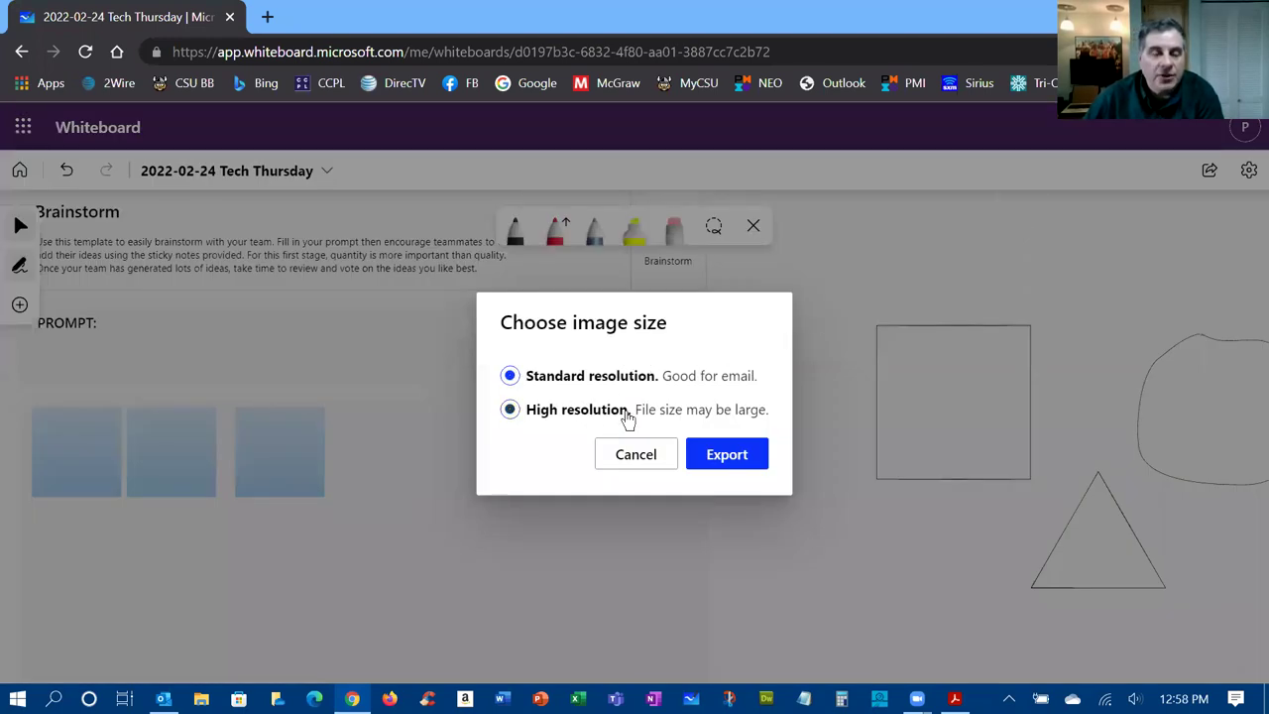
{"action": "left_click", "coordinate": [706, 454]}
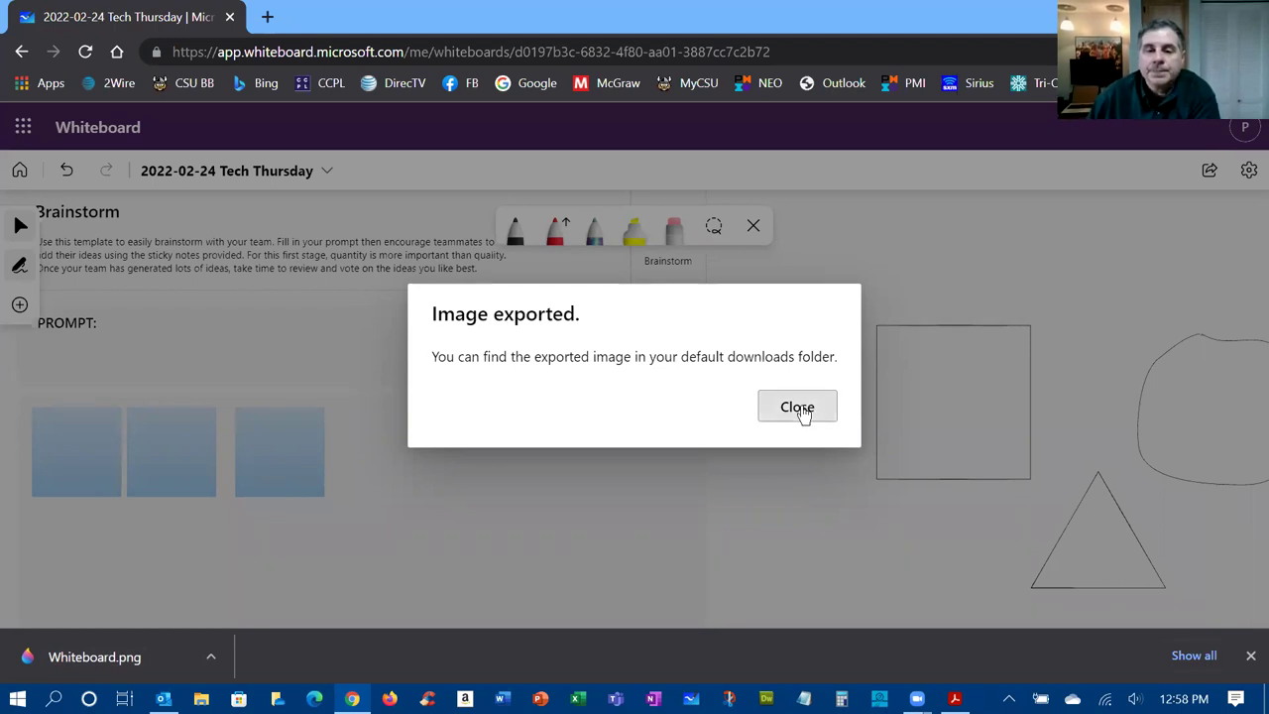
{"action": "left_click", "coordinate": [810, 413]}
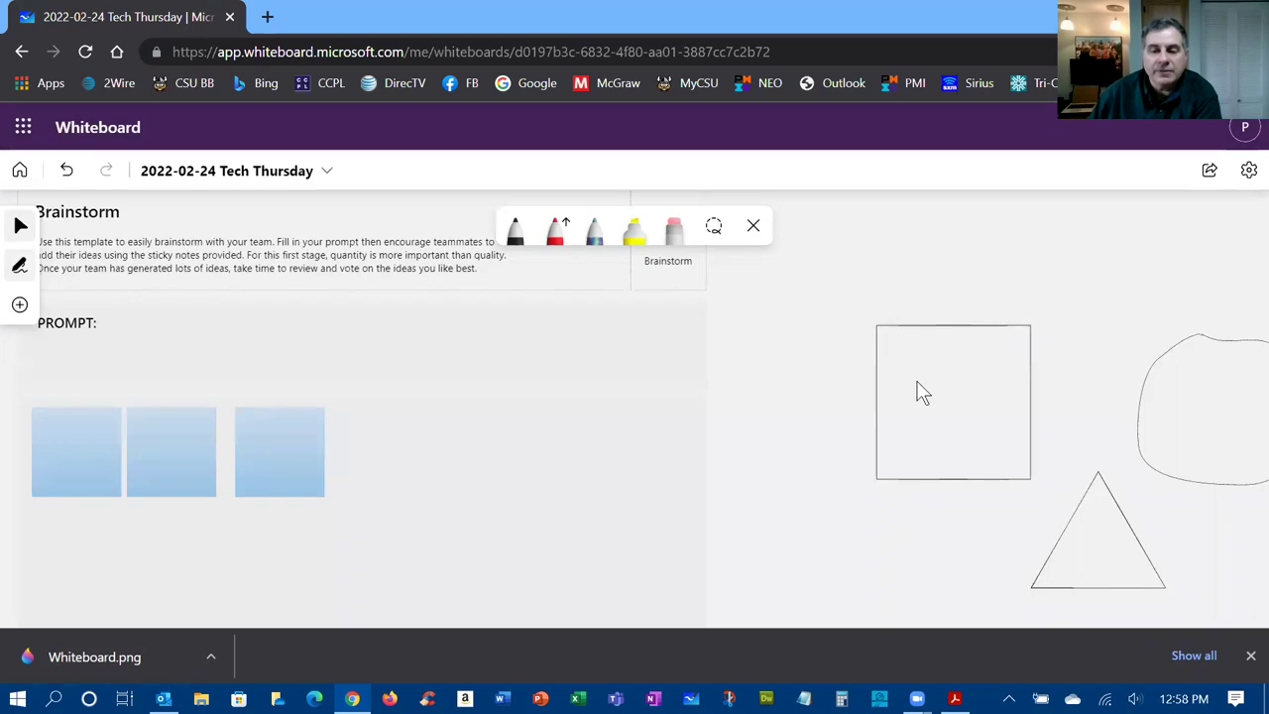
{"action": "left_click", "coordinate": [955, 699]}
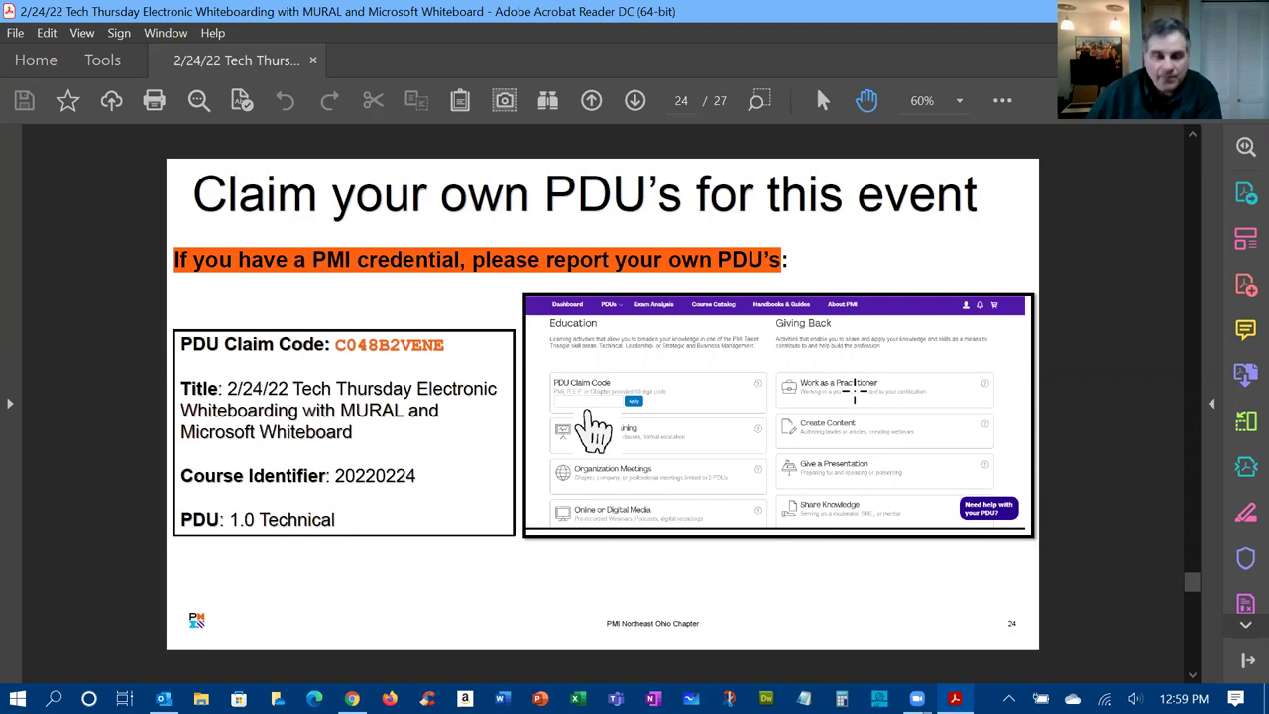
Advance the deck to page 25 of 27, Upcoming Chapter Meetings
{"action": "key", "text": "Right"}
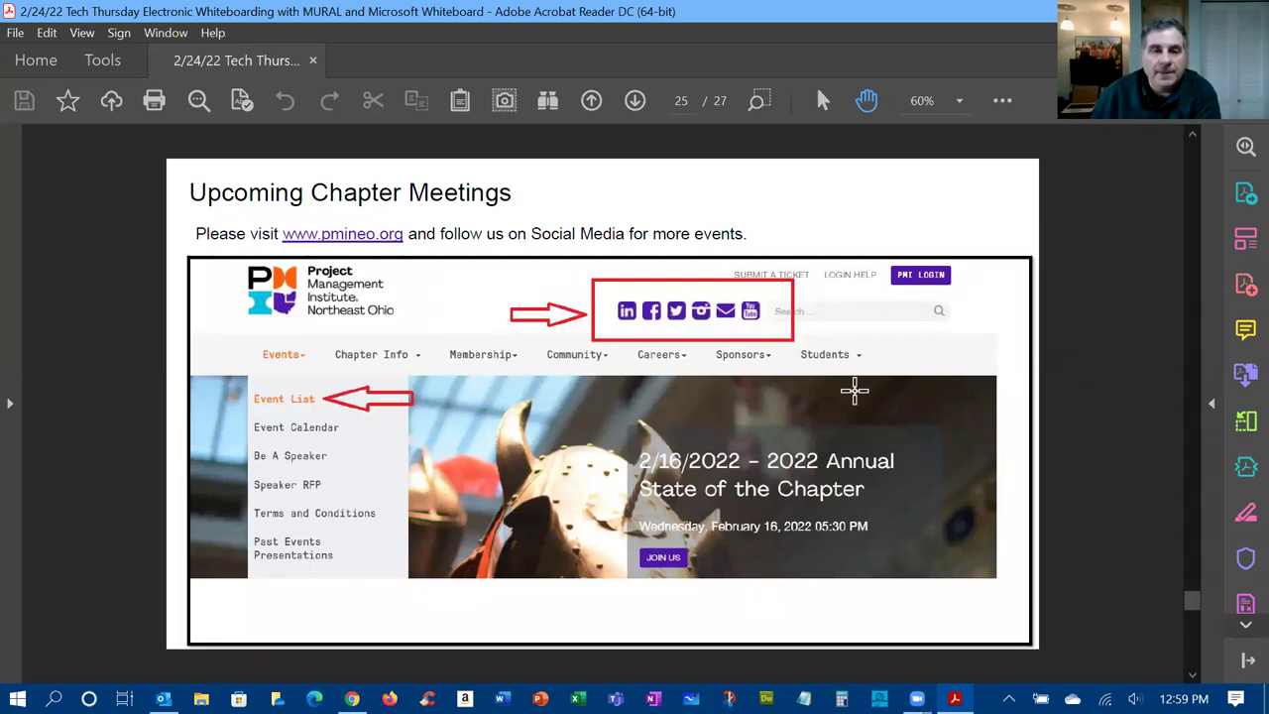
Page down past the PDU slide to the final 'Thank you!!!' slide, page 27
{"action": "key", "text": "Page_Down"}
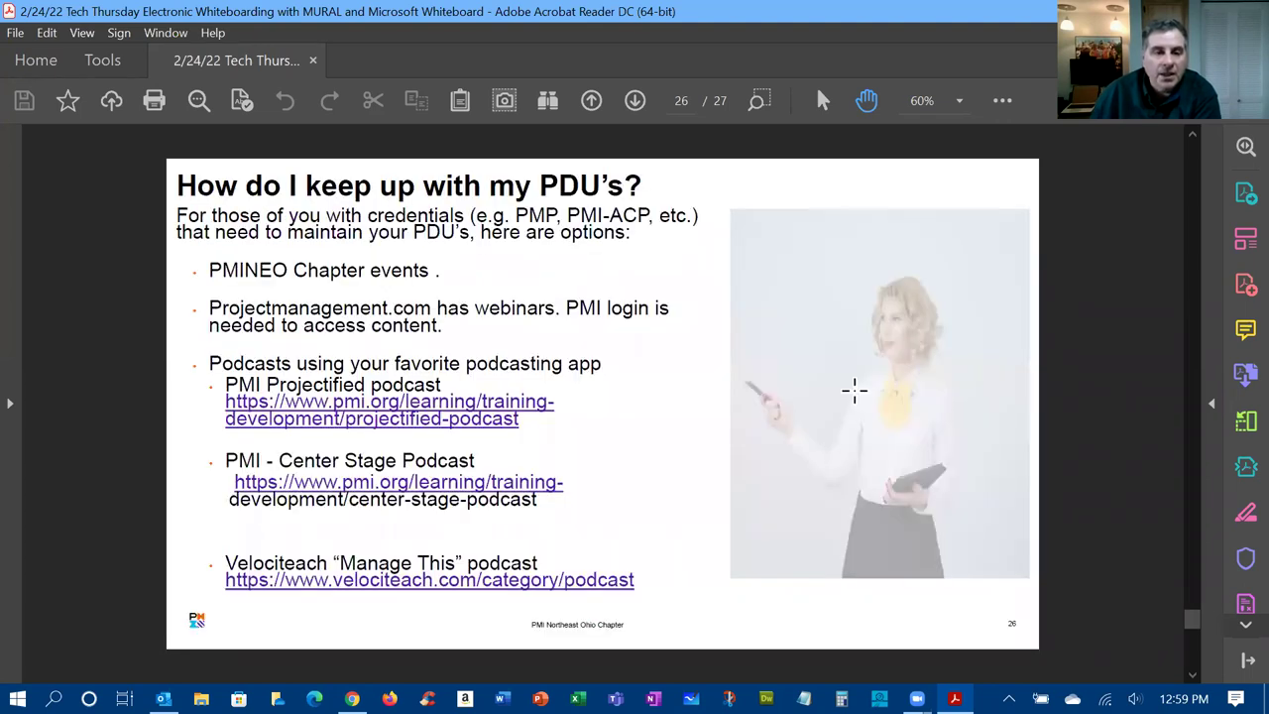
{"action": "key", "text": "Page_Down"}
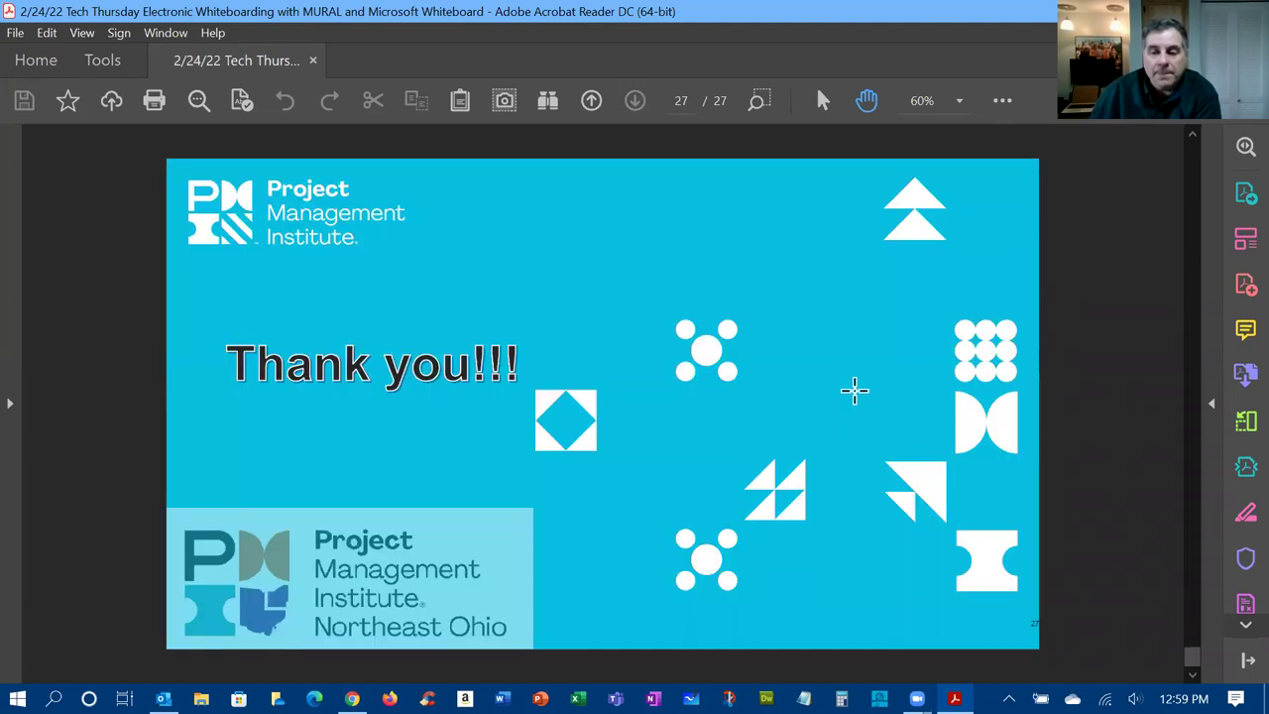